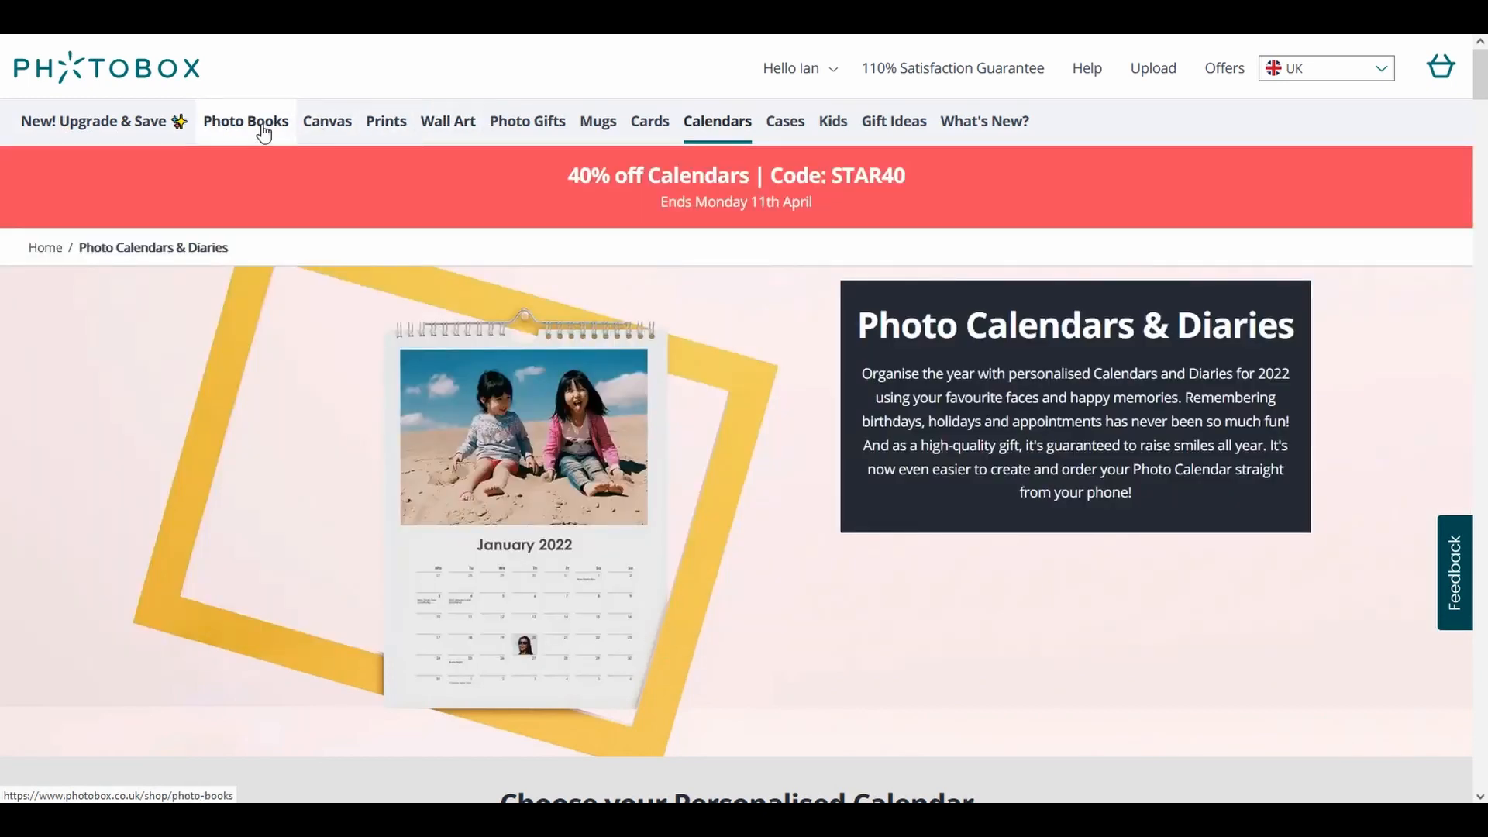
Examine the range of personalised photo calendars and diaries, comparing their formats, sizes and prices.
{"action": "mouse_move", "coordinate": [264, 132]}
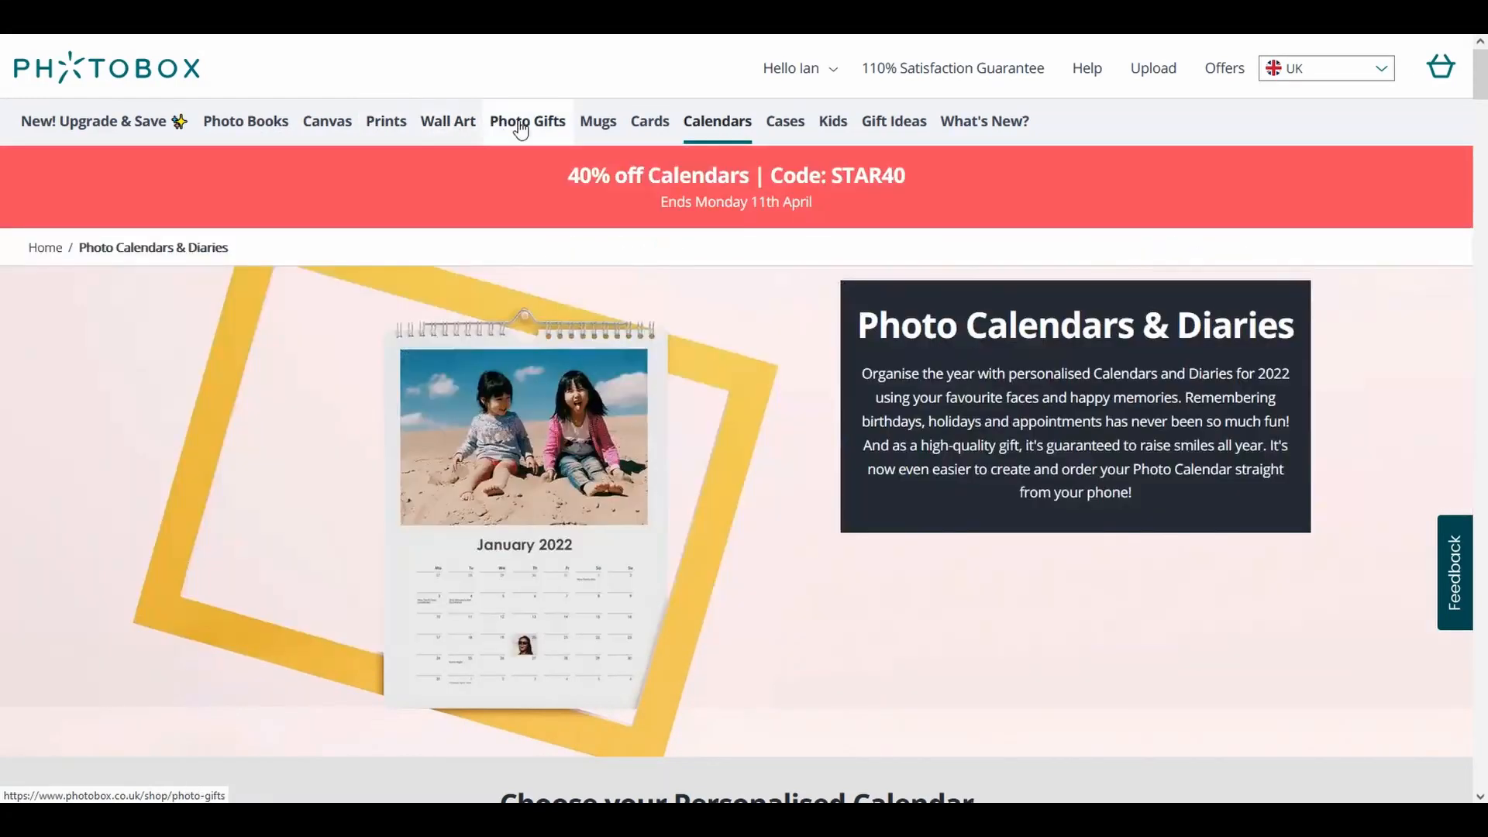
{"action": "mouse_move", "coordinate": [521, 132]}
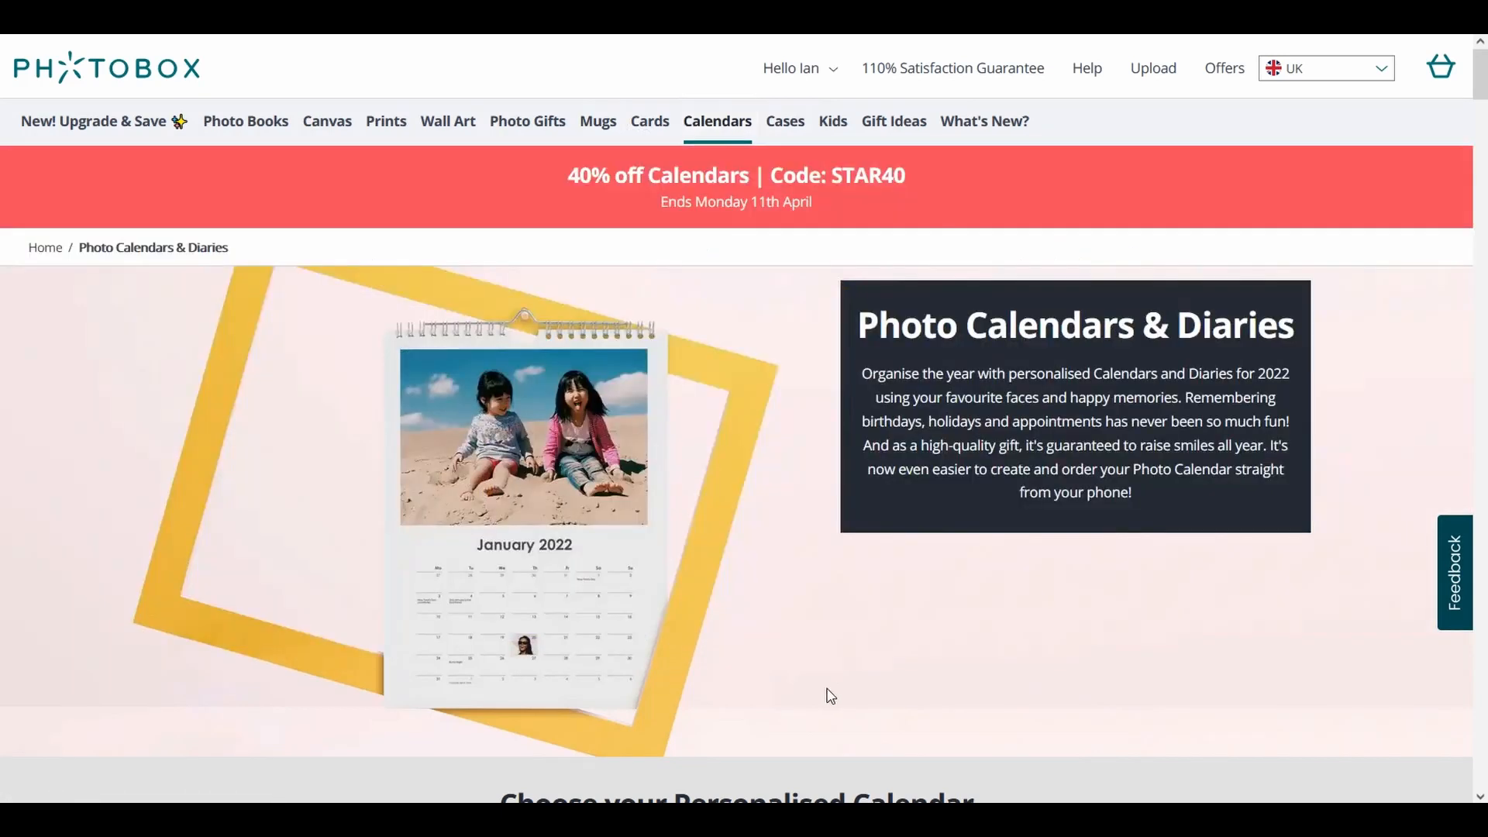
{"action": "mouse_move", "coordinate": [733, 128]}
{"action": "scroll", "coordinate": [1006, 631], "scroll_direction": "down", "scroll_amount": 5}
{"action": "scroll", "coordinate": [1002, 631], "scroll_direction": "down", "scroll_amount": 12}
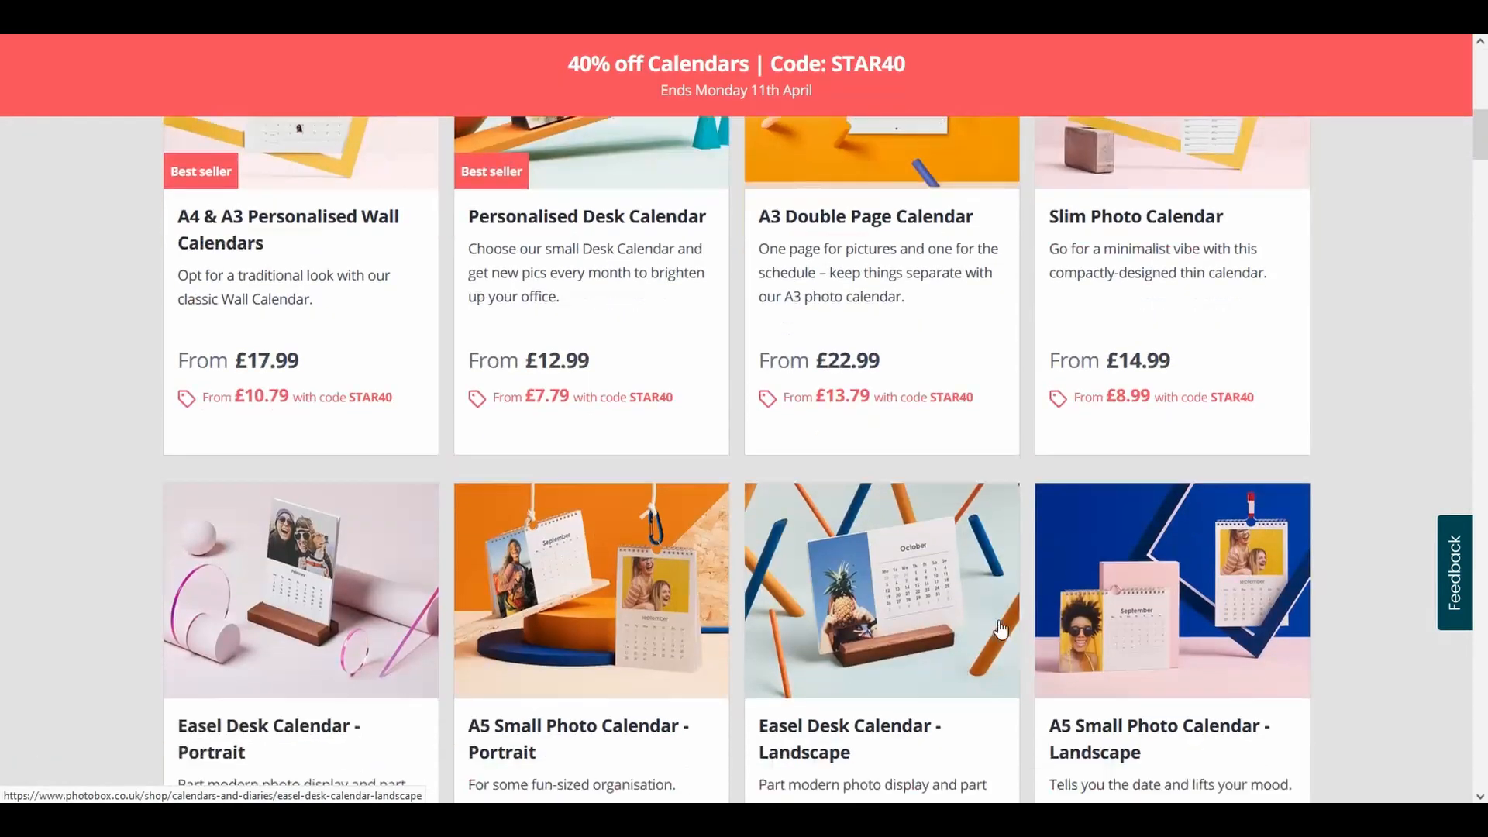
{"action": "scroll", "coordinate": [1002, 631], "scroll_direction": "down", "scroll_amount": 3}
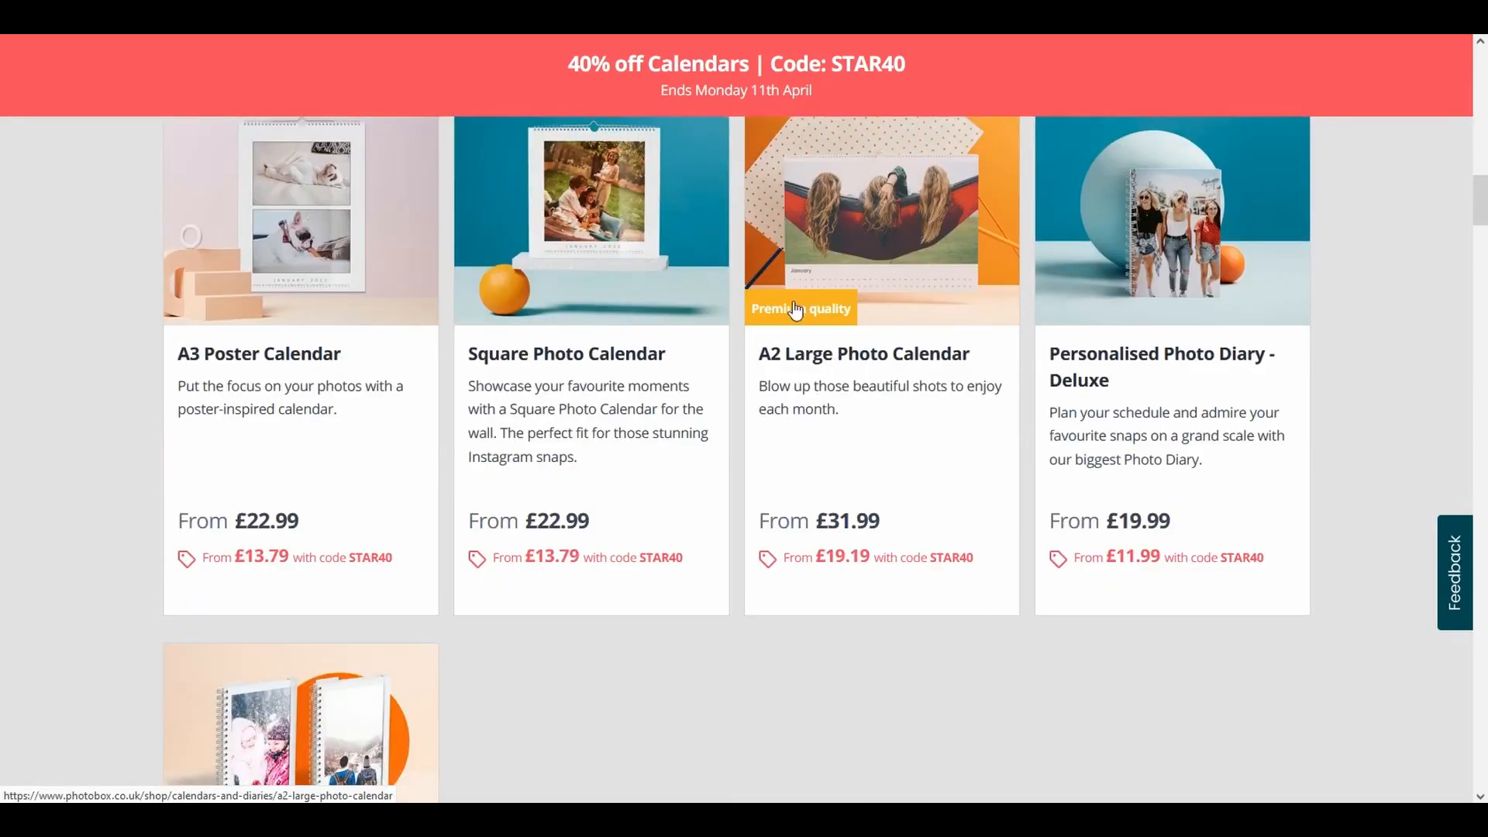
{"action": "scroll", "coordinate": [929, 410], "scroll_direction": "up", "scroll_amount": 1}
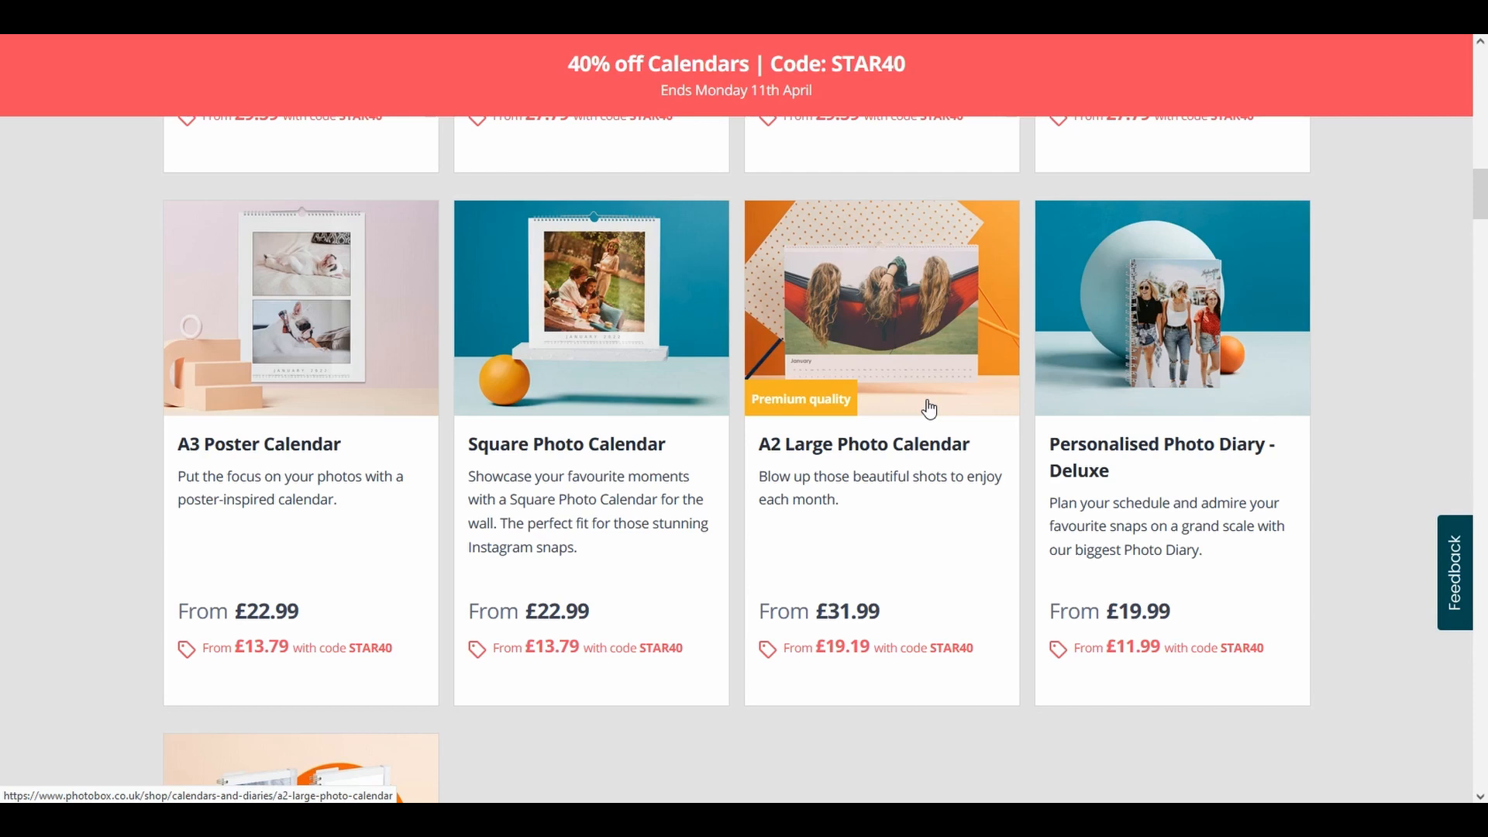
{"action": "scroll", "coordinate": [923, 407], "scroll_direction": "up", "scroll_amount": 15}
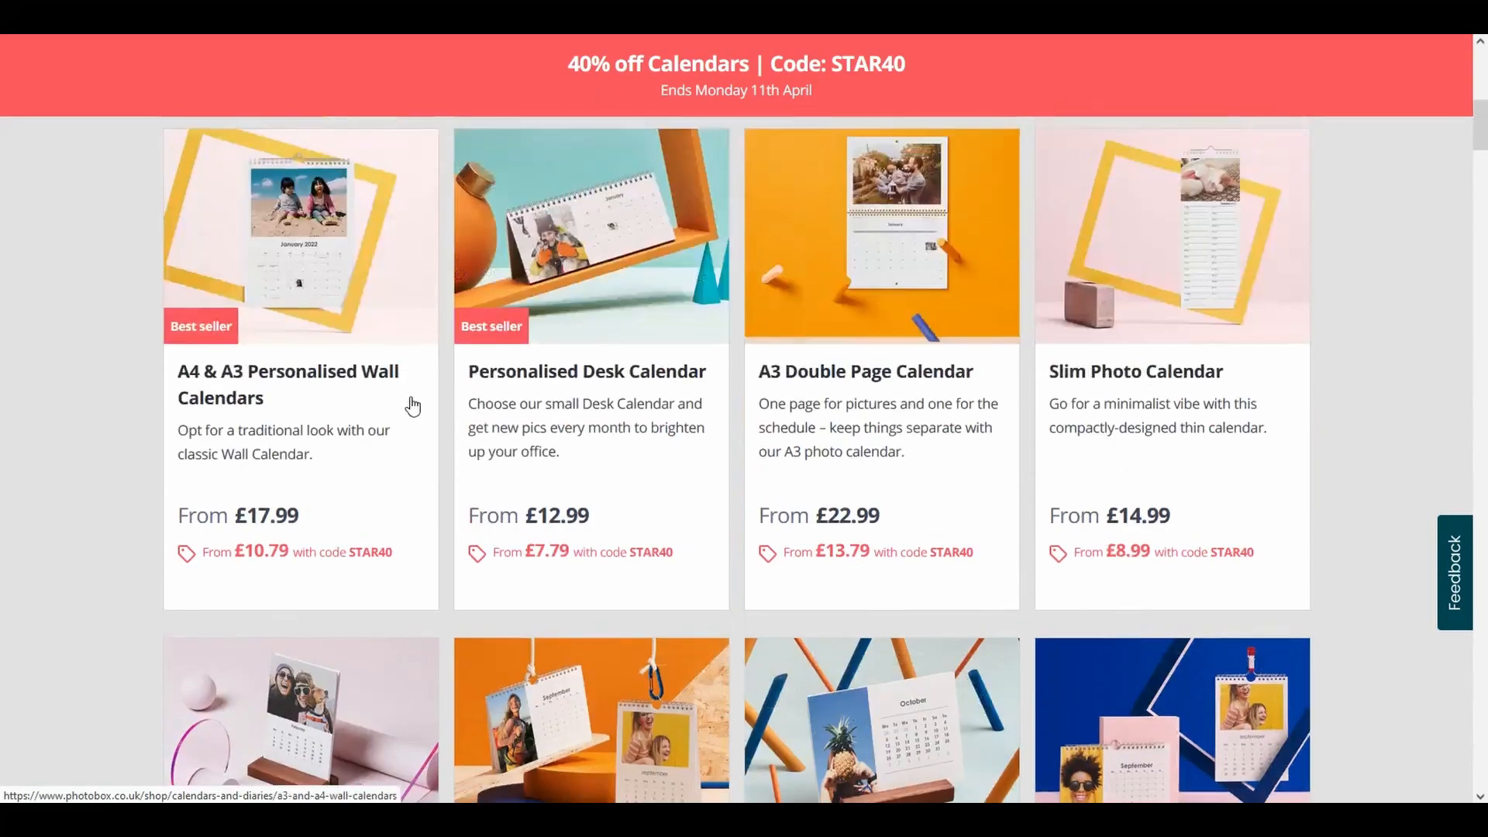
{"action": "scroll", "coordinate": [297, 407], "scroll_direction": "up", "scroll_amount": 1}
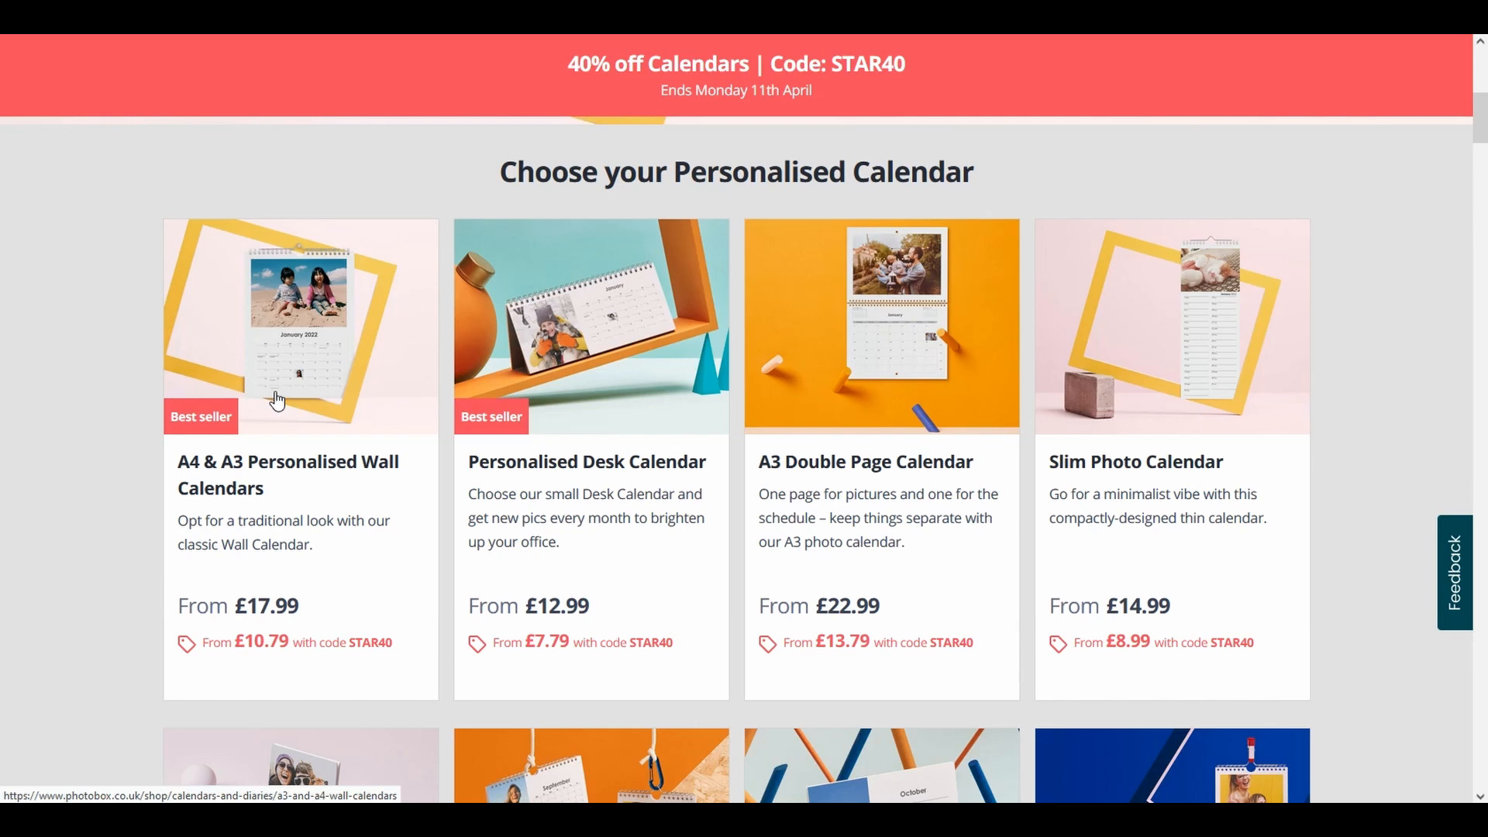
{"action": "scroll", "coordinate": [368, 376], "scroll_direction": "down", "scroll_amount": 8}
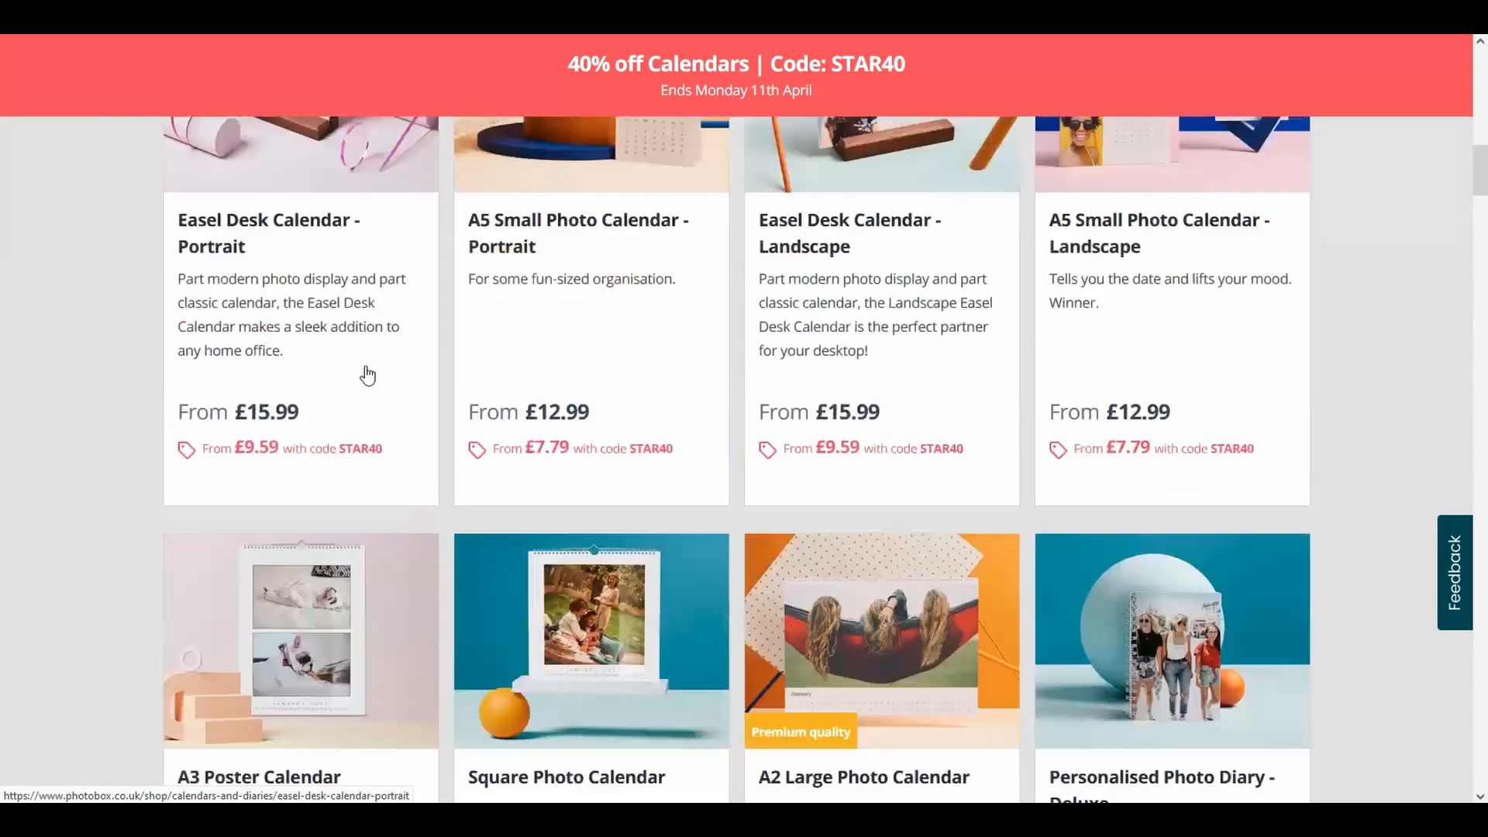
{"action": "scroll", "coordinate": [368, 376], "scroll_direction": "down", "scroll_amount": 4}
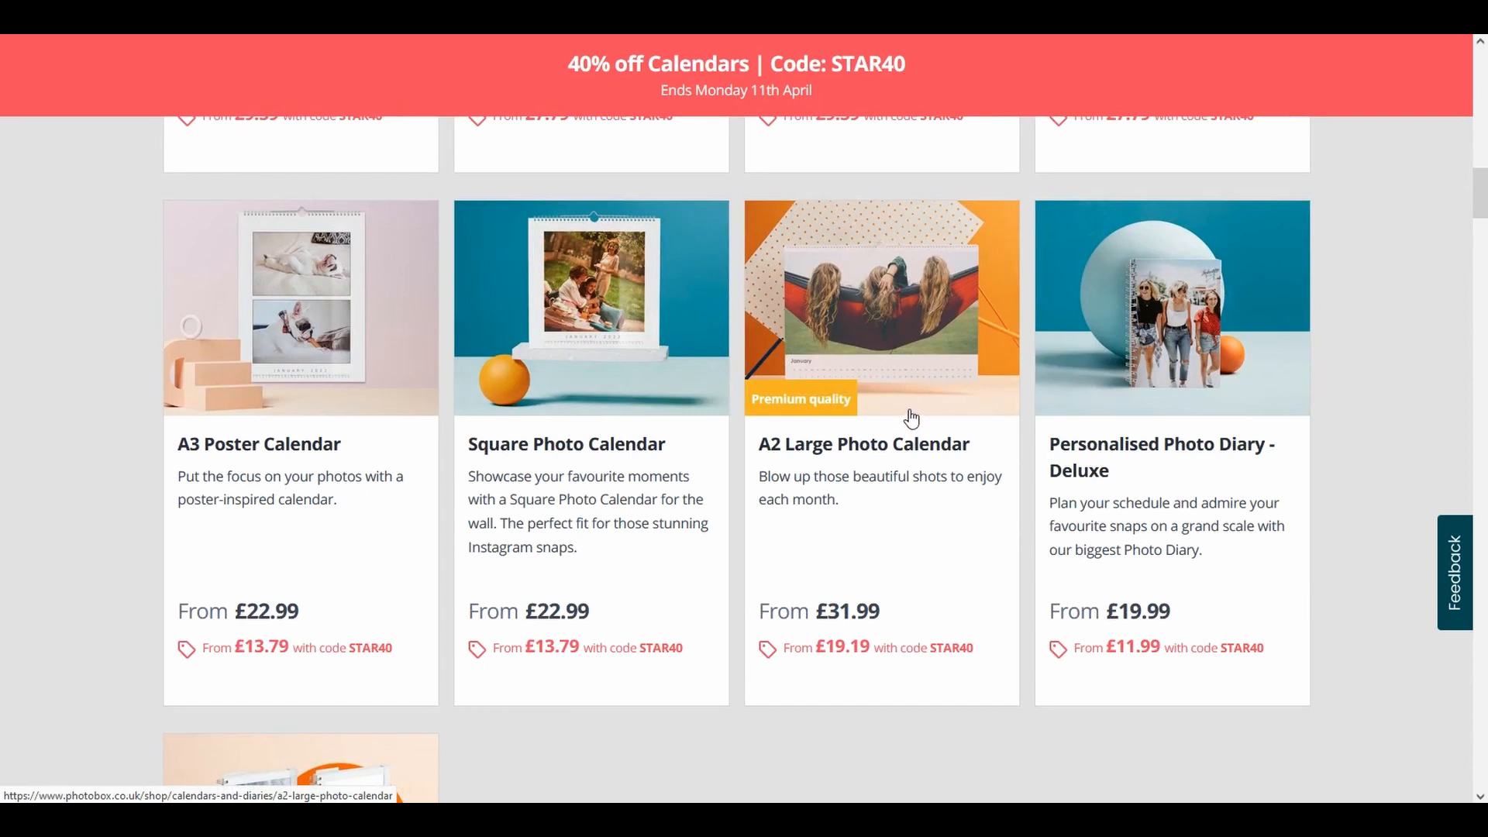
{"action": "scroll", "coordinate": [966, 431], "scroll_direction": "up", "scroll_amount": 8}
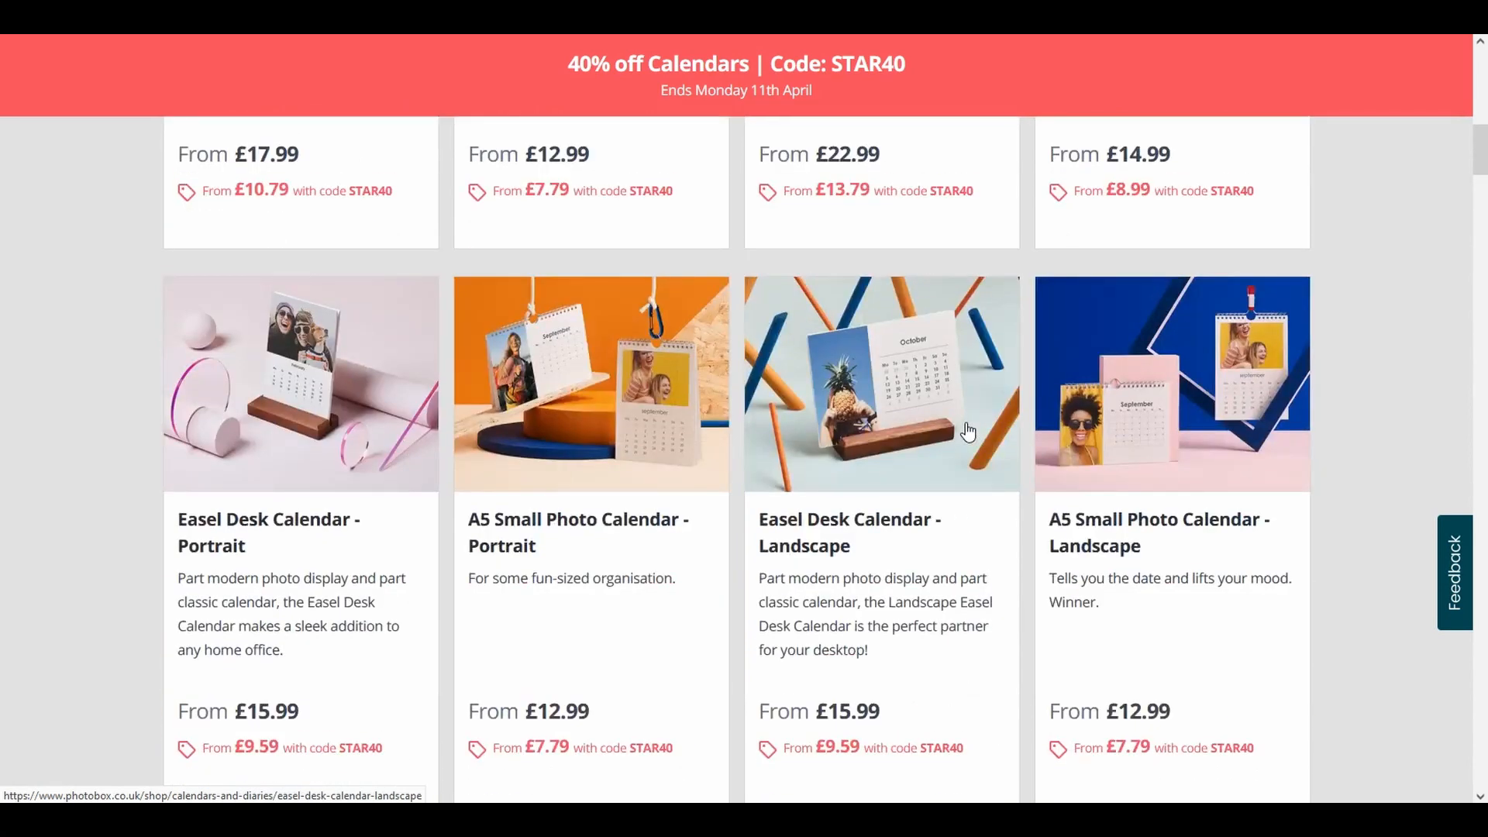
{"action": "scroll", "coordinate": [967, 432], "scroll_direction": "up", "scroll_amount": 8}
{"action": "scroll", "coordinate": [968, 432], "scroll_direction": "down", "scroll_amount": 2}
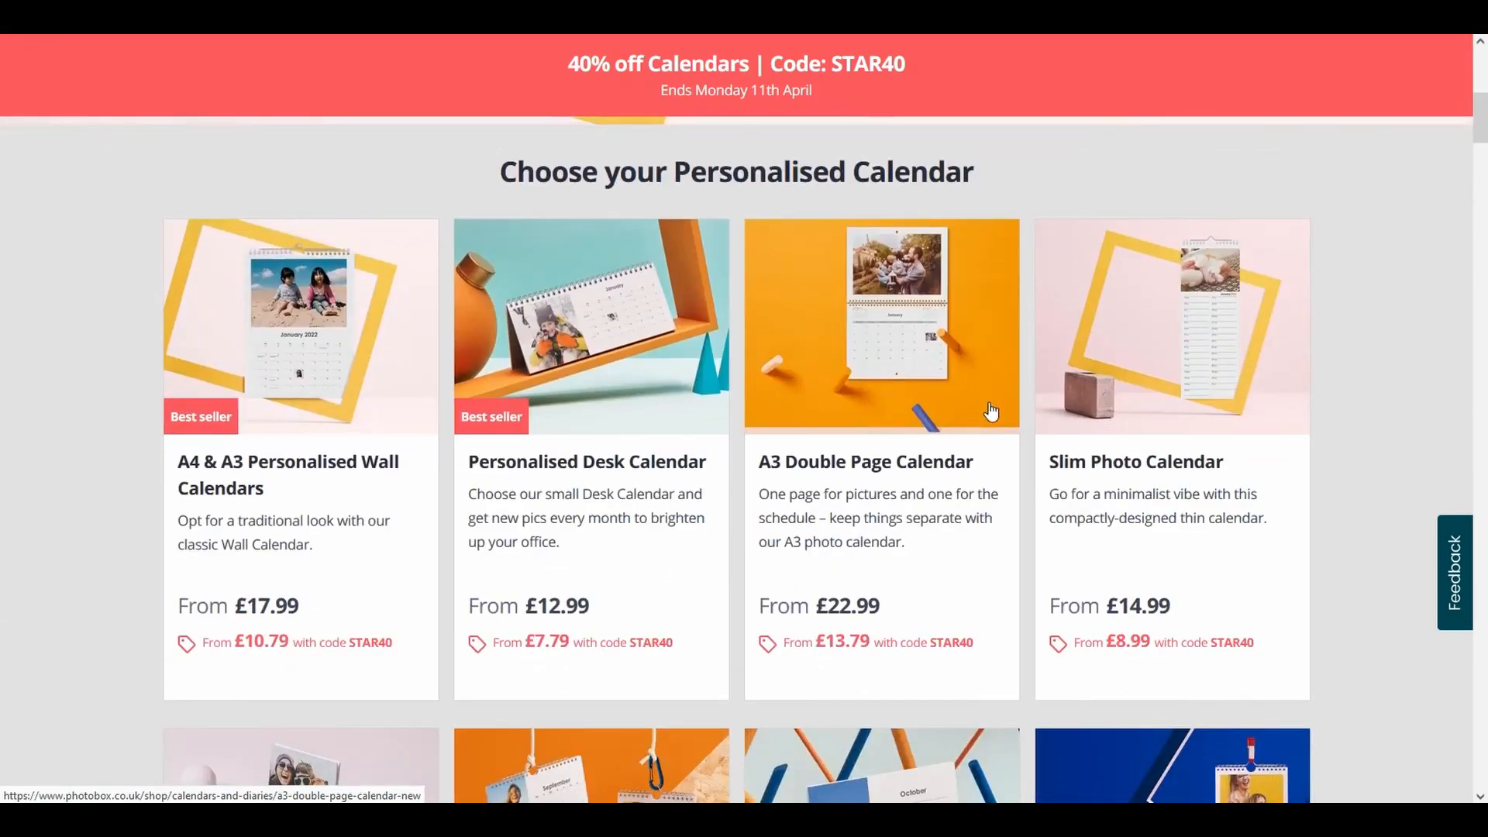
{"action": "scroll", "coordinate": [989, 407], "scroll_direction": "up", "scroll_amount": 3}
{"action": "scroll", "coordinate": [991, 410], "scroll_direction": "down", "scroll_amount": 3}
{"action": "scroll", "coordinate": [992, 412], "scroll_direction": "down", "scroll_amount": 1}
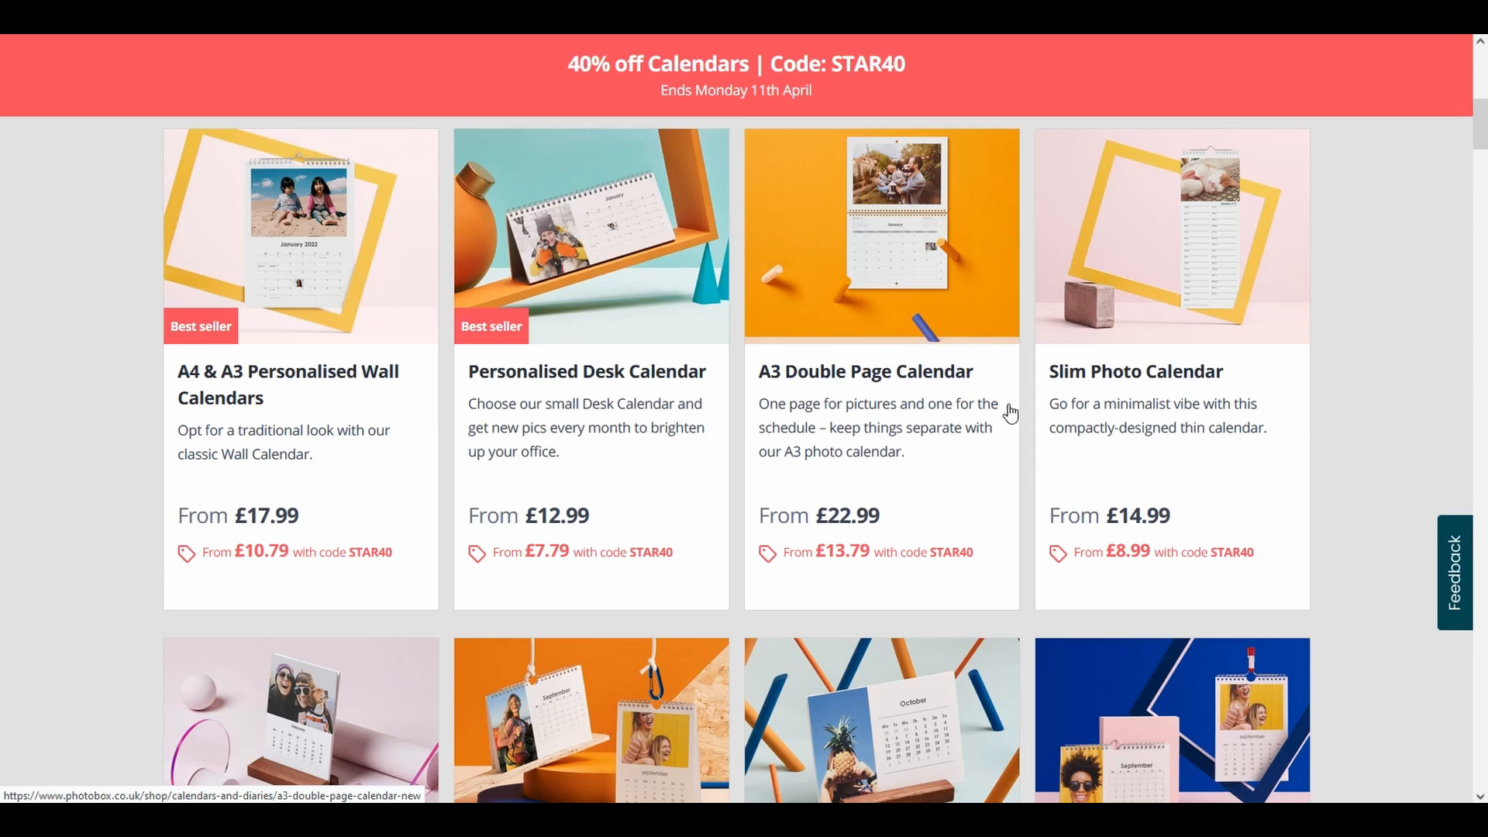
{"action": "scroll", "coordinate": [1257, 432], "scroll_direction": "up", "scroll_amount": 3}
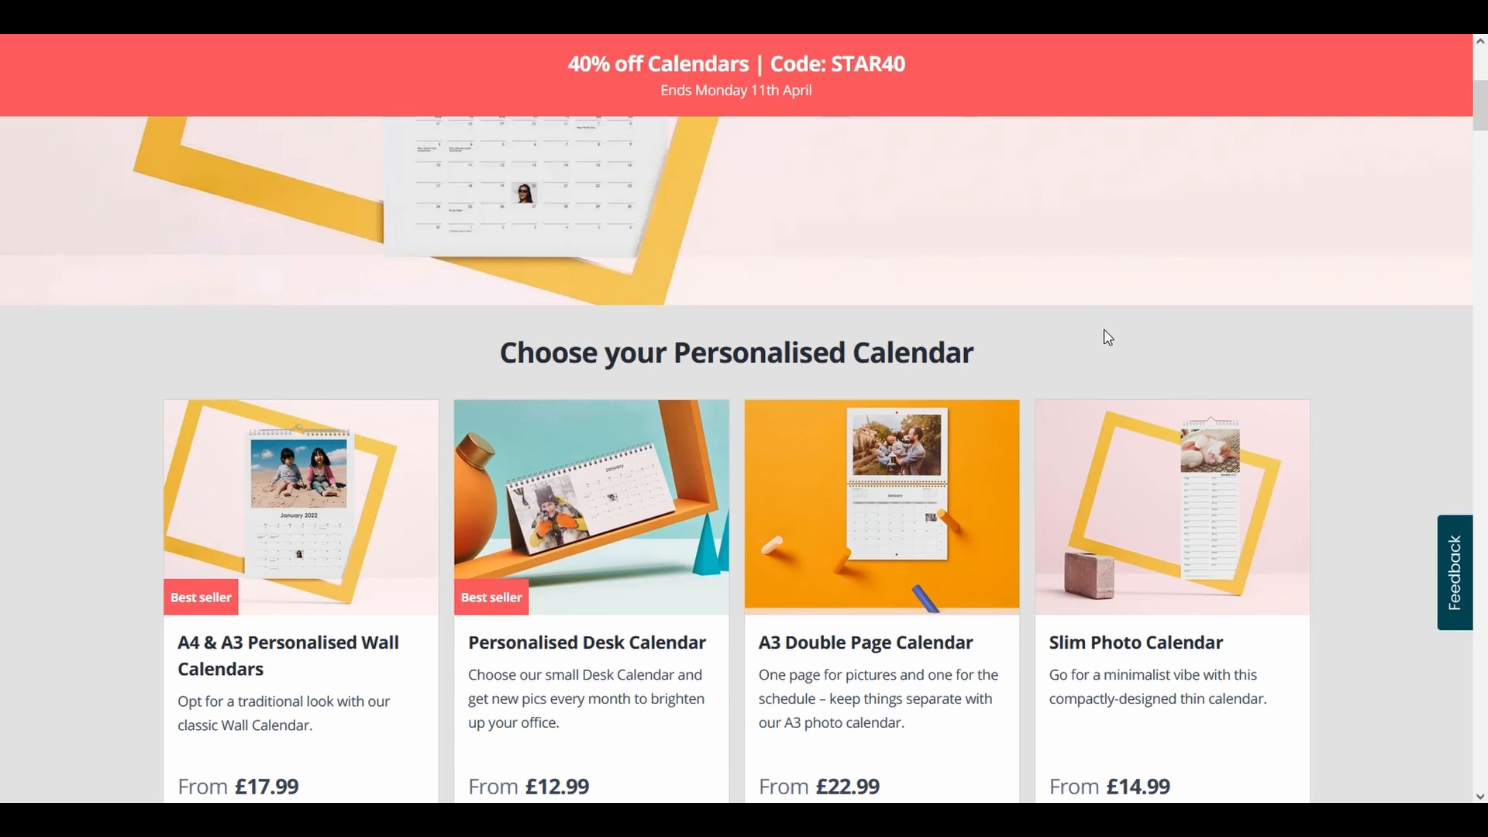
Open the product page of the A2 Large Photo Calendar.
{"action": "scroll", "coordinate": [1101, 338], "scroll_direction": "down", "scroll_amount": 7}
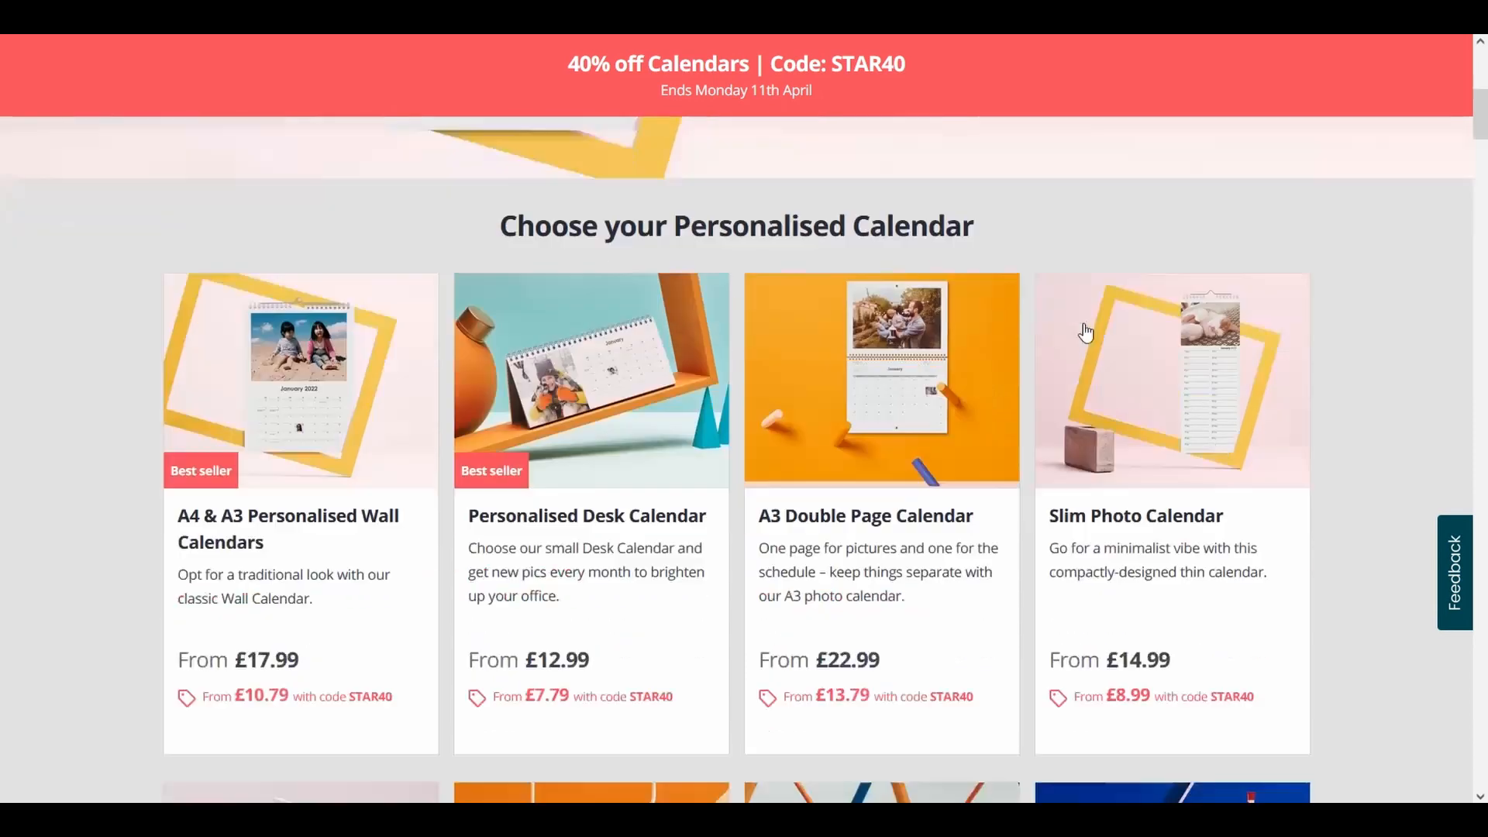
{"action": "scroll", "coordinate": [1090, 340], "scroll_direction": "down", "scroll_amount": 8}
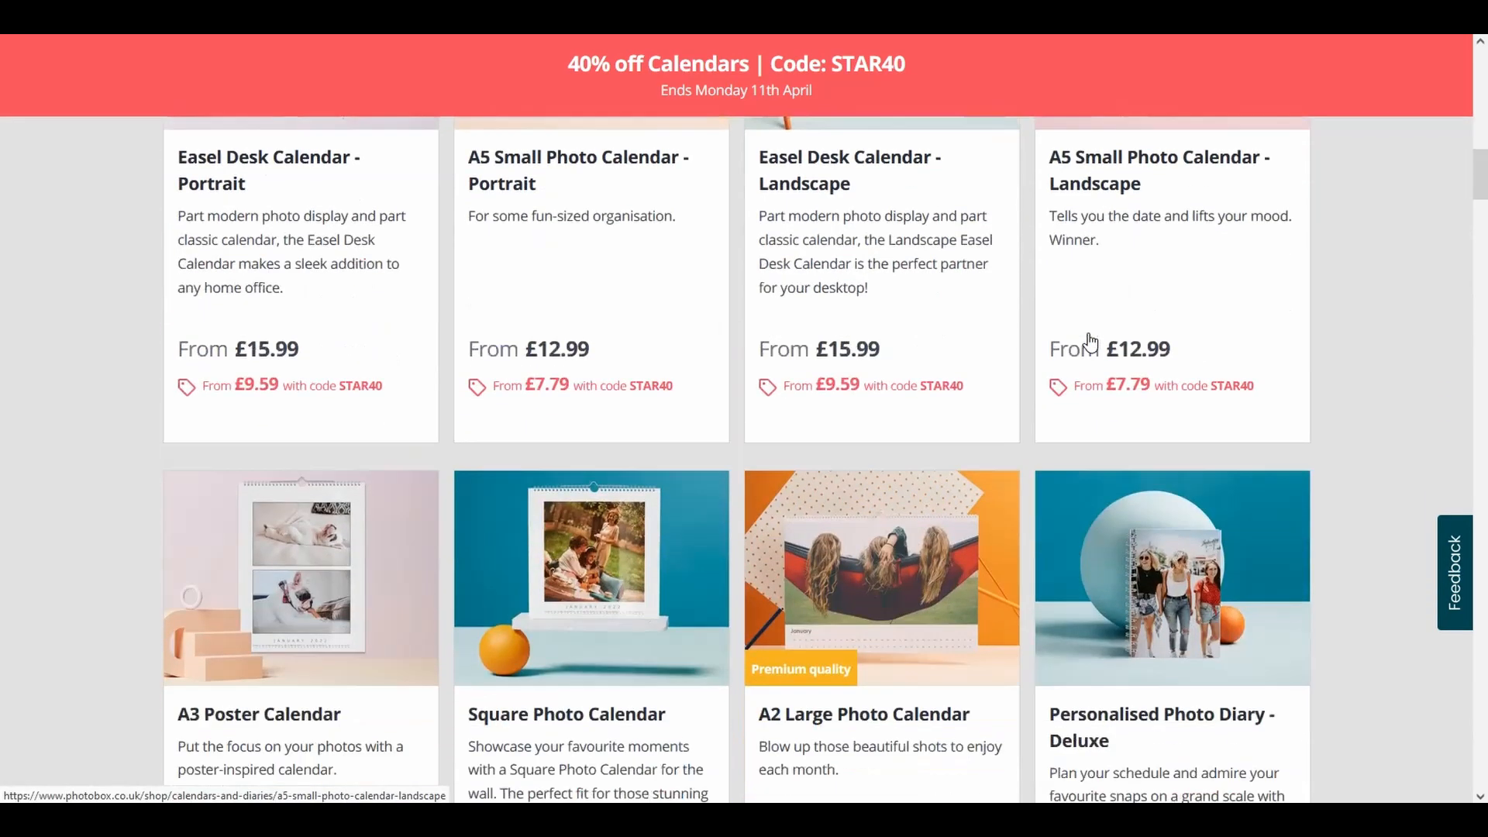
{"action": "scroll", "coordinate": [1090, 341], "scroll_direction": "down", "scroll_amount": 1}
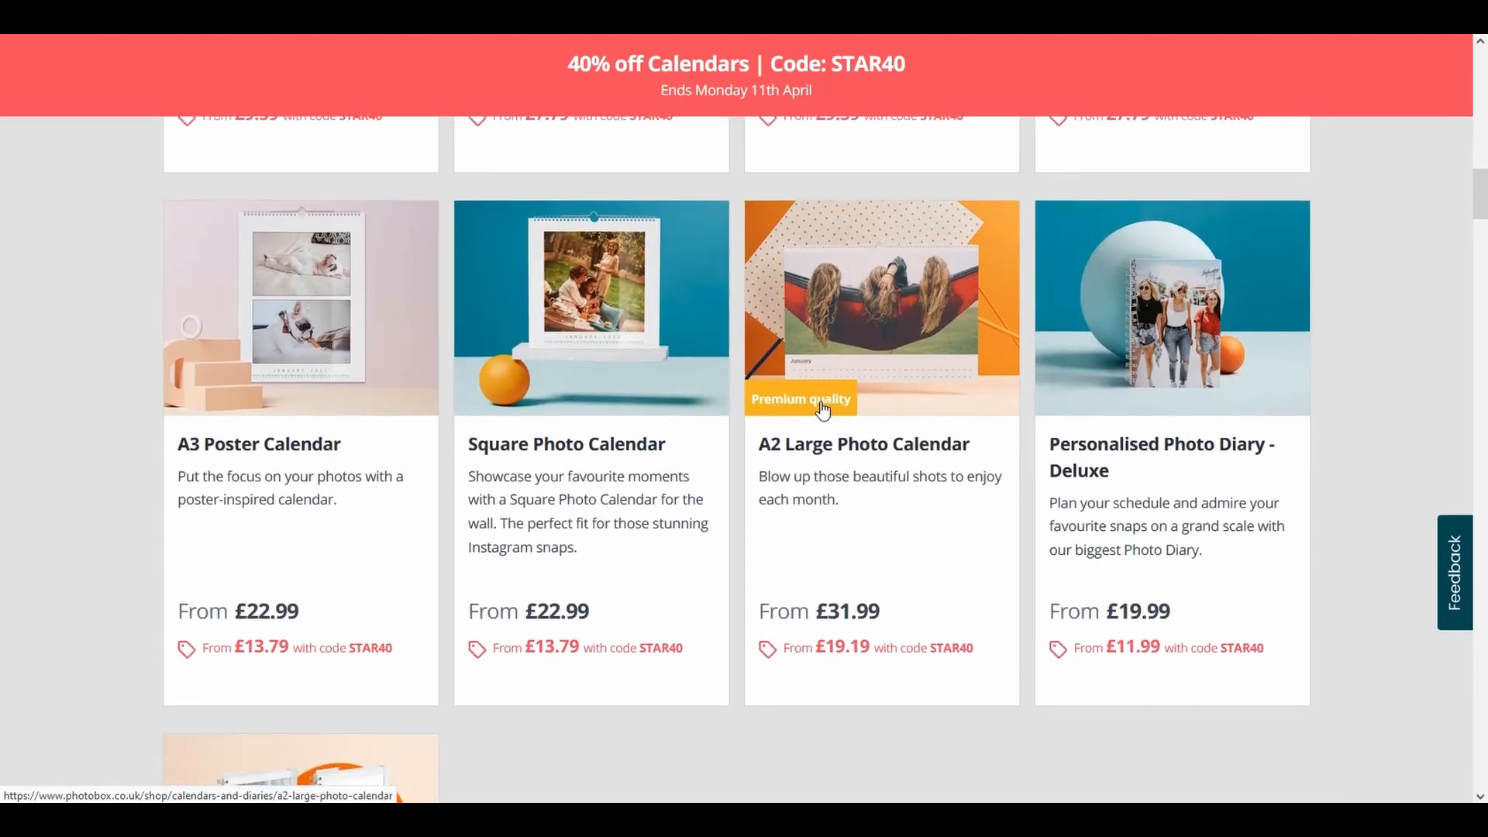
{"action": "left_click", "coordinate": [802, 455]}
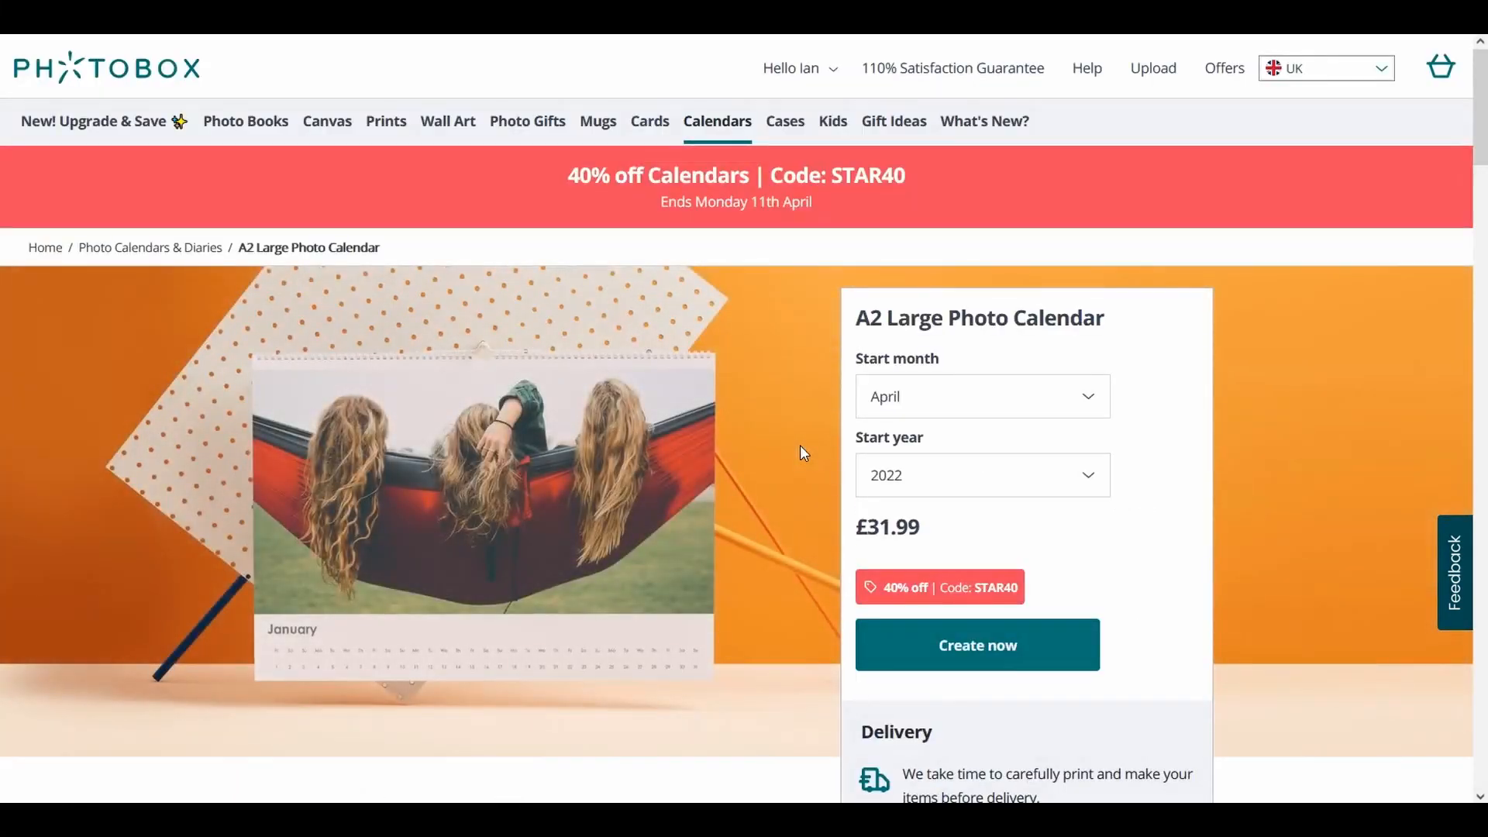
{"action": "left_click", "coordinate": [976, 398]}
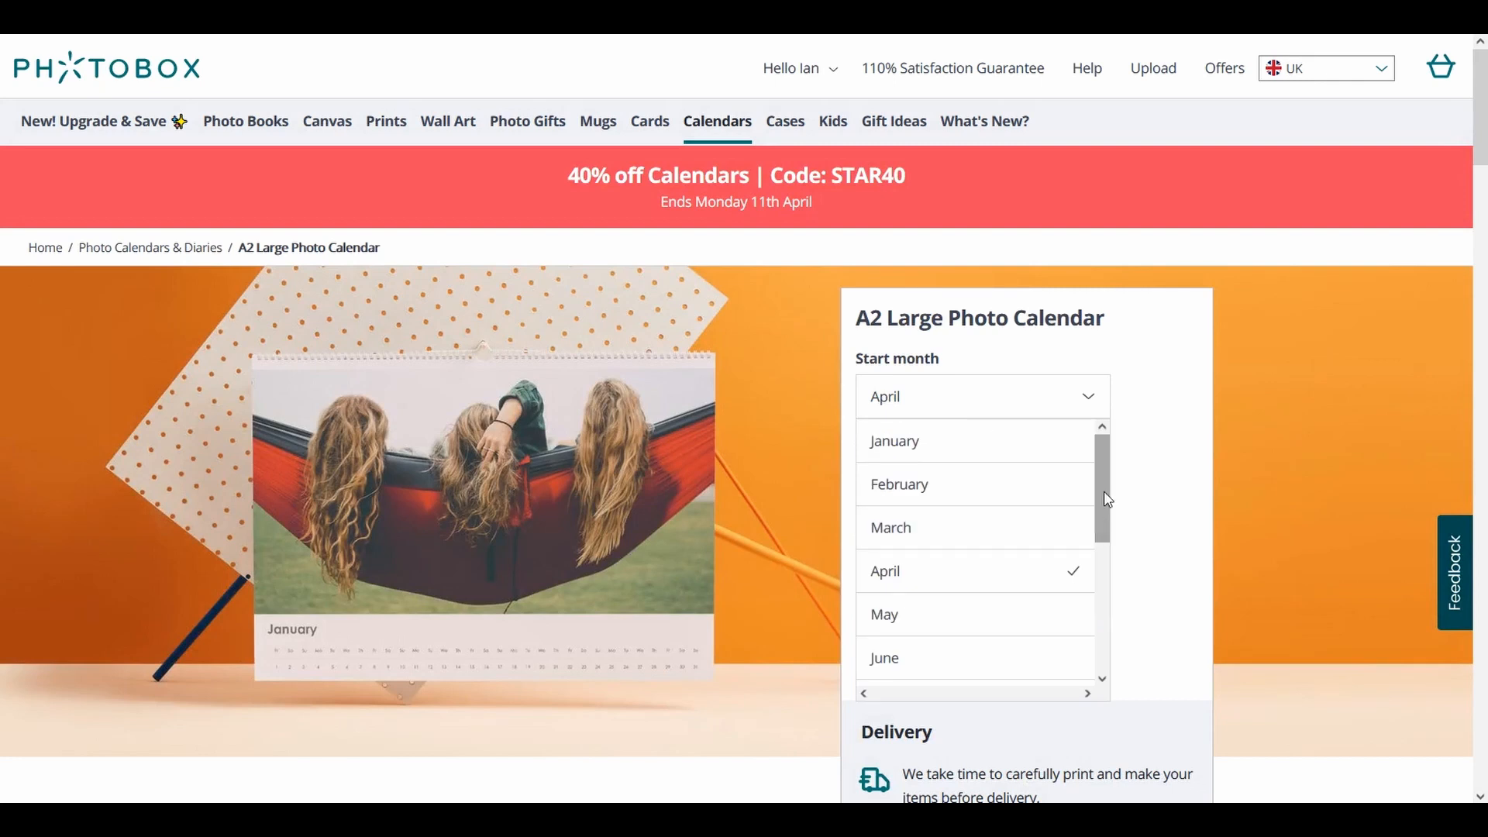
{"action": "mouse_move", "coordinate": [1104, 493]}
{"action": "left_mouse_down"}
{"action": "mouse_move", "coordinate": [1112, 587]}
{"action": "mouse_move", "coordinate": [1116, 518]}
{"action": "left_mouse_up"}
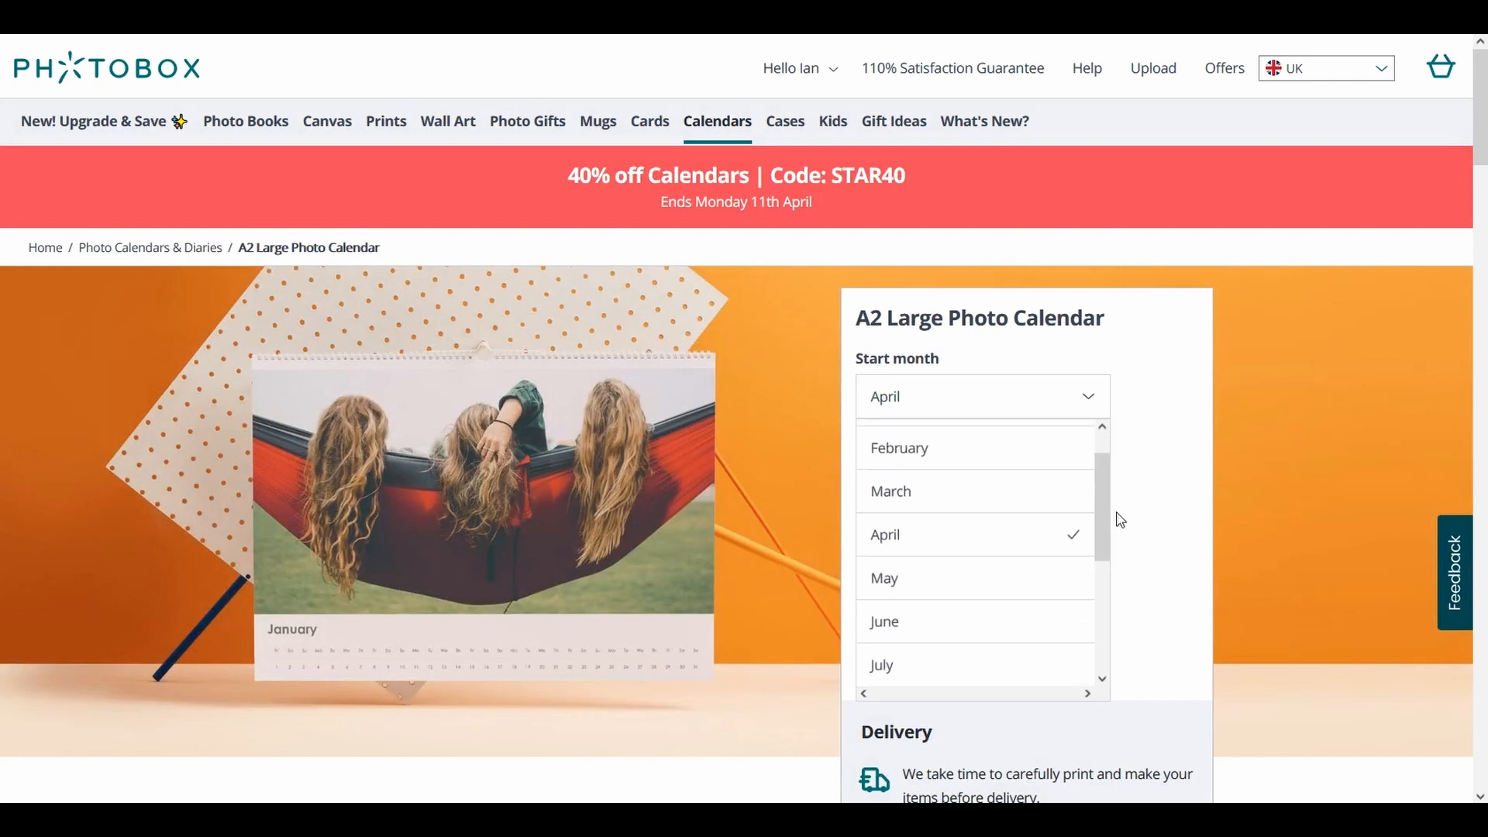
{"action": "left_click", "coordinate": [1151, 385]}
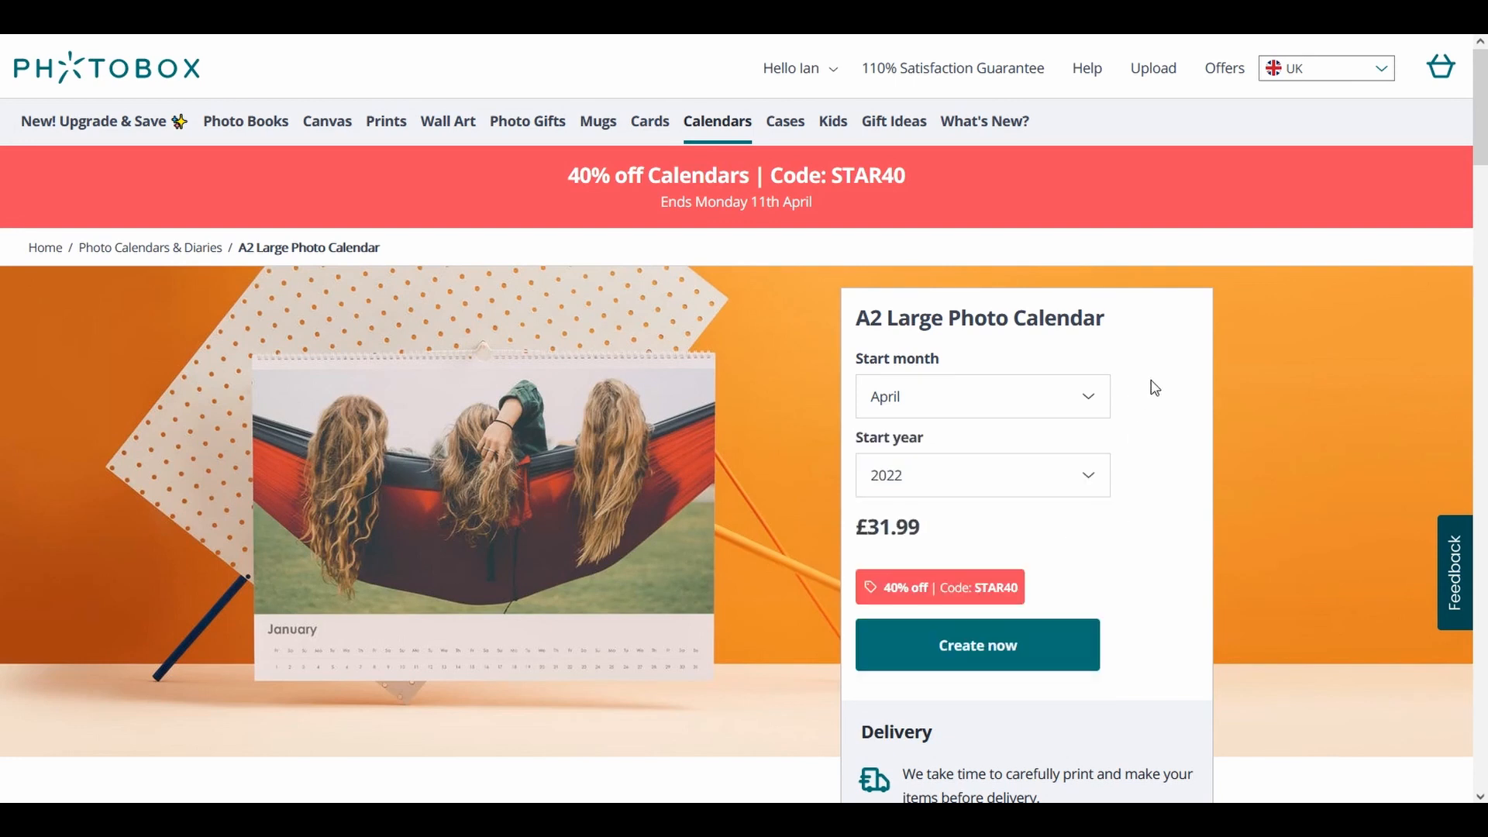
{"action": "left_click", "coordinate": [1090, 402]}
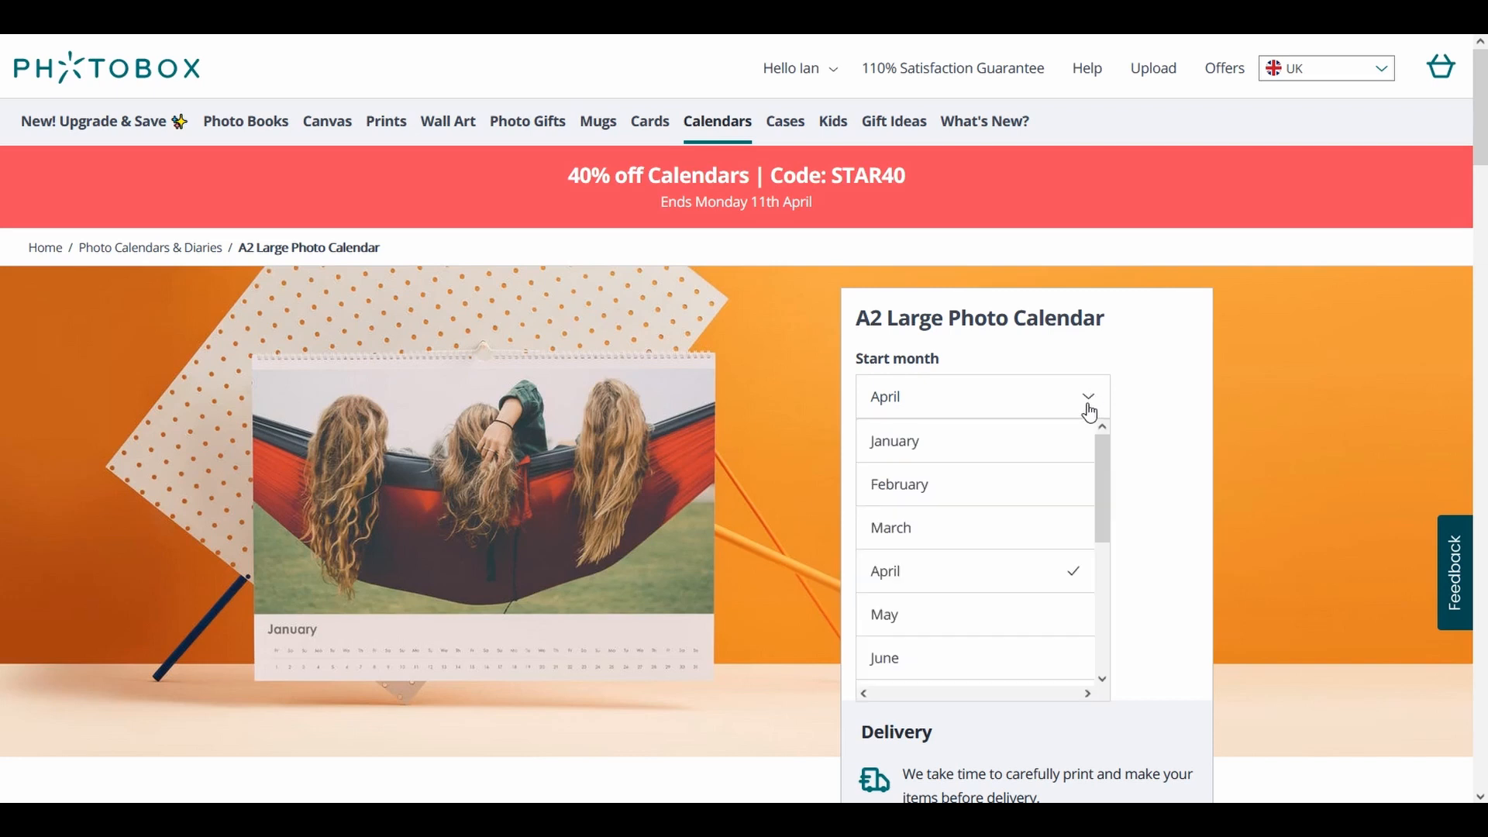
{"action": "left_click", "coordinate": [1094, 417]}
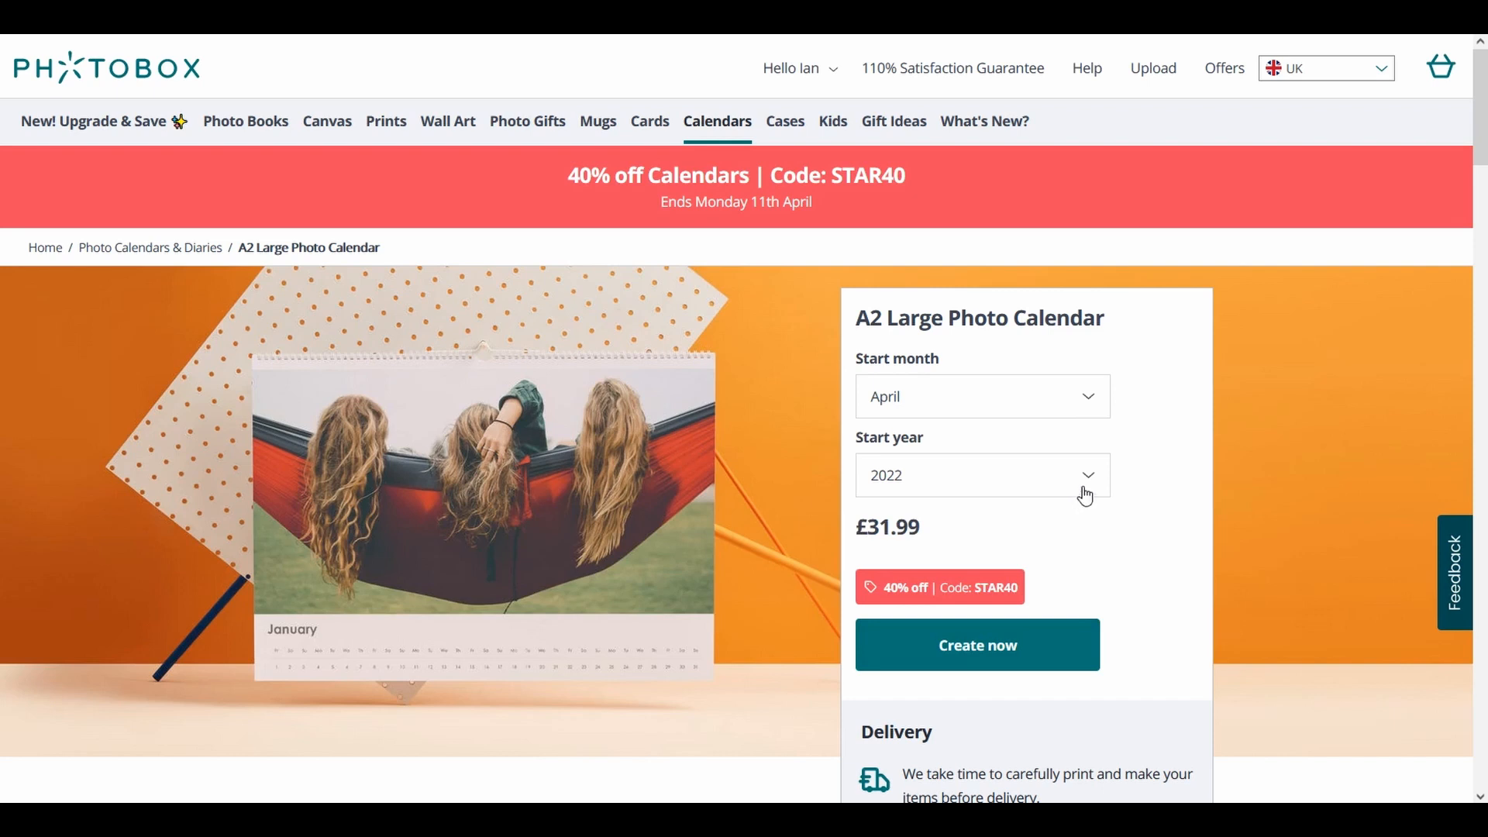
Set the calendar's start month to January and start year to 2023, and start creating it.
{"action": "left_click", "coordinate": [1086, 396]}
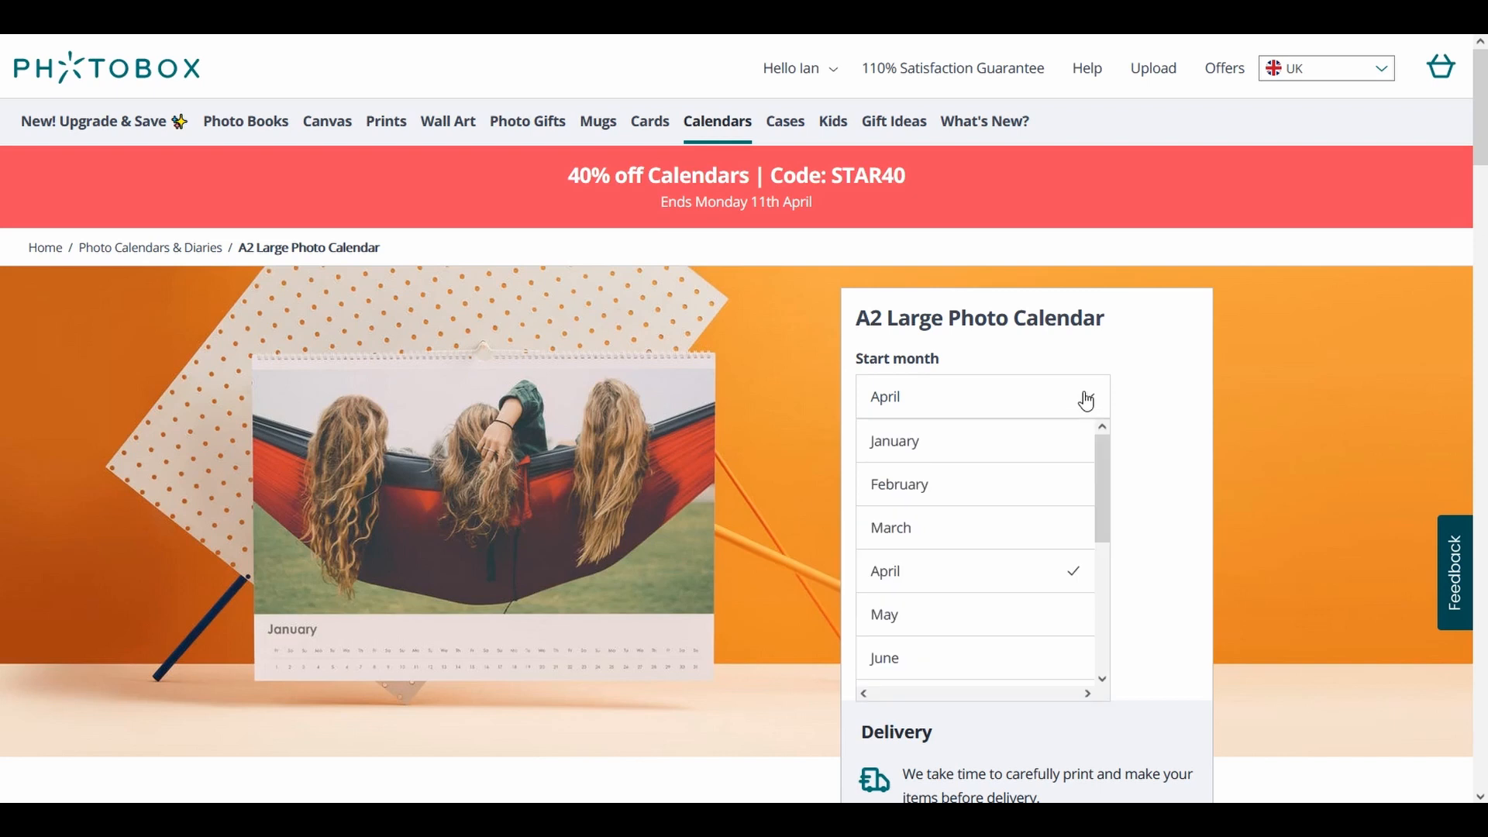
{"action": "left_click", "coordinate": [1043, 457]}
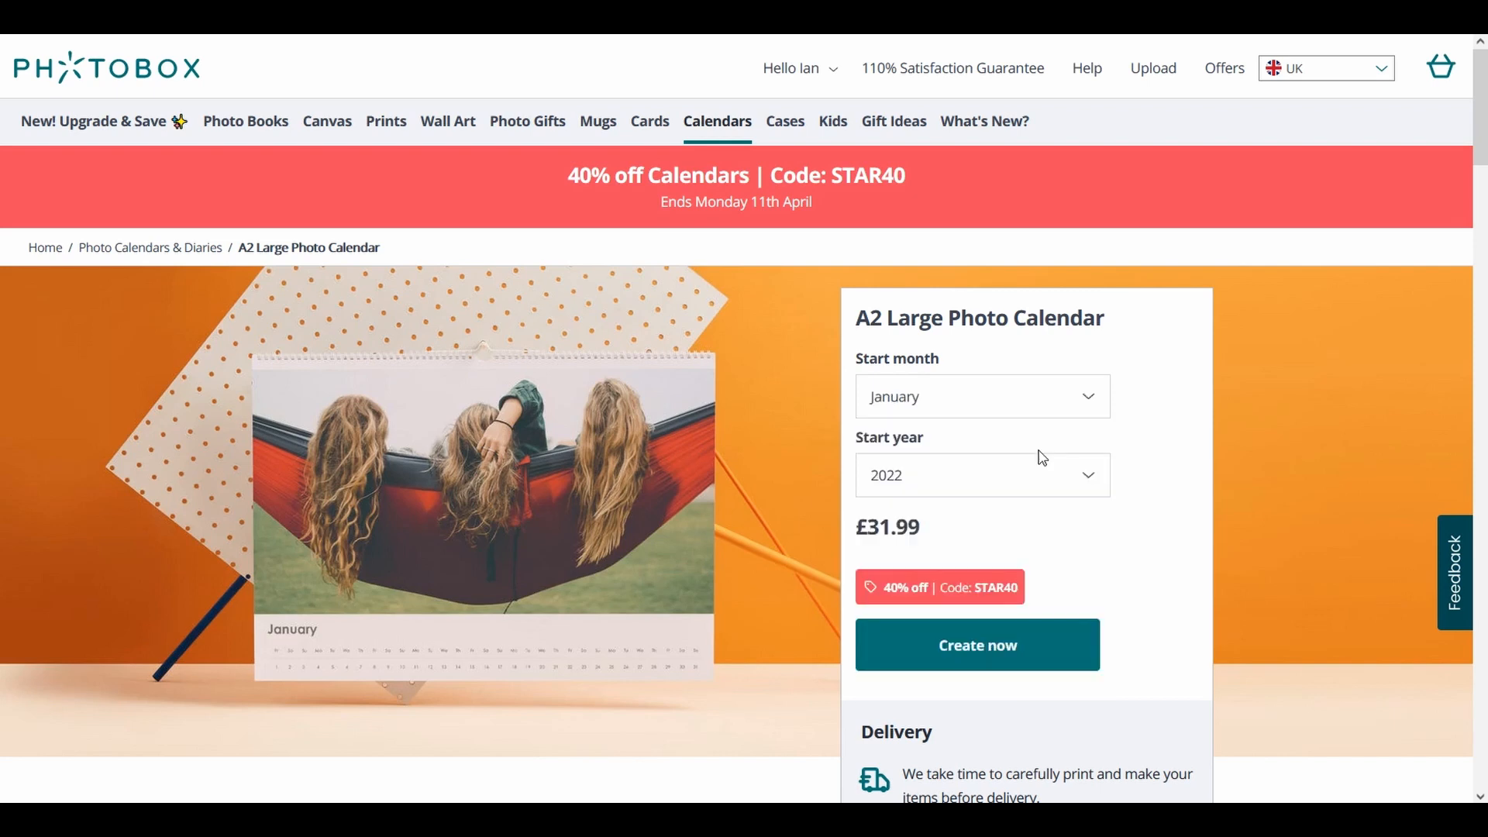
{"action": "left_click", "coordinate": [1080, 482]}
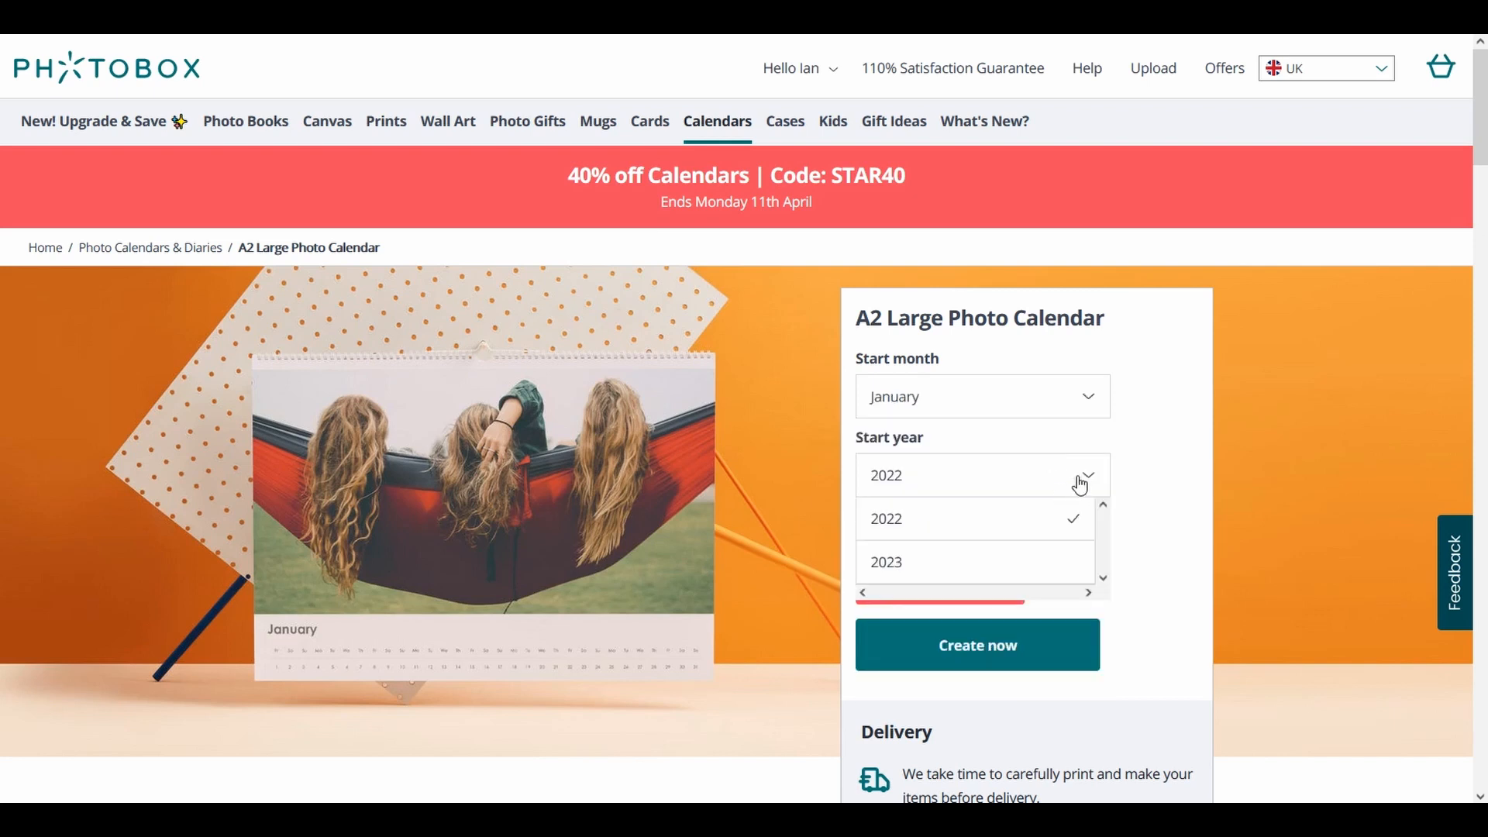
{"action": "left_click", "coordinate": [974, 560]}
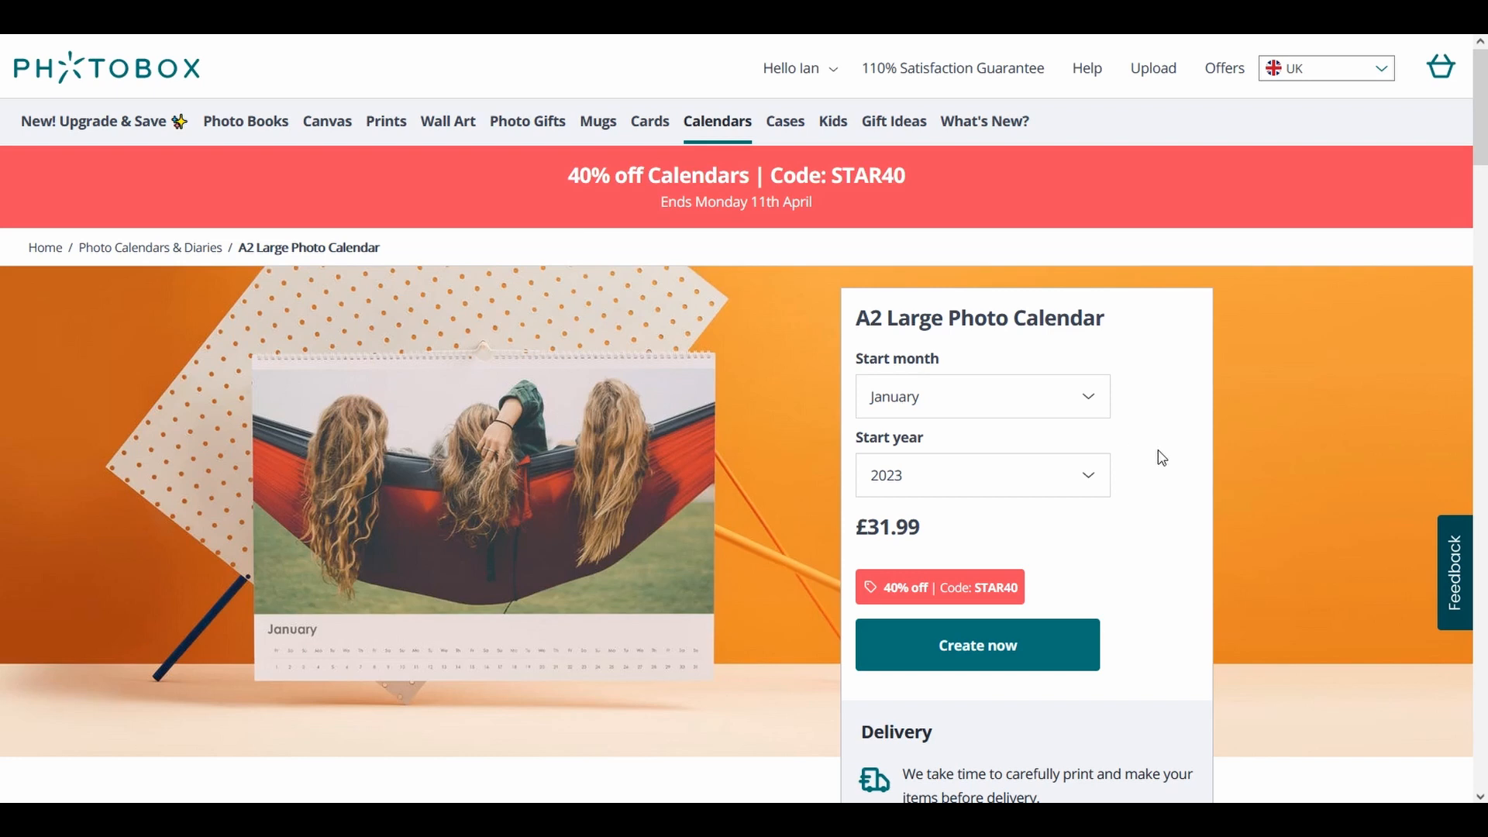
{"action": "scroll", "coordinate": [1162, 457], "scroll_direction": "down", "scroll_amount": 2}
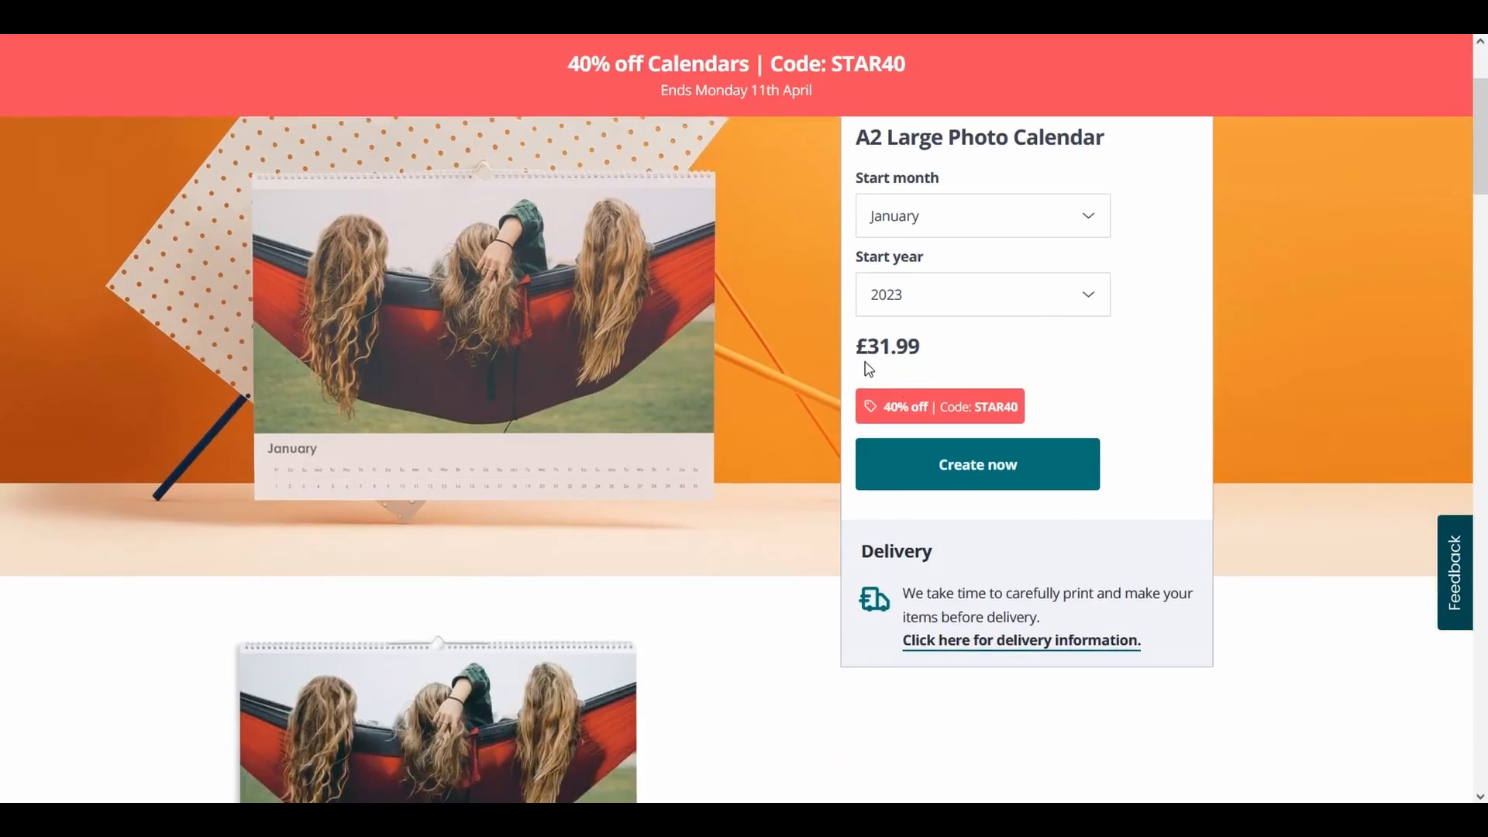
{"action": "left_click", "coordinate": [989, 478]}
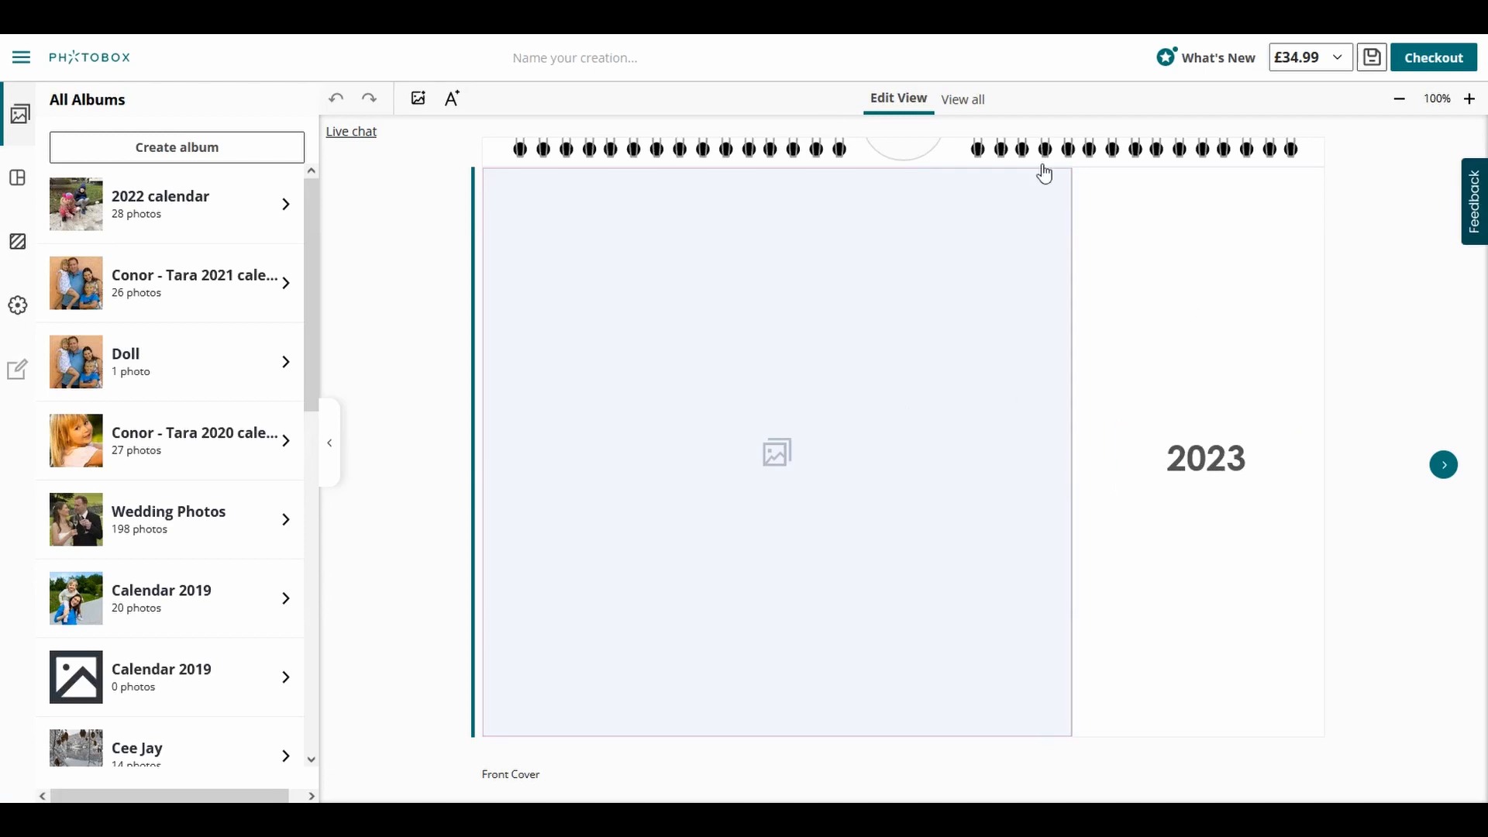
Examine the calendar's page layouts from the front cover through May 2023, and return to the front cover.
{"action": "left_click", "coordinate": [1446, 468]}
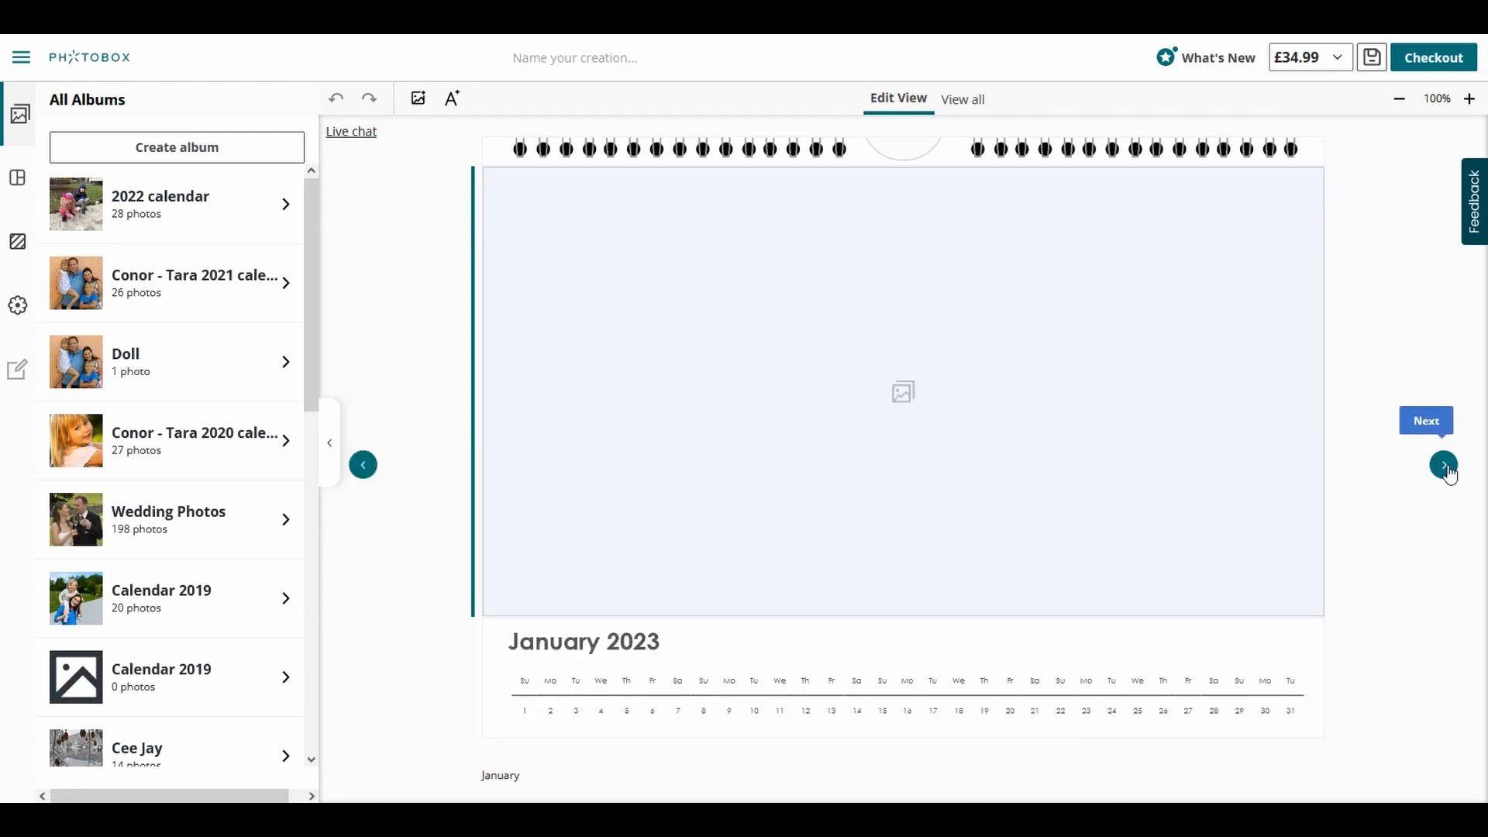
{"action": "left_click", "coordinate": [1446, 467]}
{"action": "left_click", "coordinate": [1447, 467]}
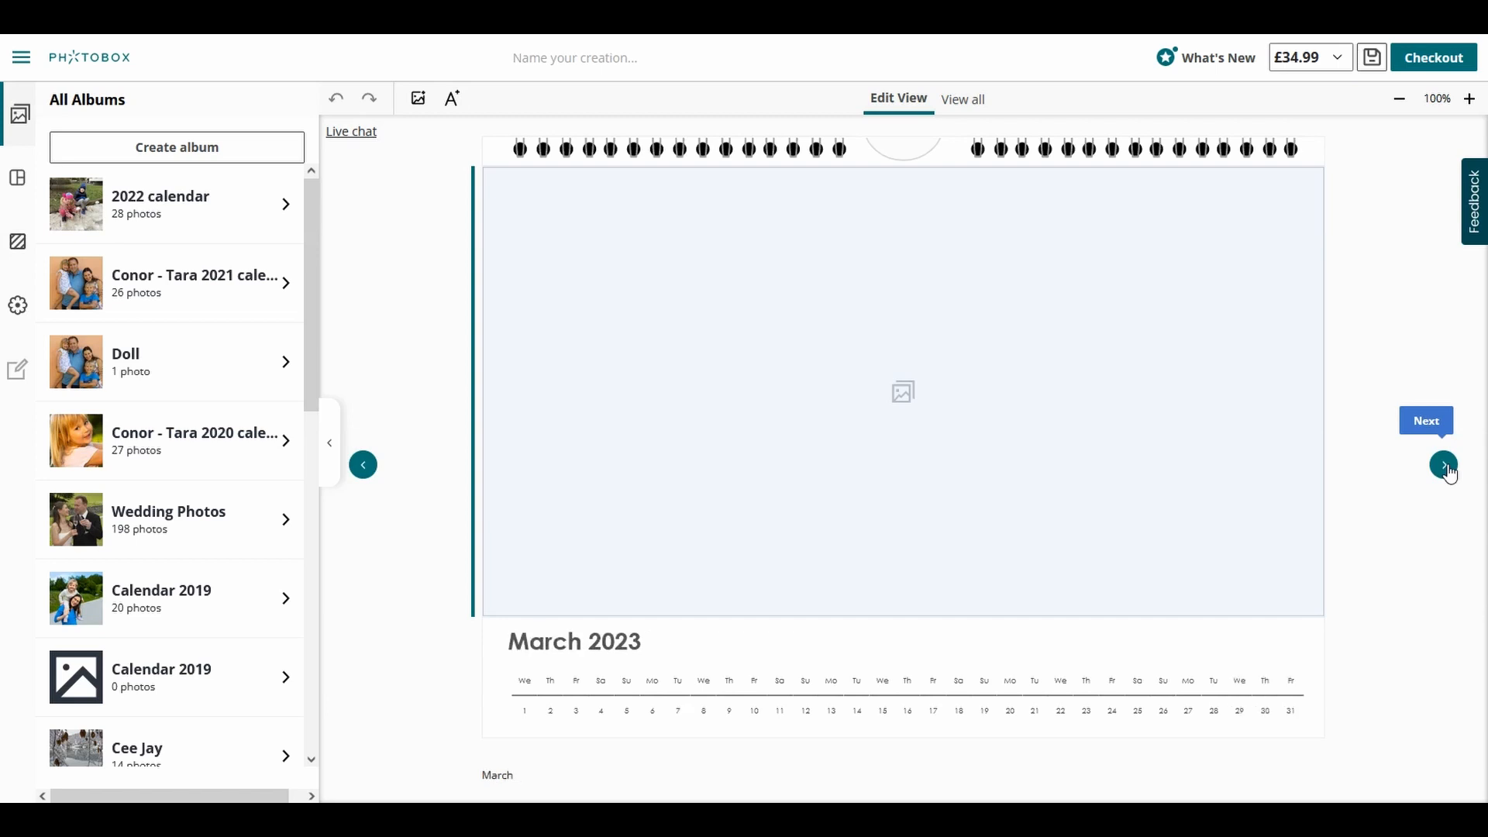
{"action": "left_click", "coordinate": [1446, 468]}
{"action": "left_click", "coordinate": [1446, 468]}
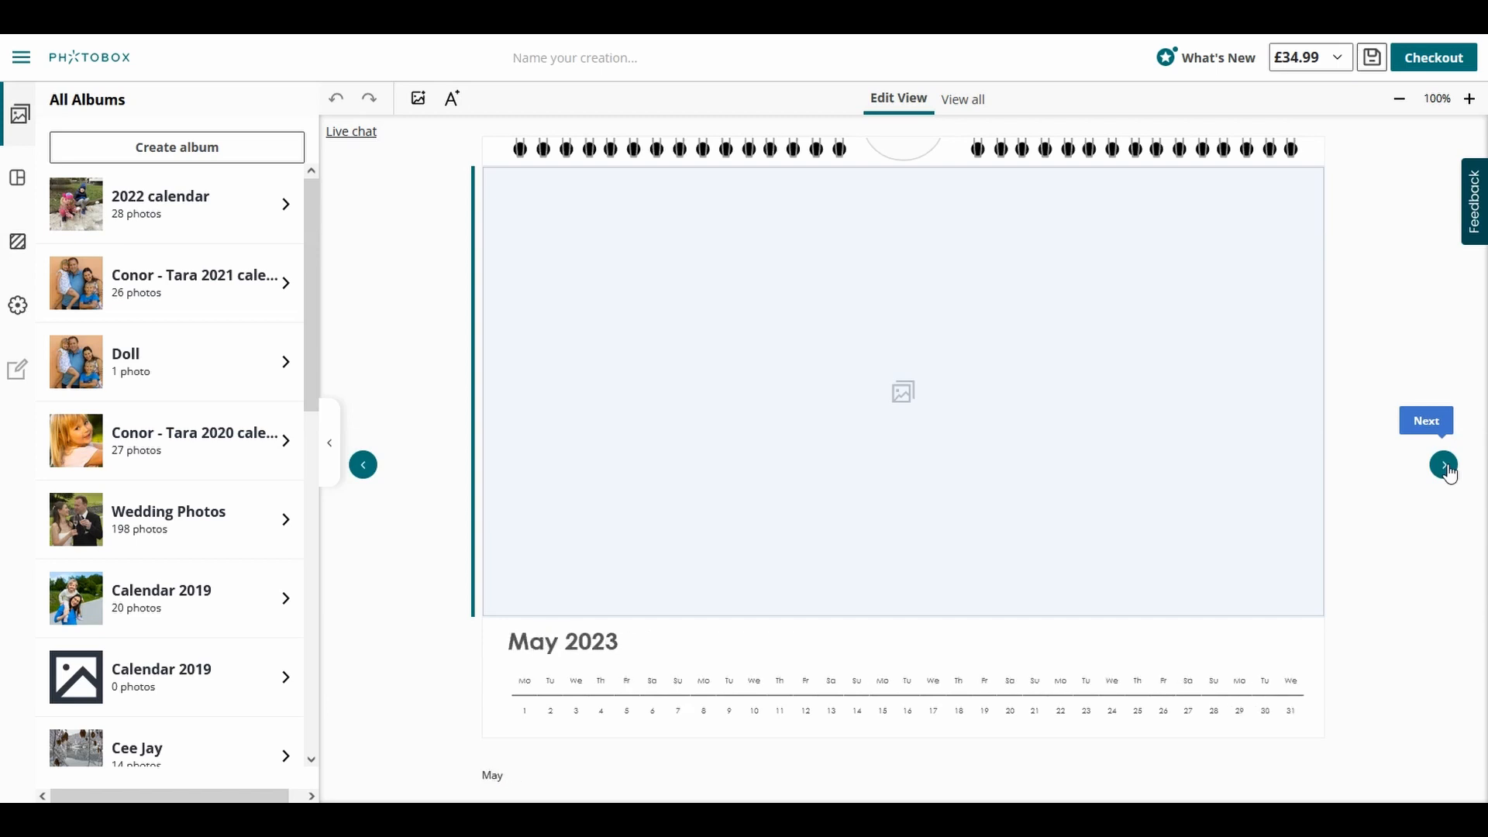
{"action": "left_click", "coordinate": [963, 459]}
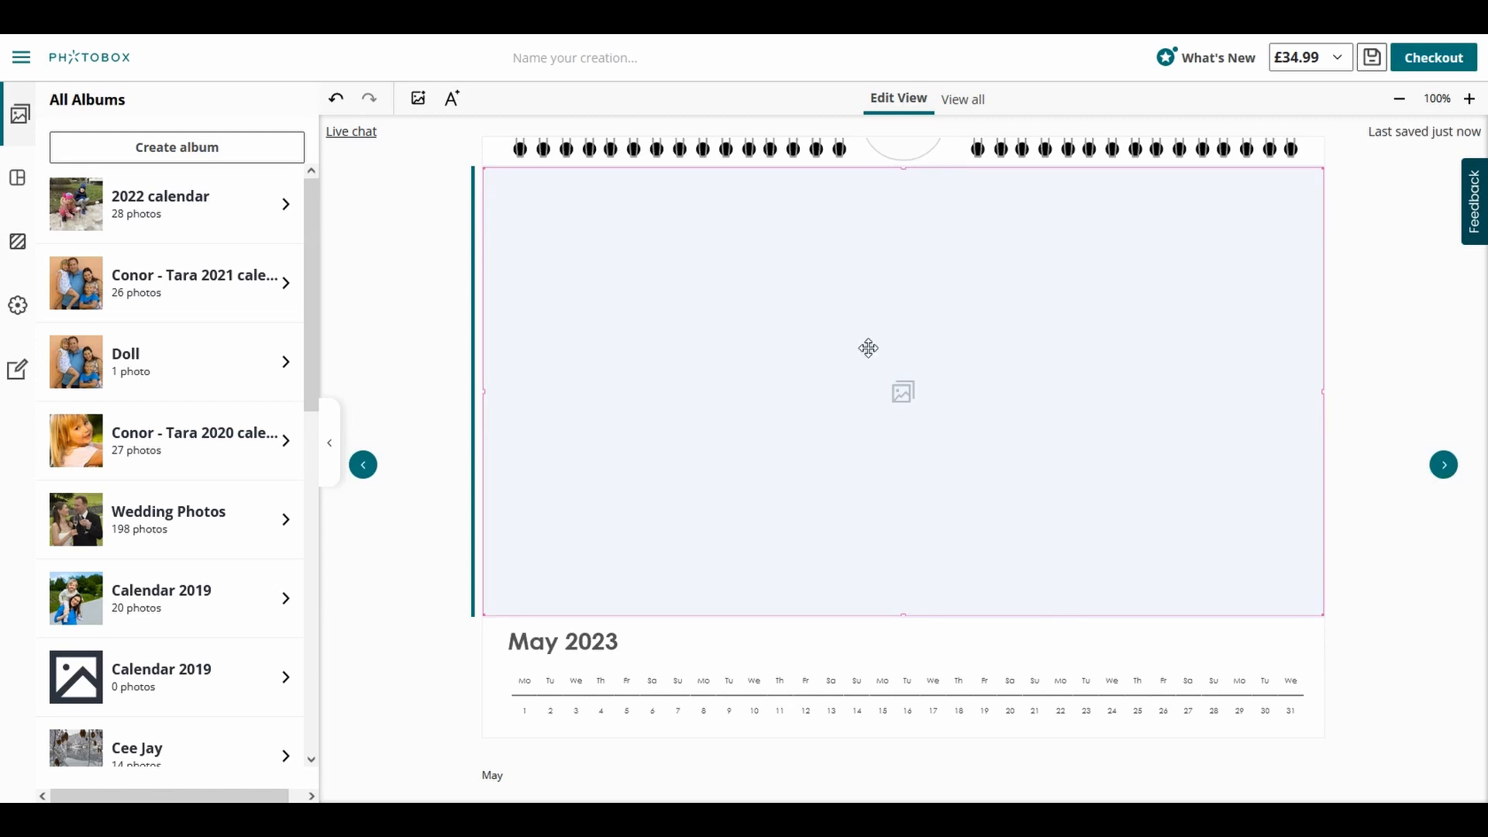
{"action": "left_click", "coordinate": [364, 467]}
{"action": "left_click", "coordinate": [365, 467]}
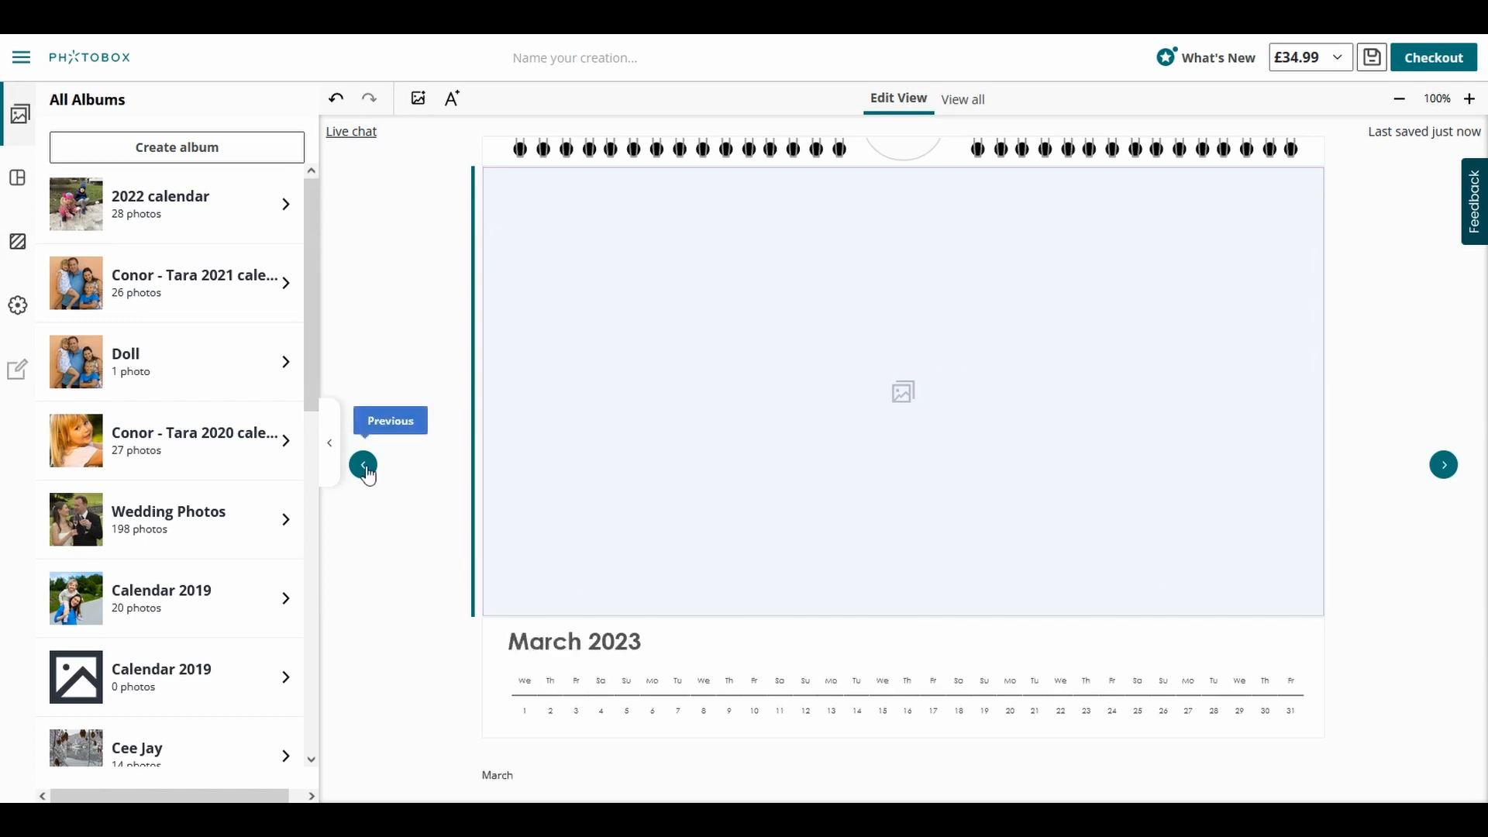
{"action": "left_click", "coordinate": [364, 466]}
{"action": "left_click", "coordinate": [364, 466]}
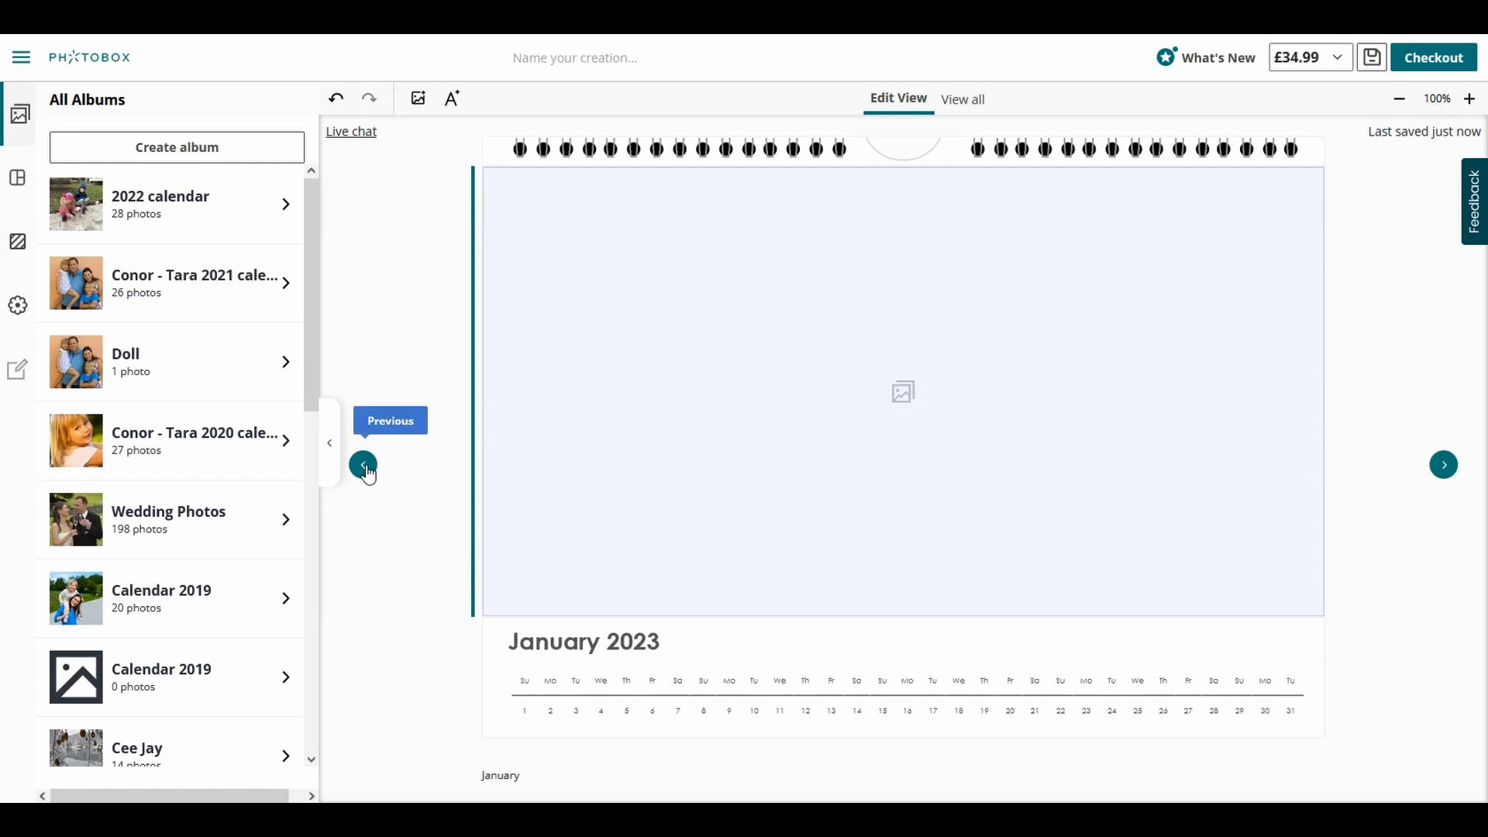
{"action": "left_click", "coordinate": [364, 467]}
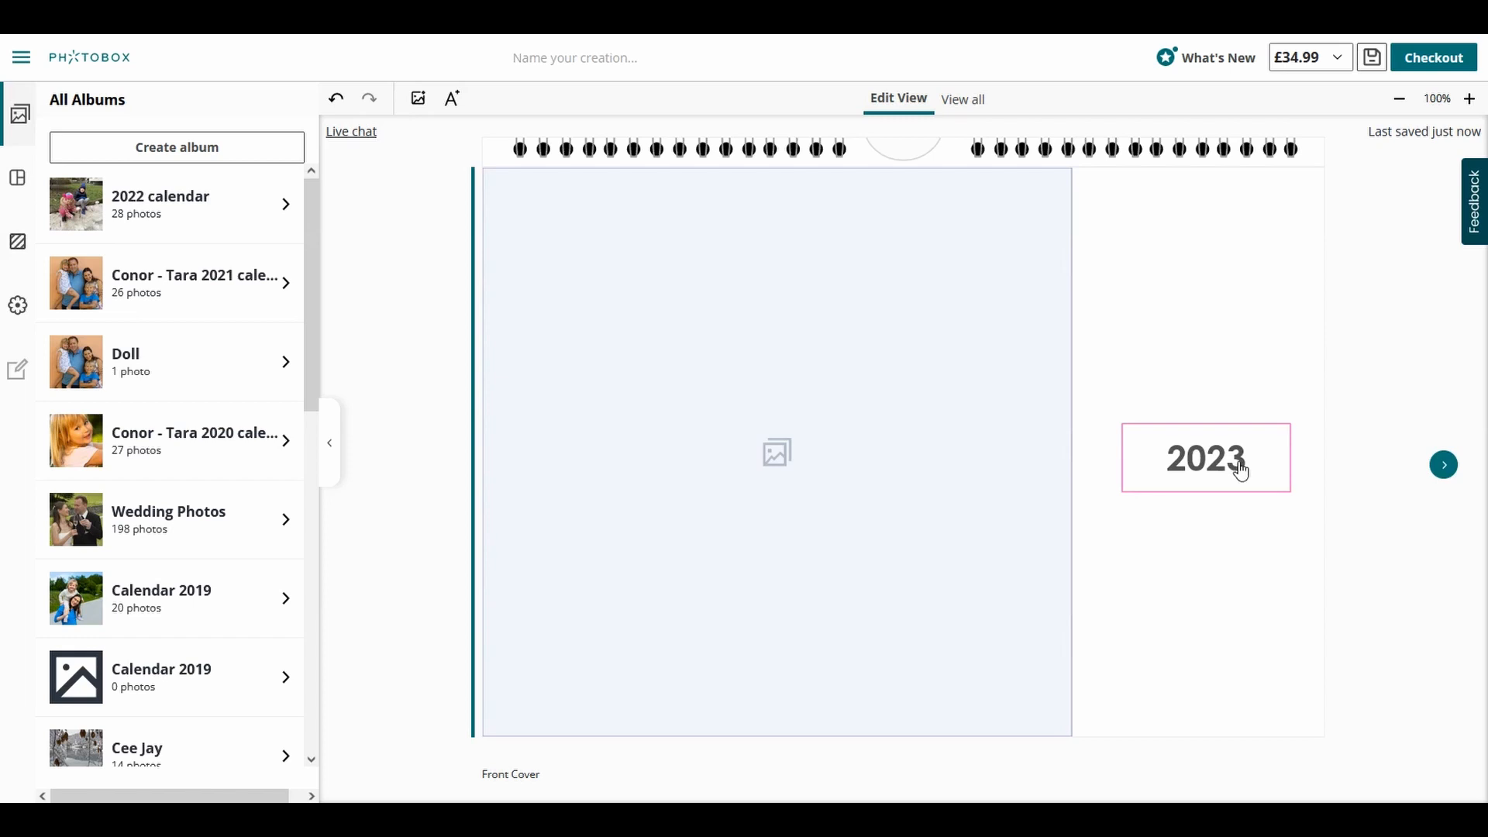
{"action": "left_click", "coordinate": [1444, 466]}
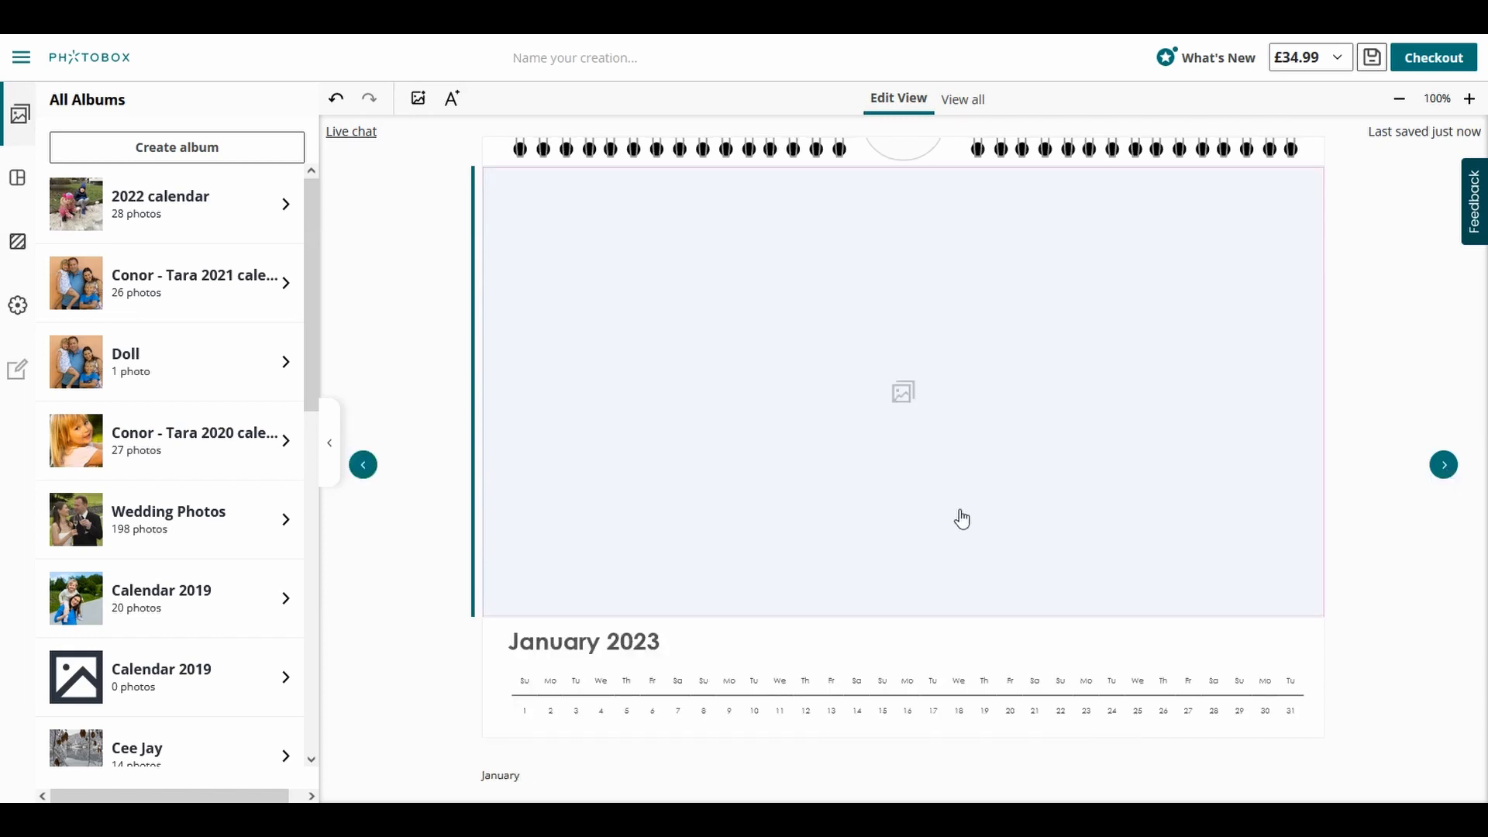
{"action": "left_click", "coordinate": [361, 467]}
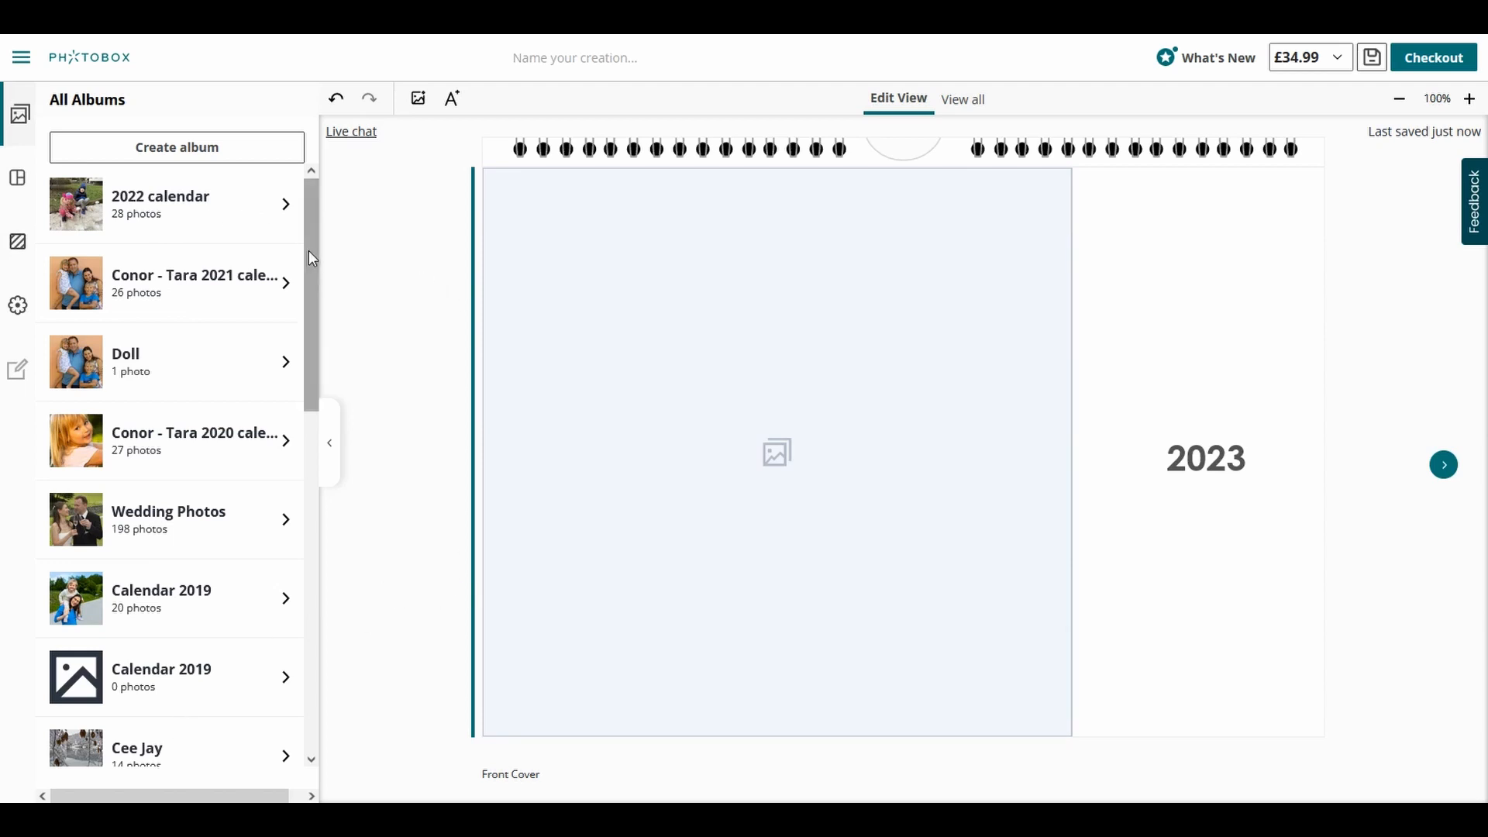
Create a new photo album named "Seascapes Calendar 2023" and proceed to its photo upload.
{"action": "left_click", "coordinate": [172, 155]}
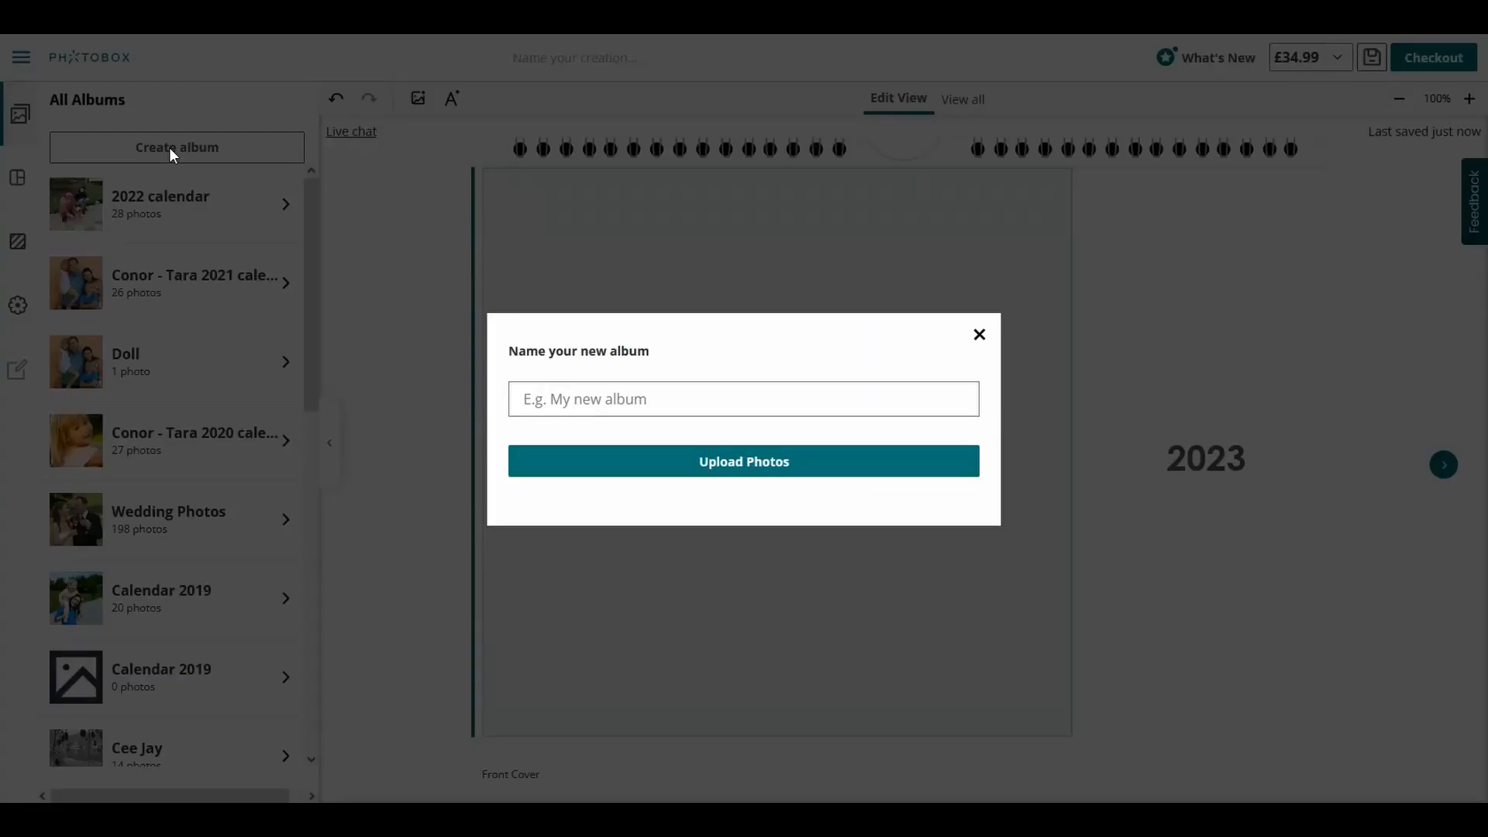
{"action": "left_click", "coordinate": [601, 402]}
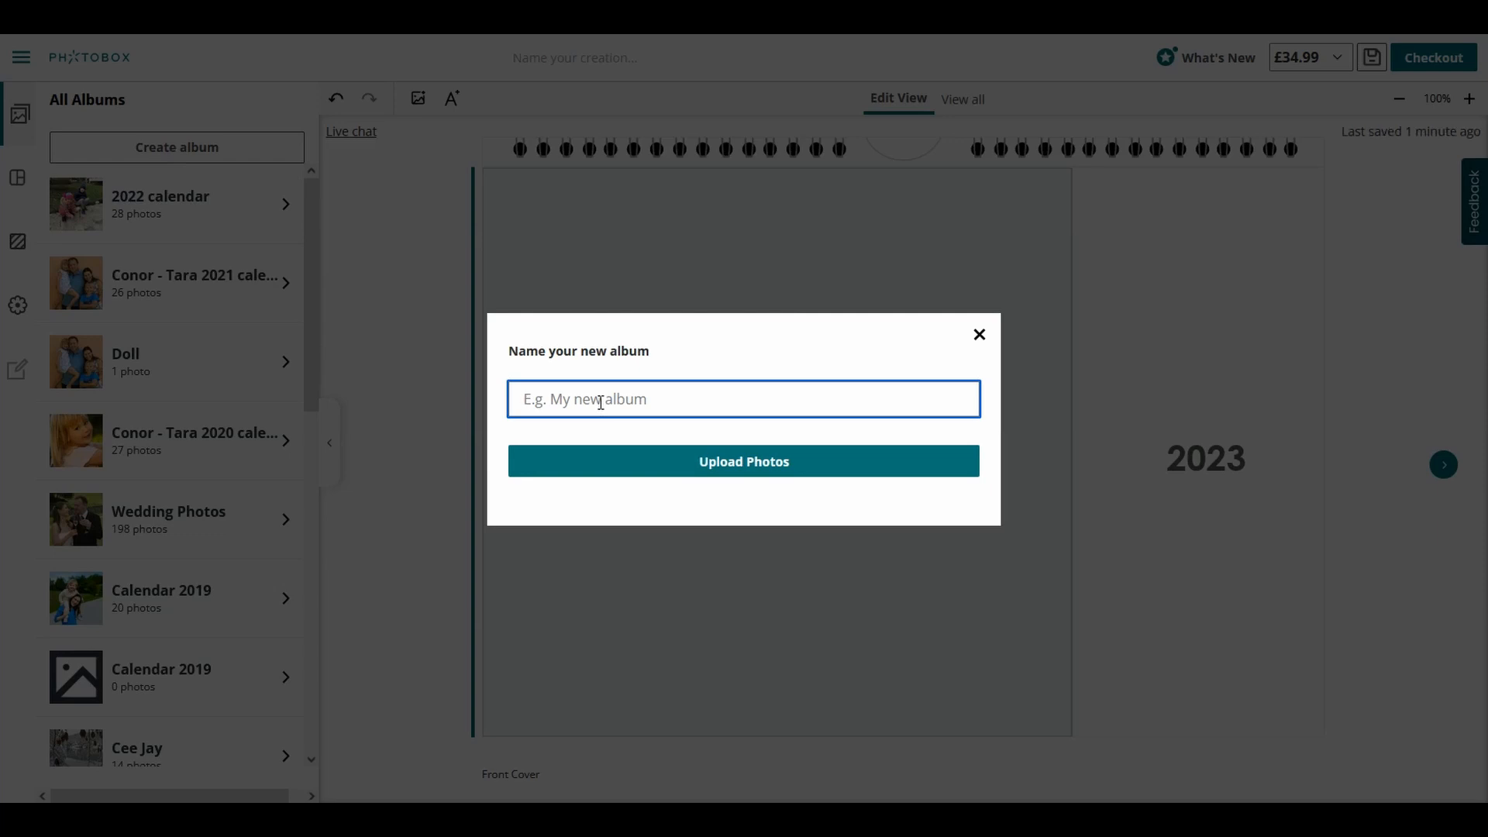
{"action": "type", "text": "Seascapes Calendar 2023"}
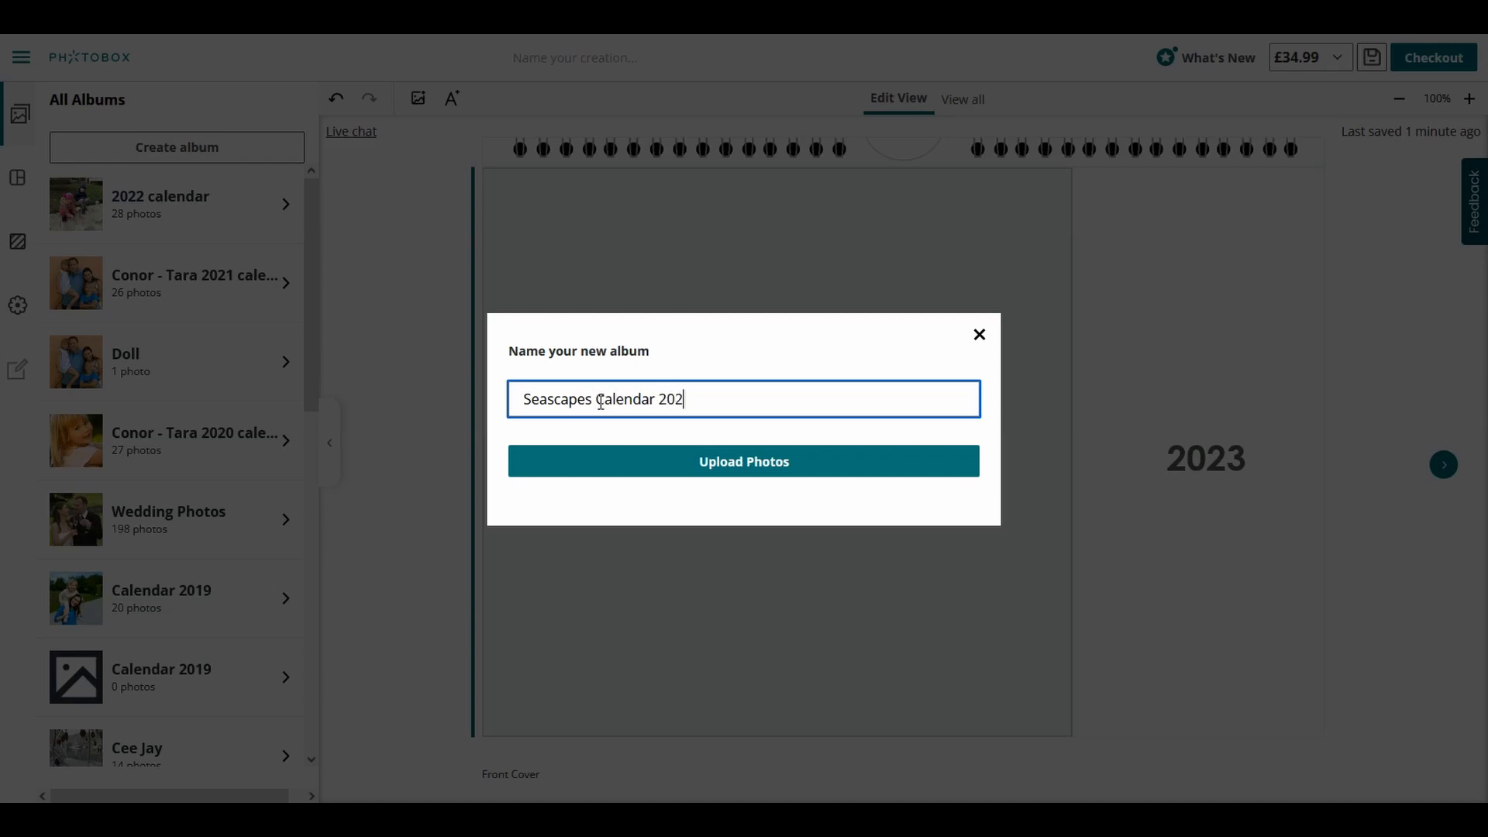
{"action": "left_click", "coordinate": [770, 466]}
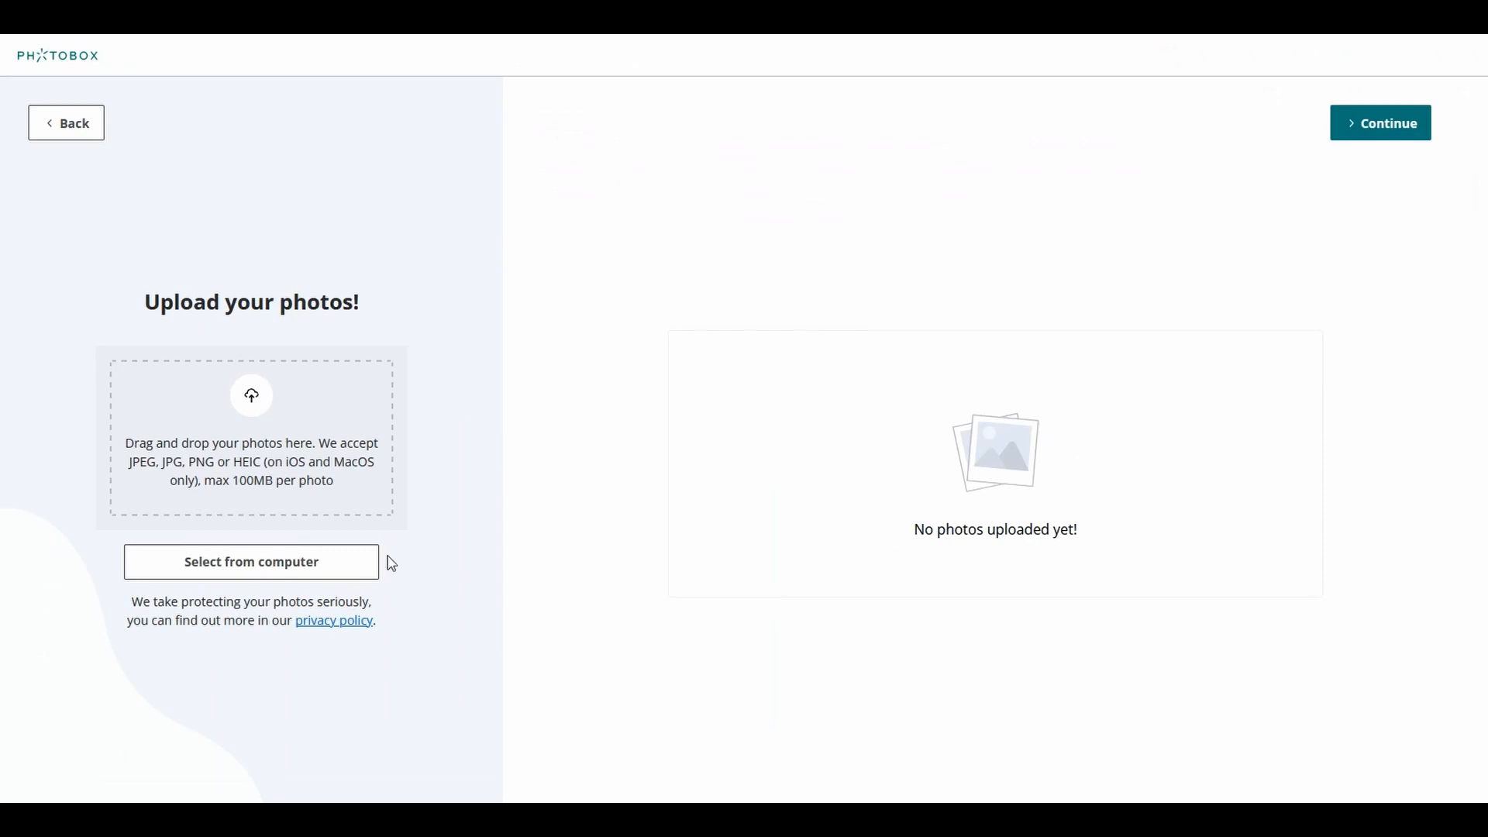
Upload all the photos in the Seascapes folder, from _F2A0352 to _MG_9828, to the album and return to the calendar editor.
{"action": "left_click", "coordinate": [242, 563]}
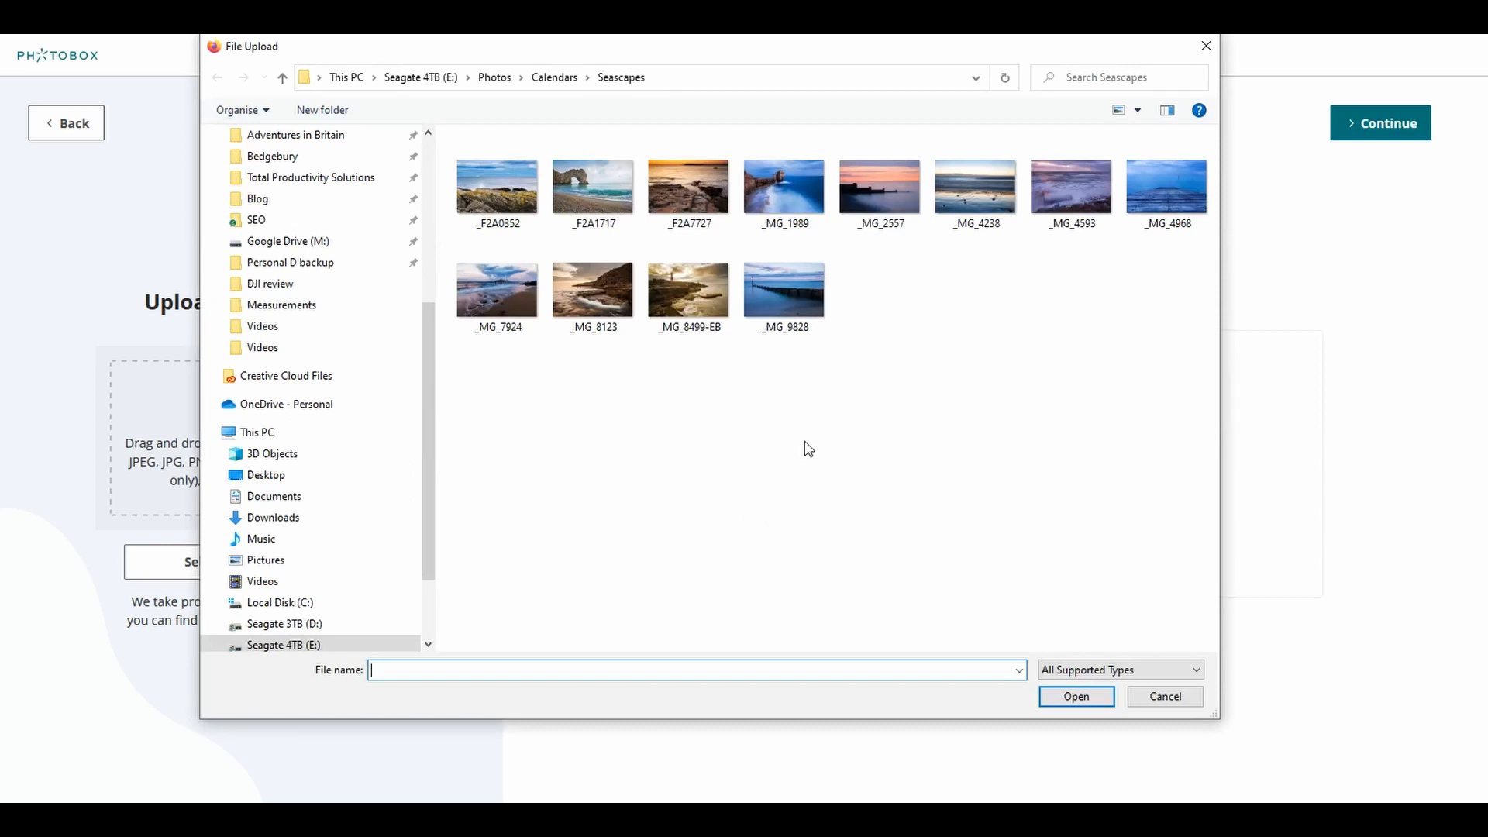
{"action": "left_click", "coordinate": [500, 211]}
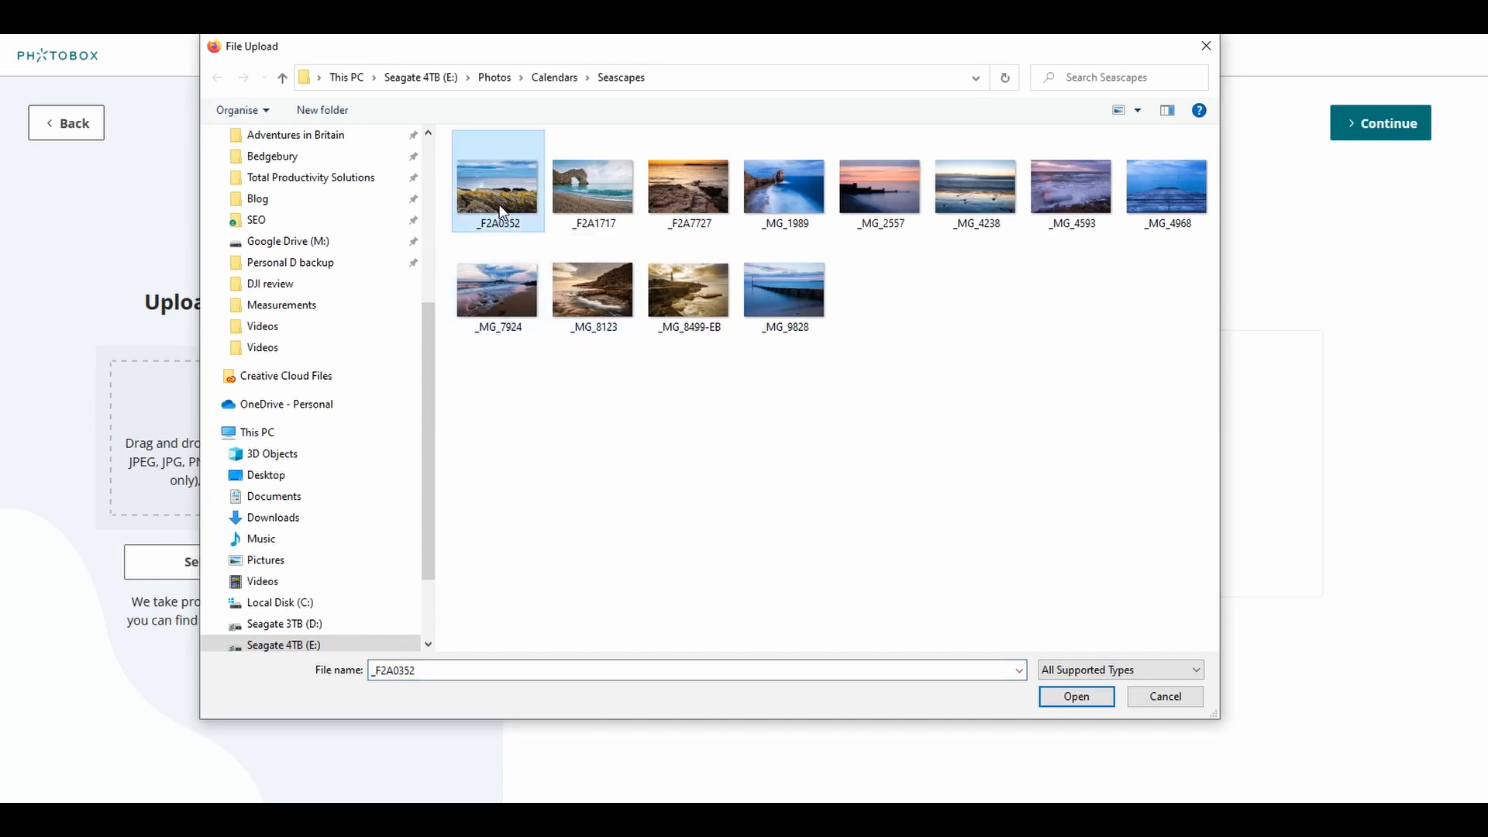
{"action": "left_click", "coordinate": [803, 301], "text": "shift"}
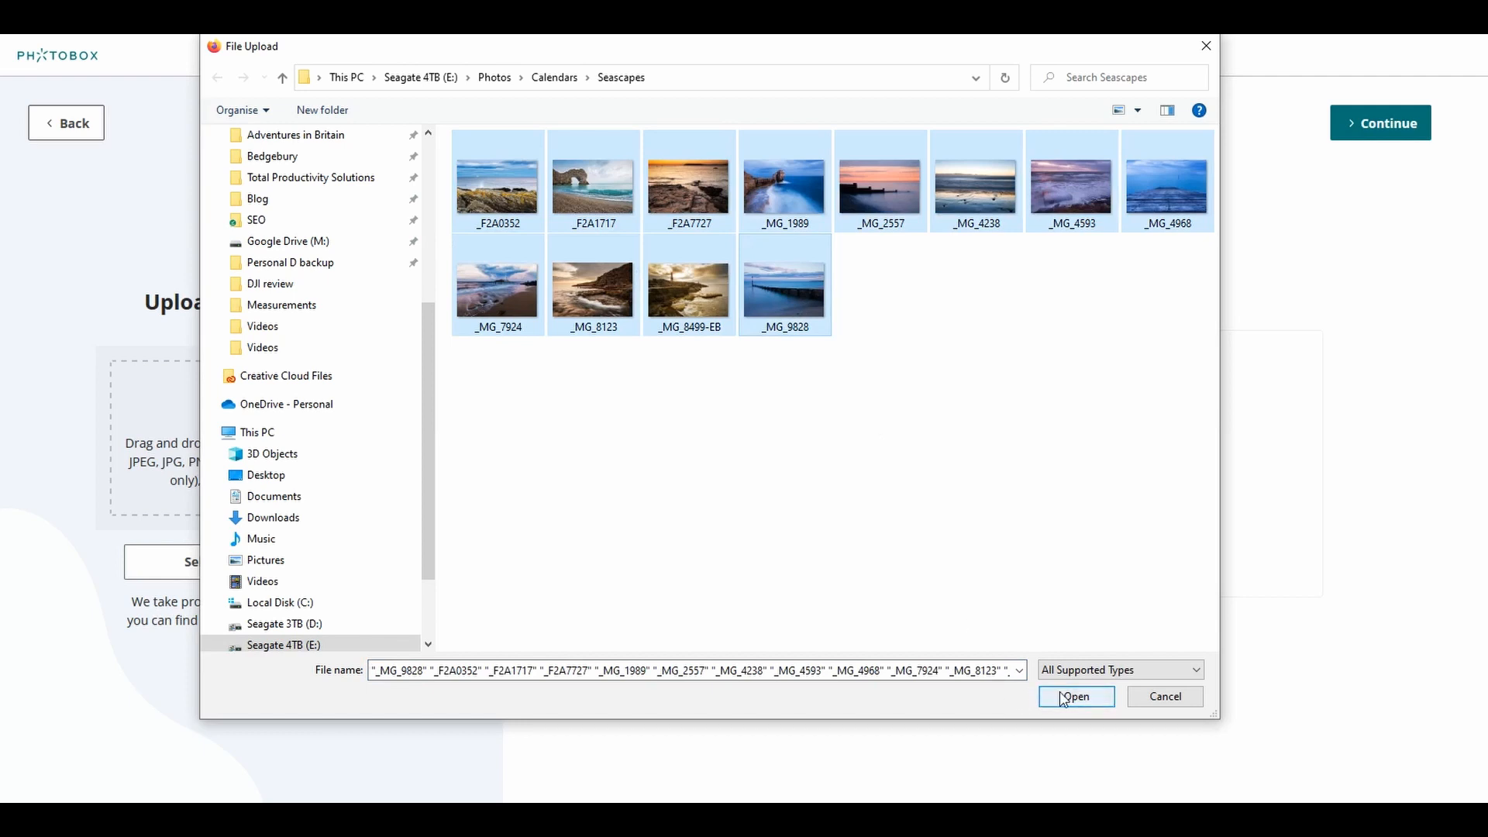
{"action": "left_click", "coordinate": [1088, 699]}
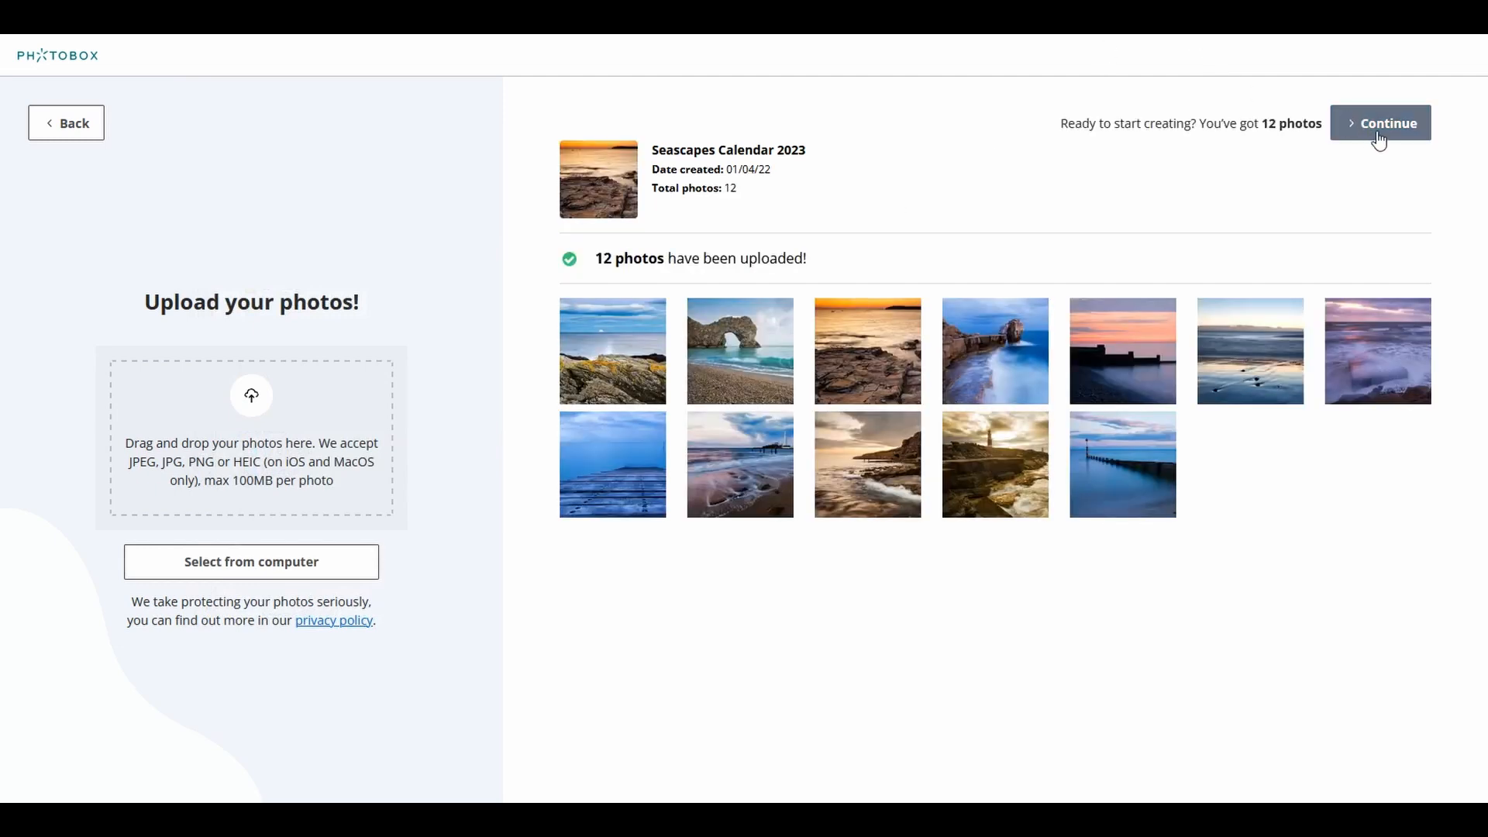
{"action": "left_click", "coordinate": [1378, 138]}
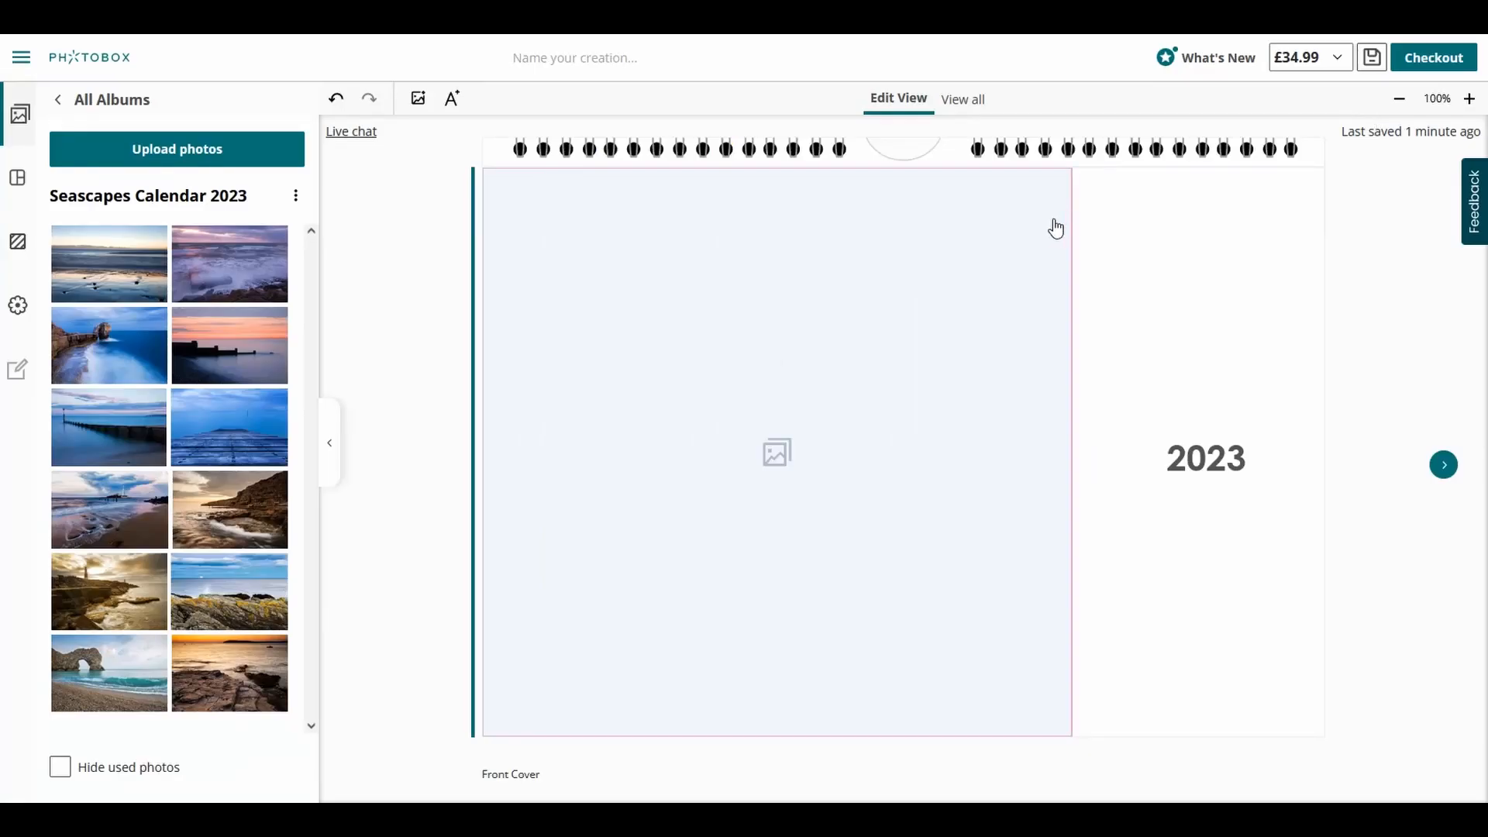
Place the purple stormy waves photo on the January page and shift it upward within its frame to show more of the foreground rocks.
{"action": "left_click", "coordinate": [1444, 466]}
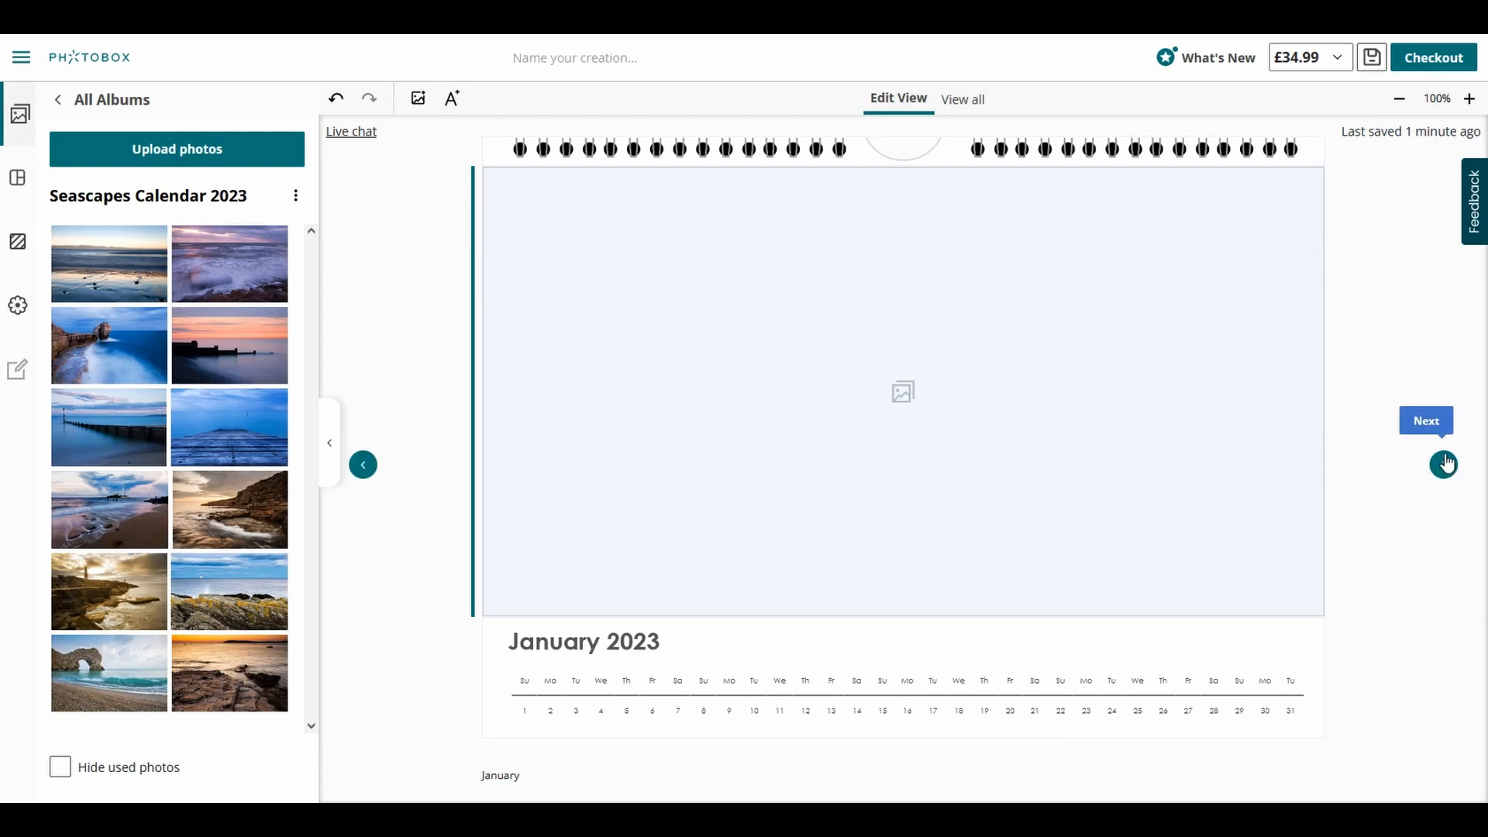
{"action": "left_click_drag", "start_coordinate": [212, 267], "coordinate": [827, 419]}
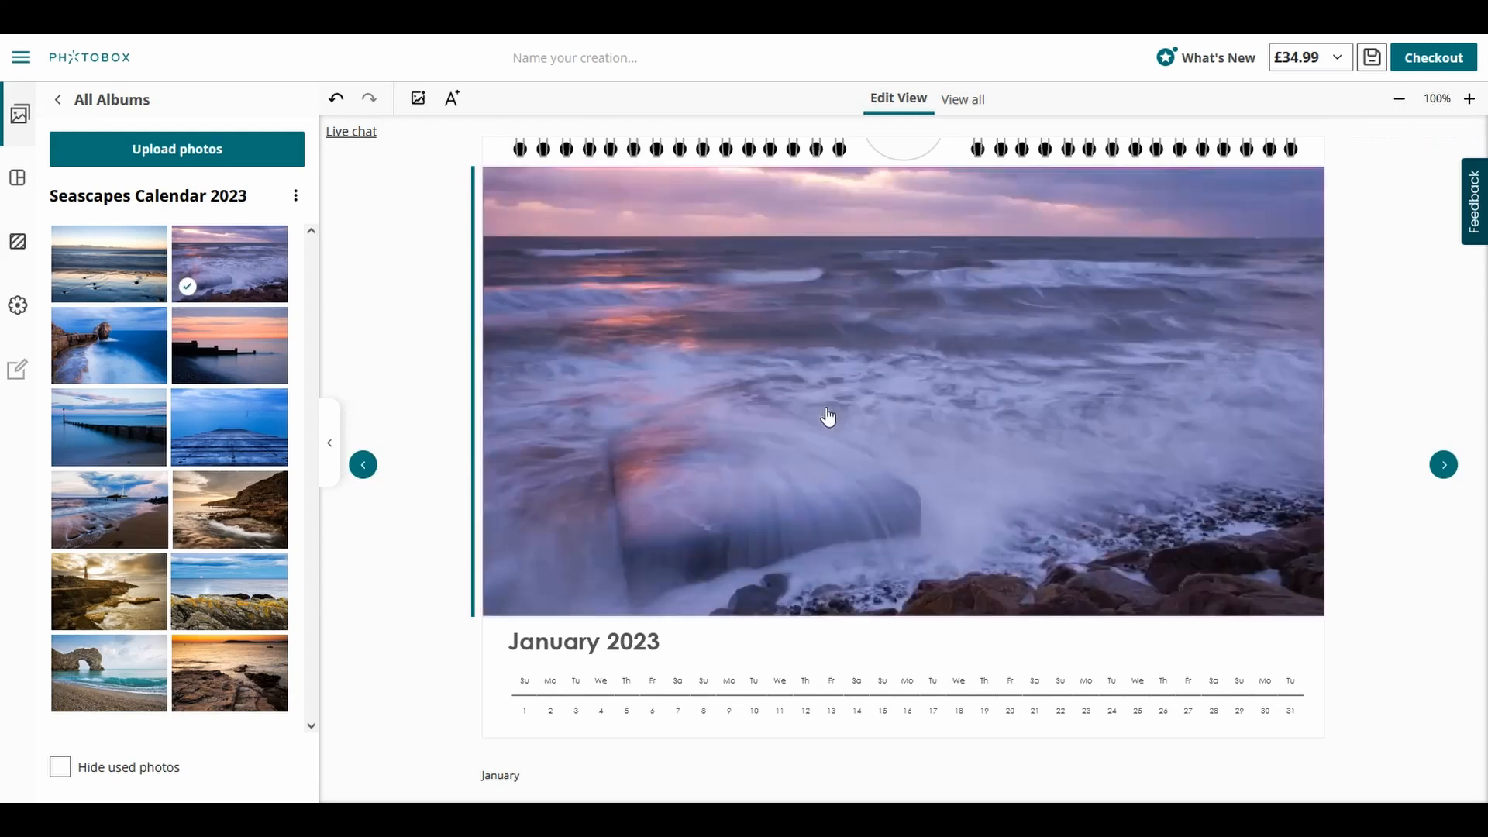
{"action": "left_click", "coordinate": [1020, 372]}
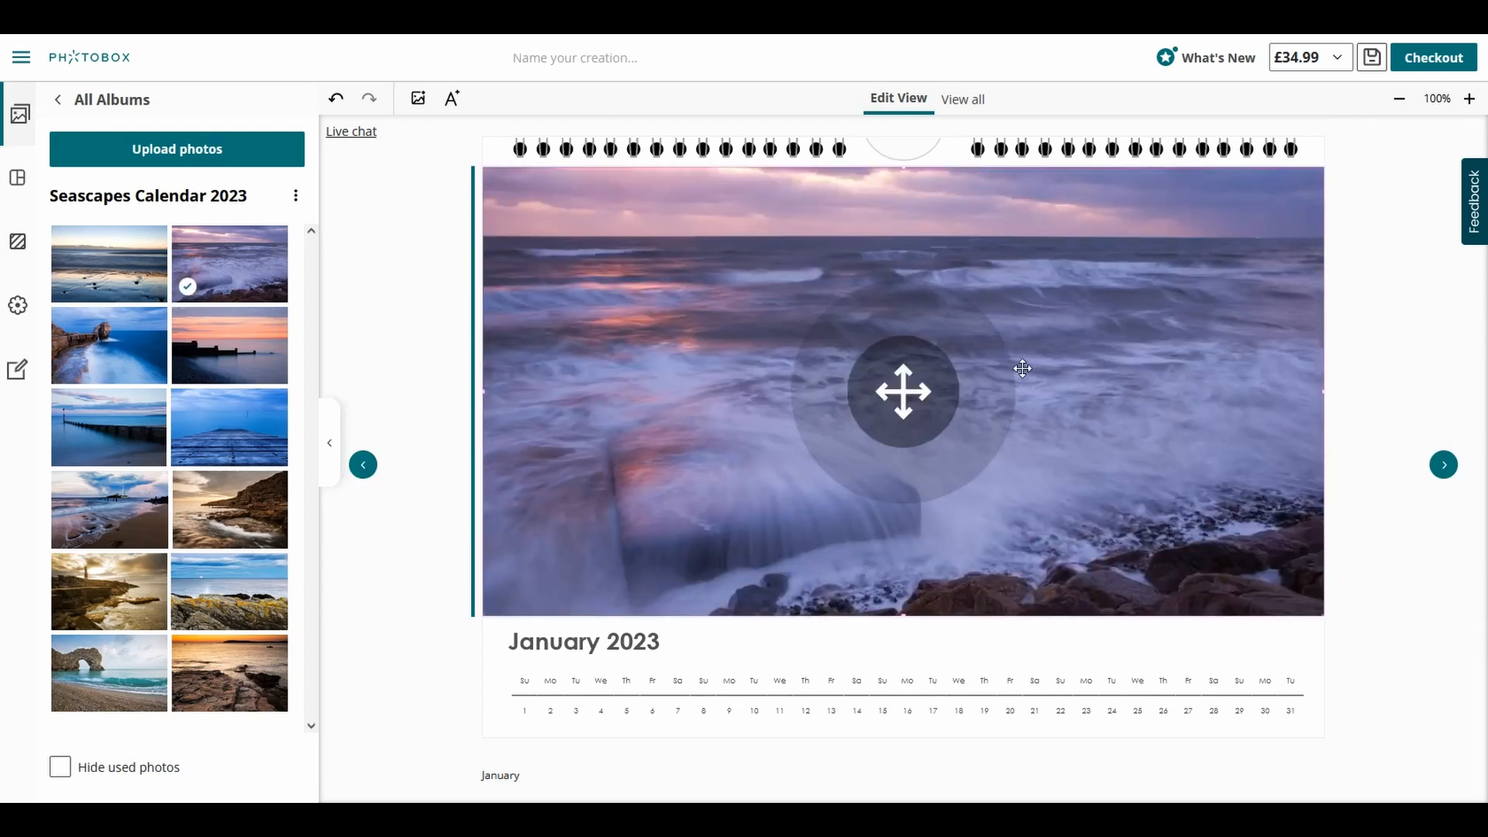
{"action": "left_click_drag", "start_coordinate": [1000, 393], "coordinate": [976, 318]}
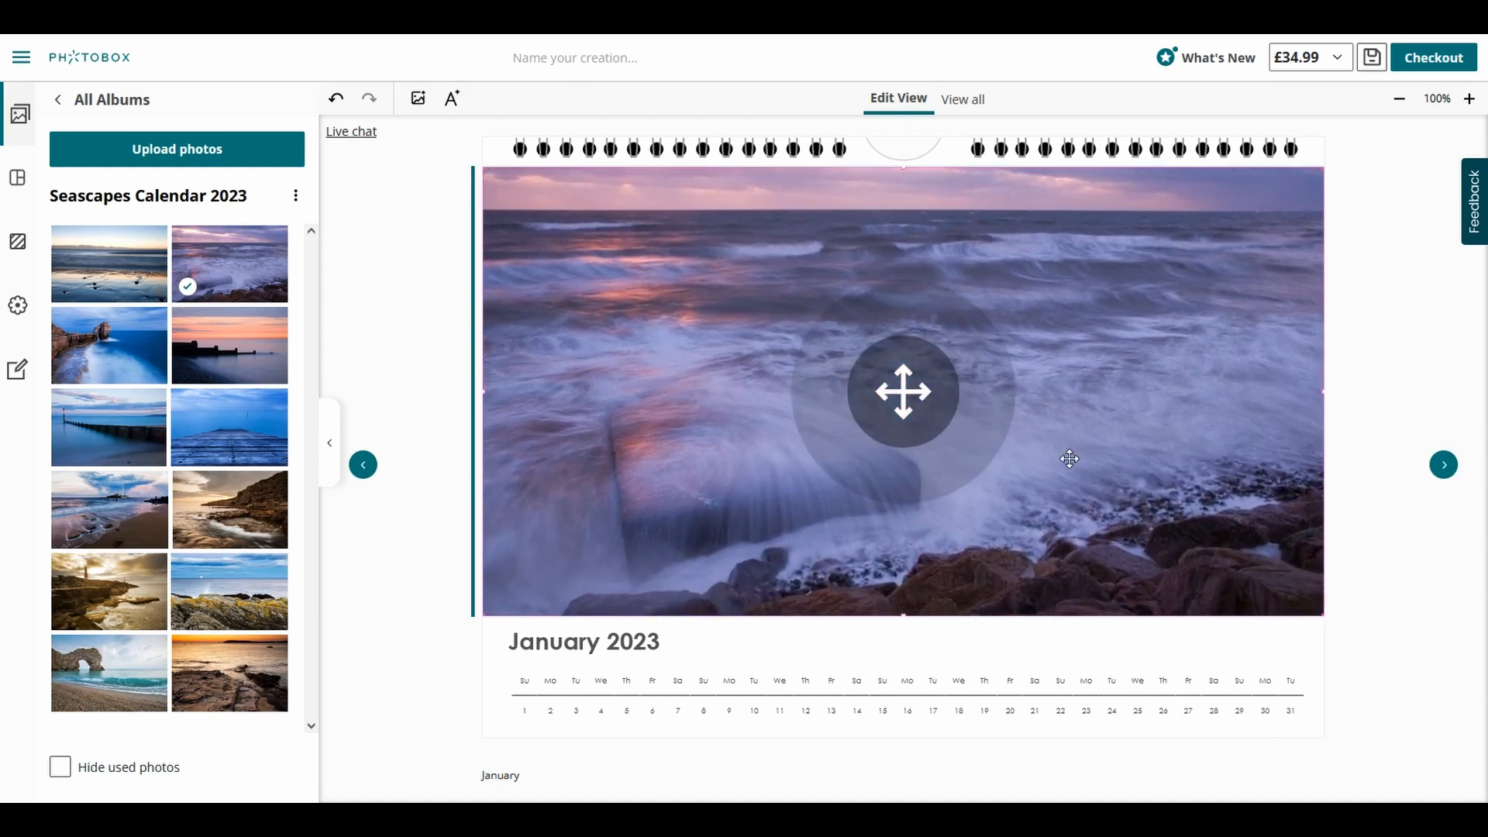
Place the blue rock stack photo on the February page and the white lighthouse beach photo on the March page.
{"action": "left_click", "coordinate": [1443, 469]}
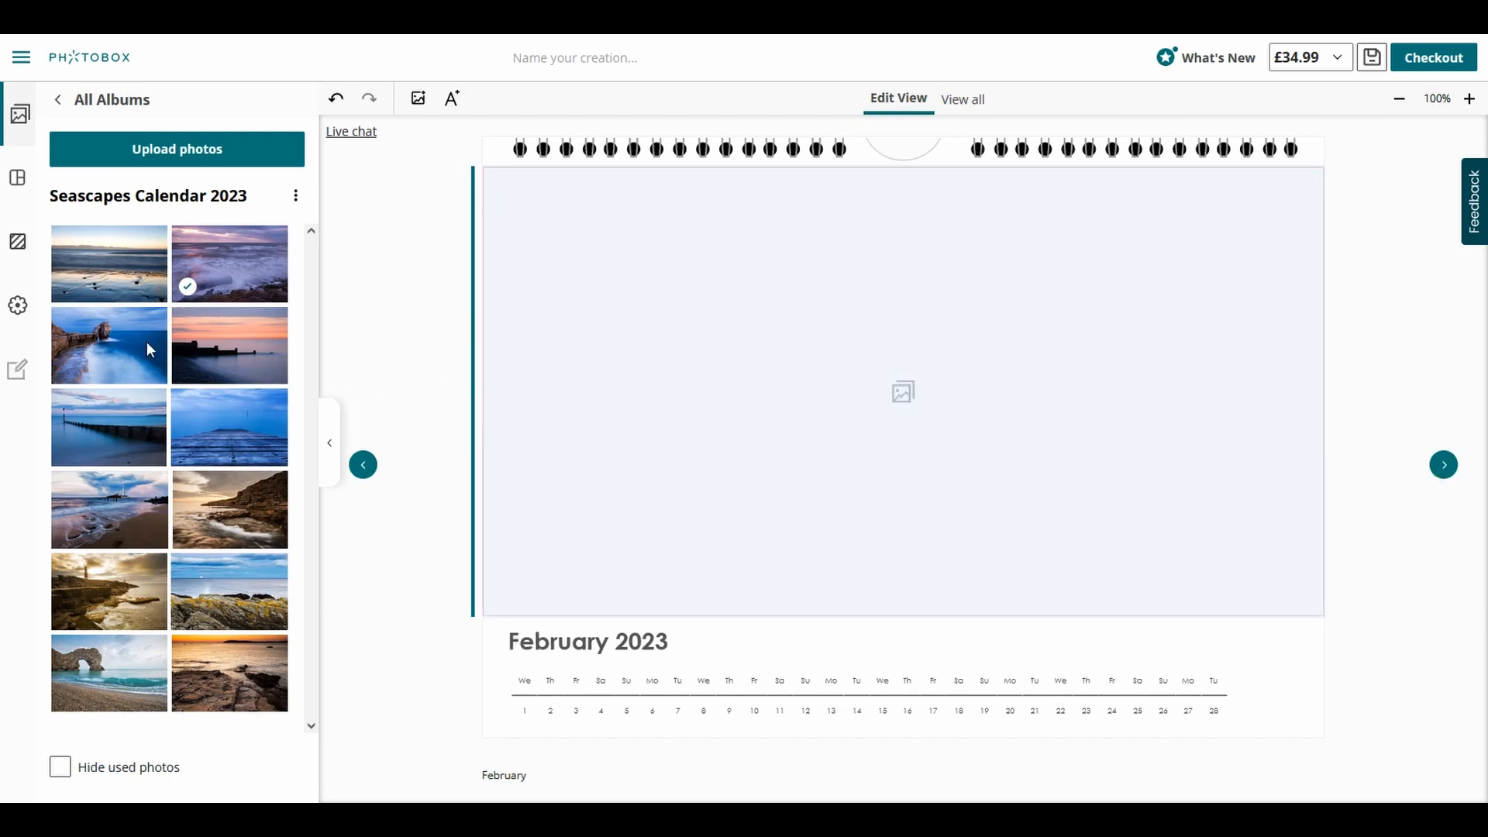
{"action": "left_click_drag", "start_coordinate": [141, 350], "coordinate": [779, 399]}
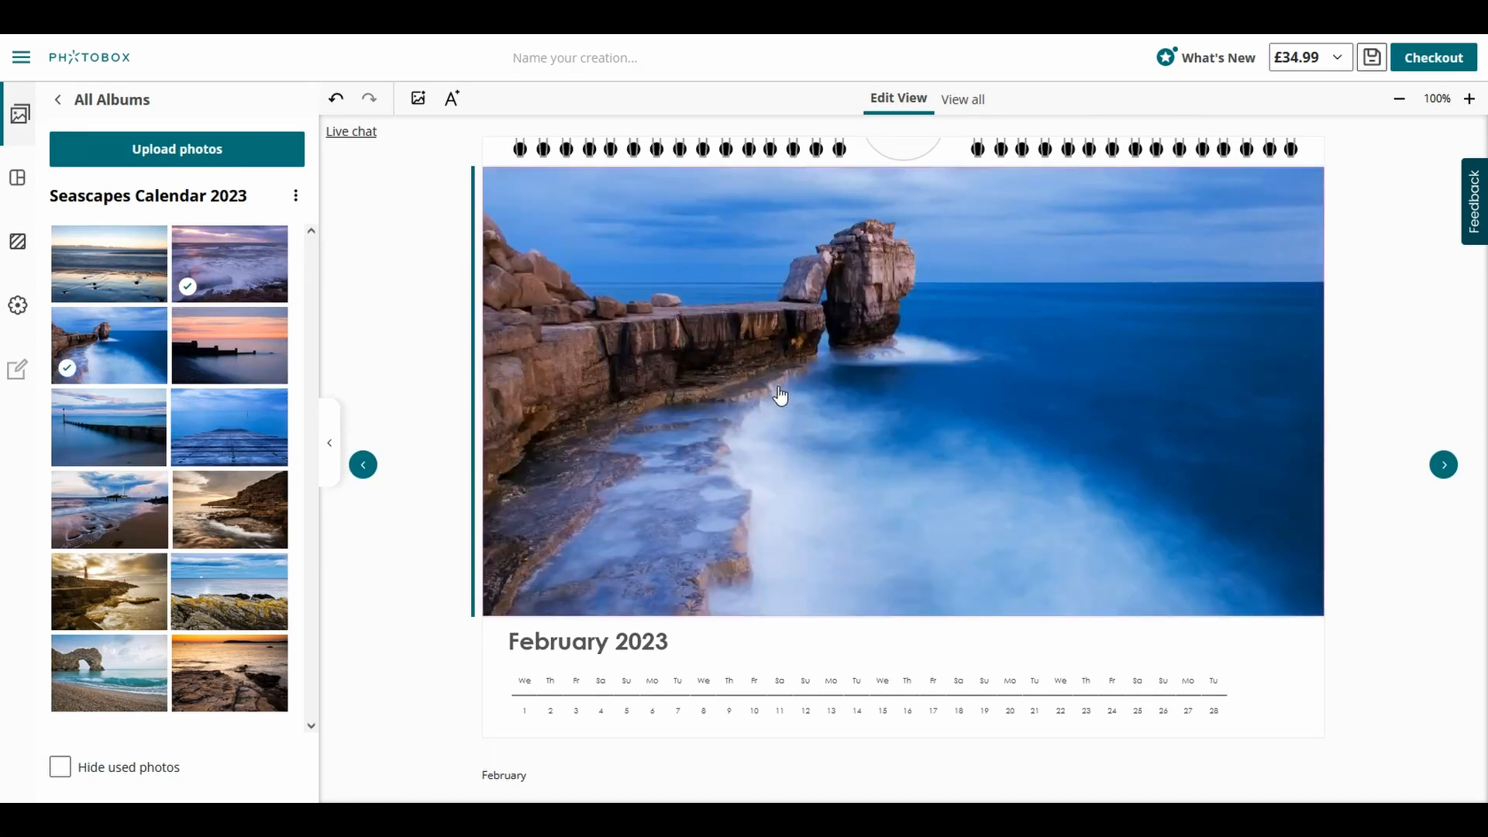
{"action": "left_click", "coordinate": [1443, 467]}
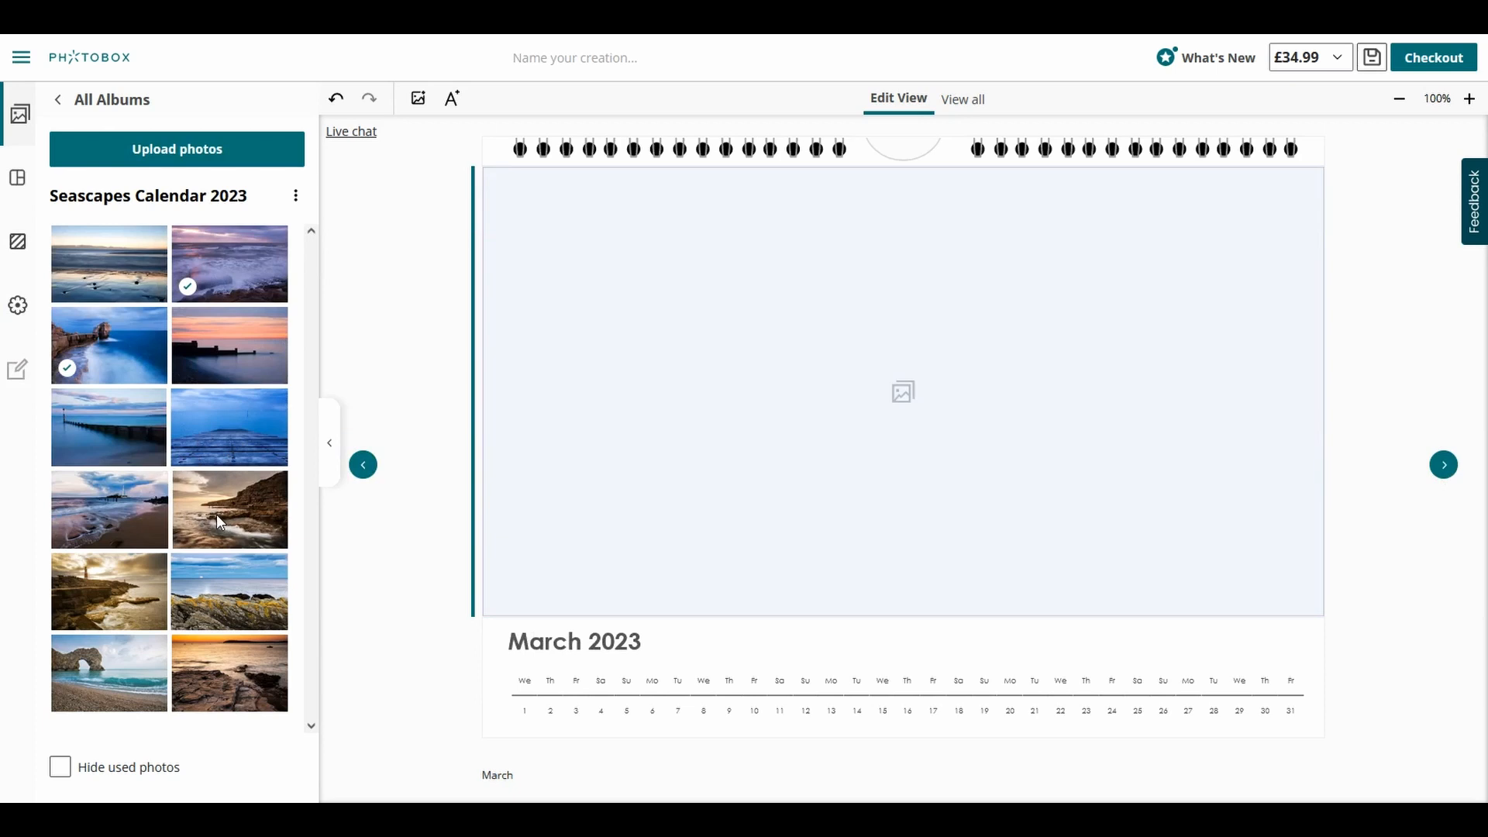
{"action": "left_click_drag", "start_coordinate": [116, 524], "coordinate": [847, 459]}
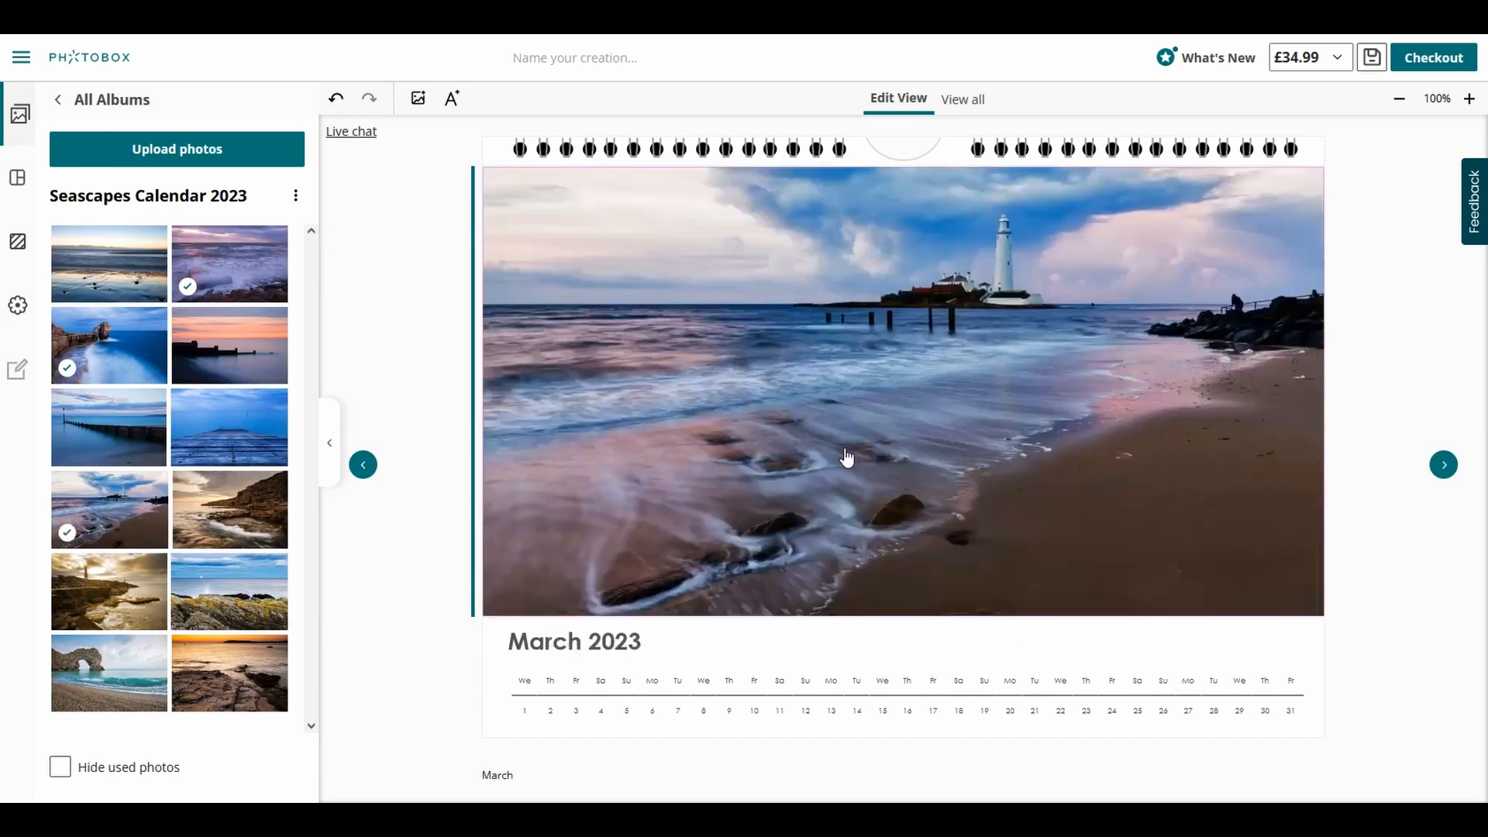
Shift the March lighthouse photo slightly upward within its frame, keeping the frame filling the whole picture area.
{"action": "left_click_drag", "start_coordinate": [987, 426], "coordinate": [982, 387]}
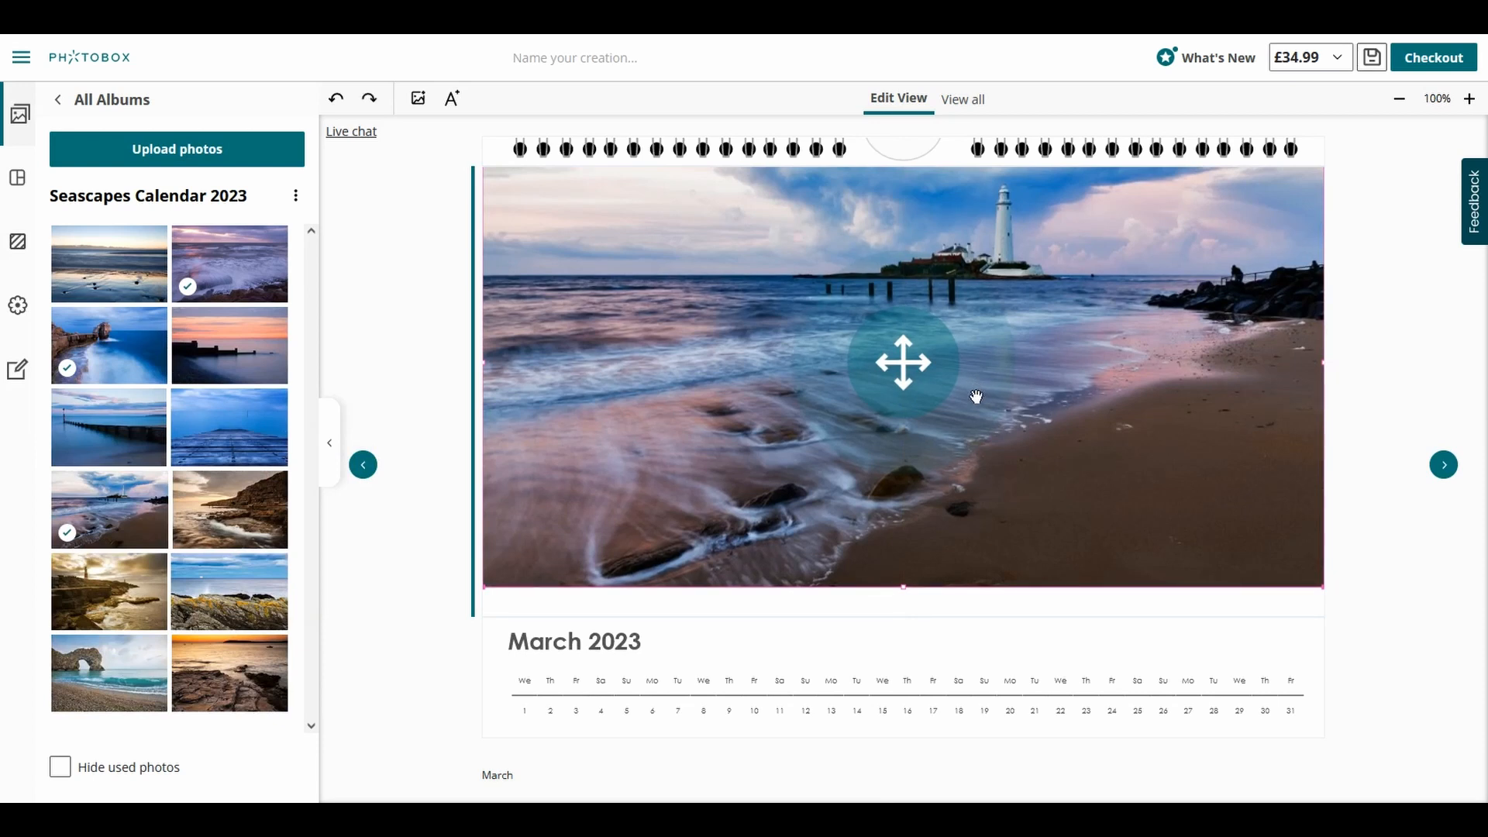
{"action": "left_click_drag", "start_coordinate": [975, 418], "coordinate": [974, 378]}
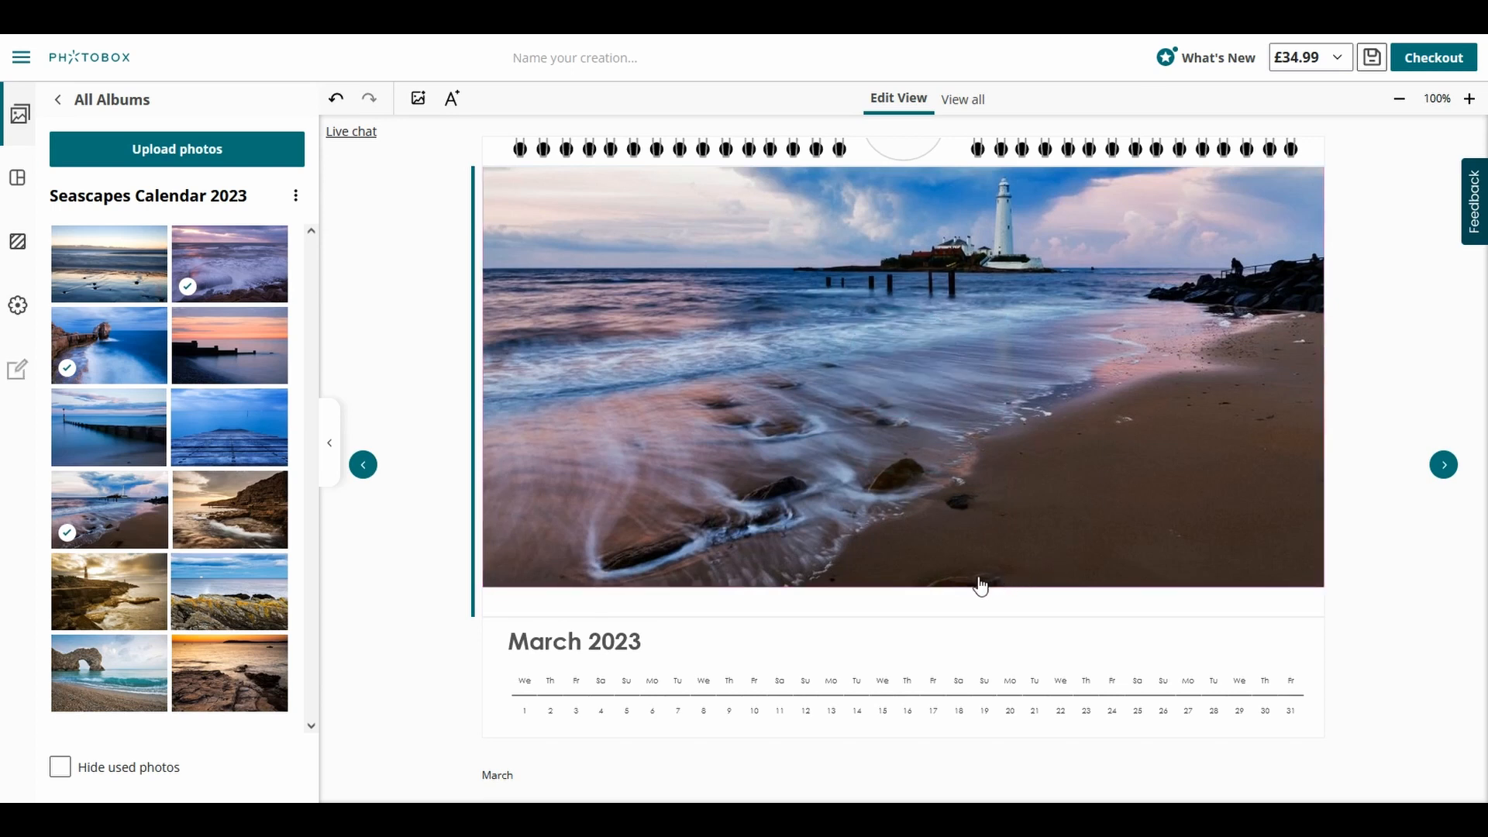
{"action": "left_click_drag", "start_coordinate": [980, 587], "coordinate": [978, 603]}
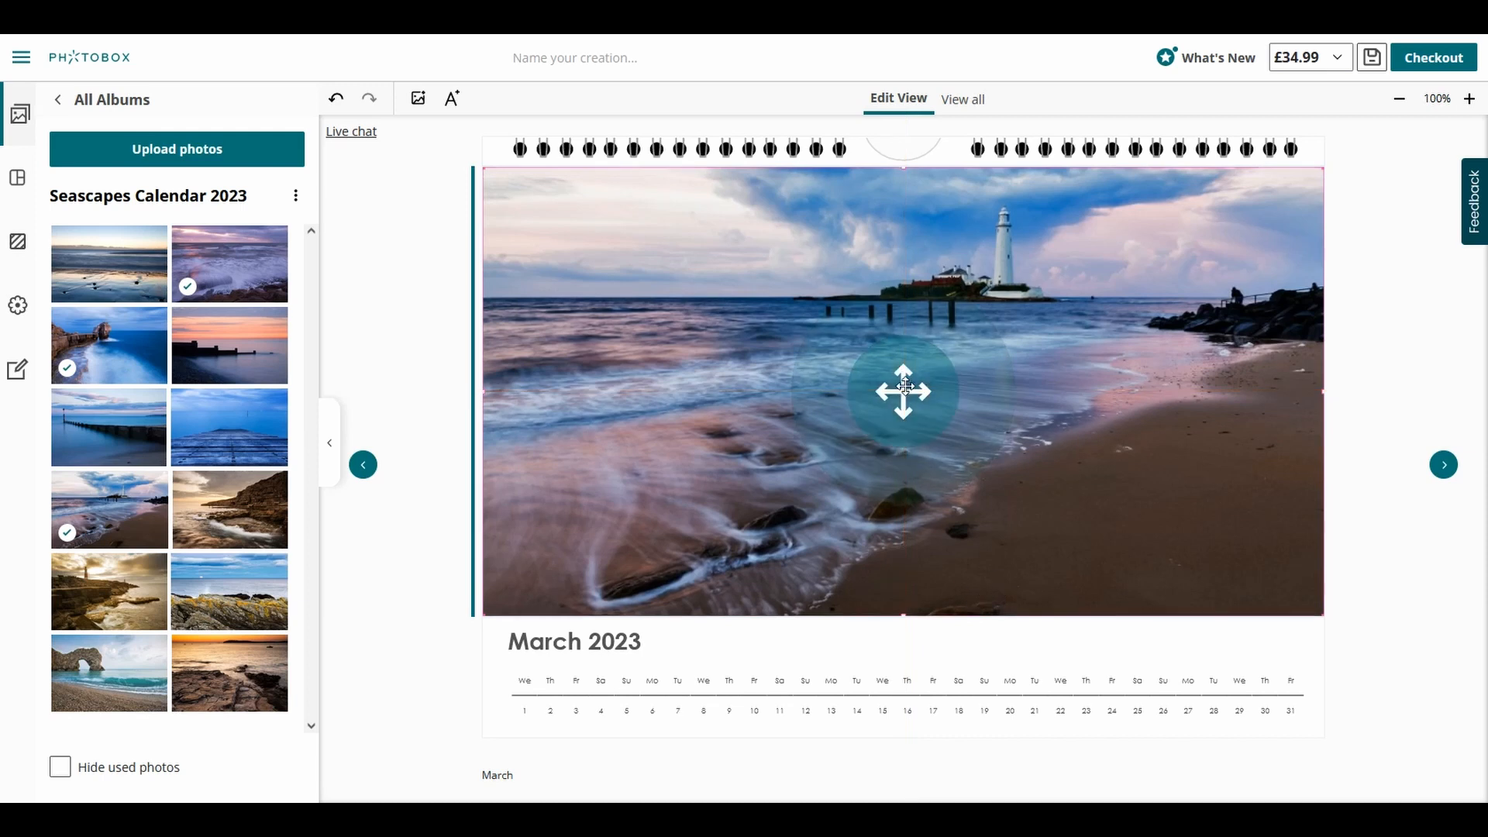
{"action": "left_click_drag", "start_coordinate": [909, 389], "coordinate": [911, 355]}
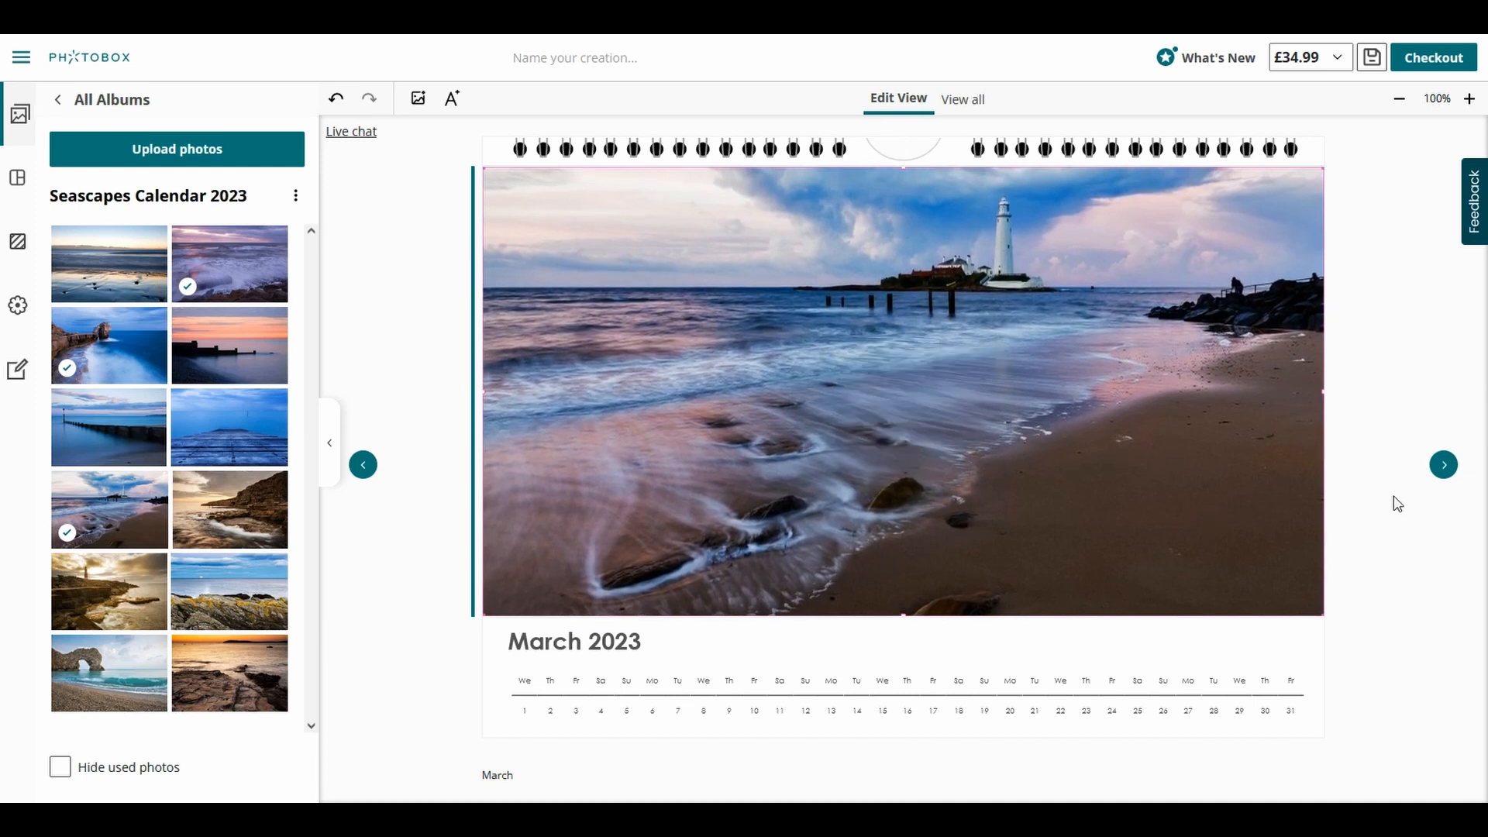
Place the blue-sky rocky coast photo on the April page and the orange sunset rocks photo, shifted down to show its horizon, on May.
{"action": "left_click", "coordinate": [1445, 469]}
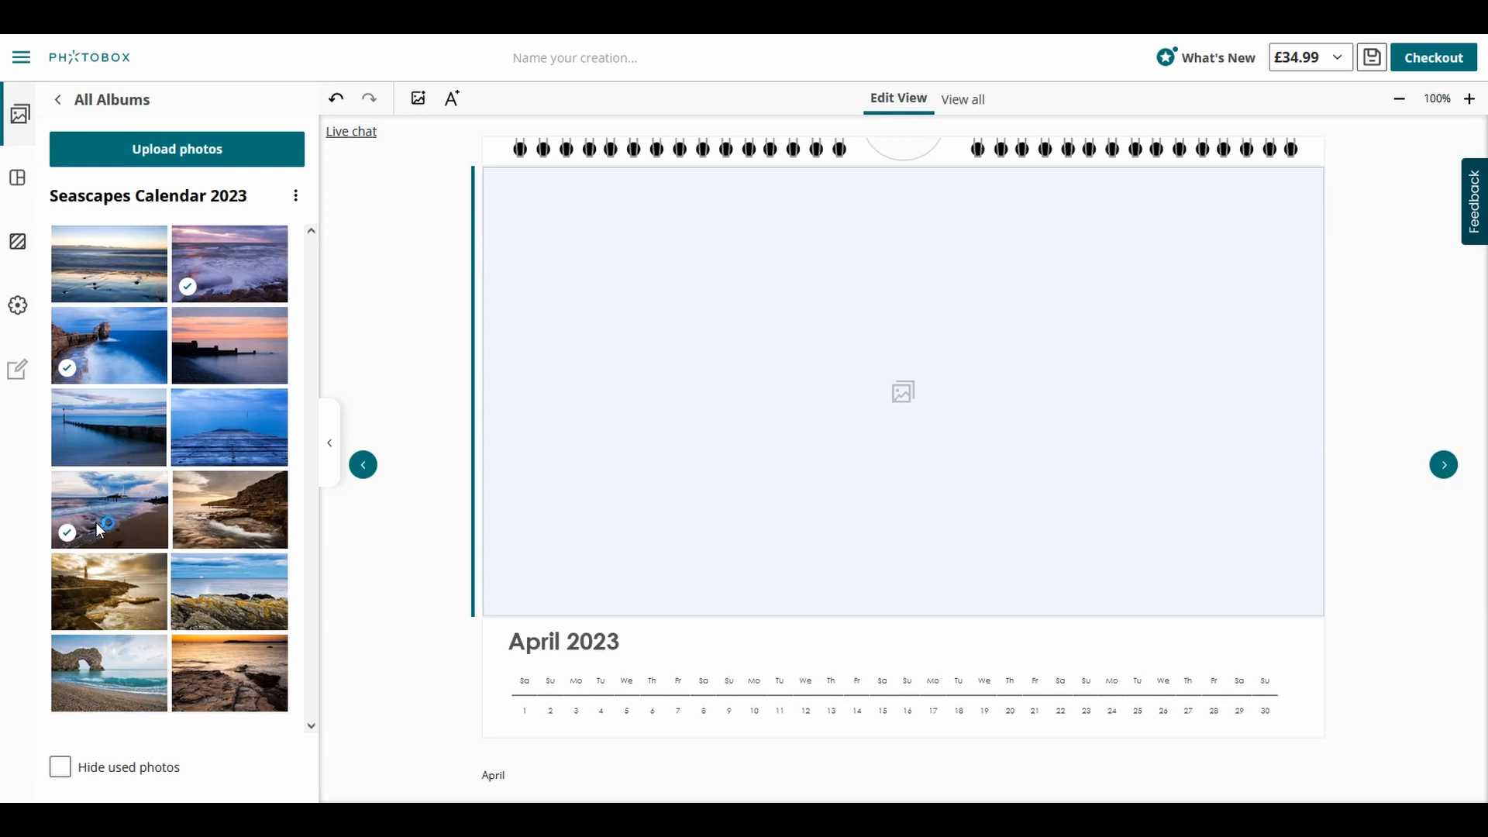
{"action": "left_click_drag", "start_coordinate": [230, 600], "coordinate": [830, 427]}
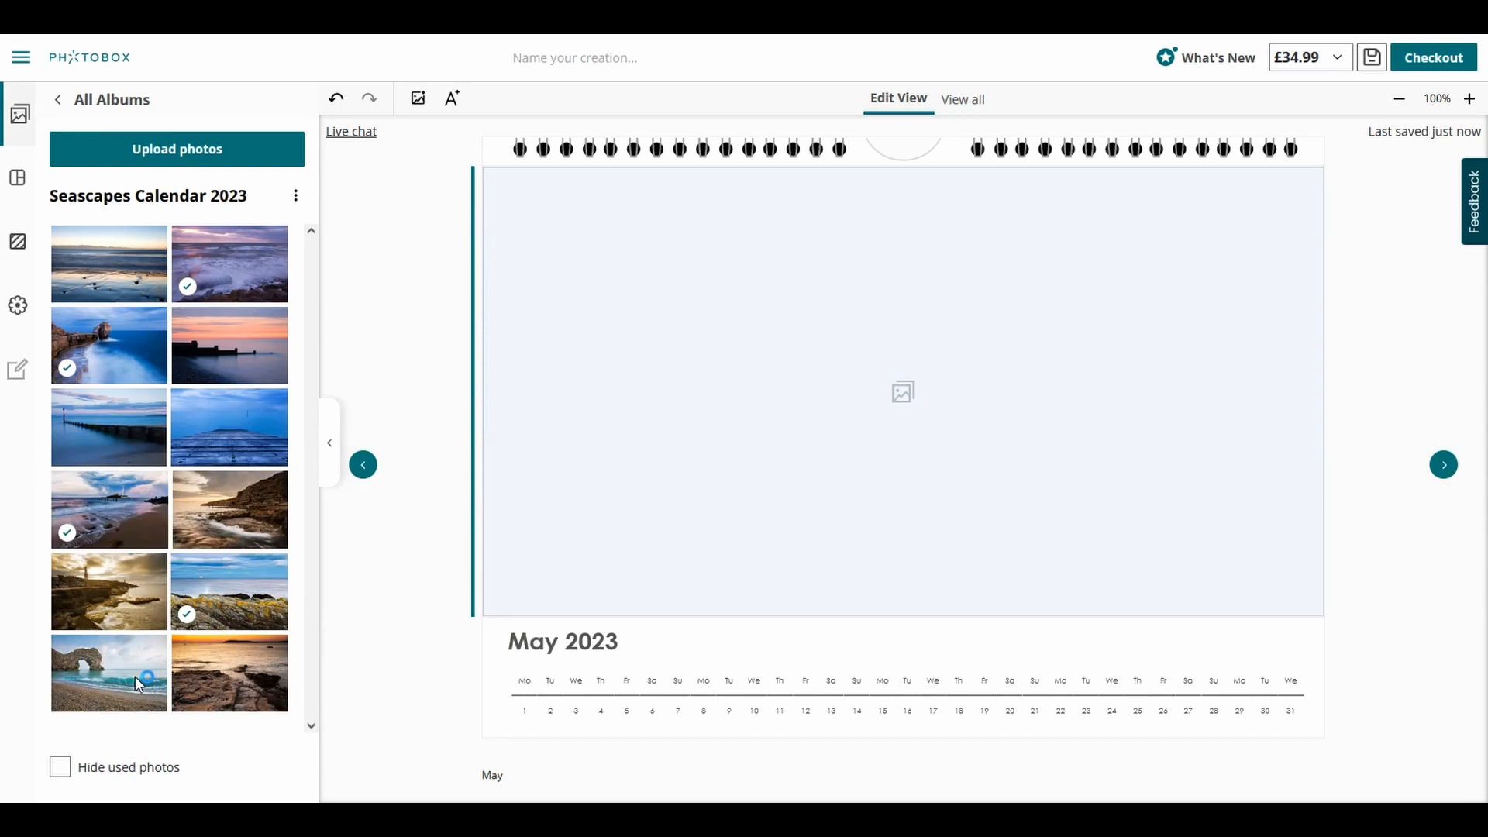
{"action": "left_click_drag", "start_coordinate": [227, 671], "coordinate": [875, 398]}
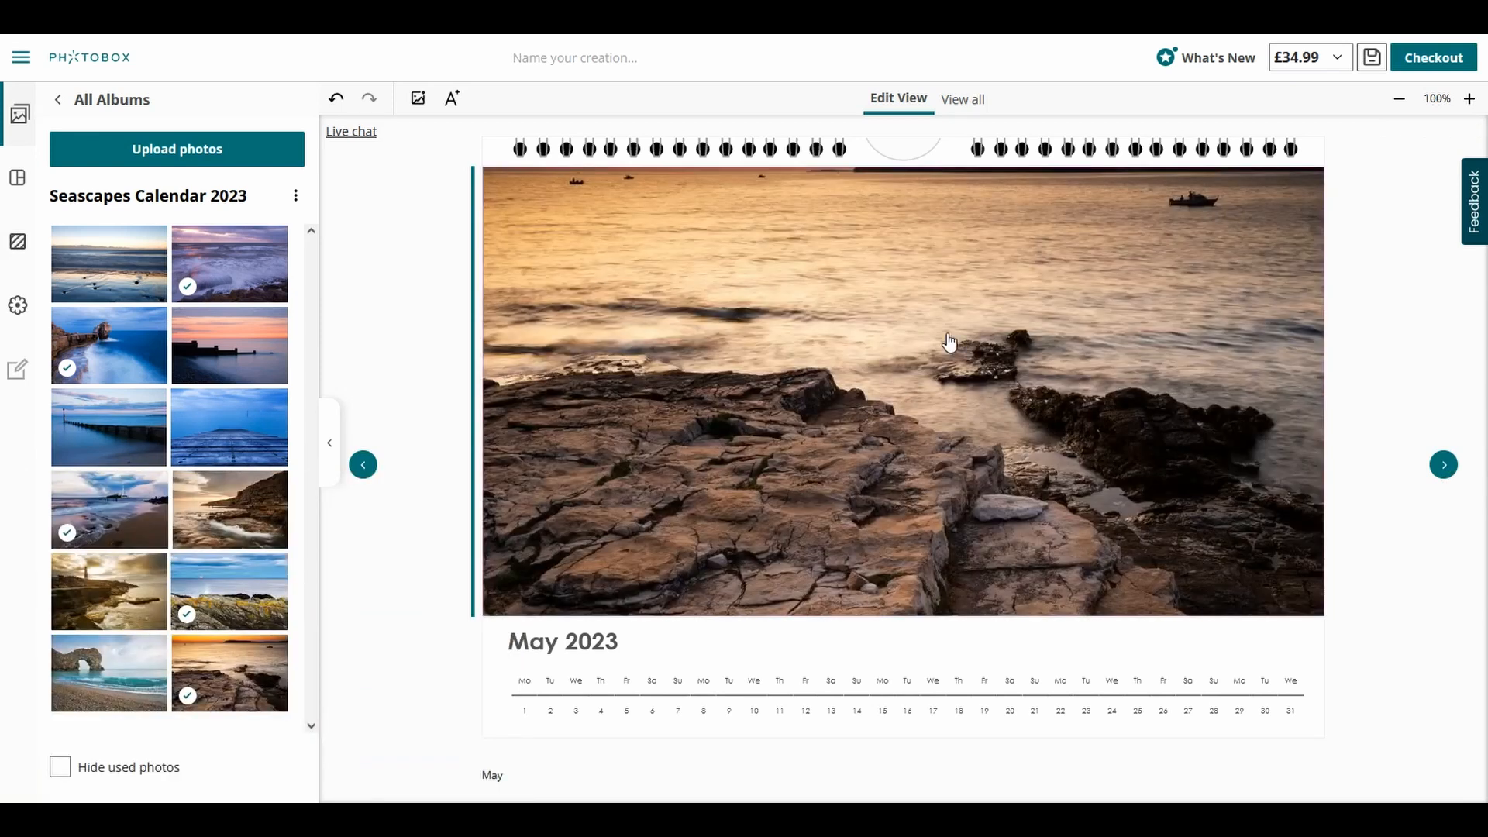
{"action": "mouse_move", "coordinate": [922, 388]}
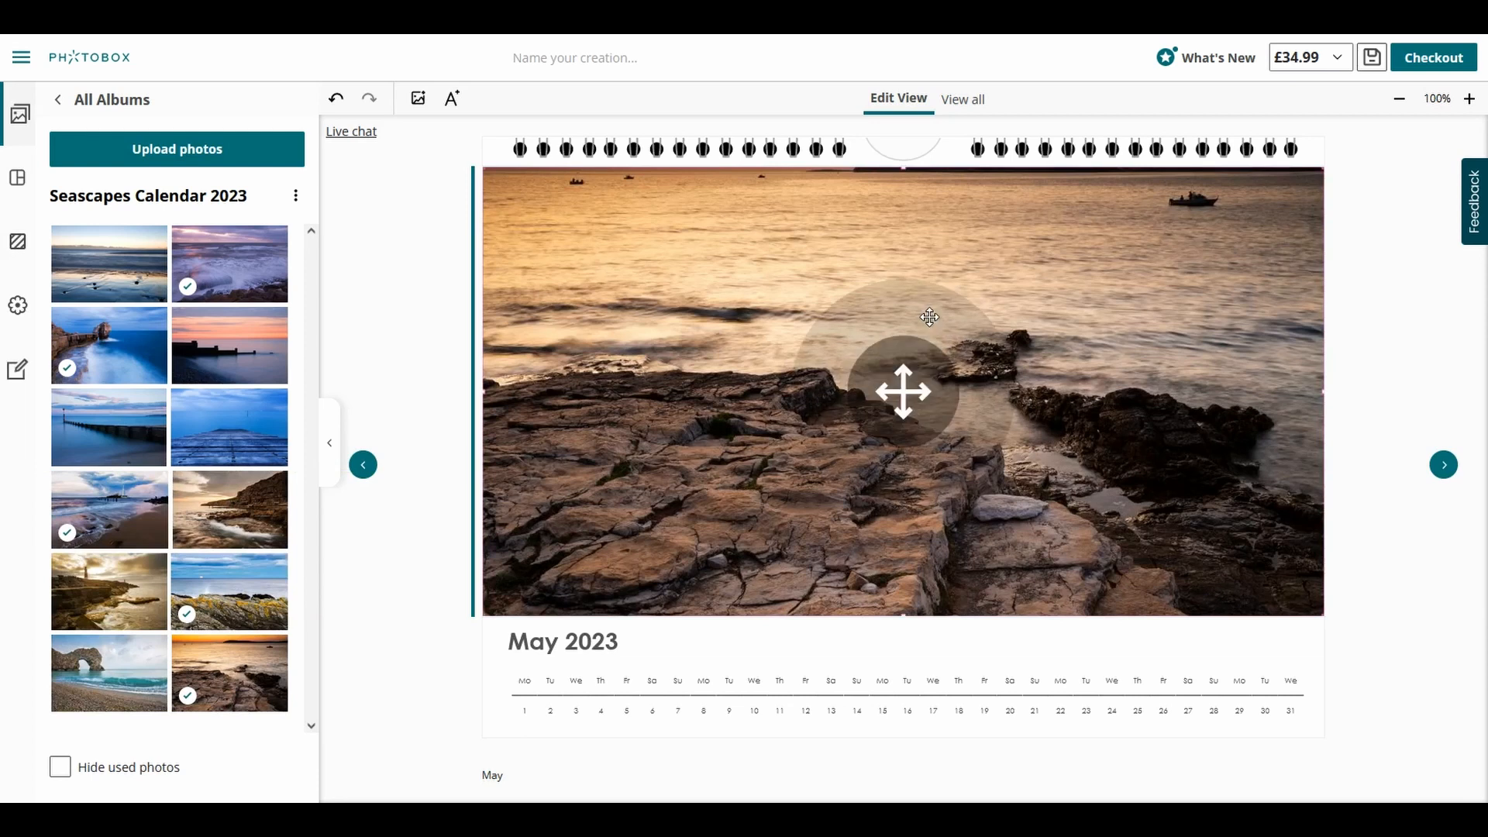
{"action": "left_click_drag", "start_coordinate": [923, 392], "coordinate": [920, 573]}
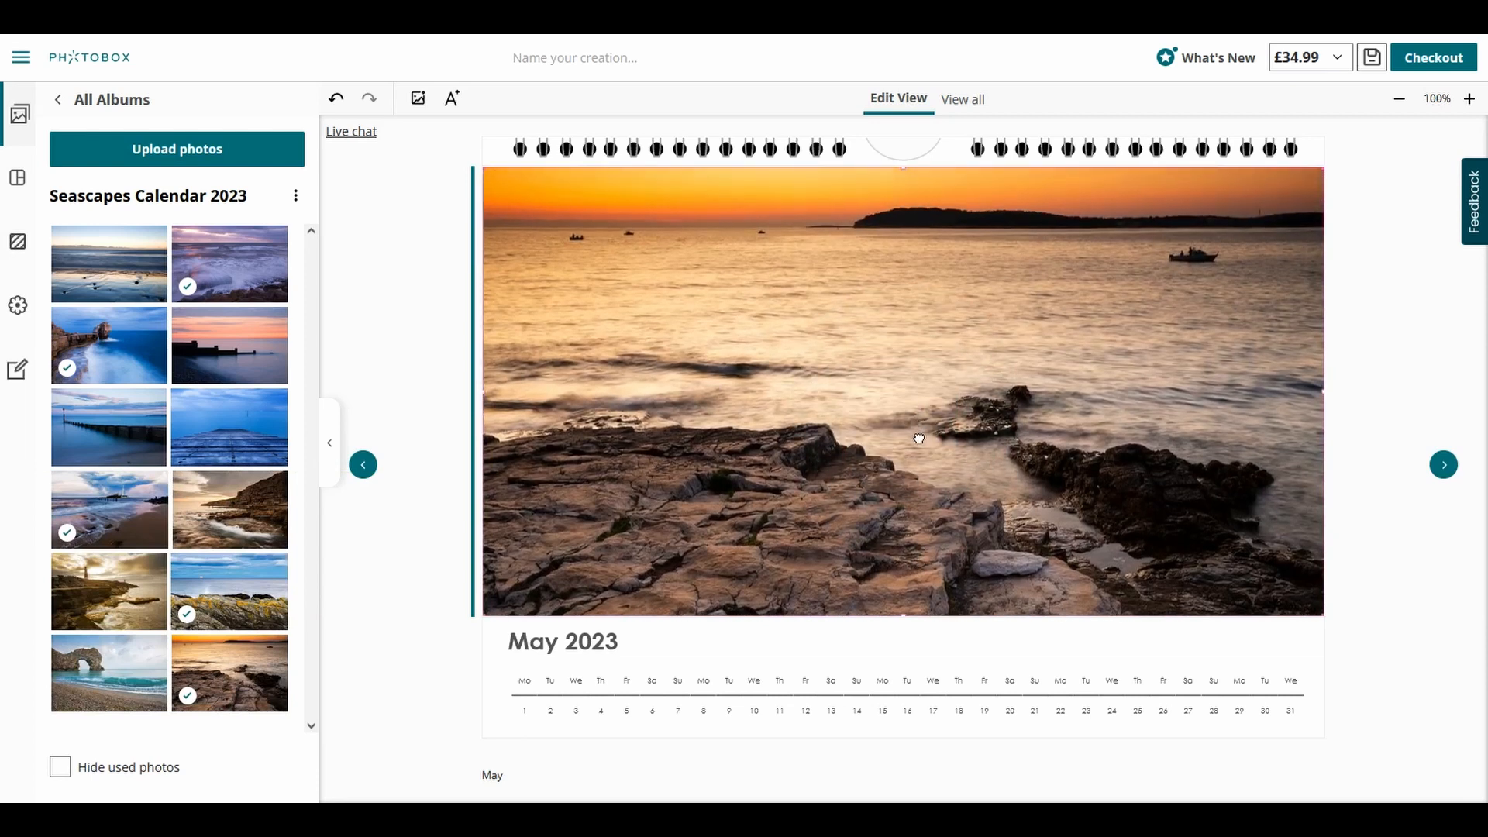
Place the rocky cliff sunset photo on the June page and the blue wooden jetty photo on the July page.
{"action": "left_click", "coordinate": [1444, 466]}
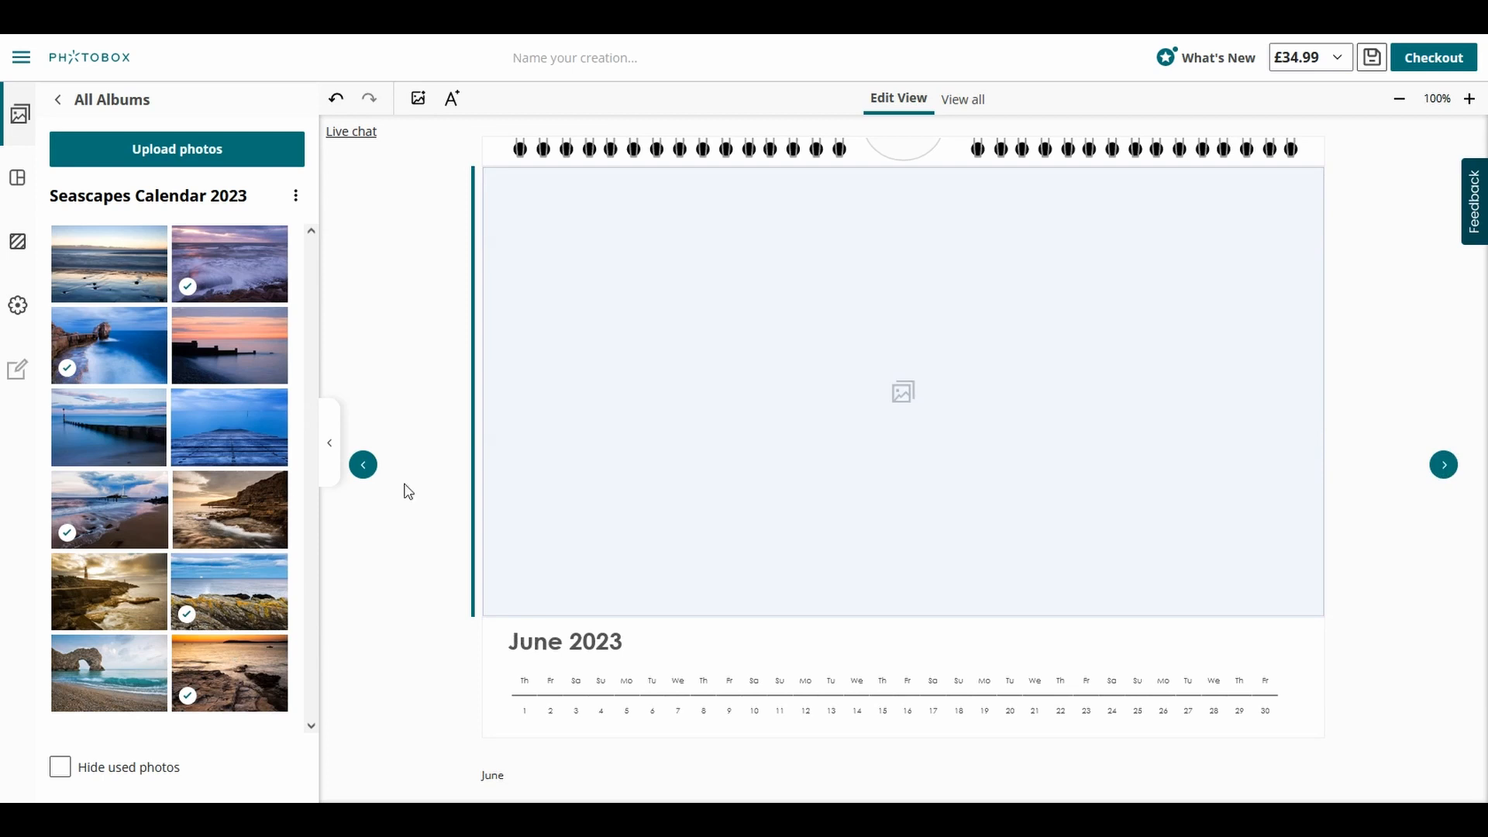
{"action": "left_click_drag", "start_coordinate": [409, 492], "coordinate": [751, 482]}
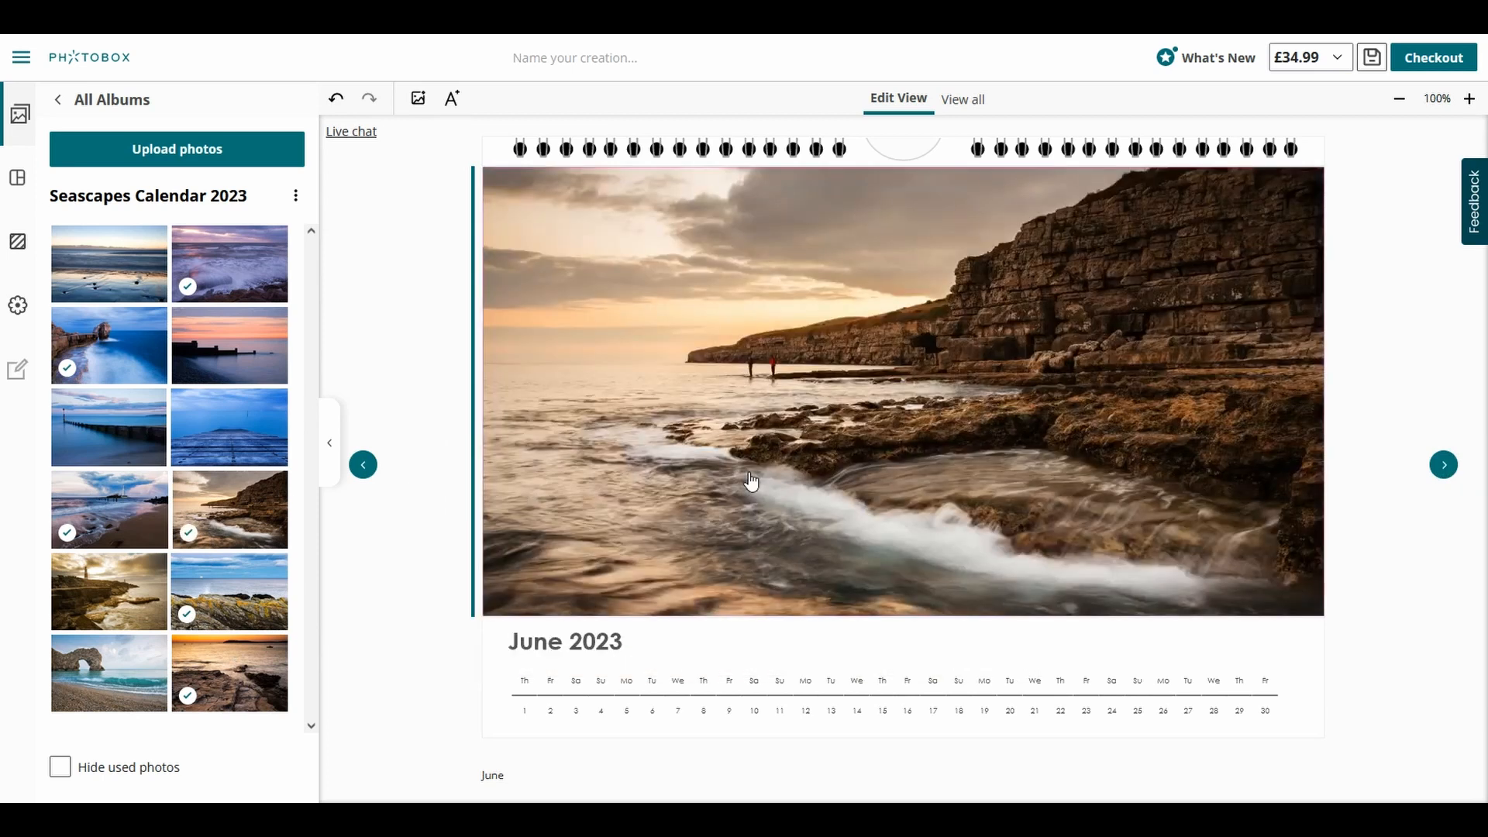
{"action": "left_click", "coordinate": [1444, 465]}
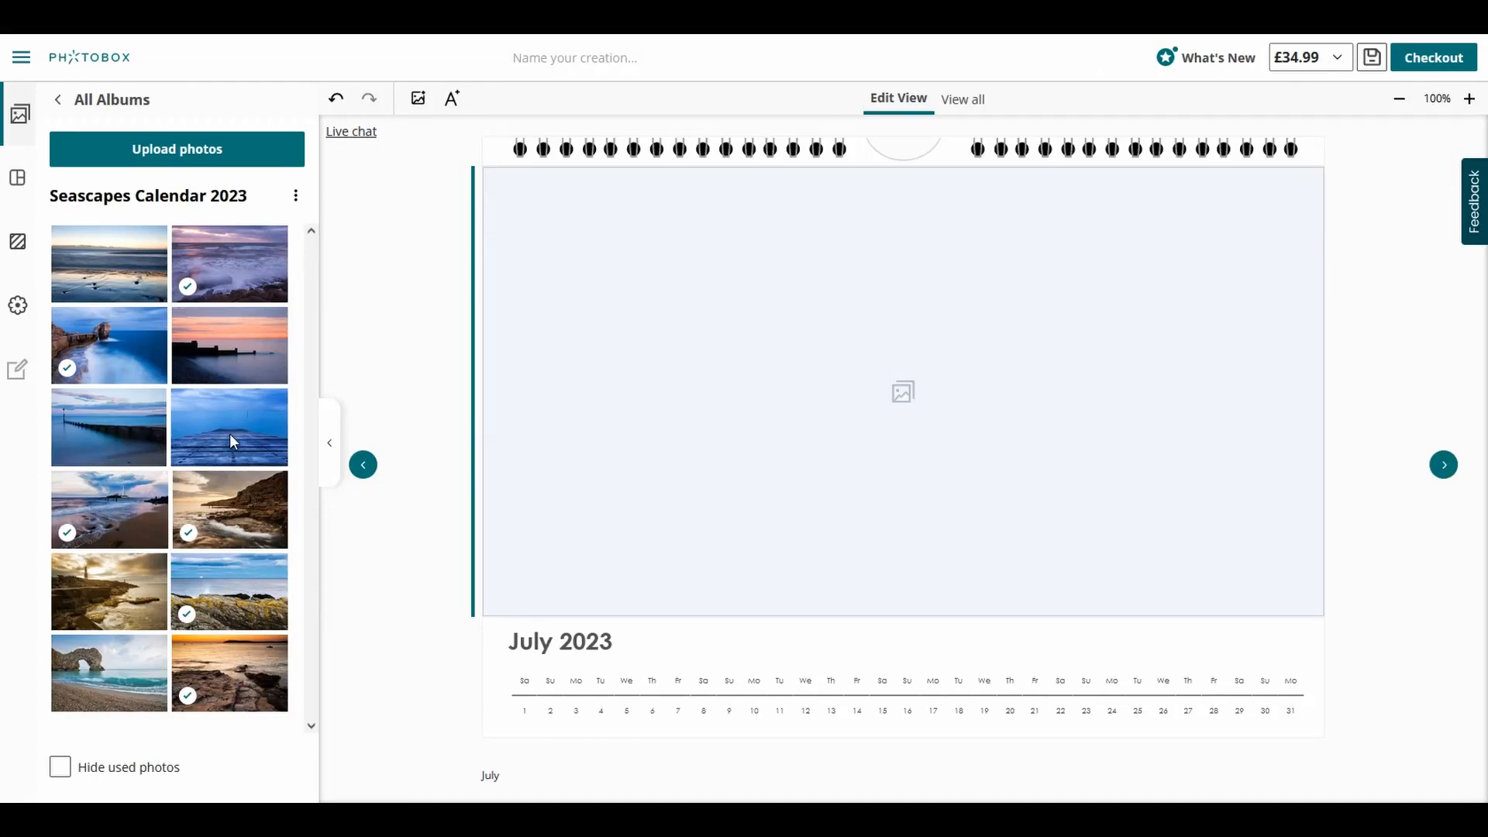
{"action": "left_click_drag", "start_coordinate": [784, 430], "coordinate": [837, 426]}
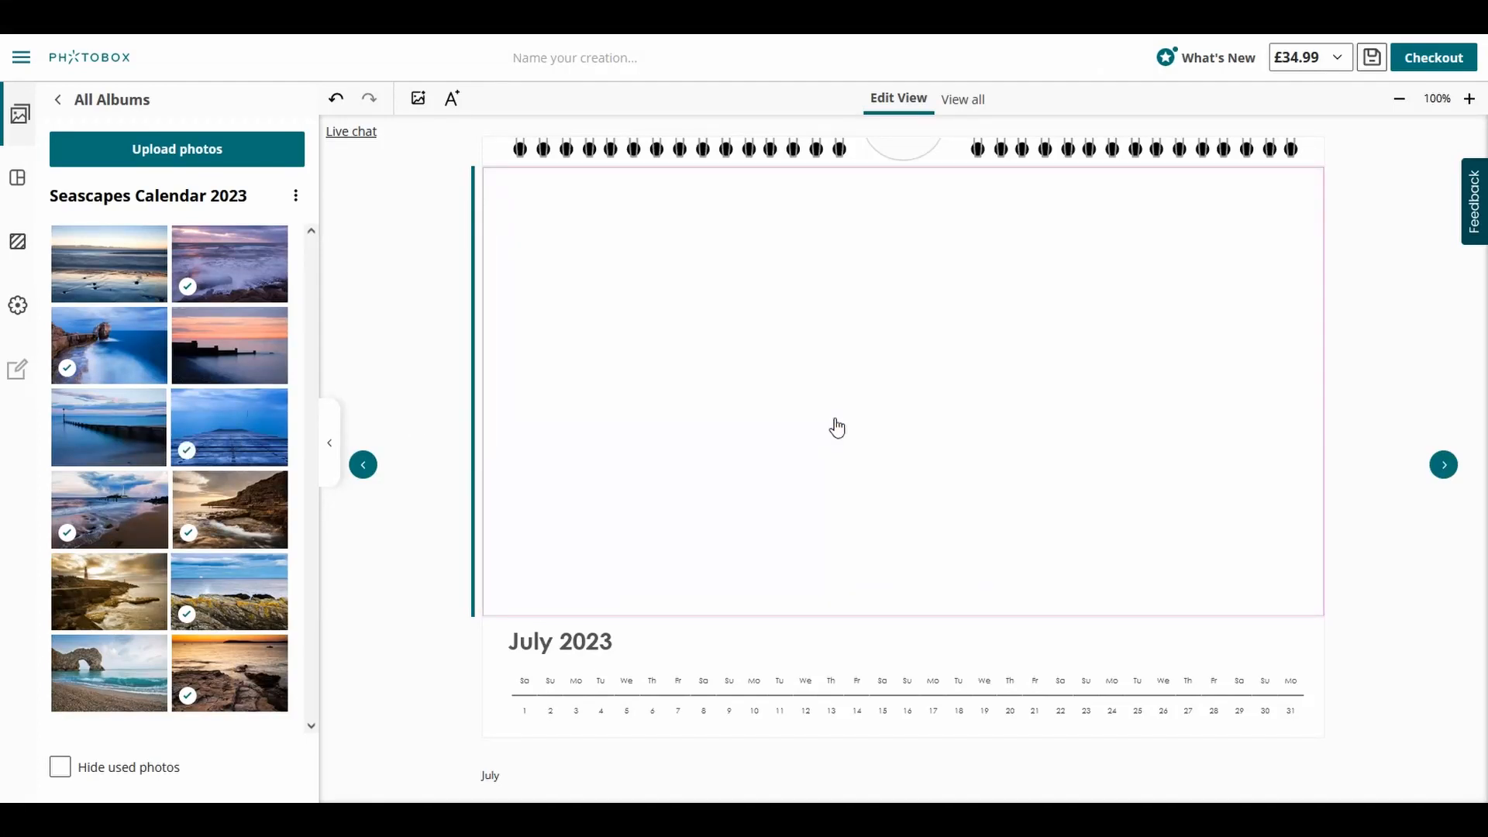
Place the golden red-and-white lighthouse photo on the August page and the blue sea groyne photo on the September page.
{"action": "left_click", "coordinate": [1444, 465]}
{"action": "left_click_drag", "start_coordinate": [103, 591], "coordinate": [976, 461]}
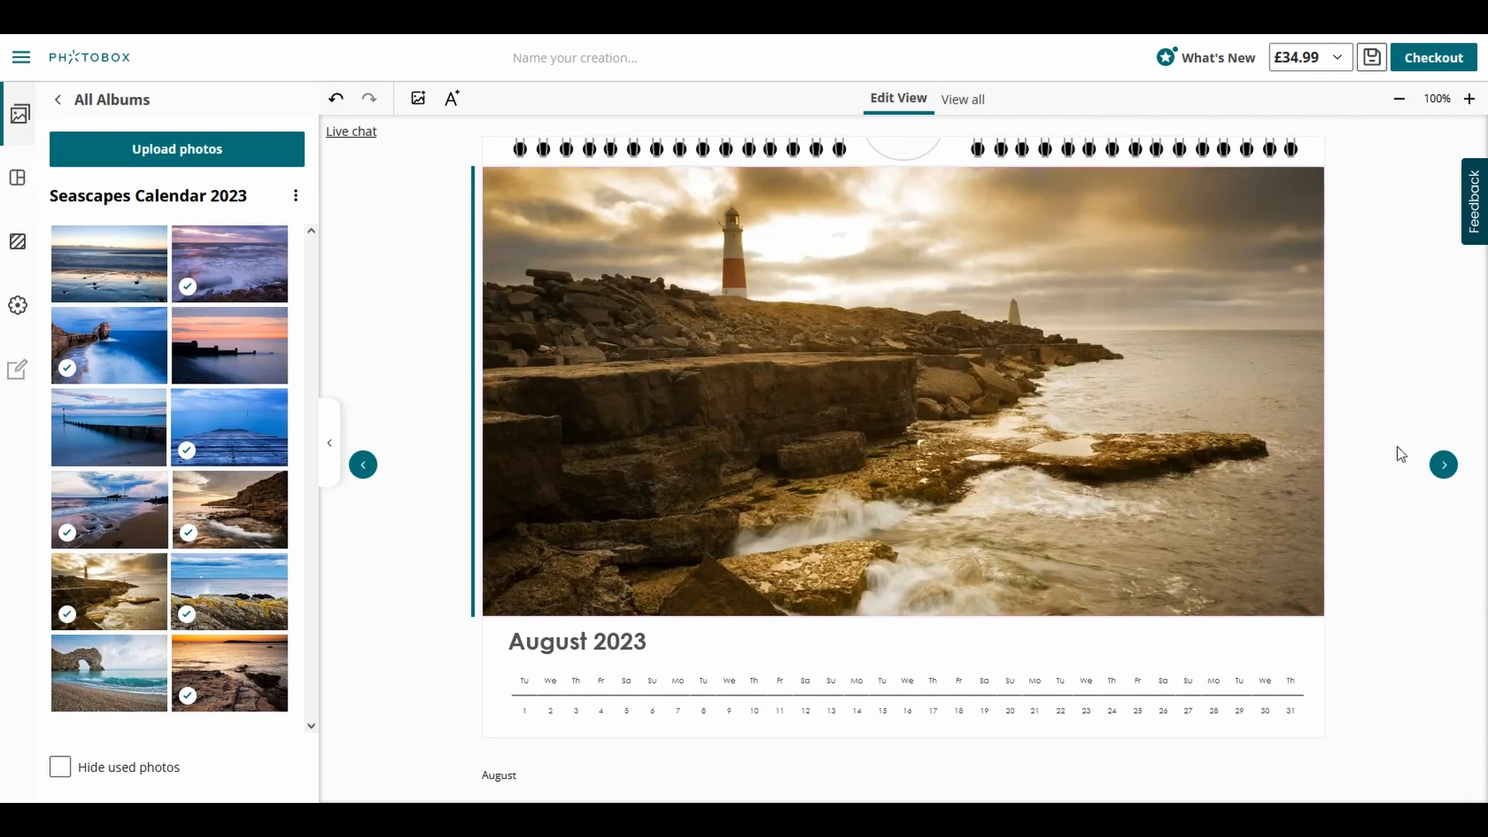
{"action": "left_click", "coordinate": [1444, 465]}
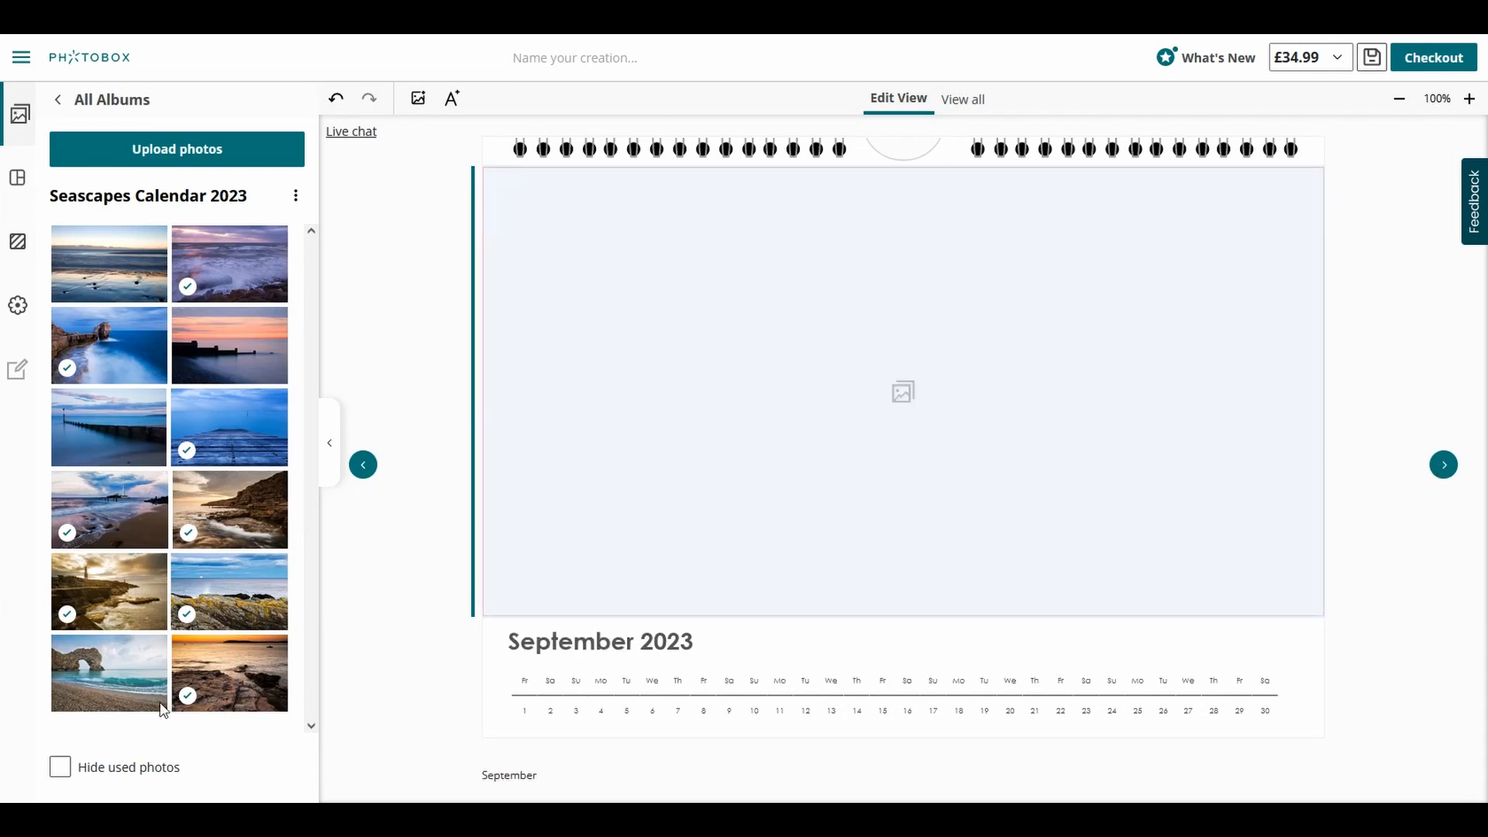
{"action": "left_click_drag", "start_coordinate": [104, 417], "coordinate": [818, 446]}
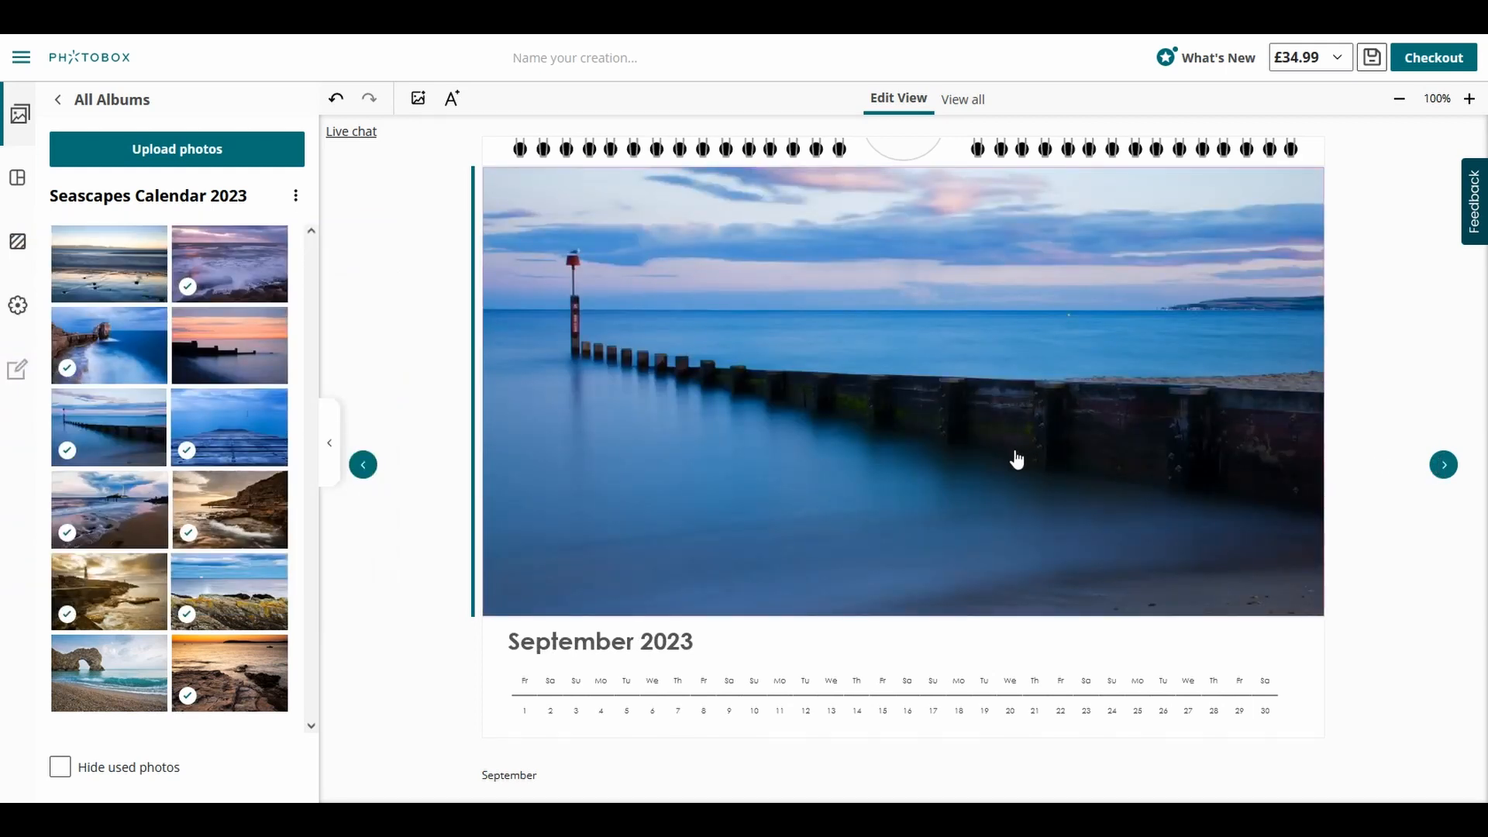
Shift the September sea groyne photo downward within its frame to show more of the sky.
{"action": "left_click", "coordinate": [855, 383]}
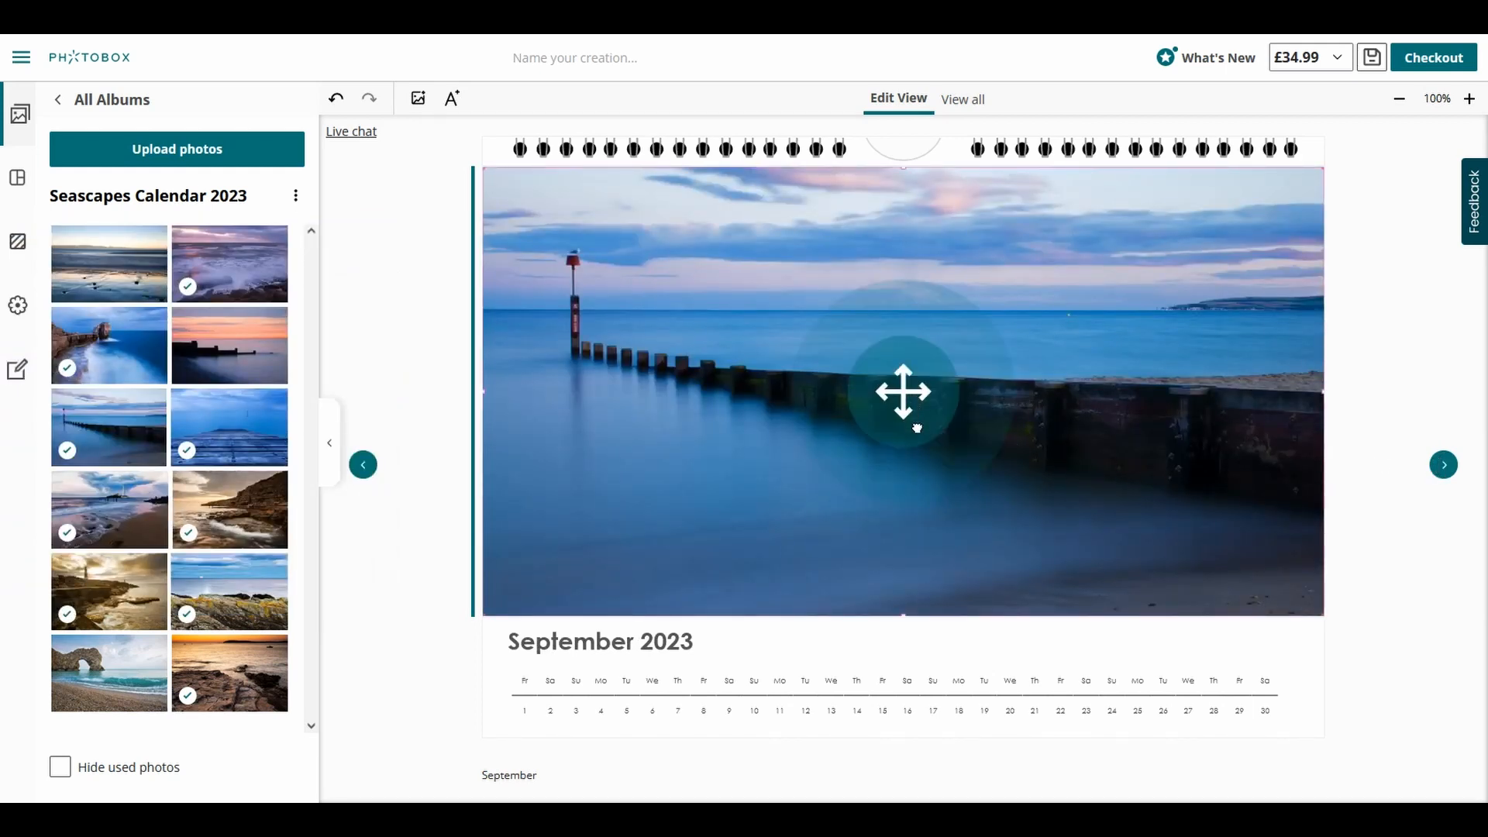
{"action": "left_click_drag", "start_coordinate": [917, 427], "coordinate": [917, 528]}
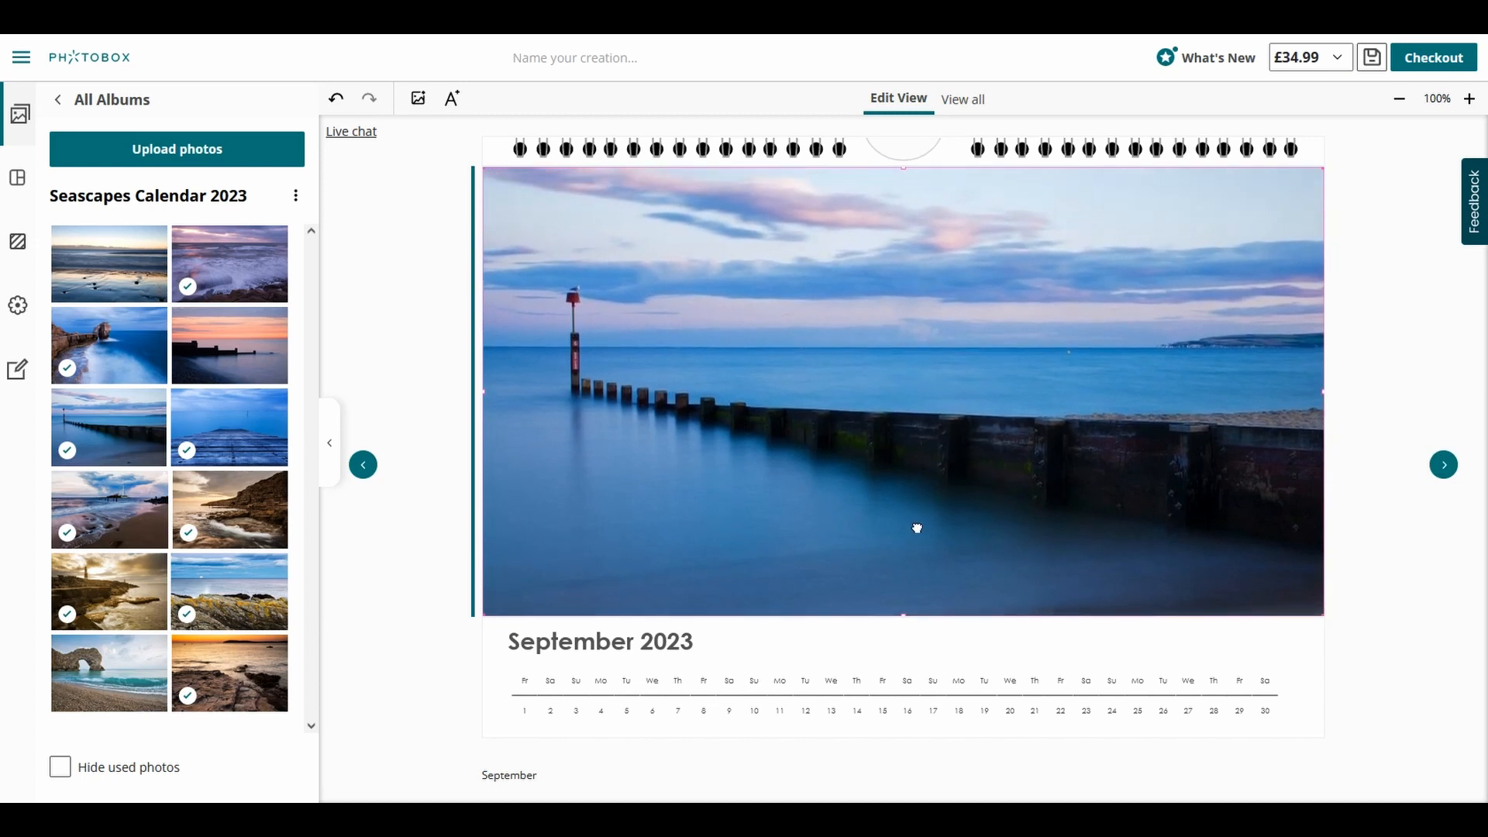
{"action": "left_click_drag", "start_coordinate": [917, 445], "coordinate": [916, 508]}
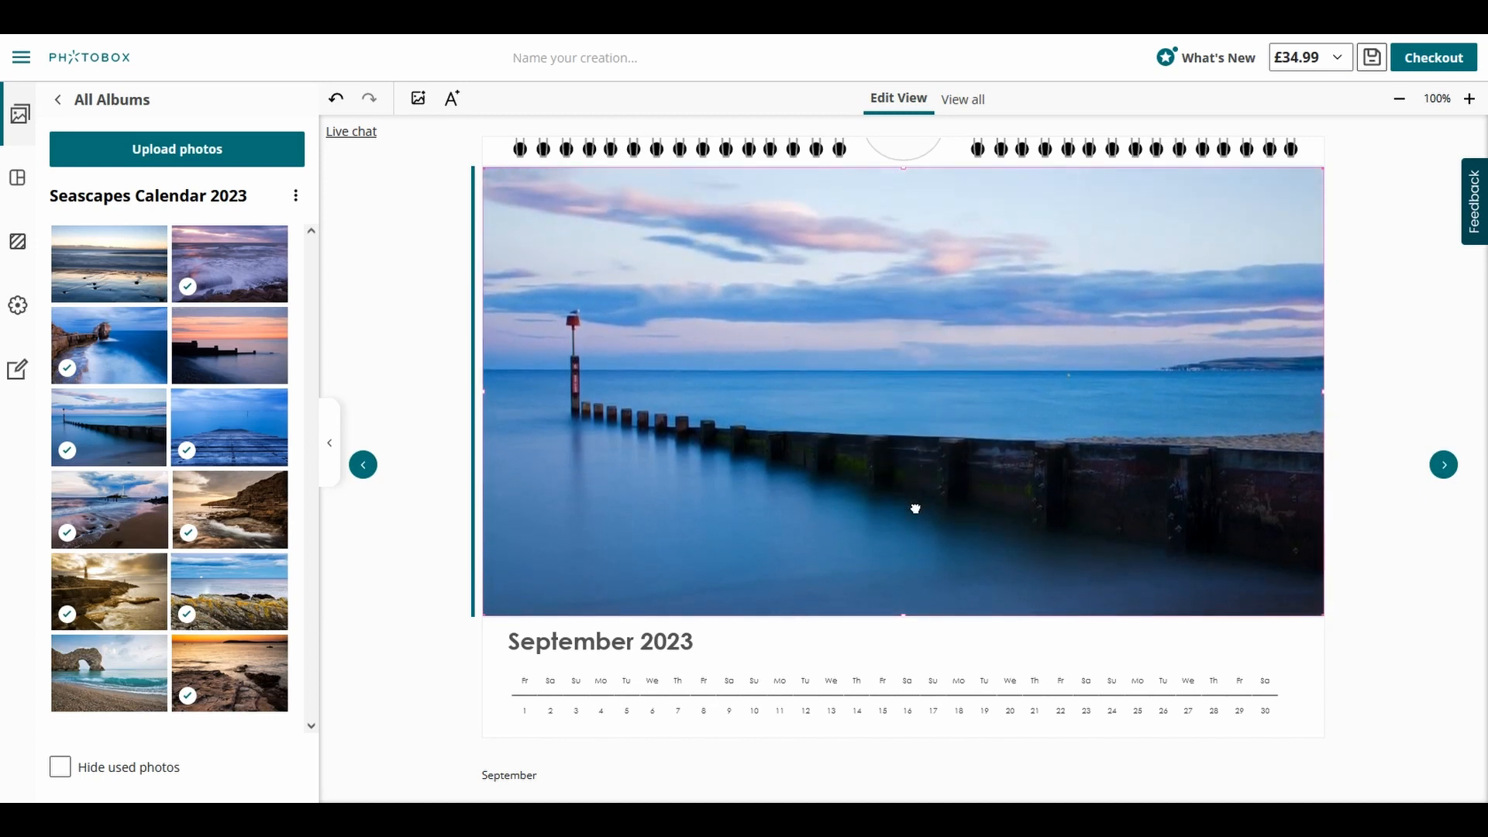
Place the pink sunset groyne silhouette photo on the October page and the beach photo with dark stones on the November page.
{"action": "left_click", "coordinate": [1444, 466]}
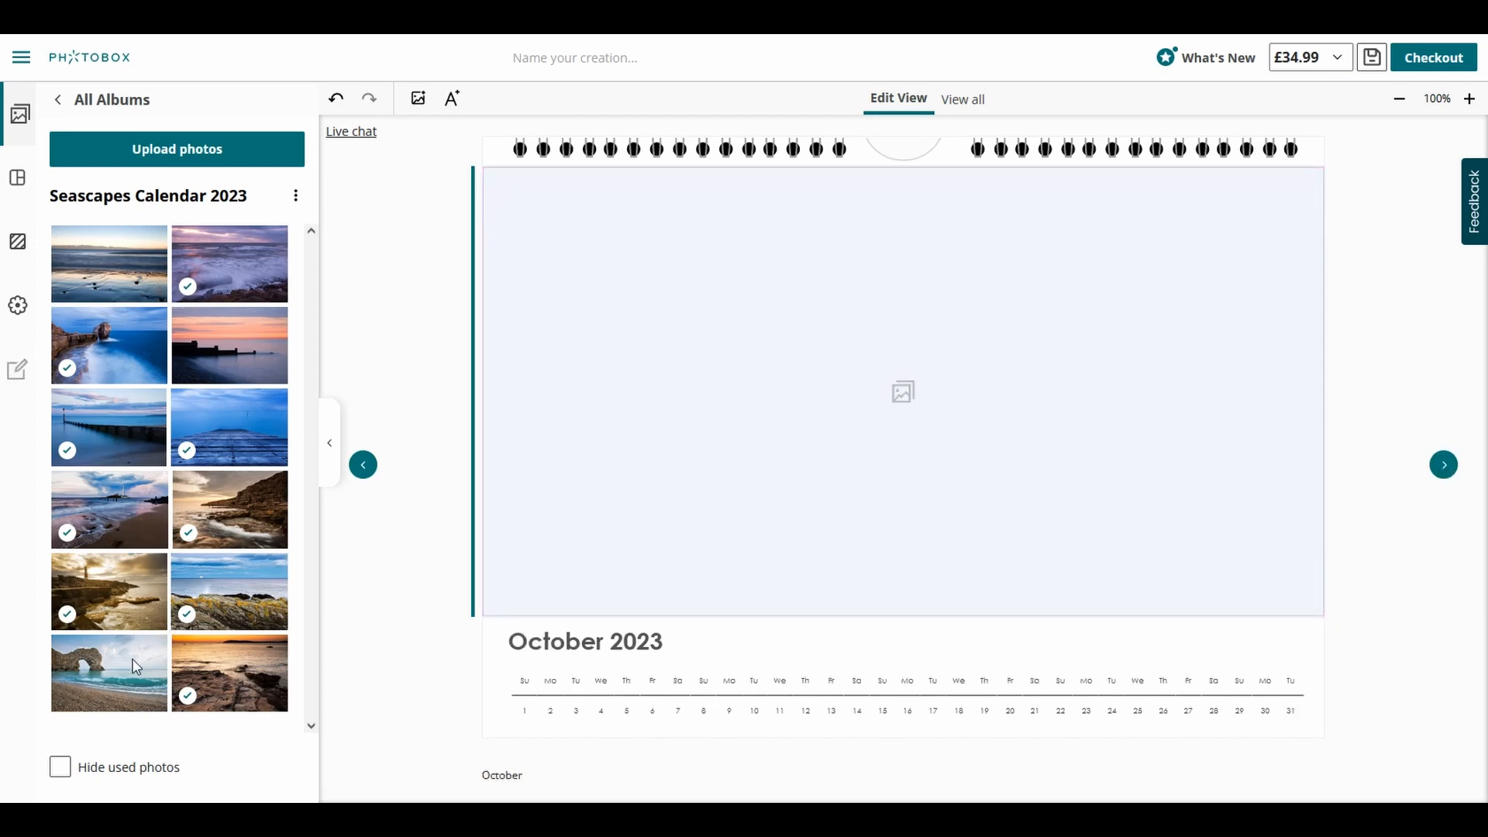
{"action": "left_click_drag", "start_coordinate": [244, 350], "coordinate": [812, 408]}
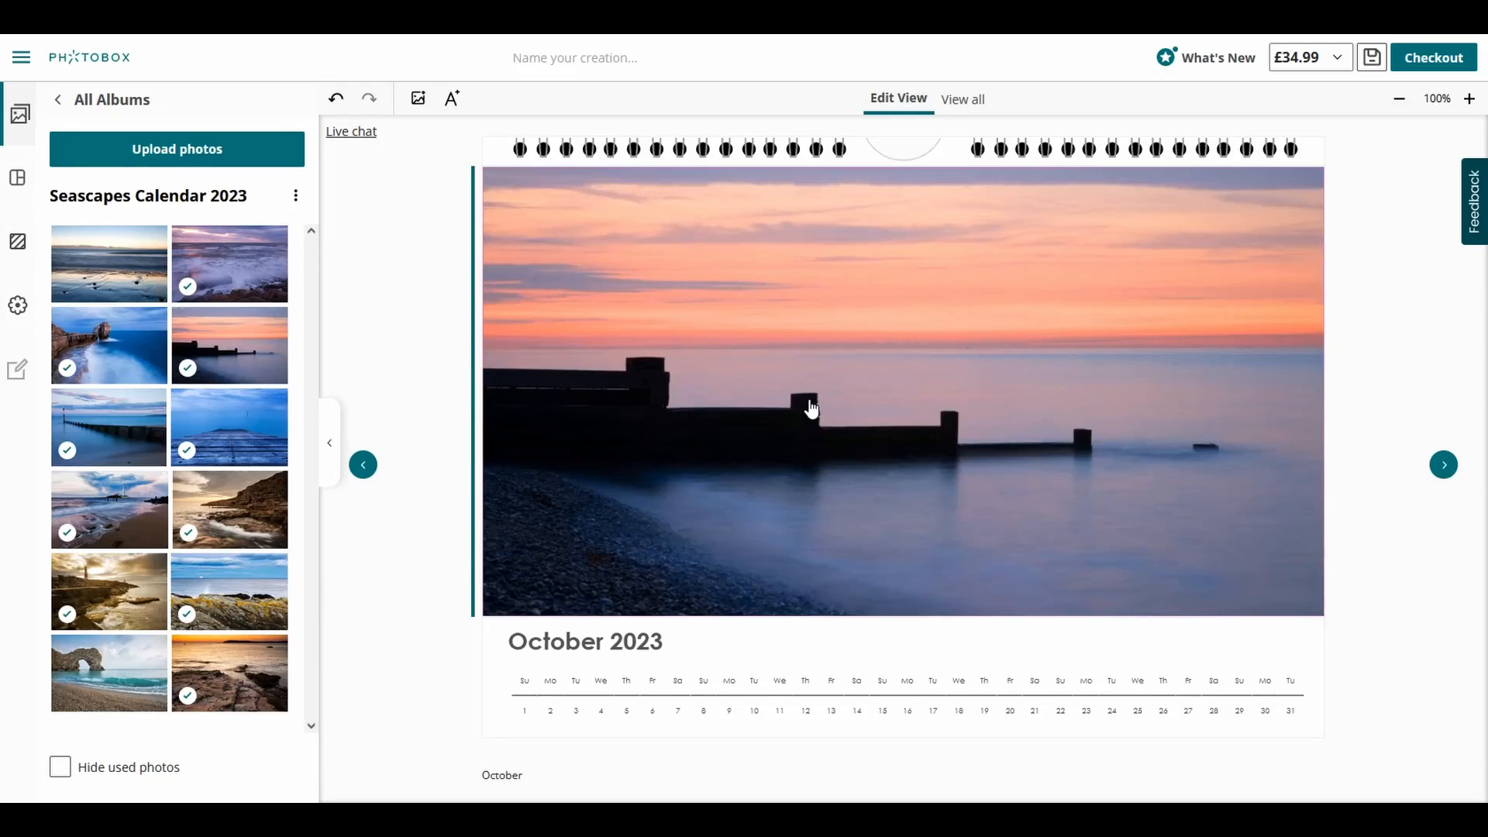
{"action": "left_click", "coordinate": [1444, 466]}
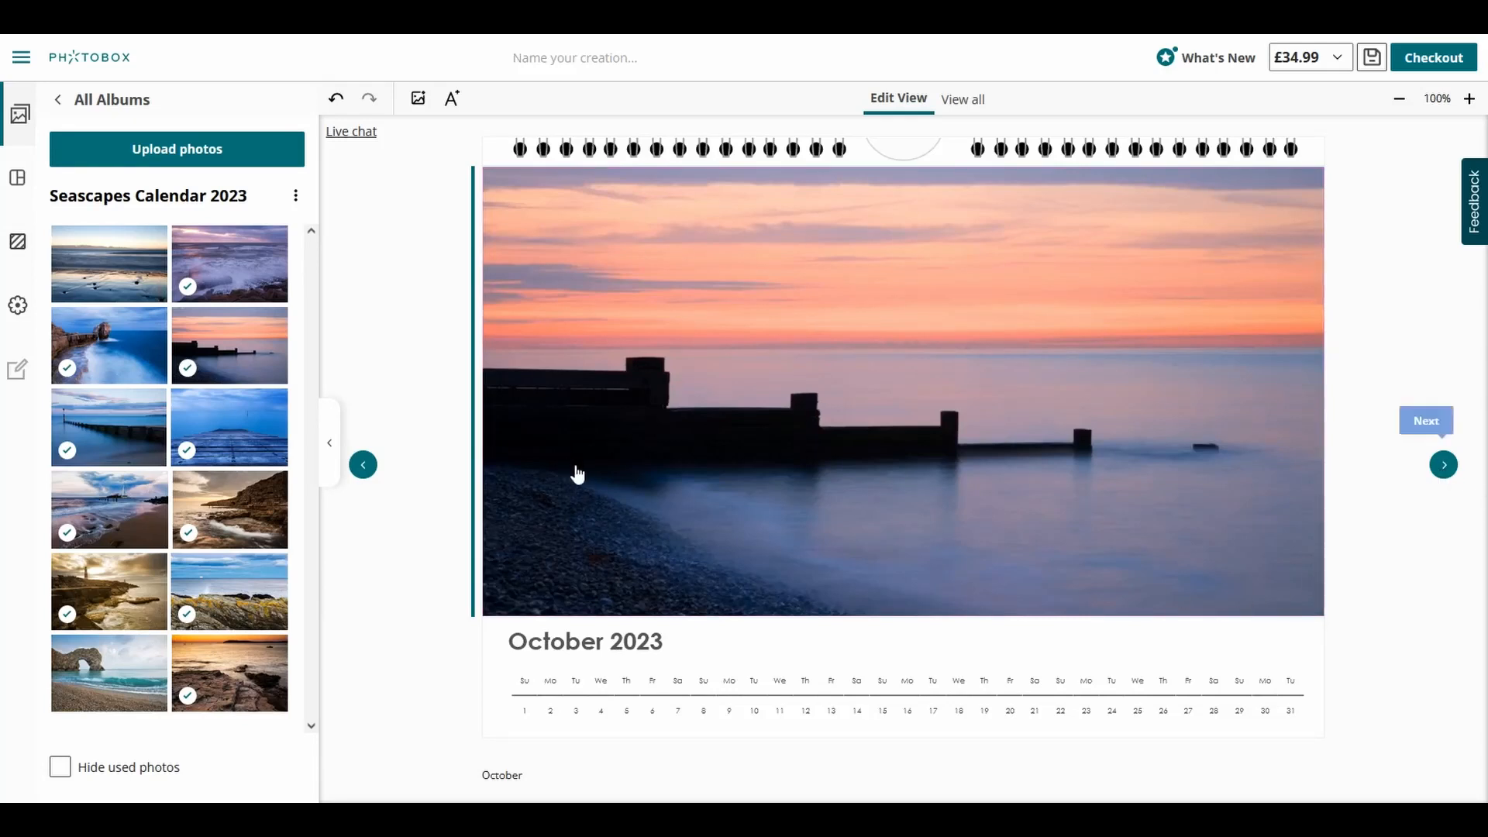
{"action": "left_click_drag", "start_coordinate": [108, 263], "coordinate": [897, 375]}
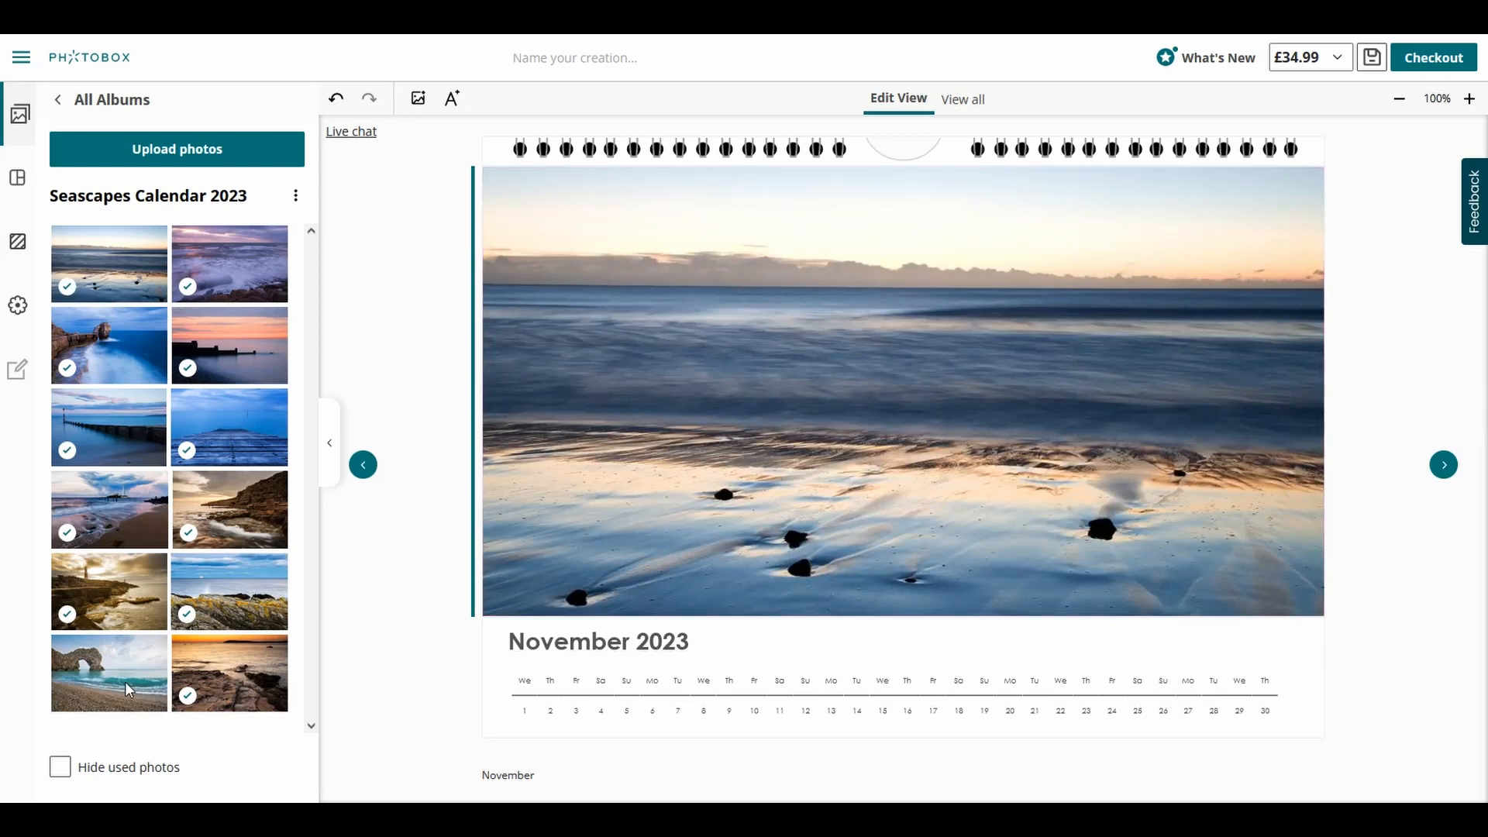
Place the rock arch beach photo on the December page and shift it slightly downward within its frame.
{"action": "left_click", "coordinate": [1444, 466]}
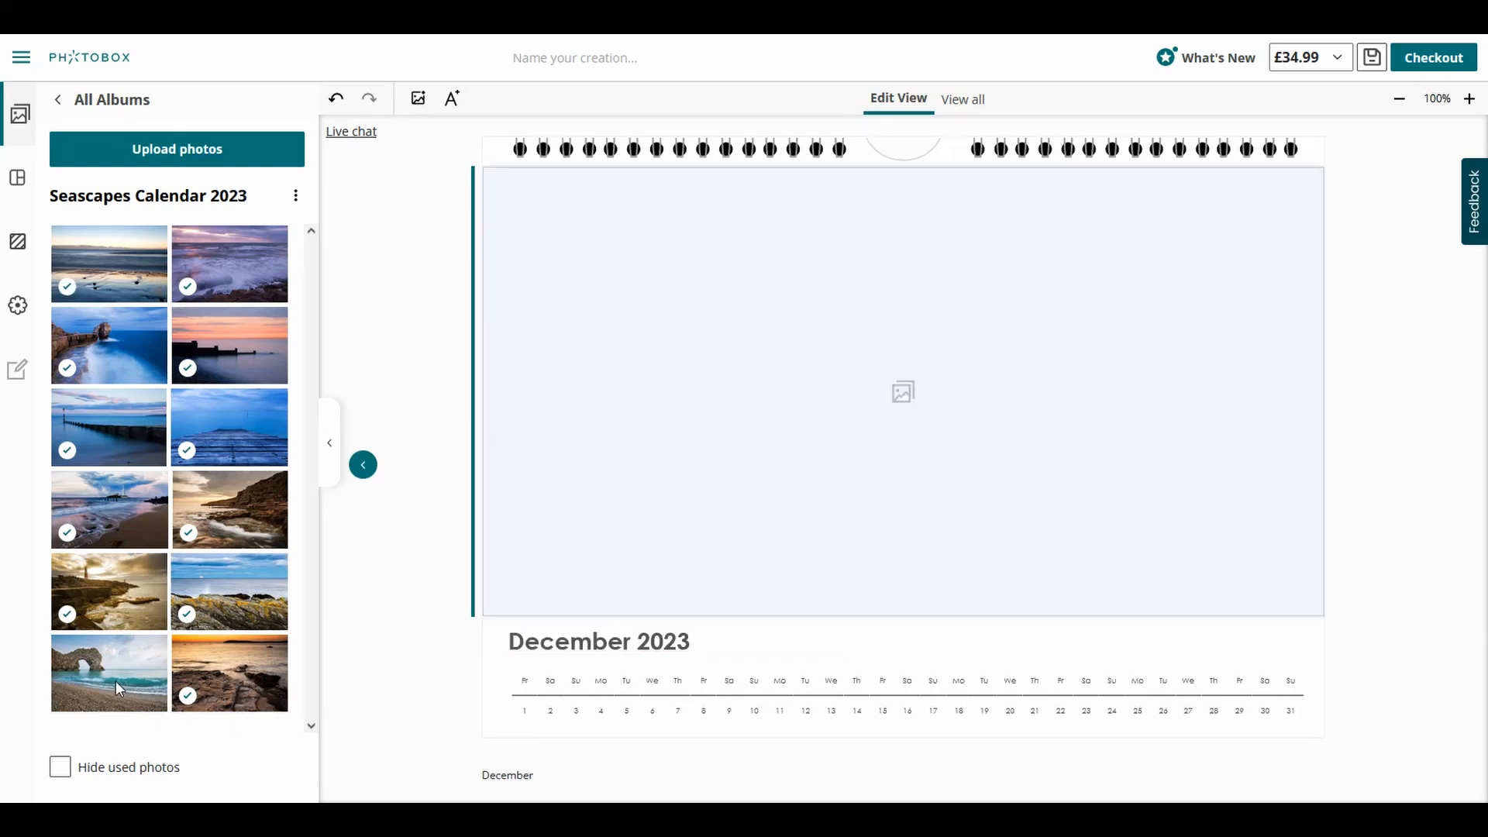
{"action": "left_click_drag", "start_coordinate": [115, 681], "coordinate": [897, 450]}
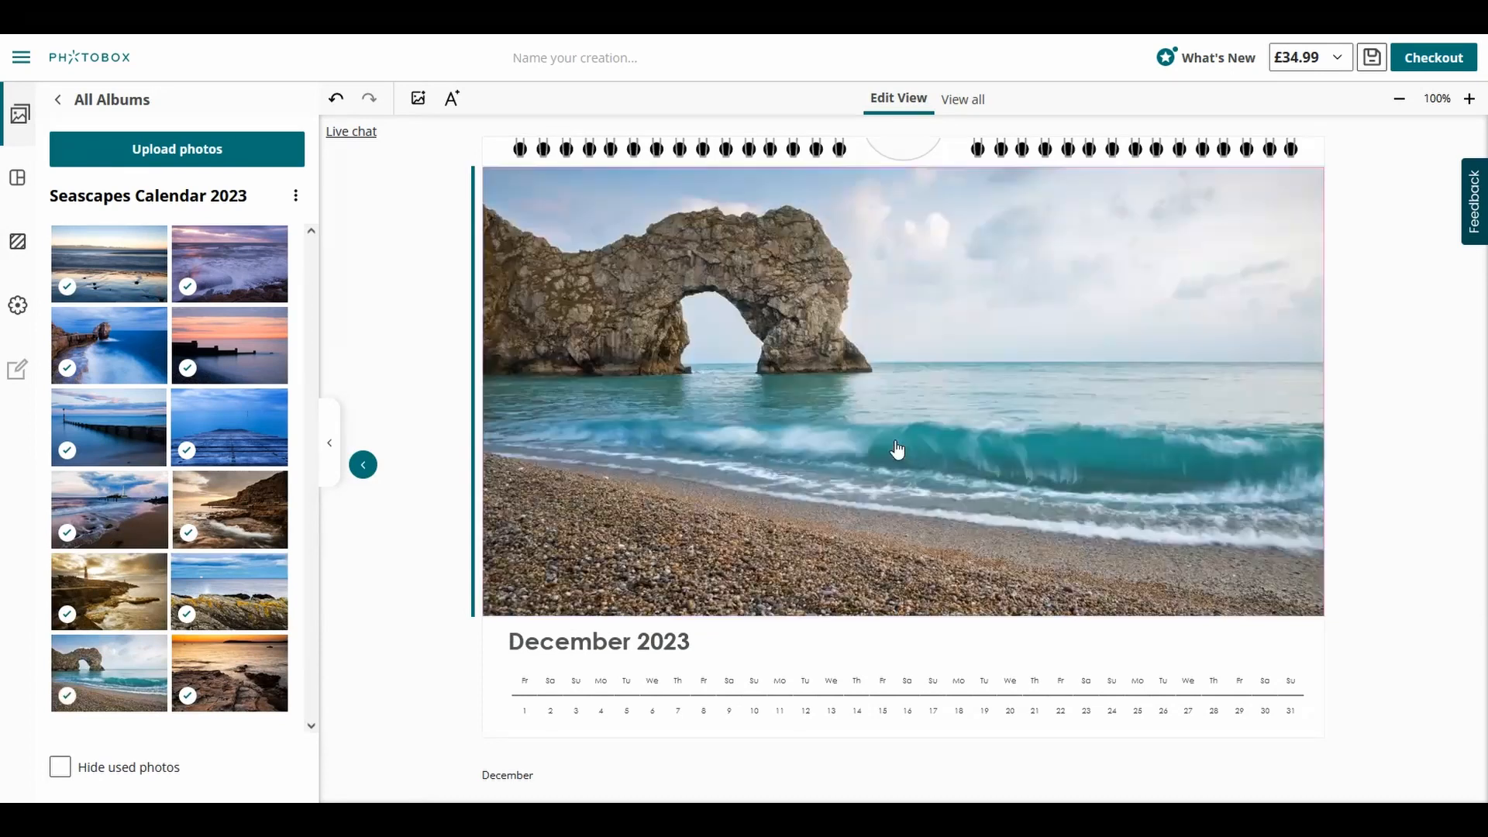
{"action": "left_click_drag", "start_coordinate": [896, 394], "coordinate": [937, 469]}
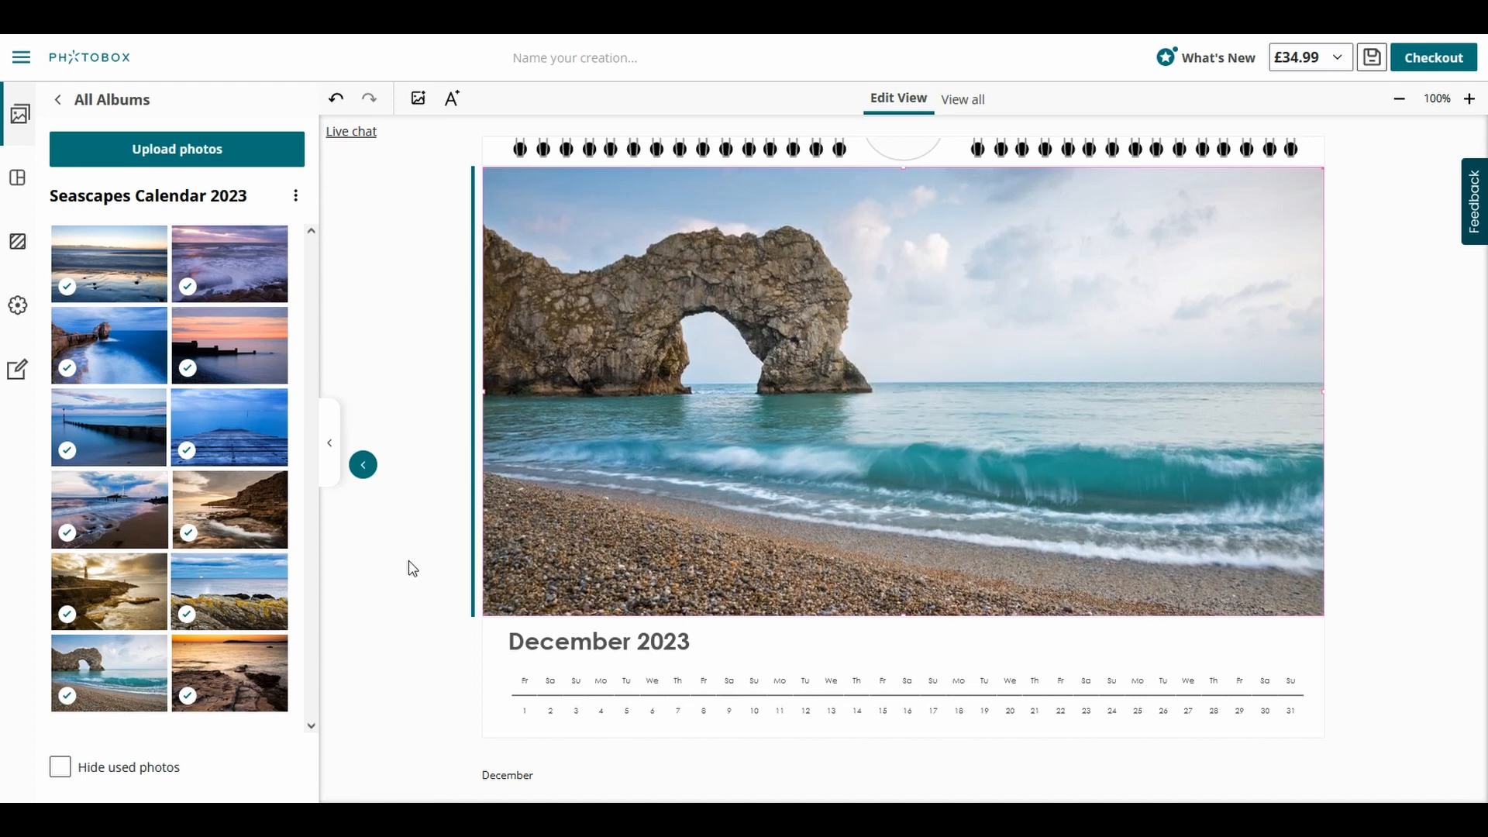
Review the monthly pages backwards from December to the front cover.
{"action": "left_click", "coordinate": [363, 466]}
{"action": "left_click", "coordinate": [362, 466]}
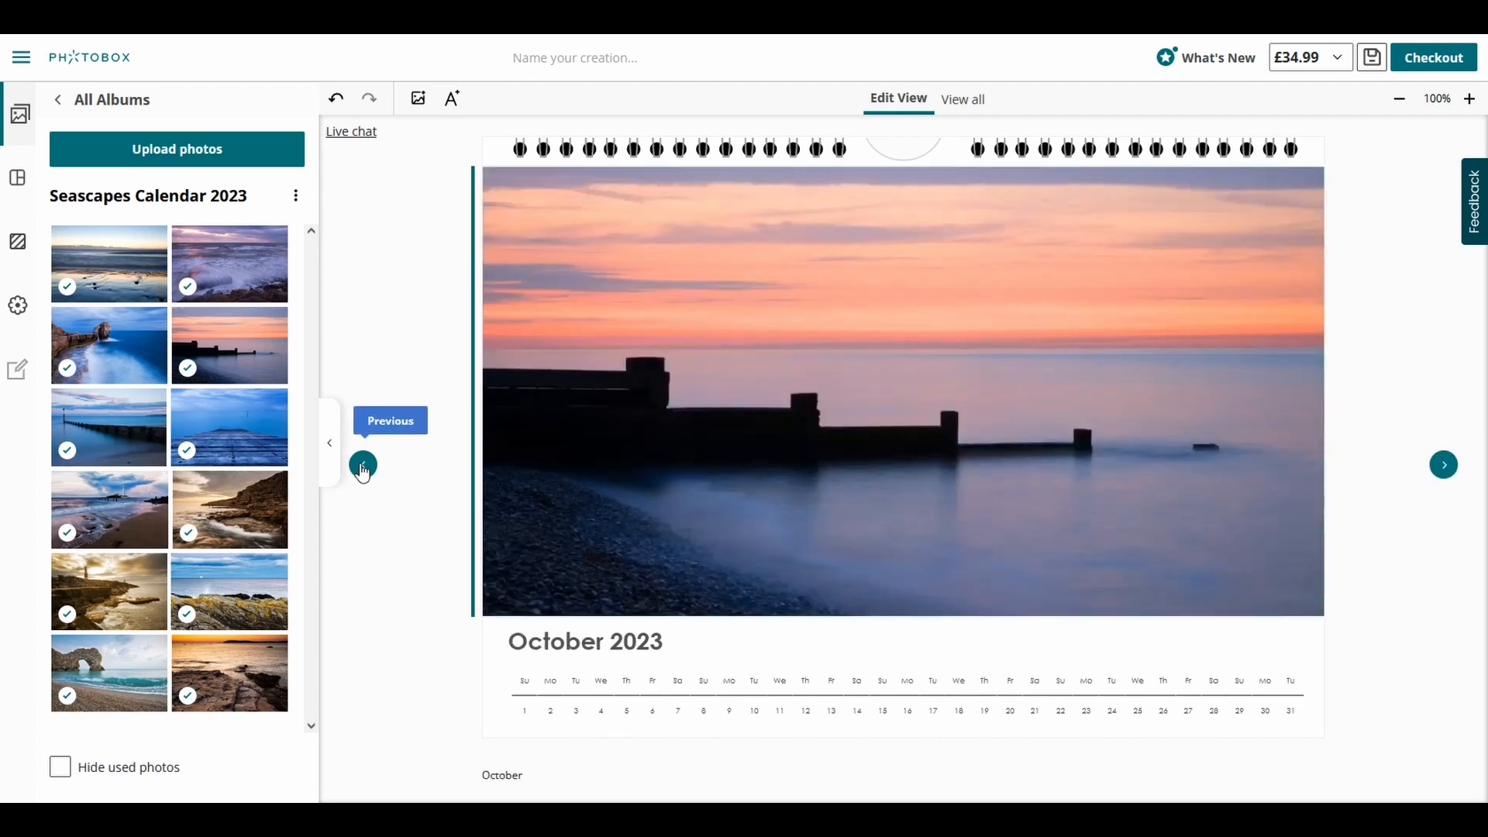
{"action": "left_click", "coordinate": [363, 466]}
{"action": "left_click", "coordinate": [363, 466]}
{"action": "left_click", "coordinate": [362, 466]}
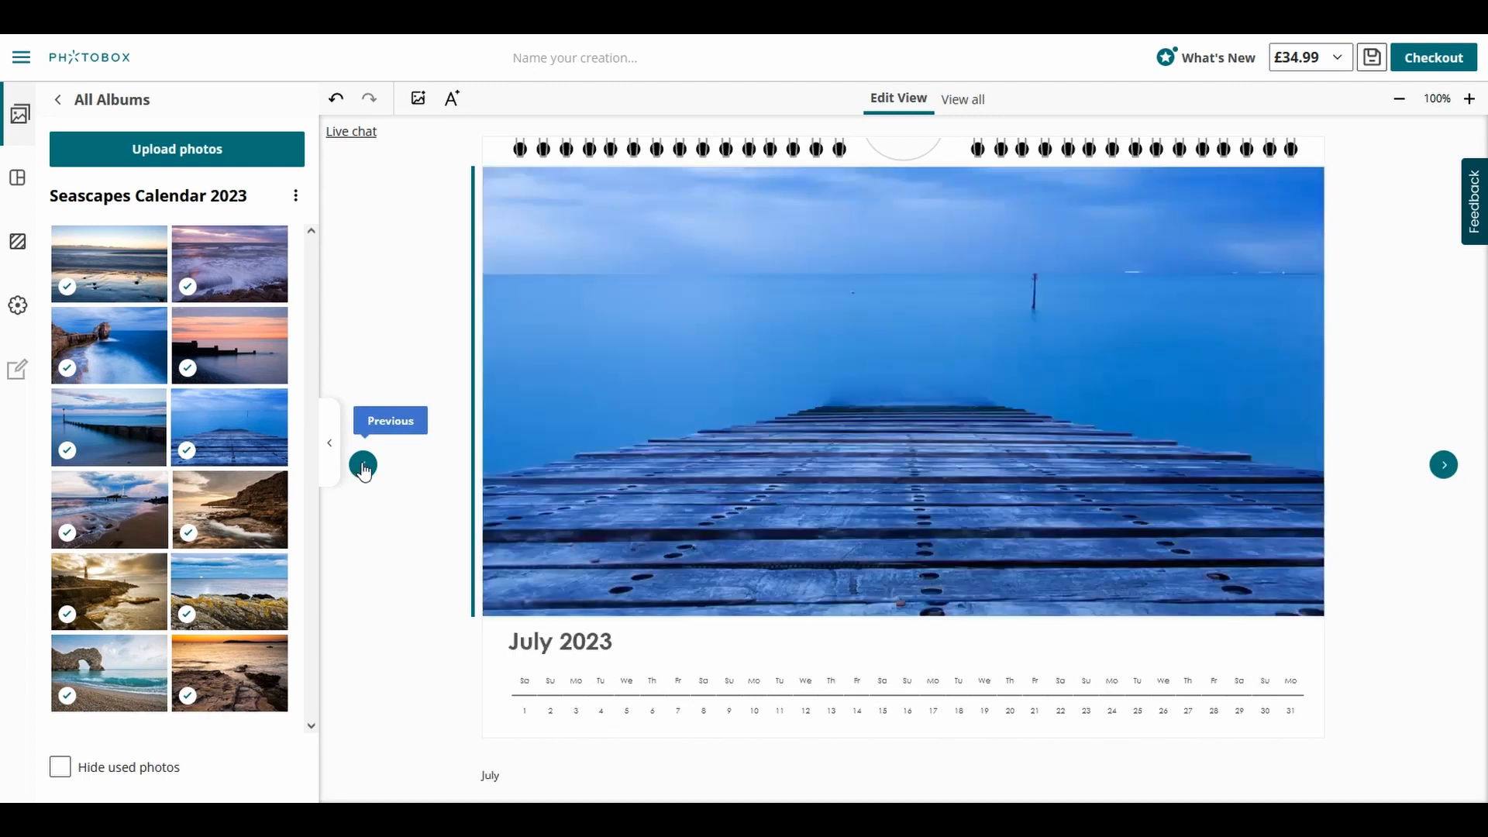
{"action": "left_click", "coordinate": [363, 466]}
{"action": "left_click", "coordinate": [363, 466]}
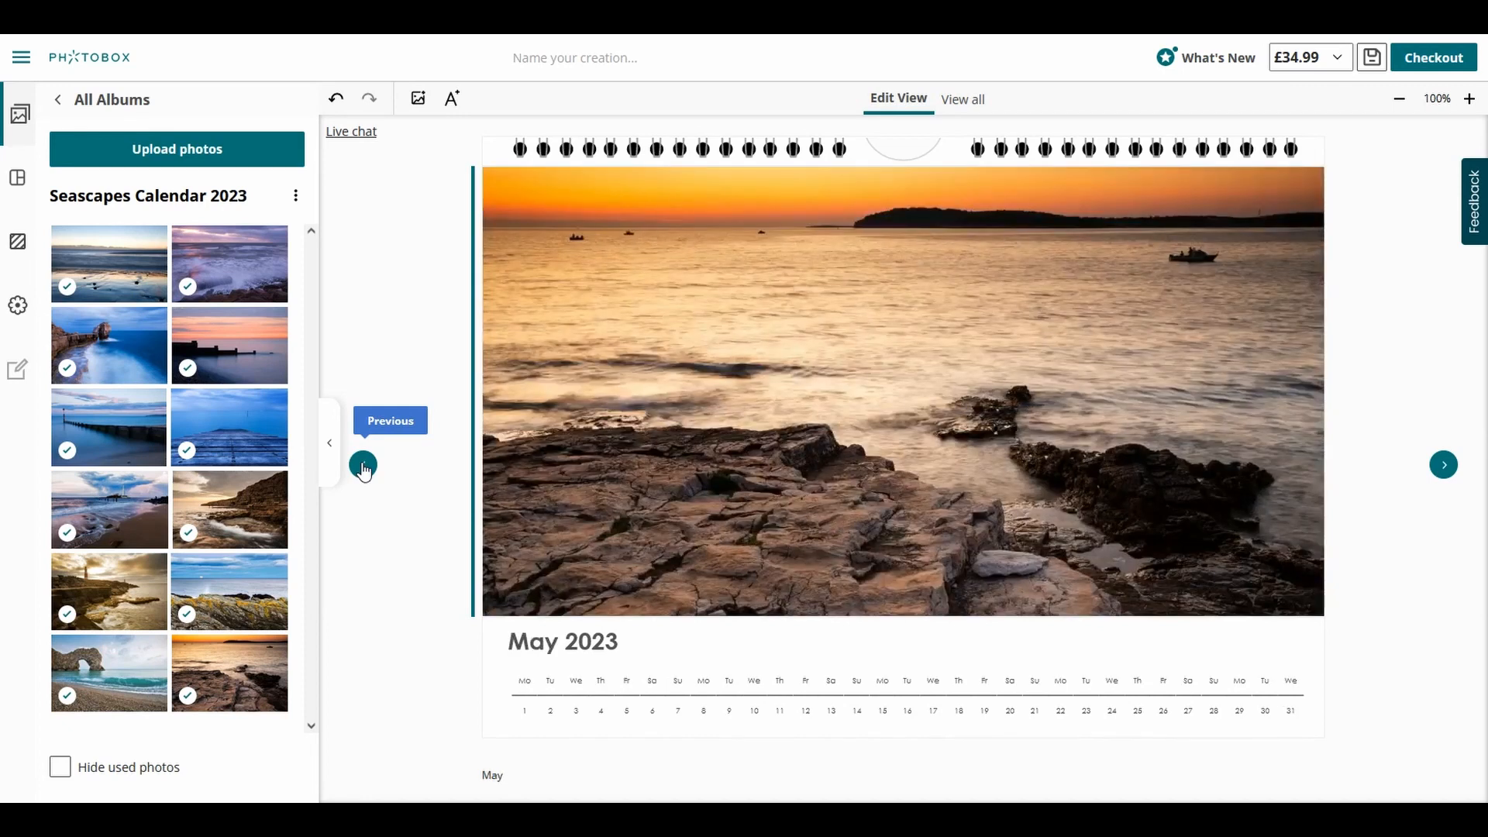
{"action": "left_click", "coordinate": [363, 466]}
{"action": "left_click", "coordinate": [363, 466]}
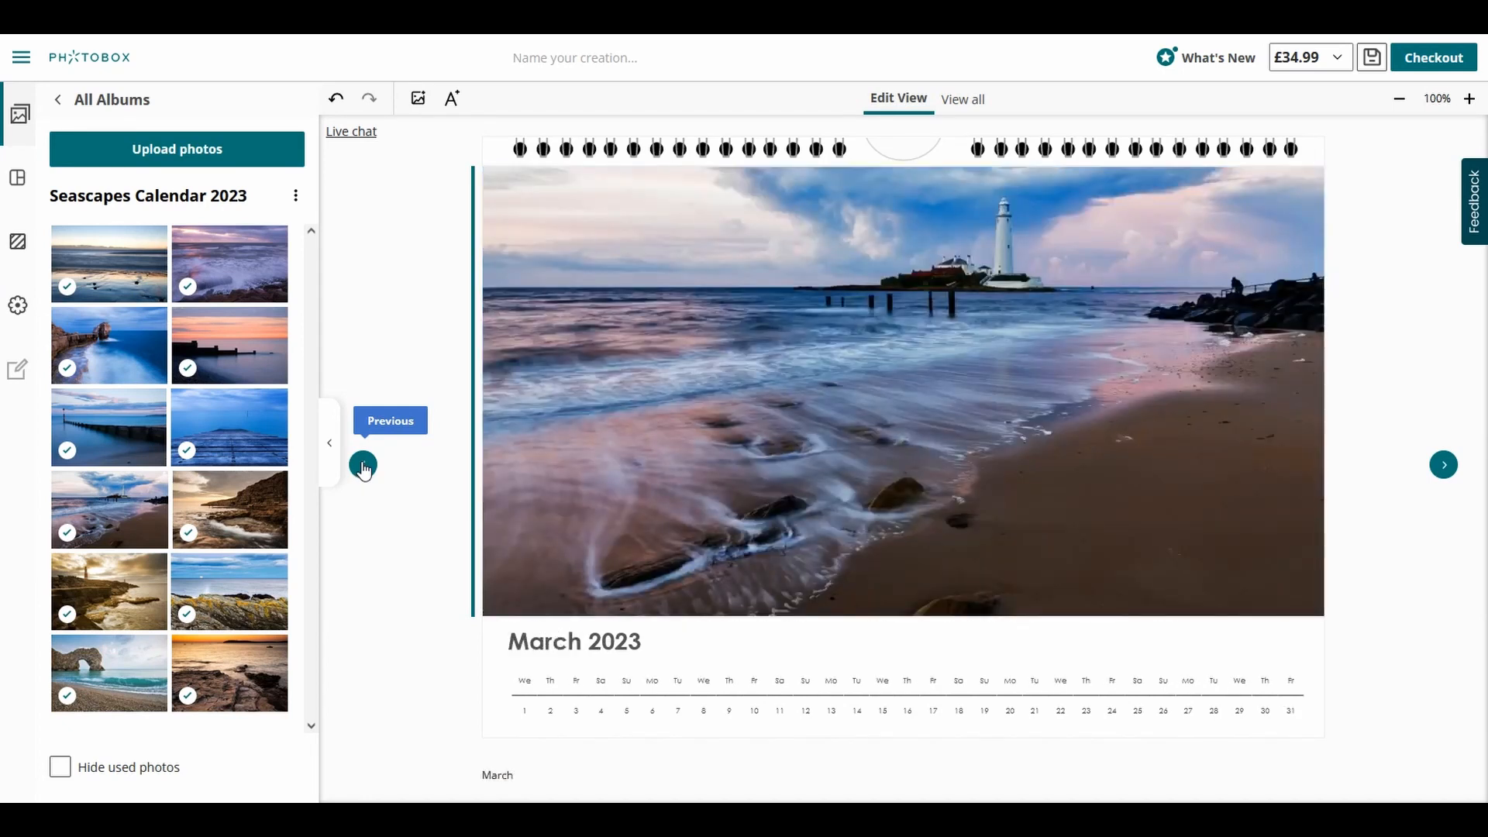
{"action": "left_click", "coordinate": [363, 465]}
{"action": "left_click", "coordinate": [362, 466]}
{"action": "left_click", "coordinate": [363, 466]}
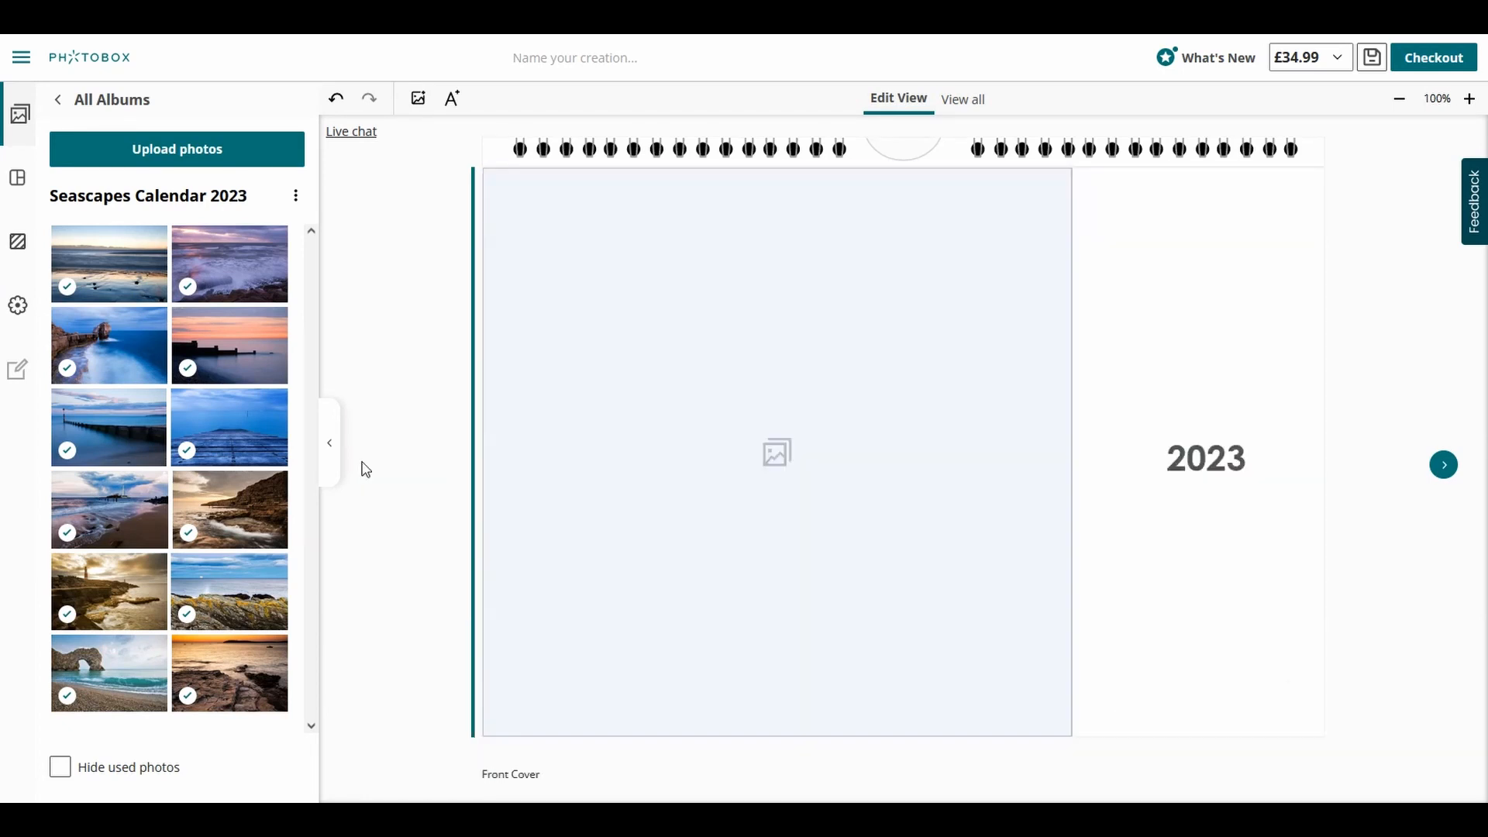
Place the golden red-and-white lighthouse photo on the front cover and widen its frame to fill the whole cover.
{"action": "left_click", "coordinate": [778, 462]}
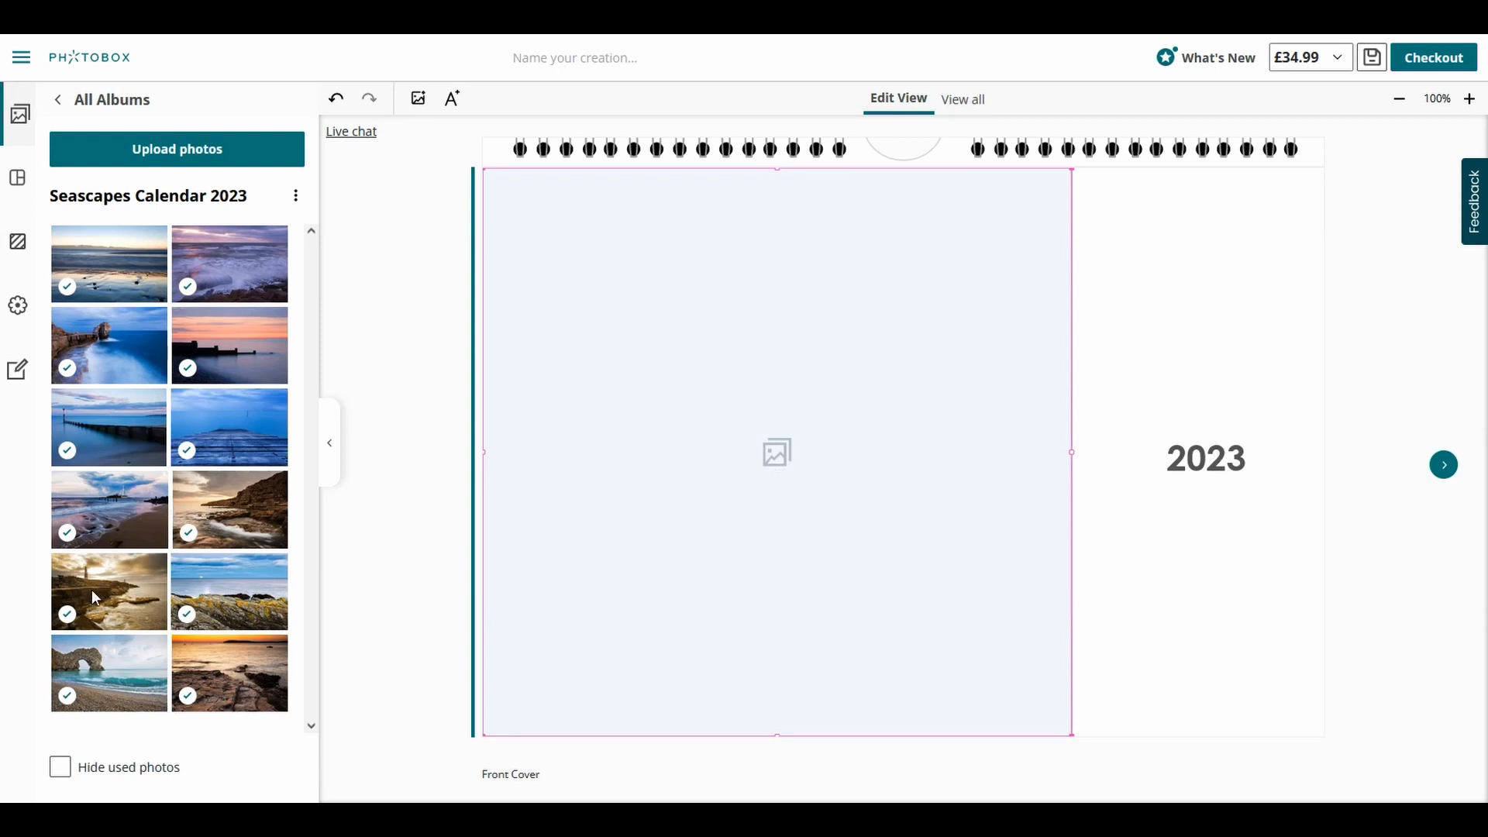
{"action": "left_click_drag", "start_coordinate": [91, 589], "coordinate": [769, 445]}
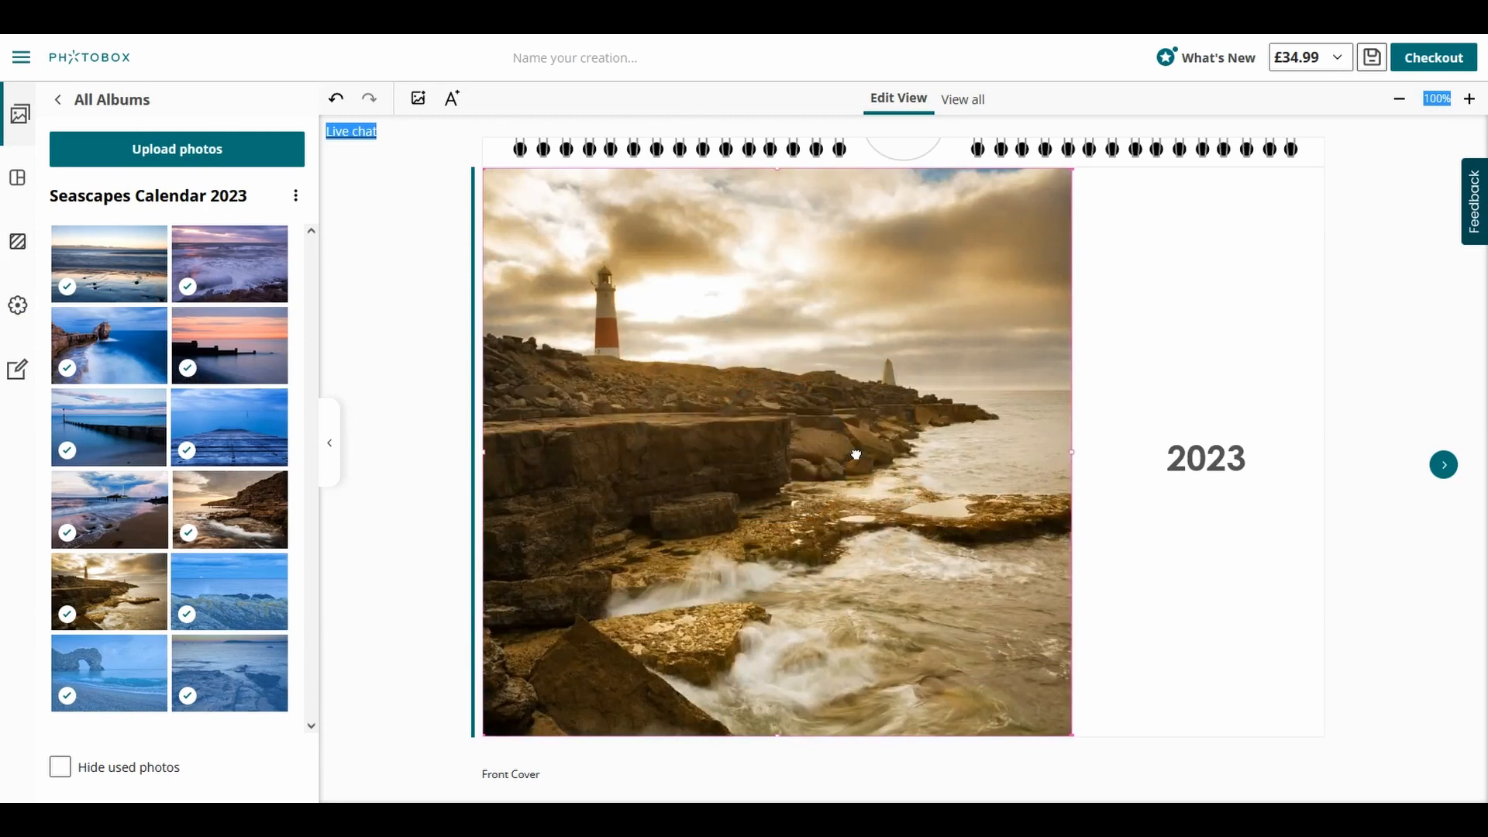
{"action": "mouse_move", "coordinate": [856, 452]}
{"action": "left_click", "coordinate": [956, 419]}
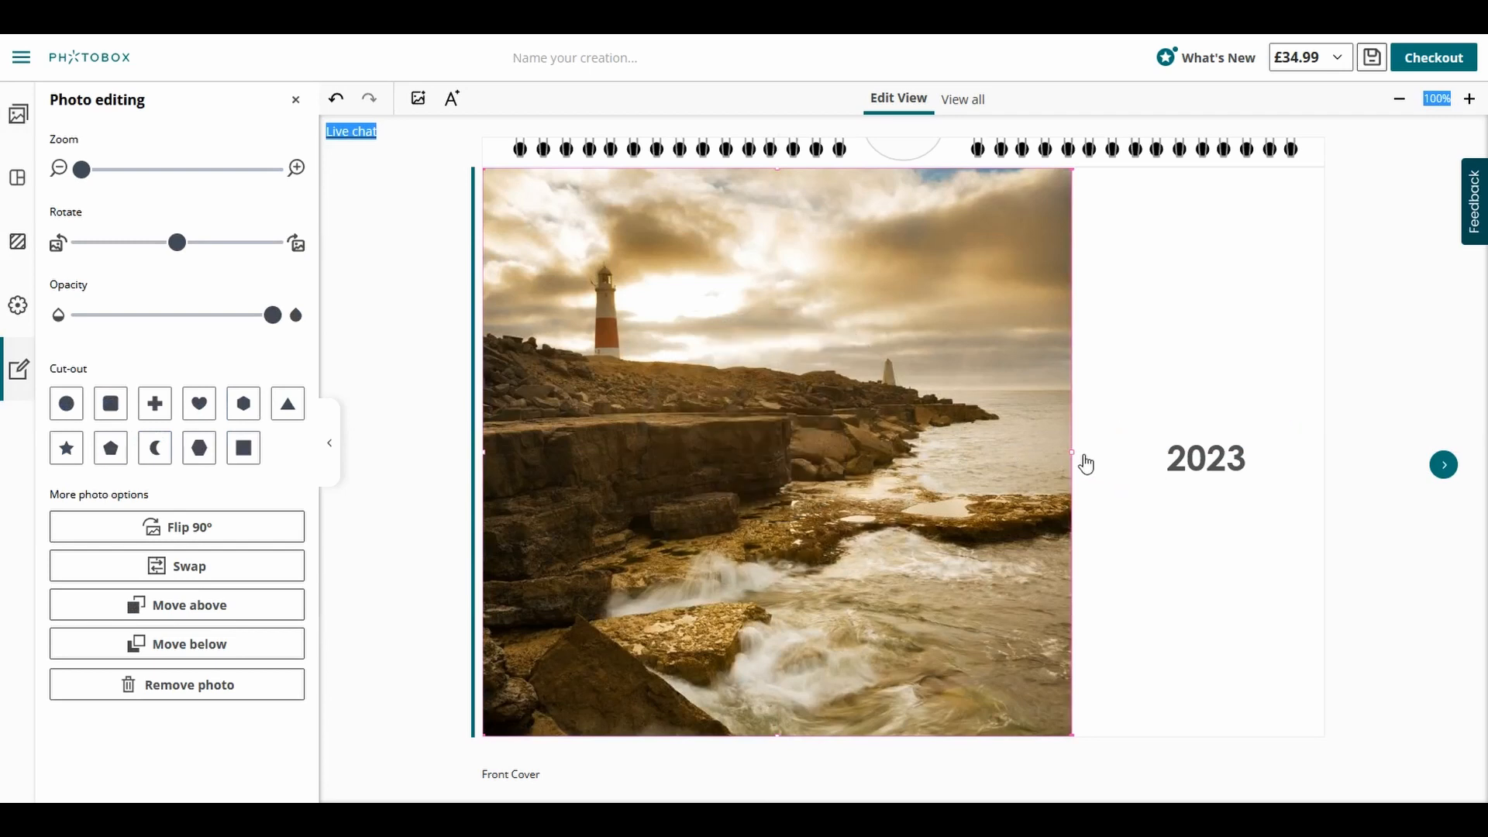
{"action": "left_click_drag", "start_coordinate": [1073, 449], "coordinate": [1323, 454]}
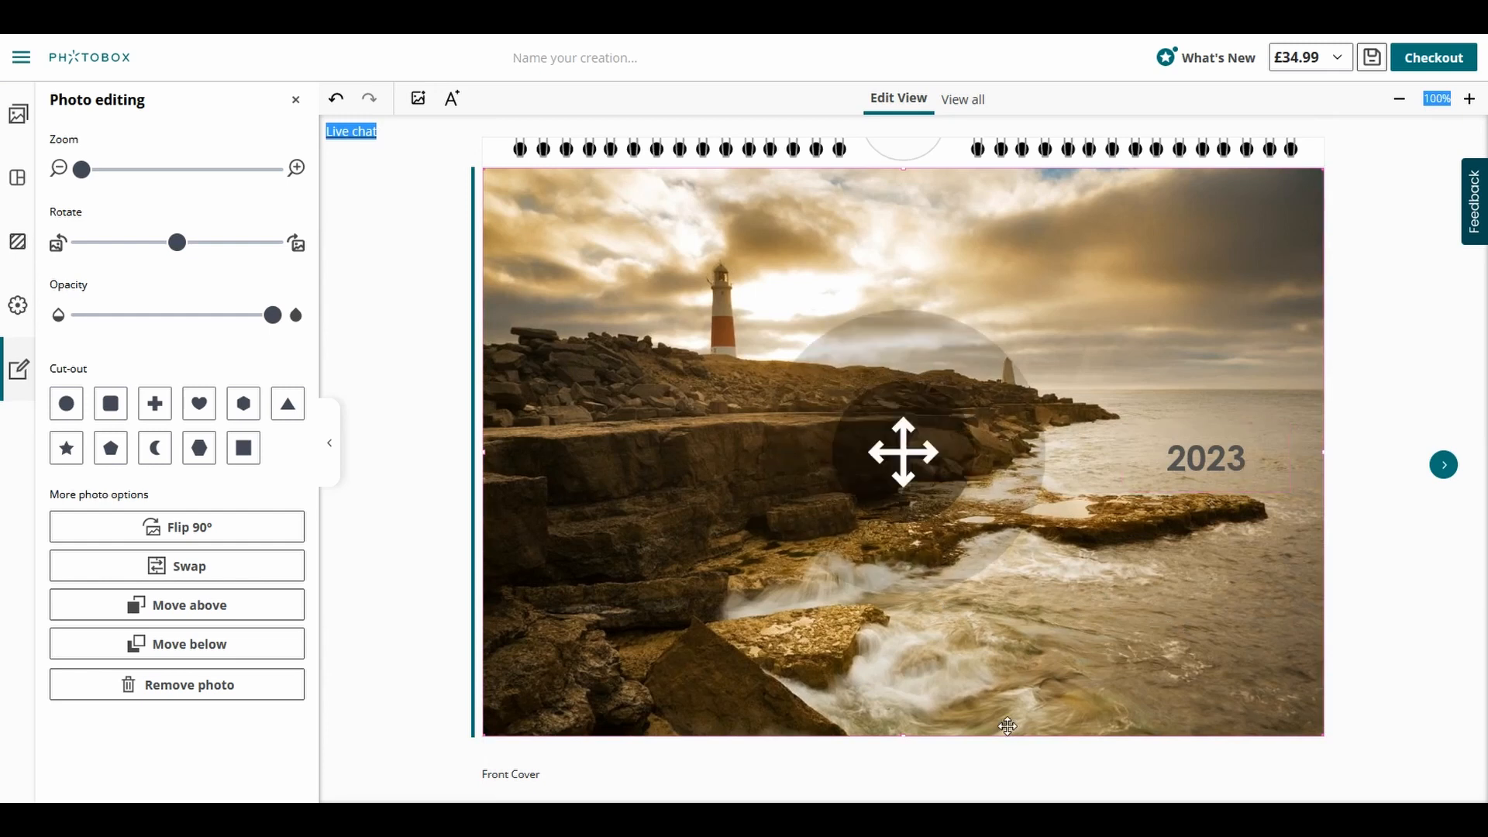
Change the colour of the 2023 text on the front cover to white.
{"action": "left_click", "coordinate": [1262, 465]}
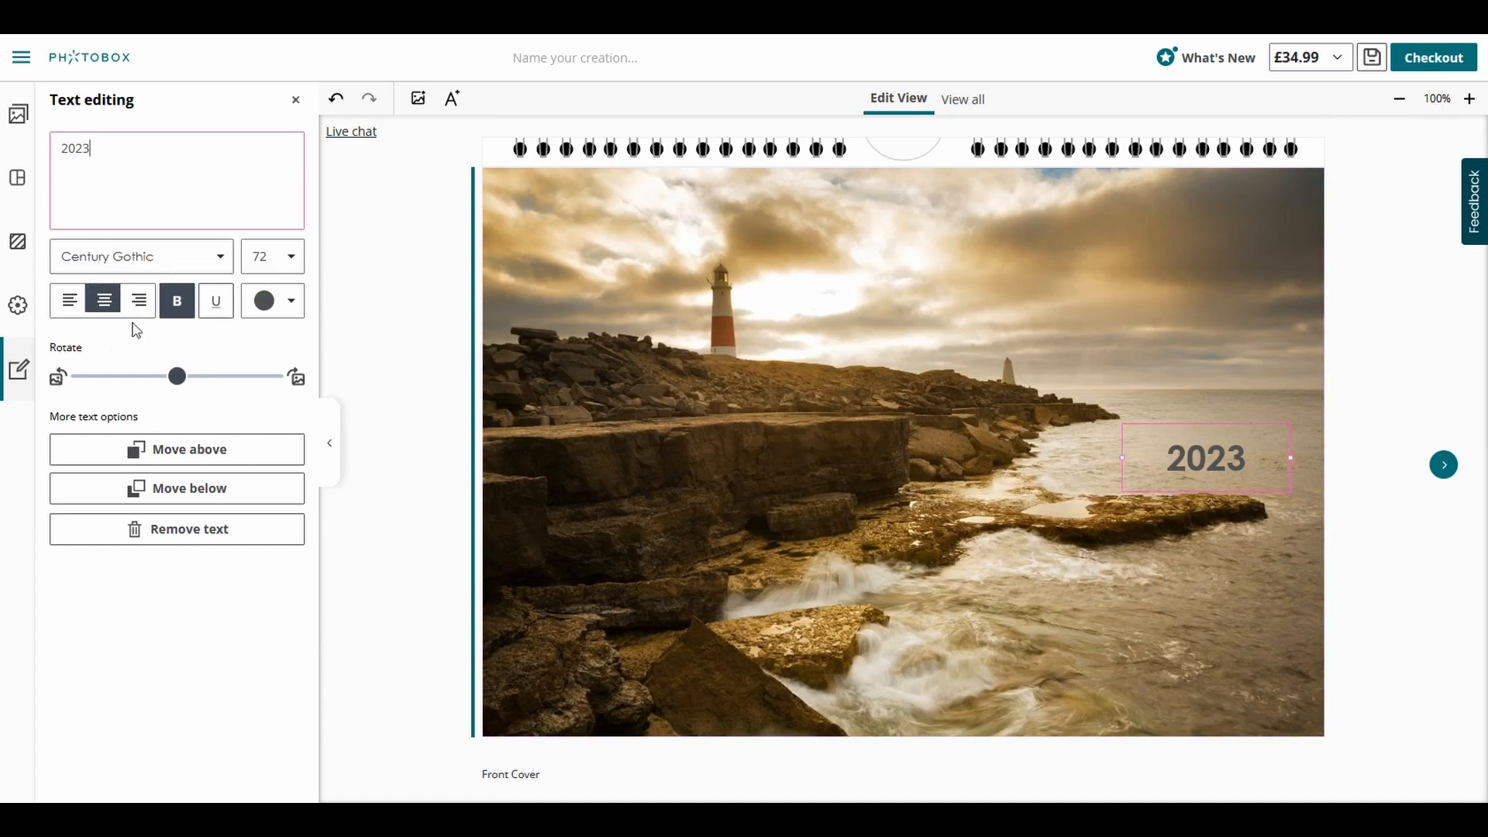
{"action": "left_click", "coordinate": [193, 511]}
{"action": "left_click", "coordinate": [293, 304]}
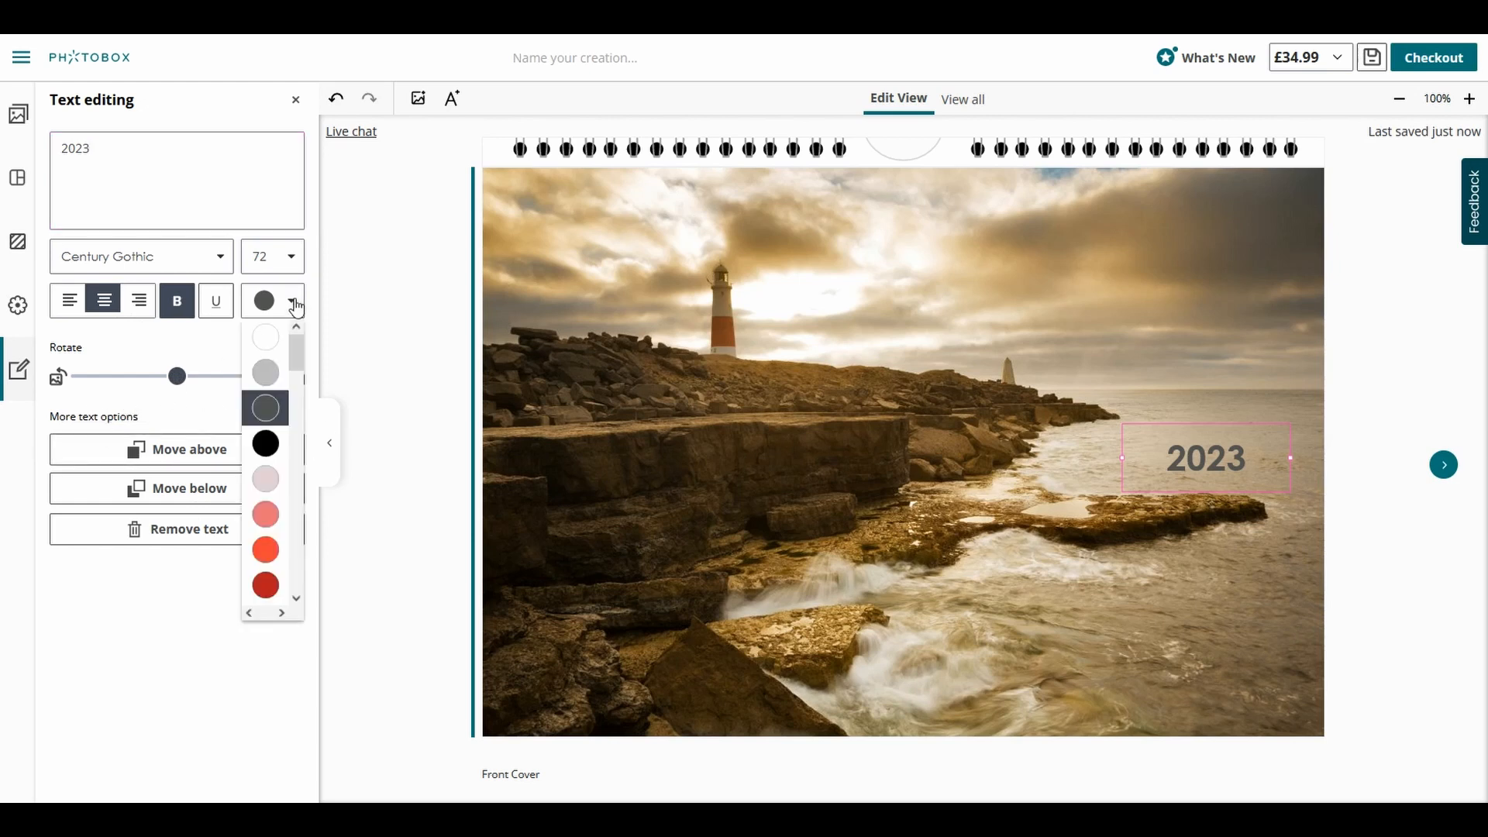
{"action": "left_click", "coordinate": [268, 337]}
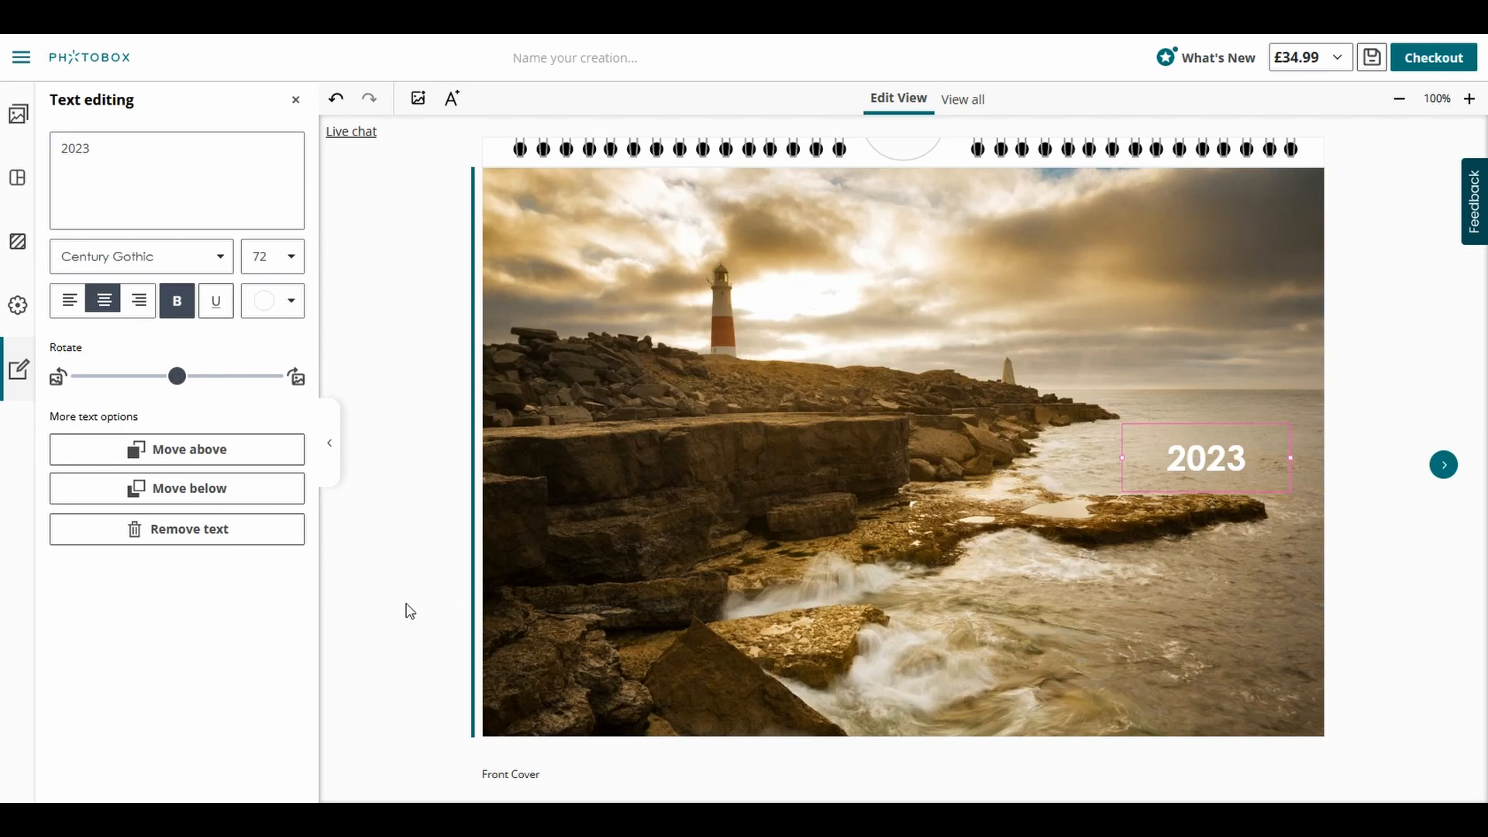
{"action": "left_click", "coordinate": [402, 517]}
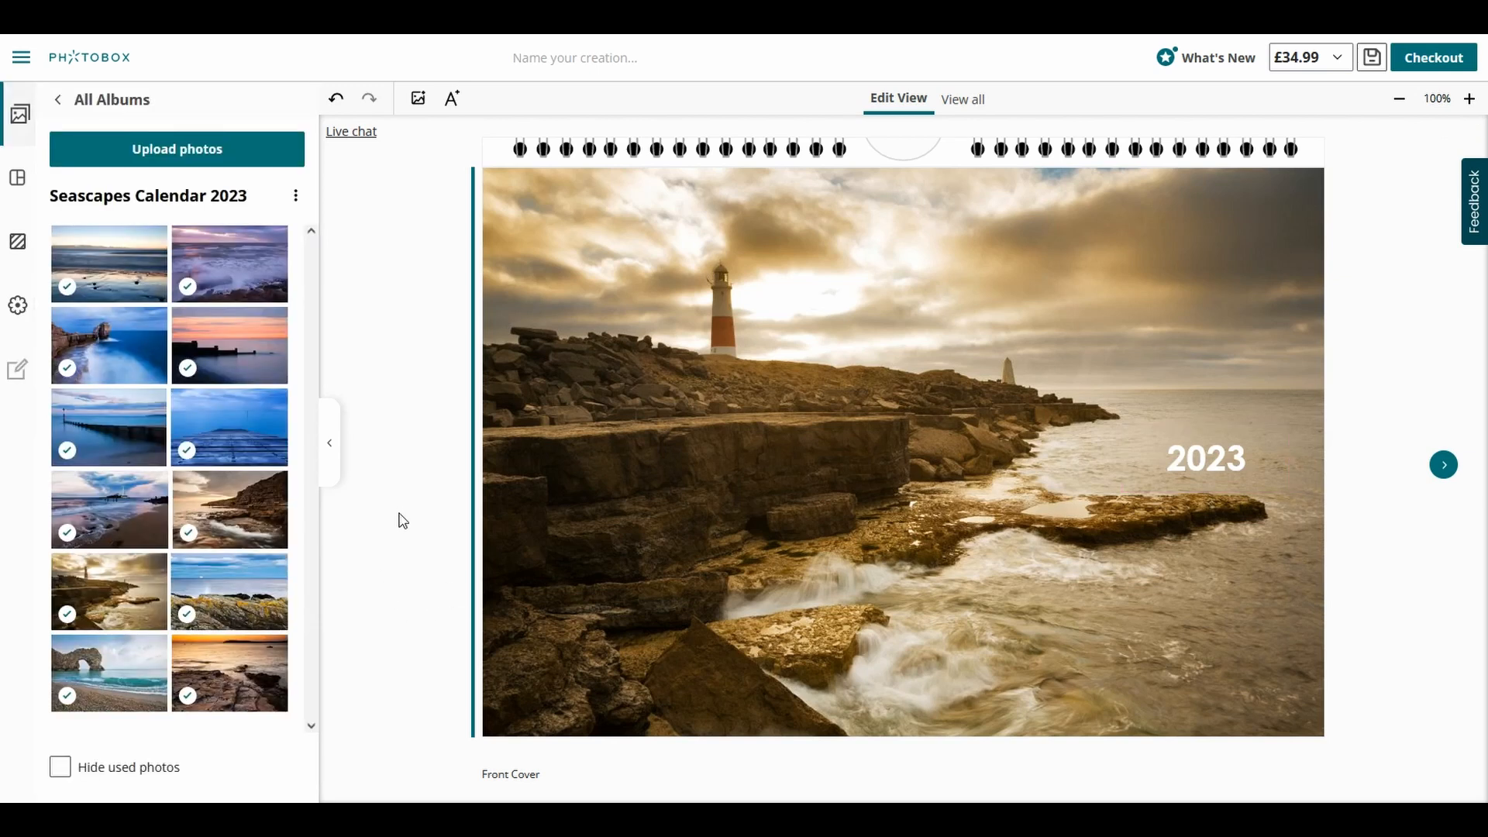
Examine the editing options for the cover's 2023 text and the available illustrations and background colours.
{"action": "left_click", "coordinate": [1214, 457]}
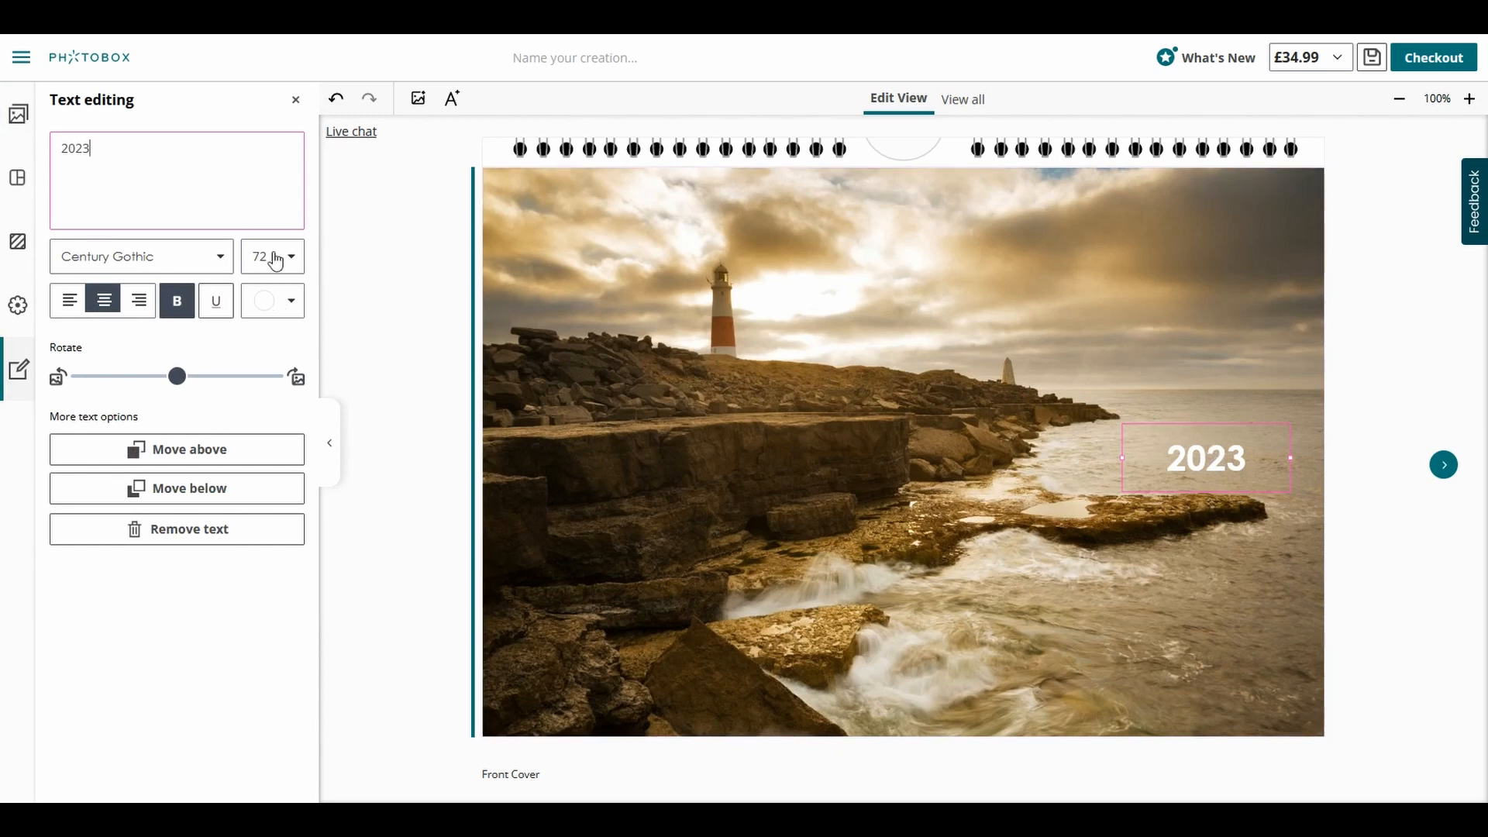
{"action": "double_click", "coordinate": [68, 148]}
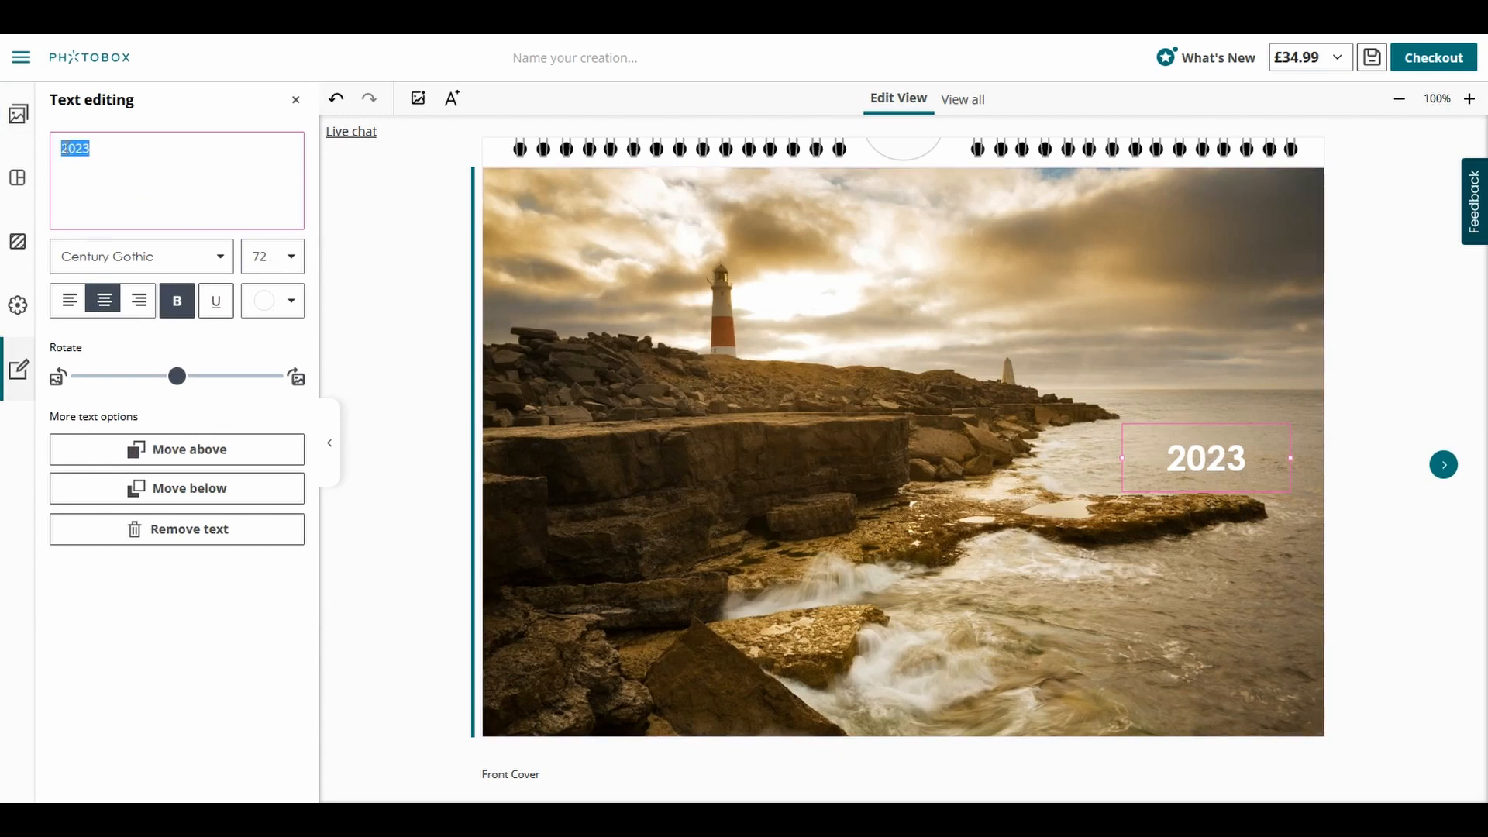
{"action": "left_click", "coordinate": [68, 147]}
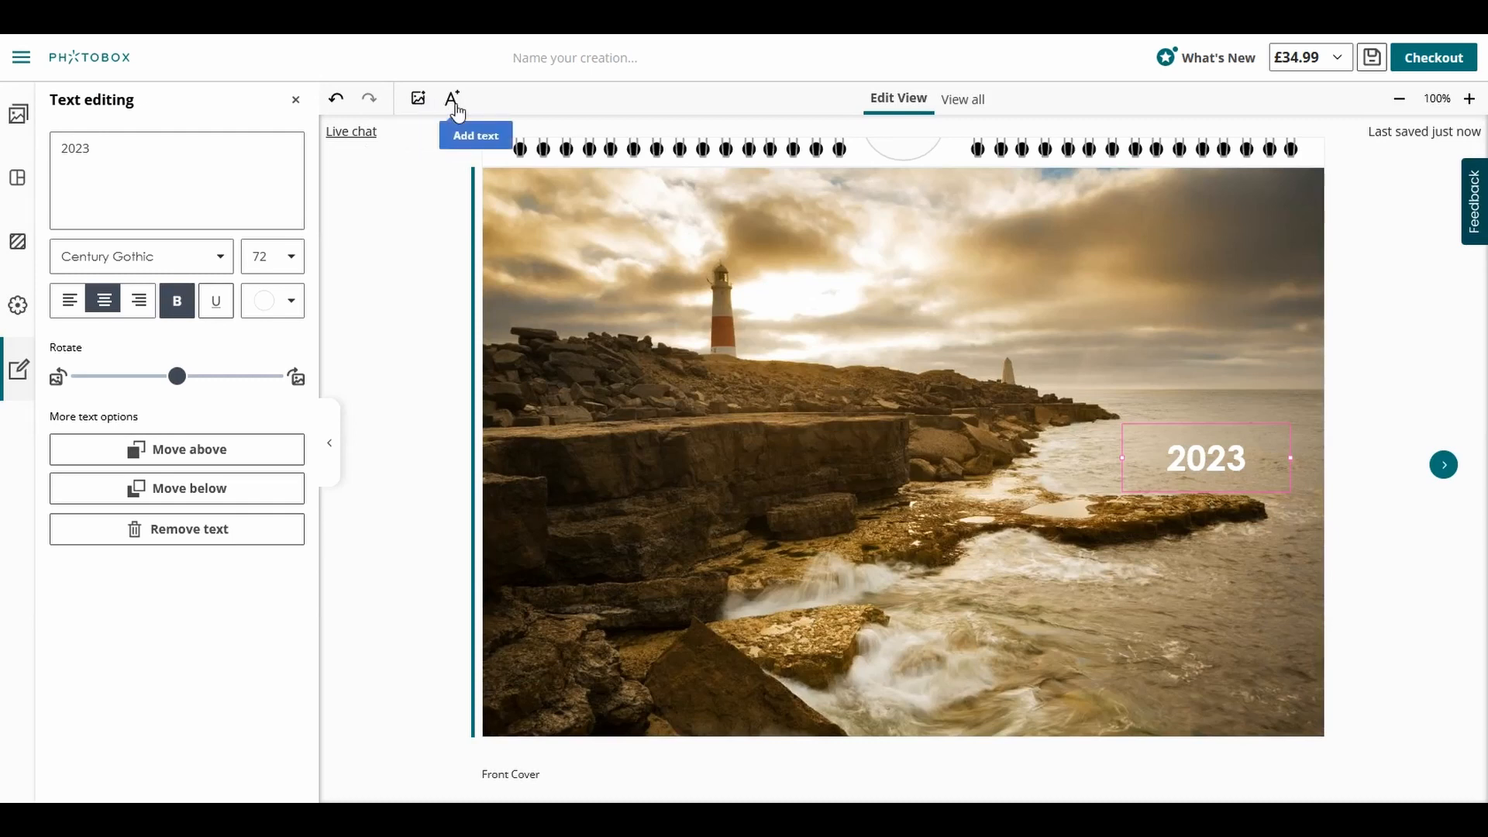
{"action": "left_click", "coordinate": [18, 311]}
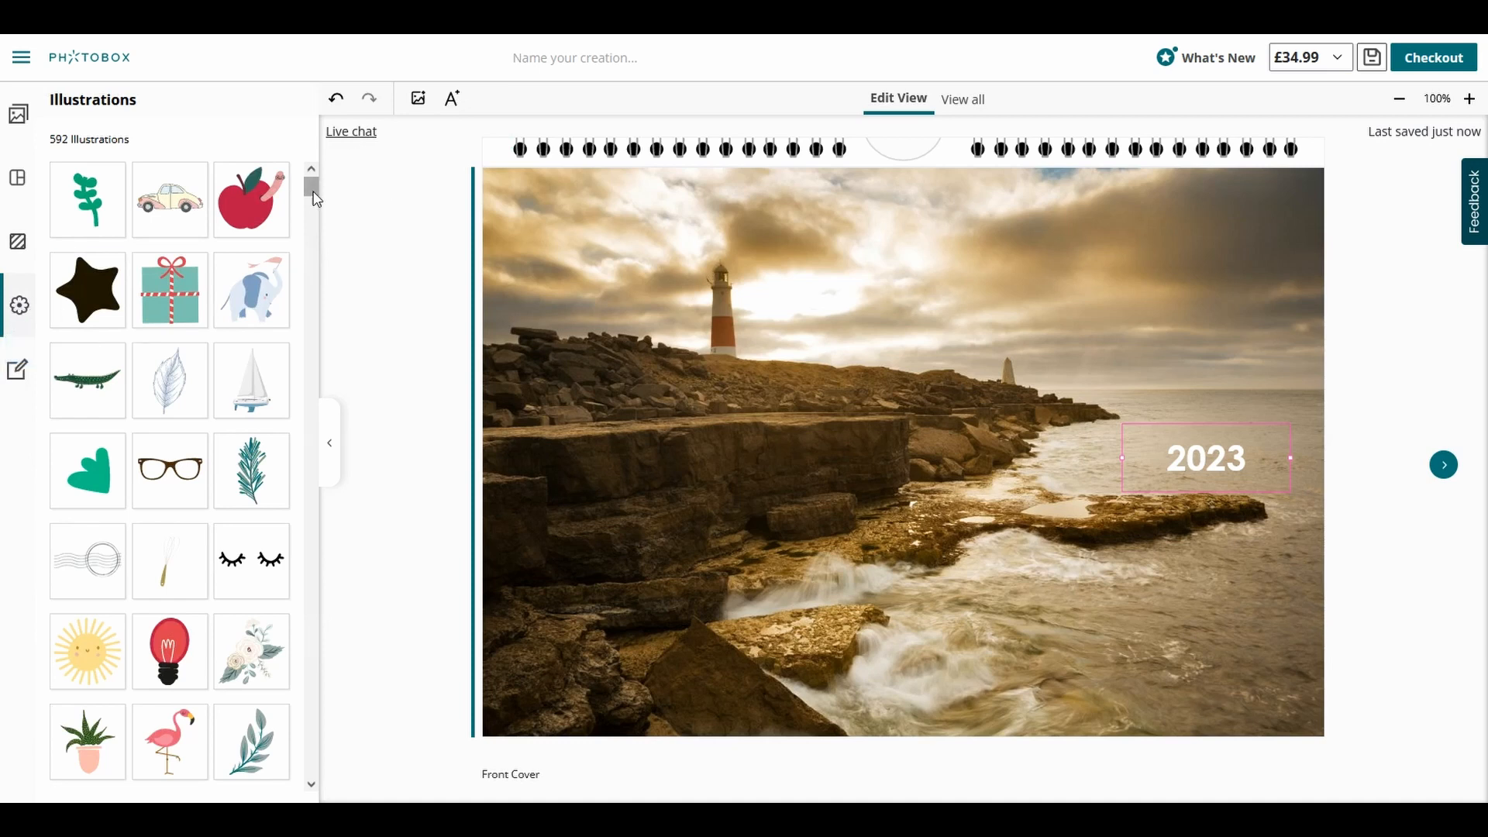
{"action": "mouse_move", "coordinate": [311, 189]}
{"action": "left_mouse_down"}
{"action": "mouse_move", "coordinate": [318, 628]}
{"action": "mouse_move", "coordinate": [311, 187]}
{"action": "left_mouse_up"}
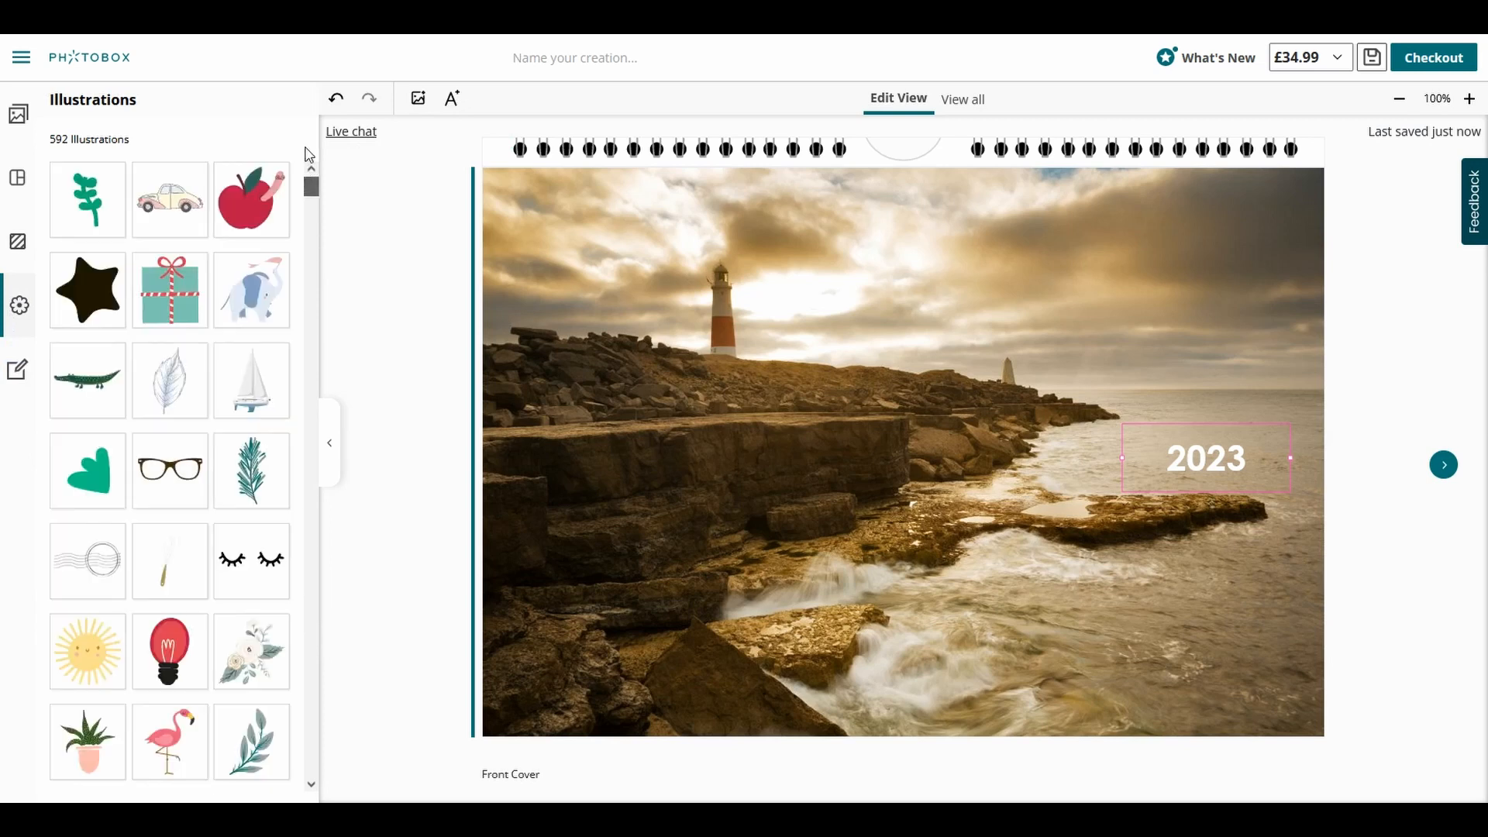
{"action": "left_click", "coordinate": [18, 252]}
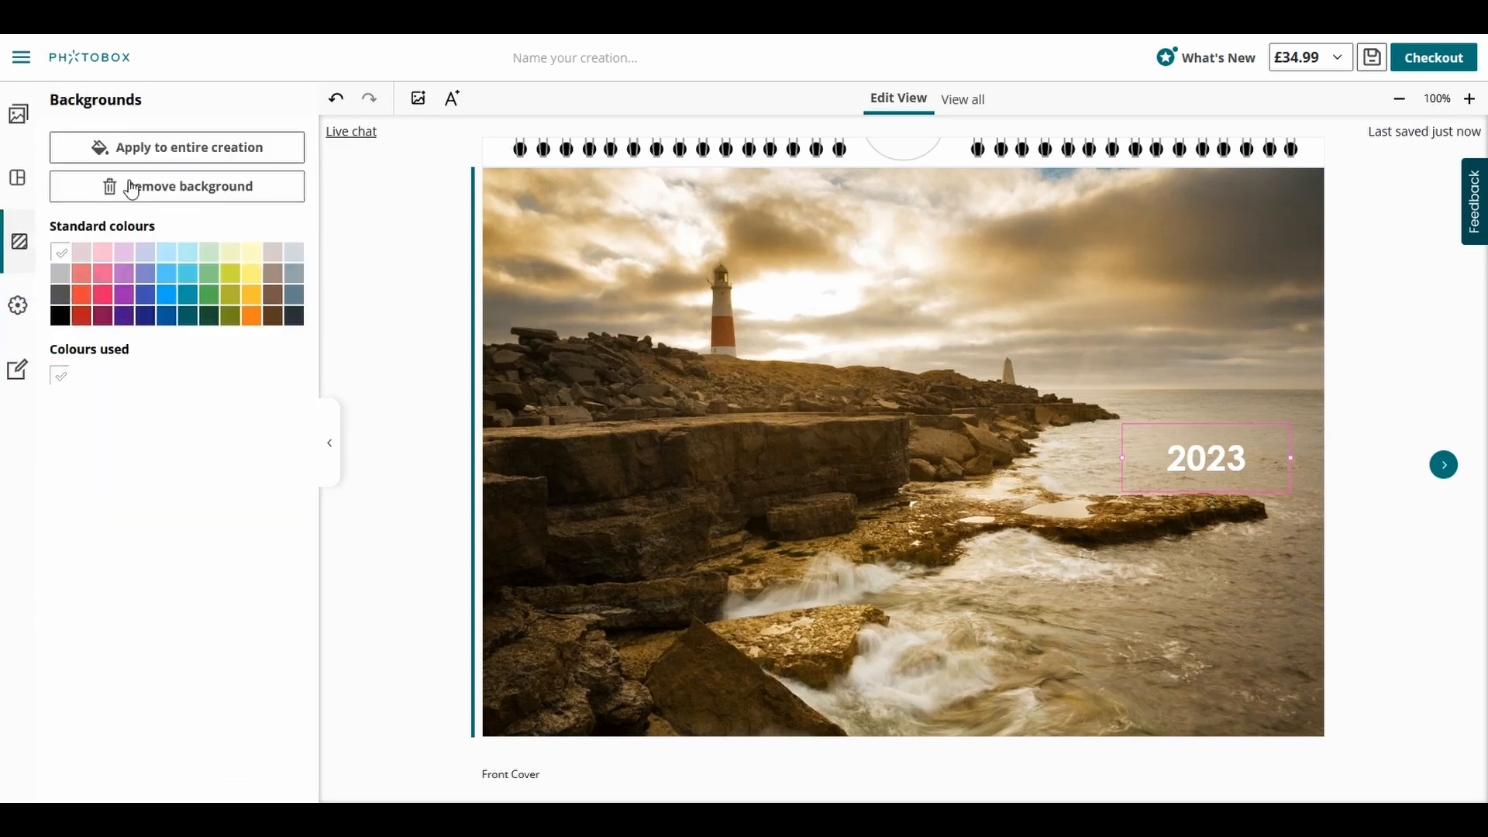
Try two single-photo layouts with text above the photo on the front cover, browse the other layouts, and restore the full-cover photo.
{"action": "left_click", "coordinate": [18, 186]}
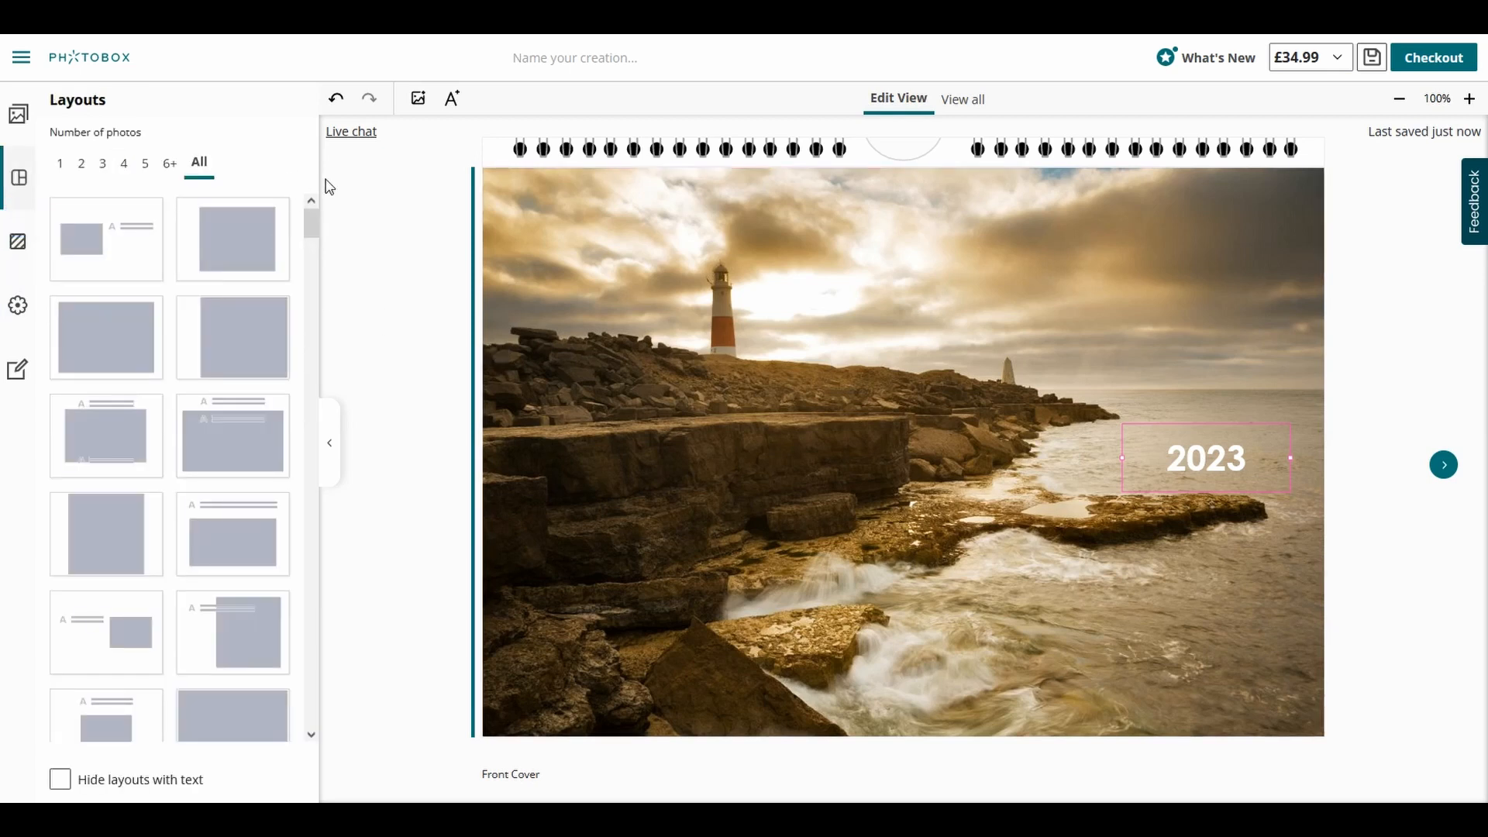
{"action": "scroll", "coordinate": [316, 256], "scroll_direction": "down", "scroll_amount": 5}
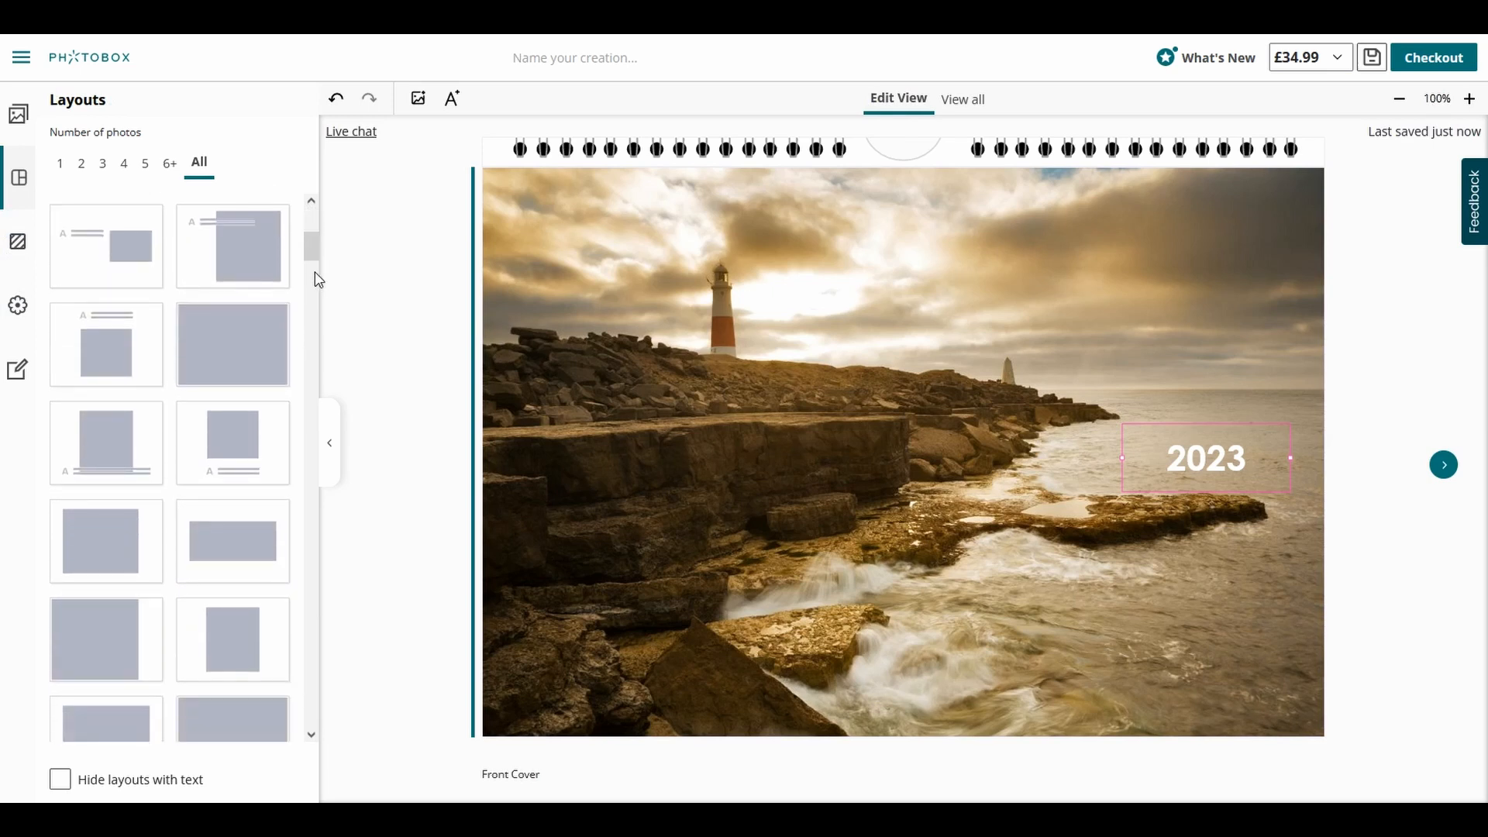
{"action": "mouse_move", "coordinate": [315, 258]}
{"action": "left_mouse_down"}
{"action": "mouse_move", "coordinate": [315, 347]}
{"action": "mouse_move", "coordinate": [310, 232]}
{"action": "left_mouse_up"}
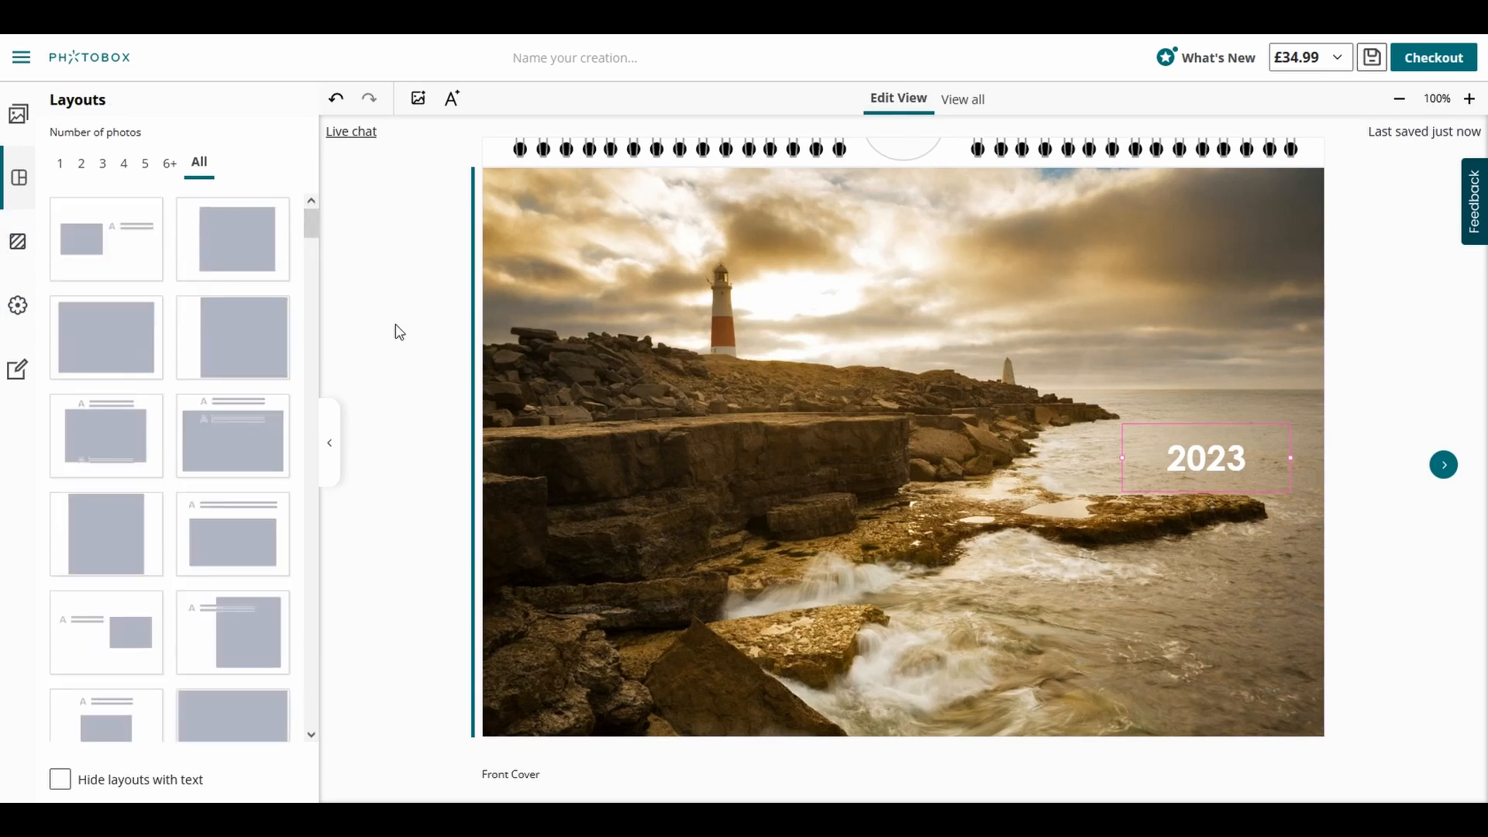
{"action": "left_click", "coordinate": [228, 457]}
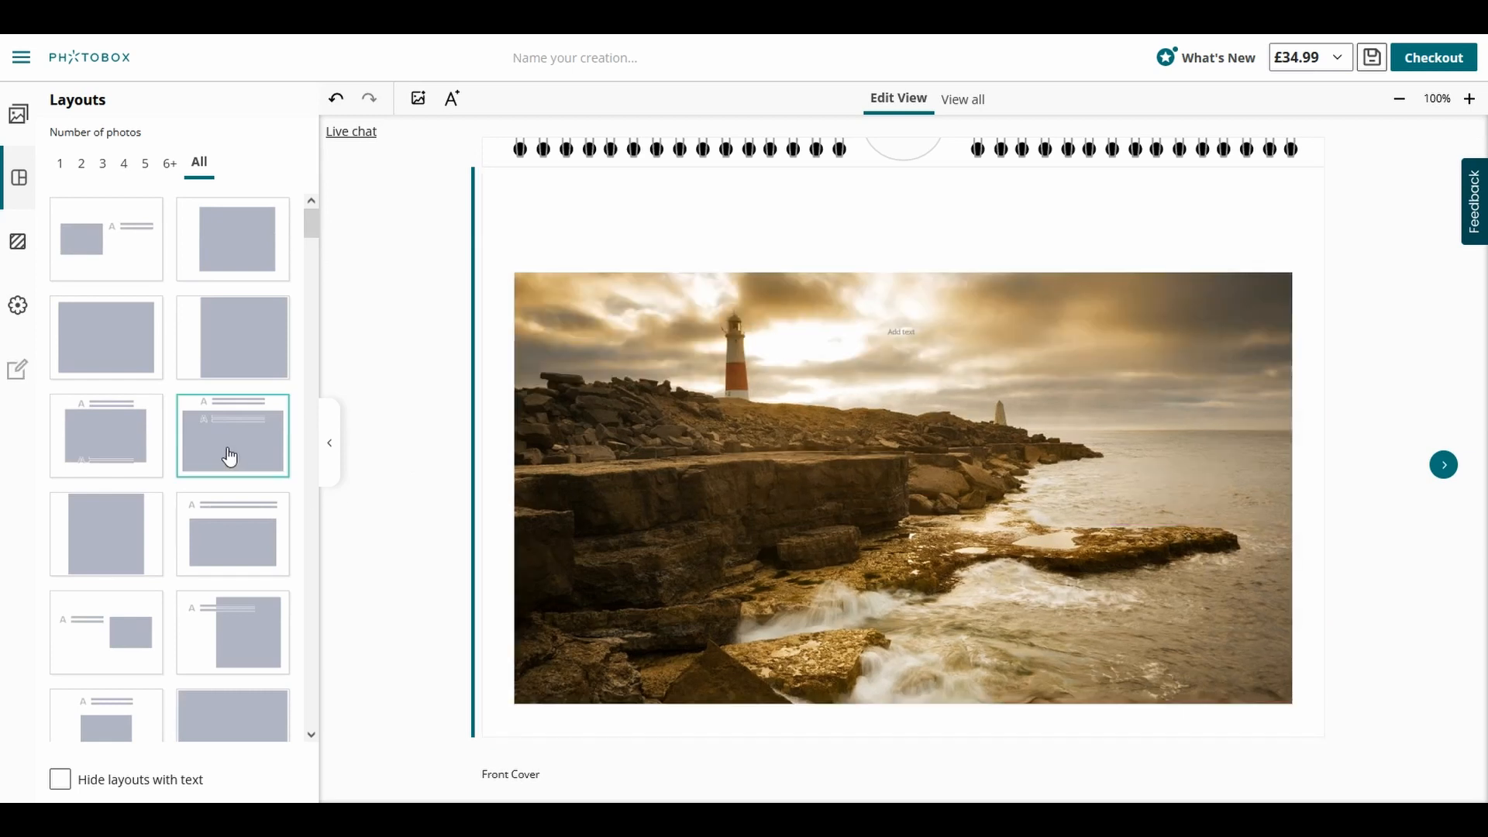
{"action": "left_click", "coordinate": [222, 528]}
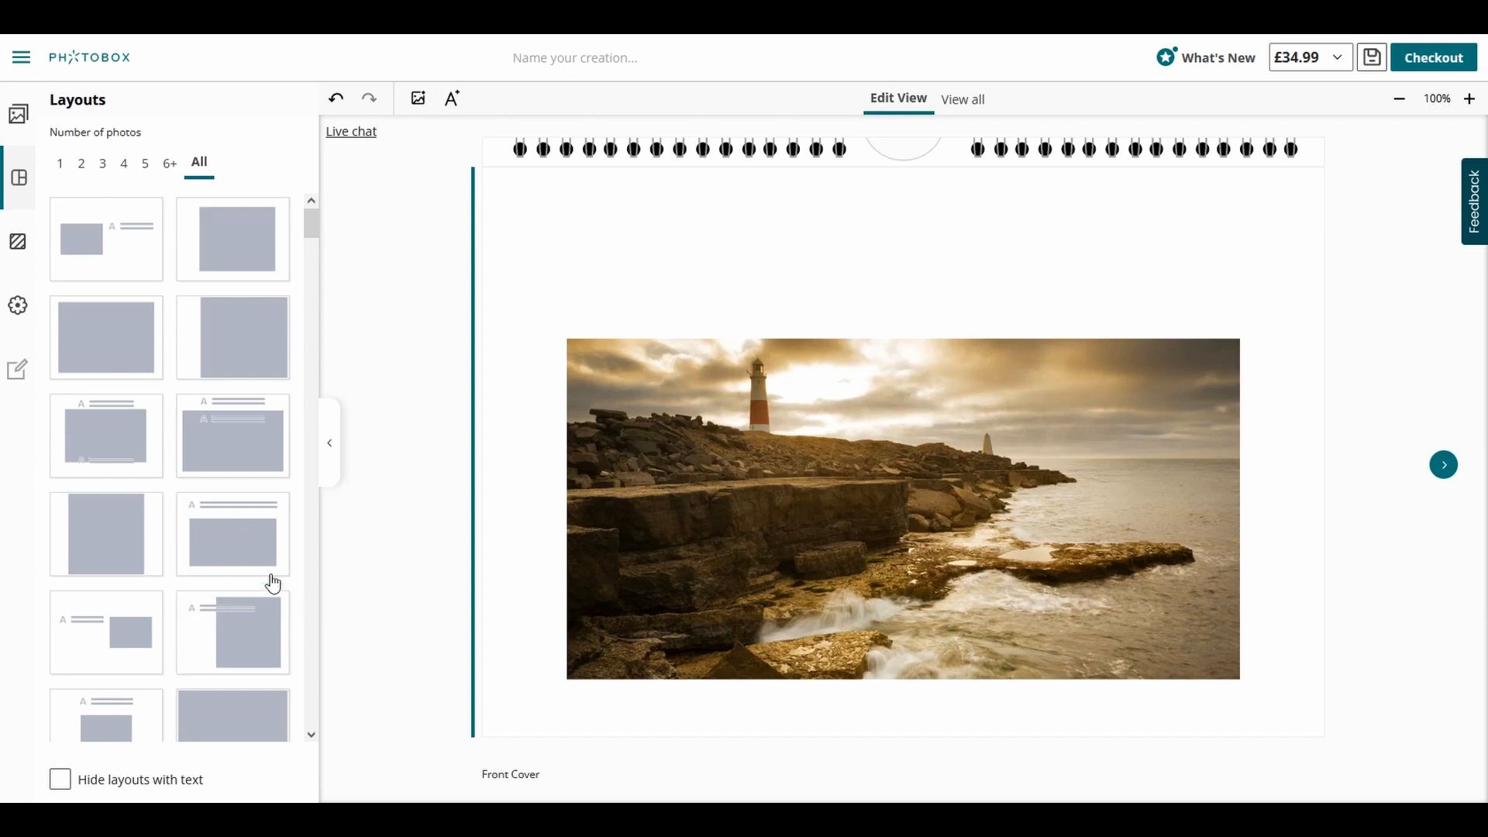
{"action": "scroll", "coordinate": [241, 543], "scroll_direction": "down", "scroll_amount": 3}
{"action": "scroll", "coordinate": [240, 542], "scroll_direction": "down", "scroll_amount": 5}
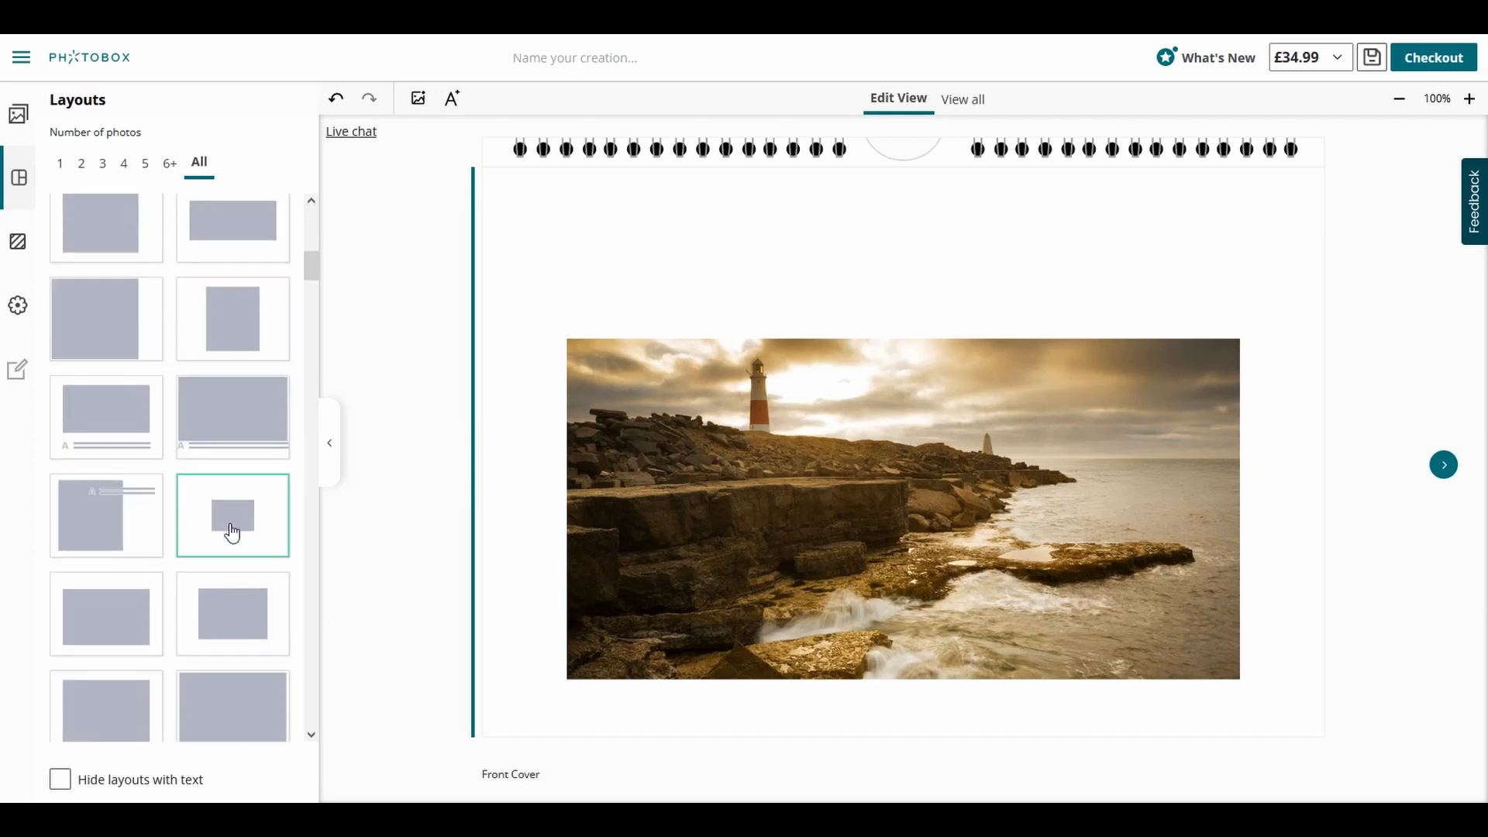
{"action": "scroll", "coordinate": [233, 531], "scroll_direction": "down", "scroll_amount": 5}
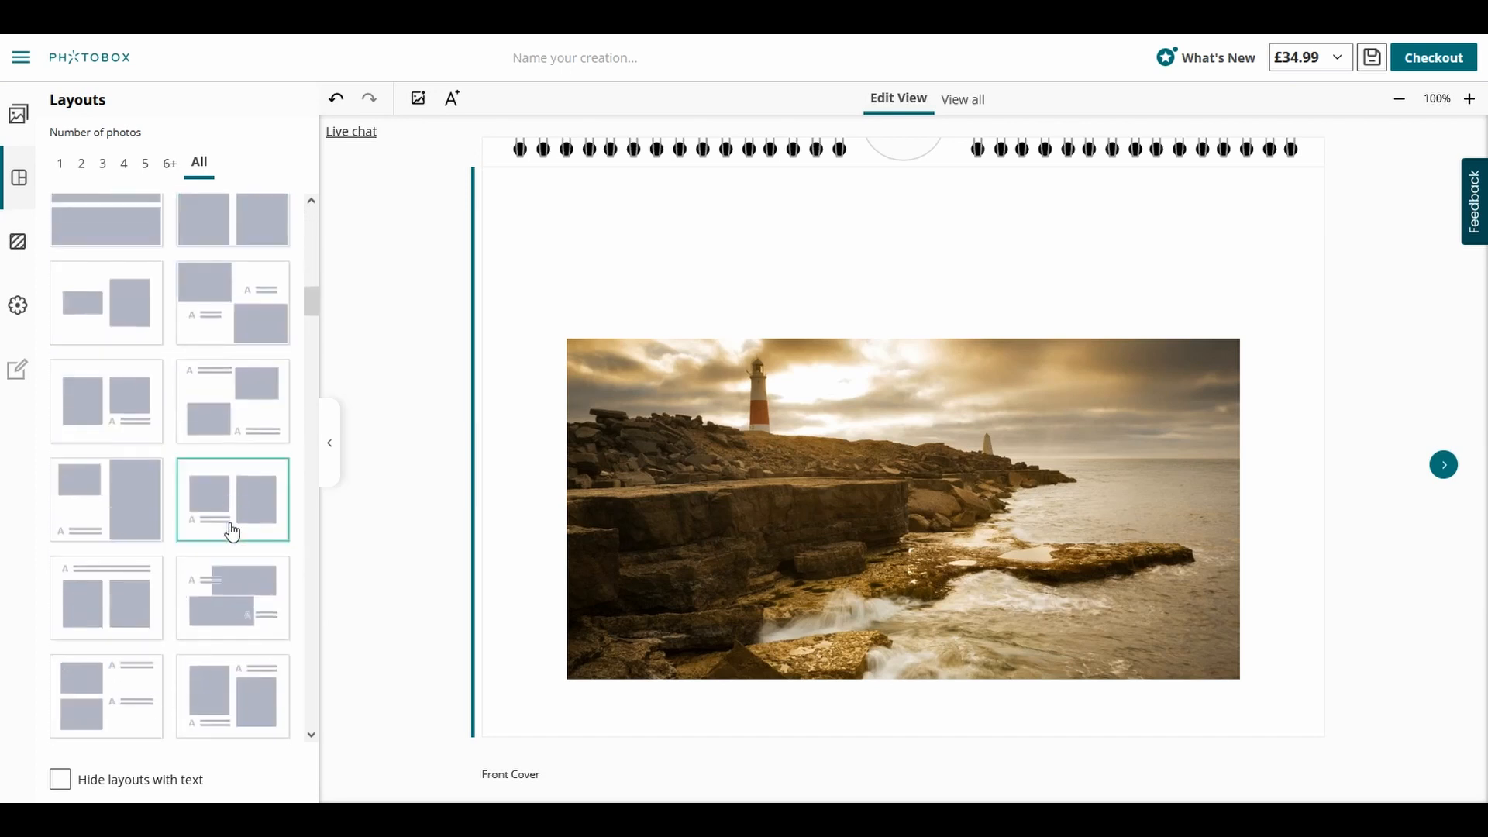
{"action": "scroll", "coordinate": [232, 532], "scroll_direction": "down", "scroll_amount": 5}
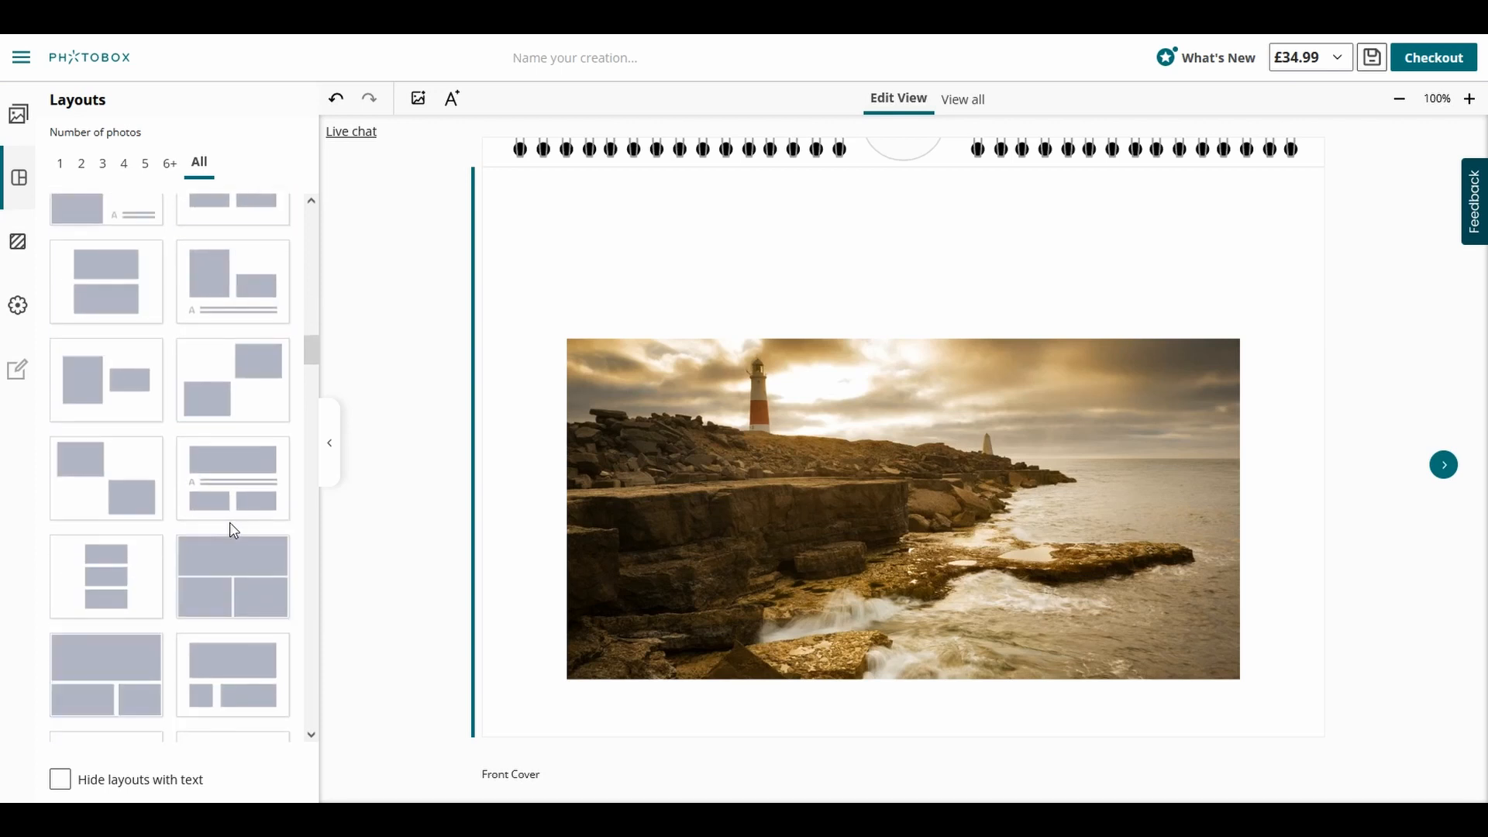
{"action": "scroll", "coordinate": [232, 527], "scroll_direction": "up", "scroll_amount": 10}
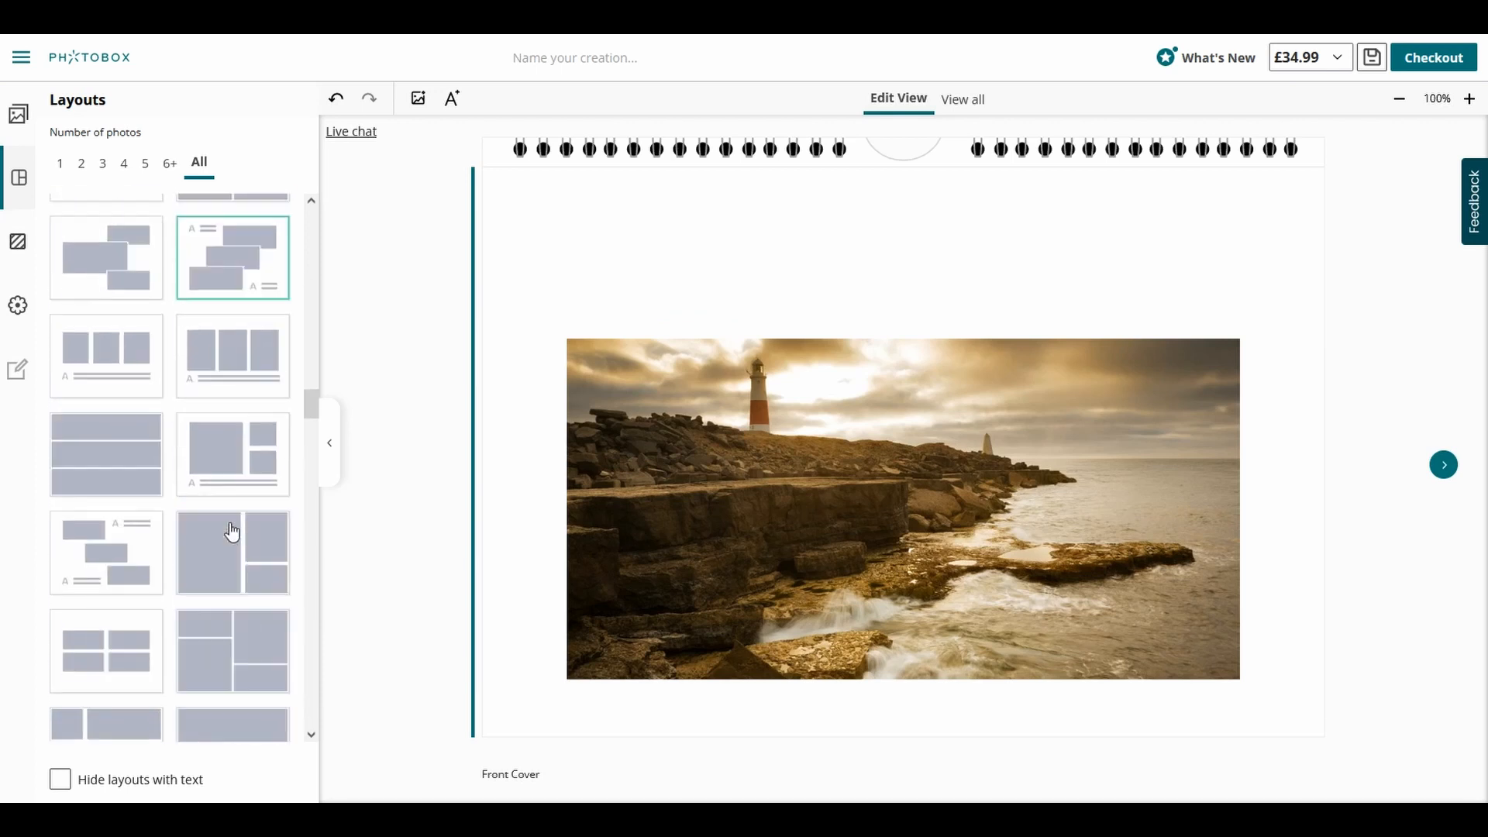
{"action": "left_click", "coordinate": [160, 437]}
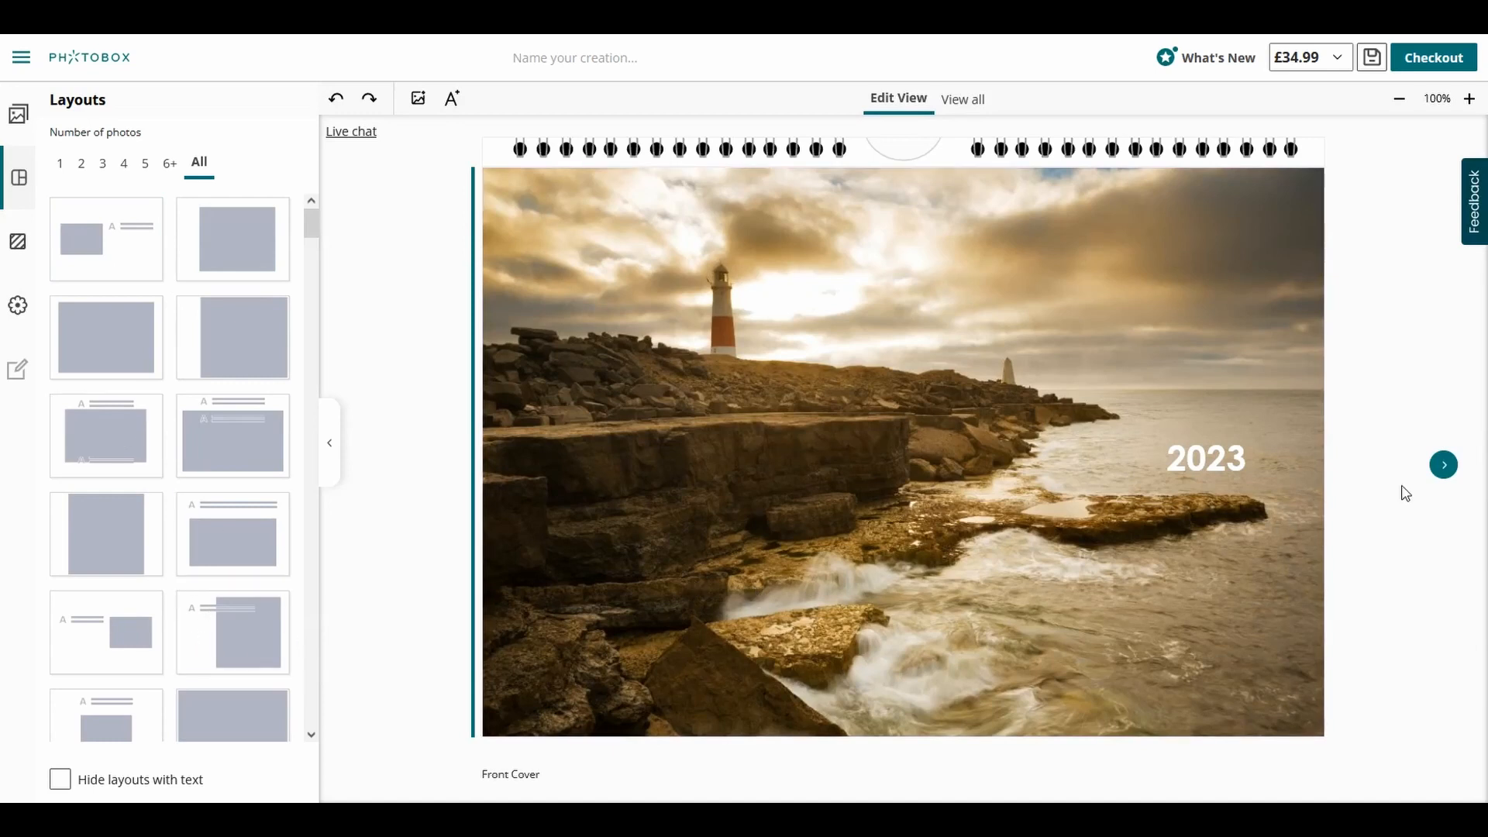
Try the layout with text above a smaller photo on the January page, undo it and return to the front cover.
{"action": "left_click", "coordinate": [1443, 465]}
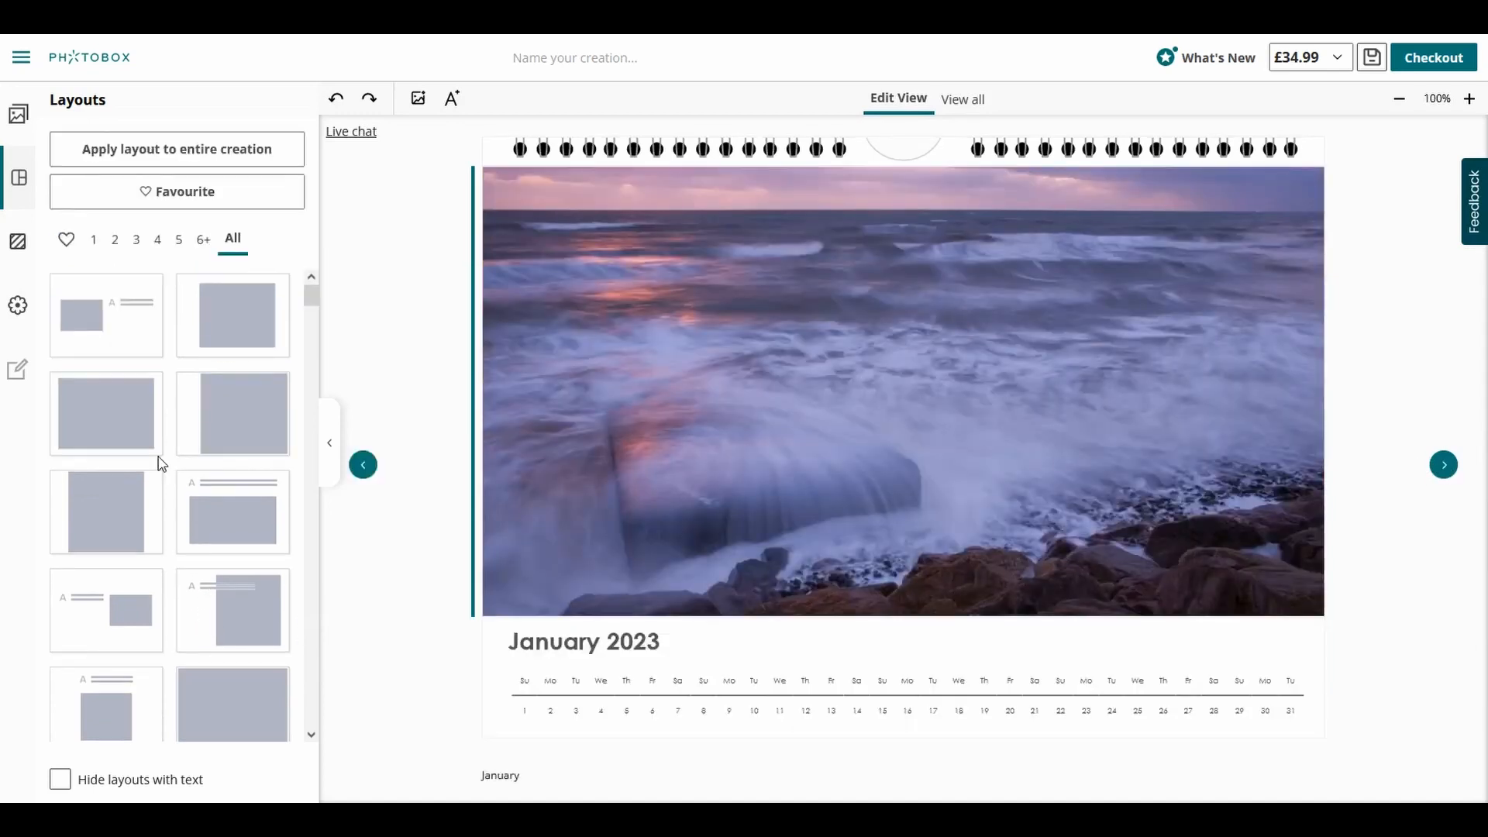
{"action": "left_click", "coordinate": [242, 515]}
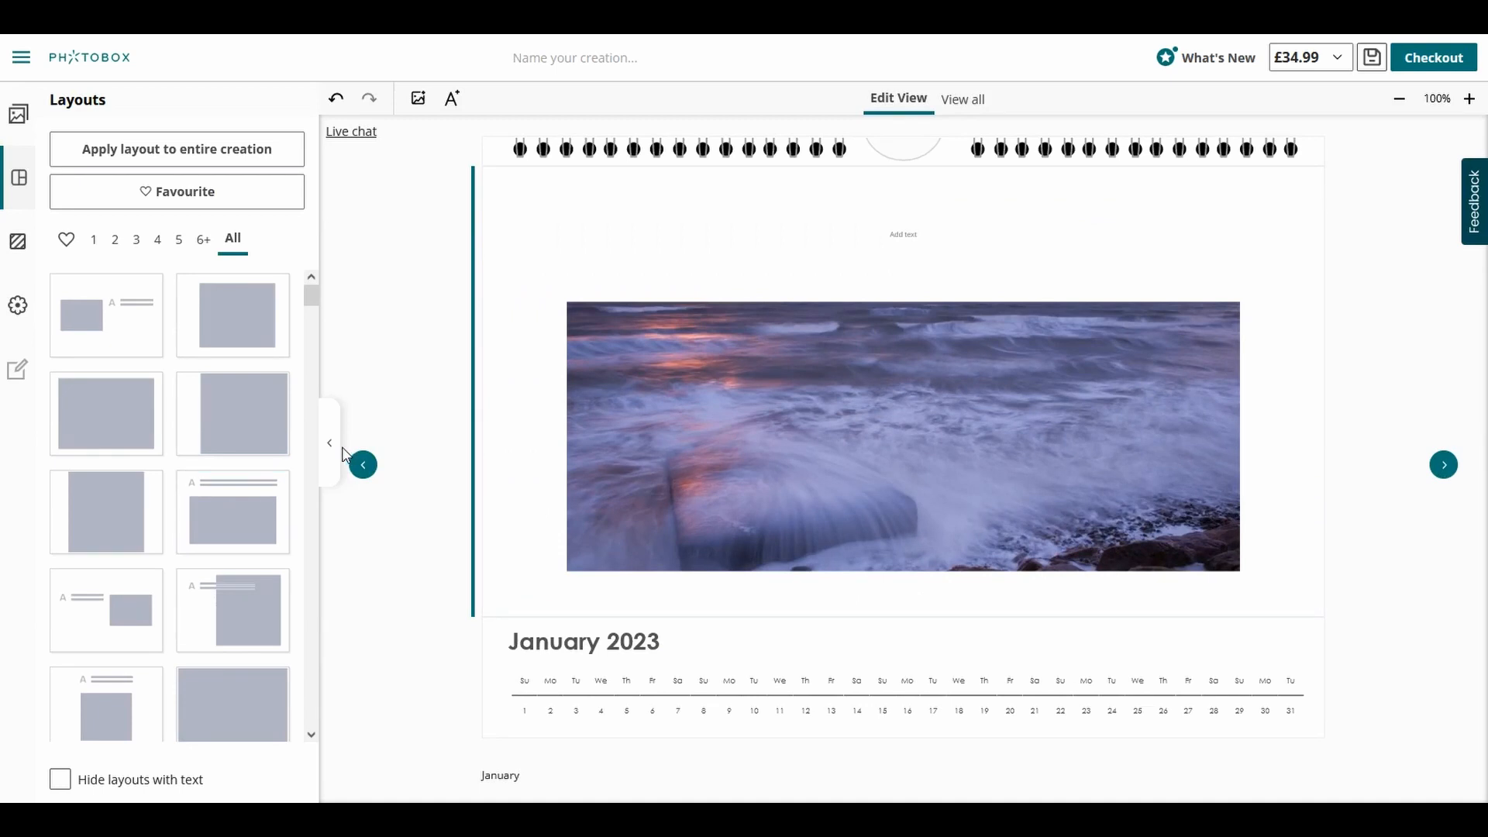
{"action": "key", "text": "ctrl+z"}
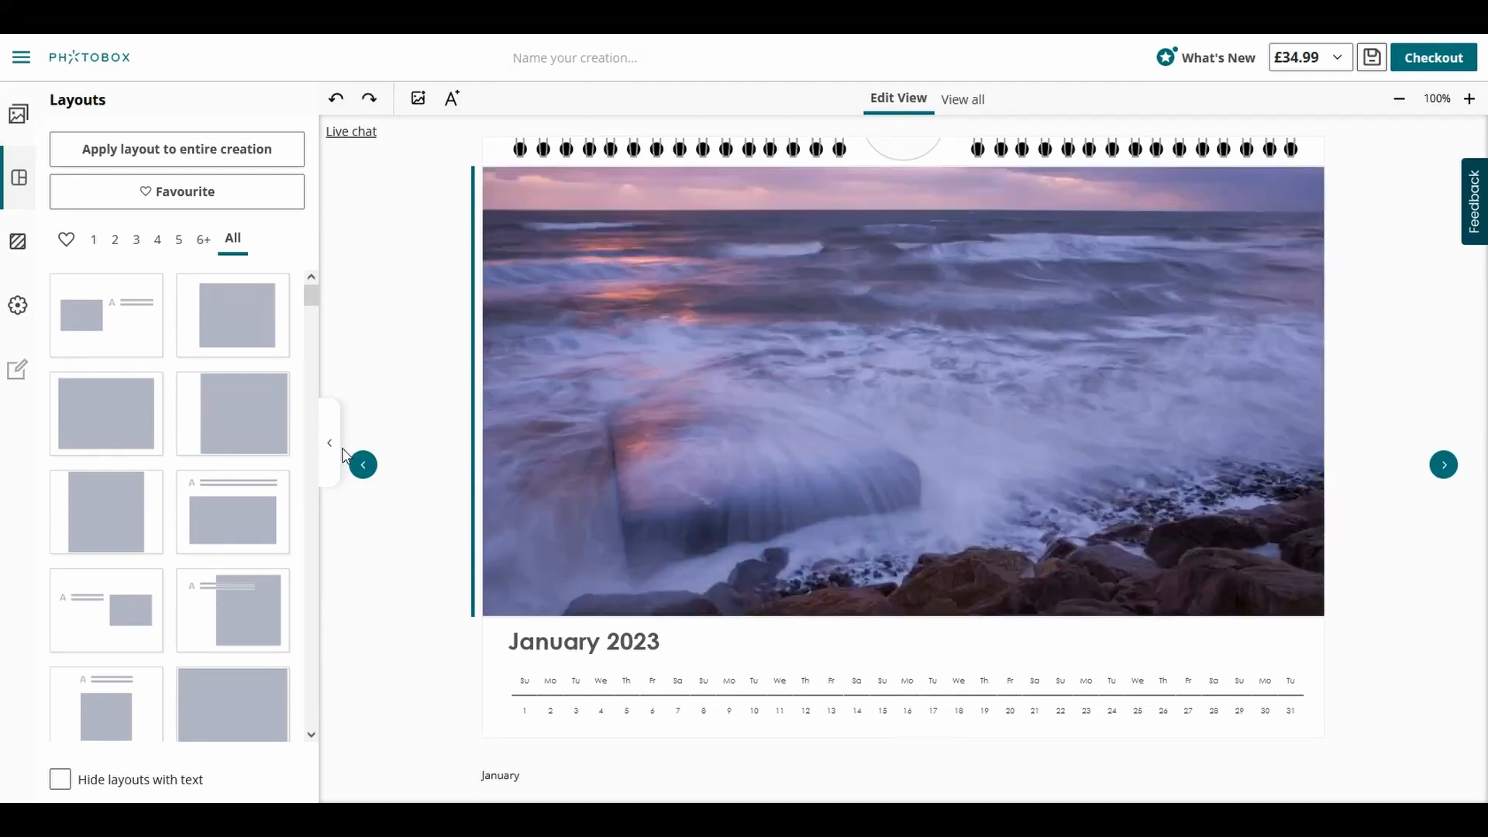
{"action": "left_click", "coordinate": [363, 465]}
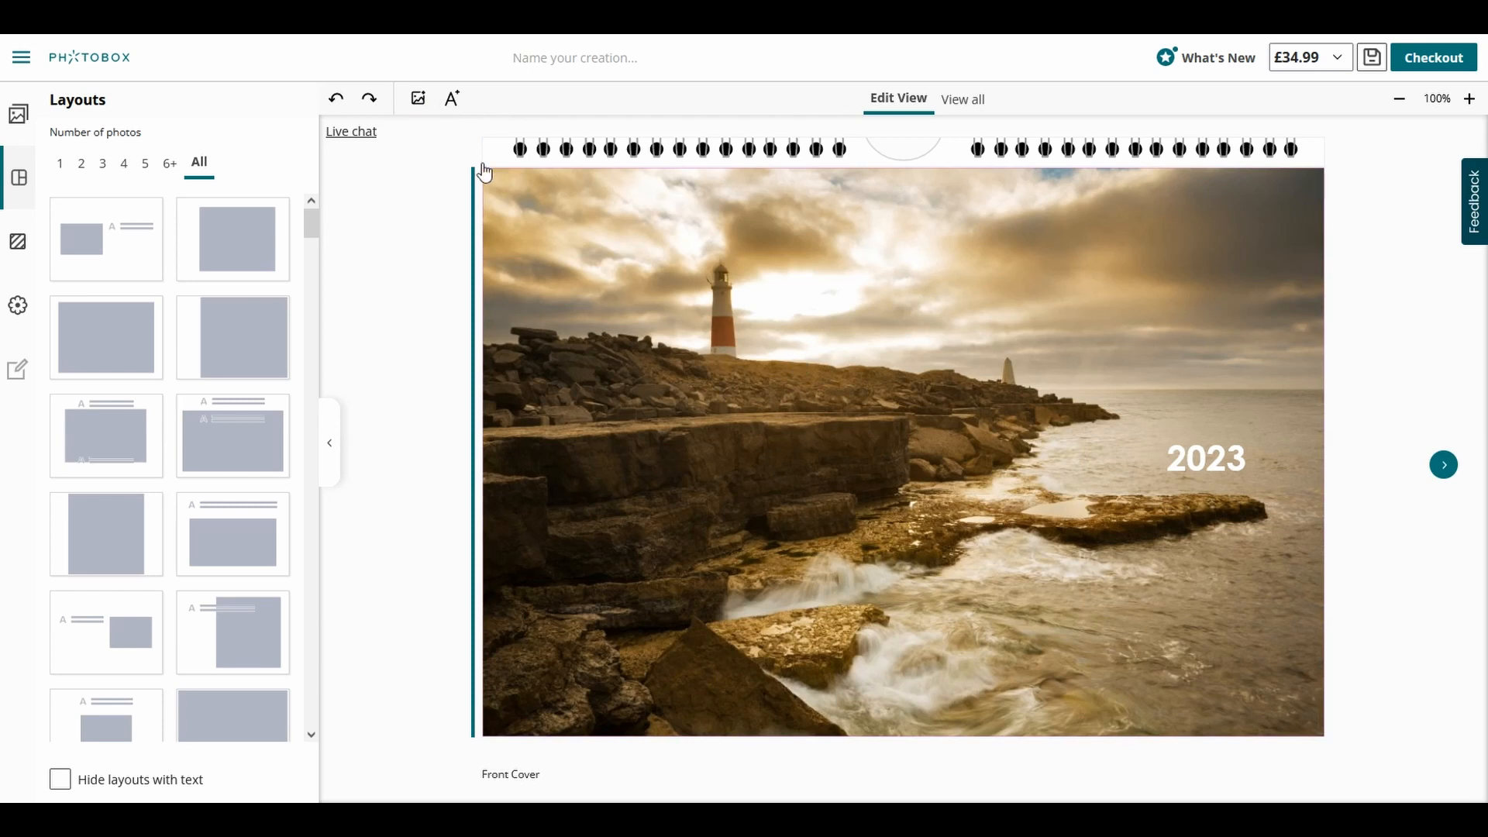
Try adding an extra photo frame in the upper part of the front cover, and undo its placement.
{"action": "left_click", "coordinate": [420, 100]}
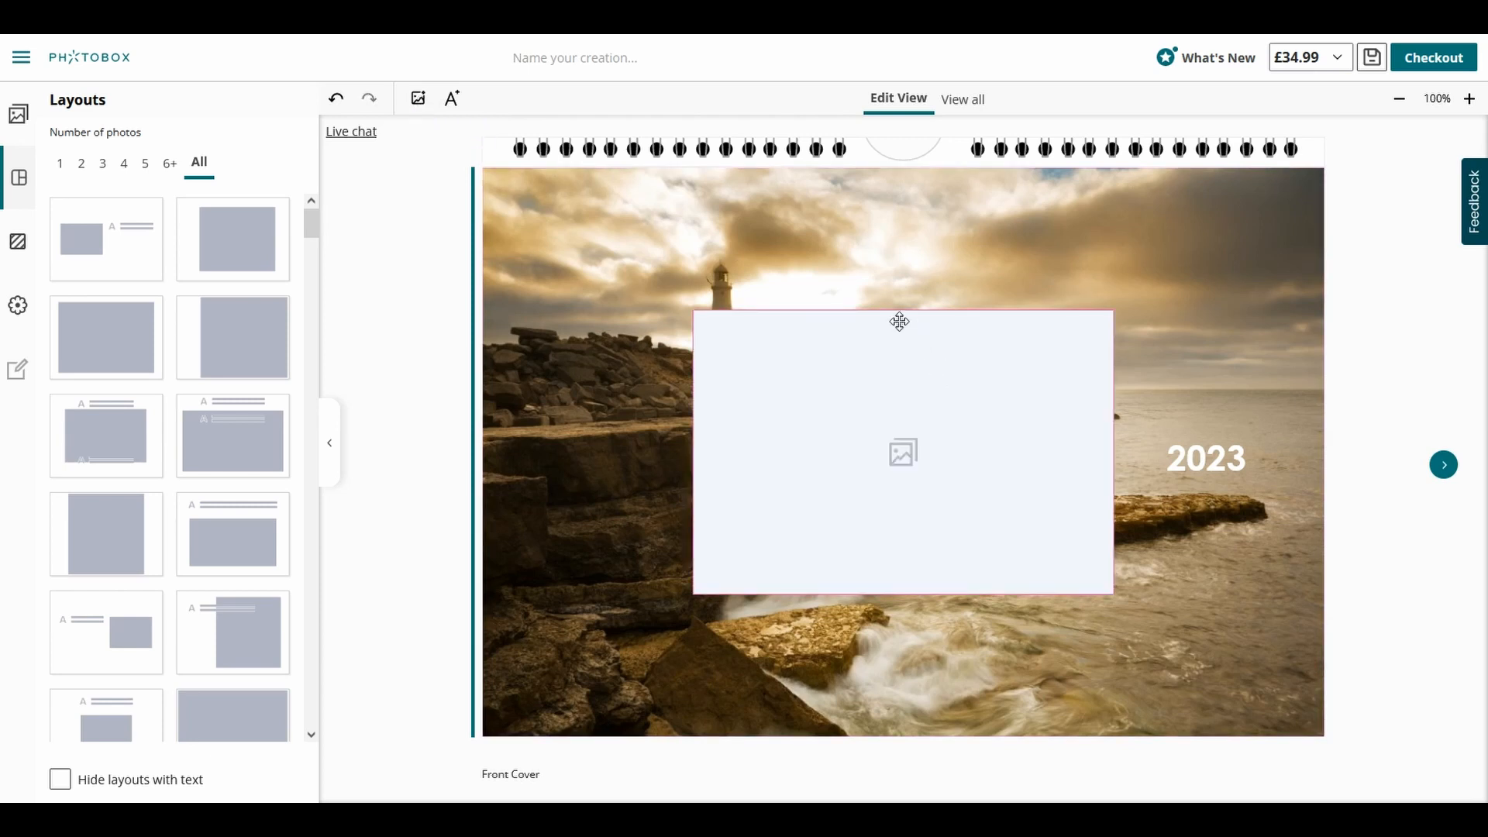
{"action": "left_click_drag", "start_coordinate": [899, 321], "coordinate": [1003, 214]}
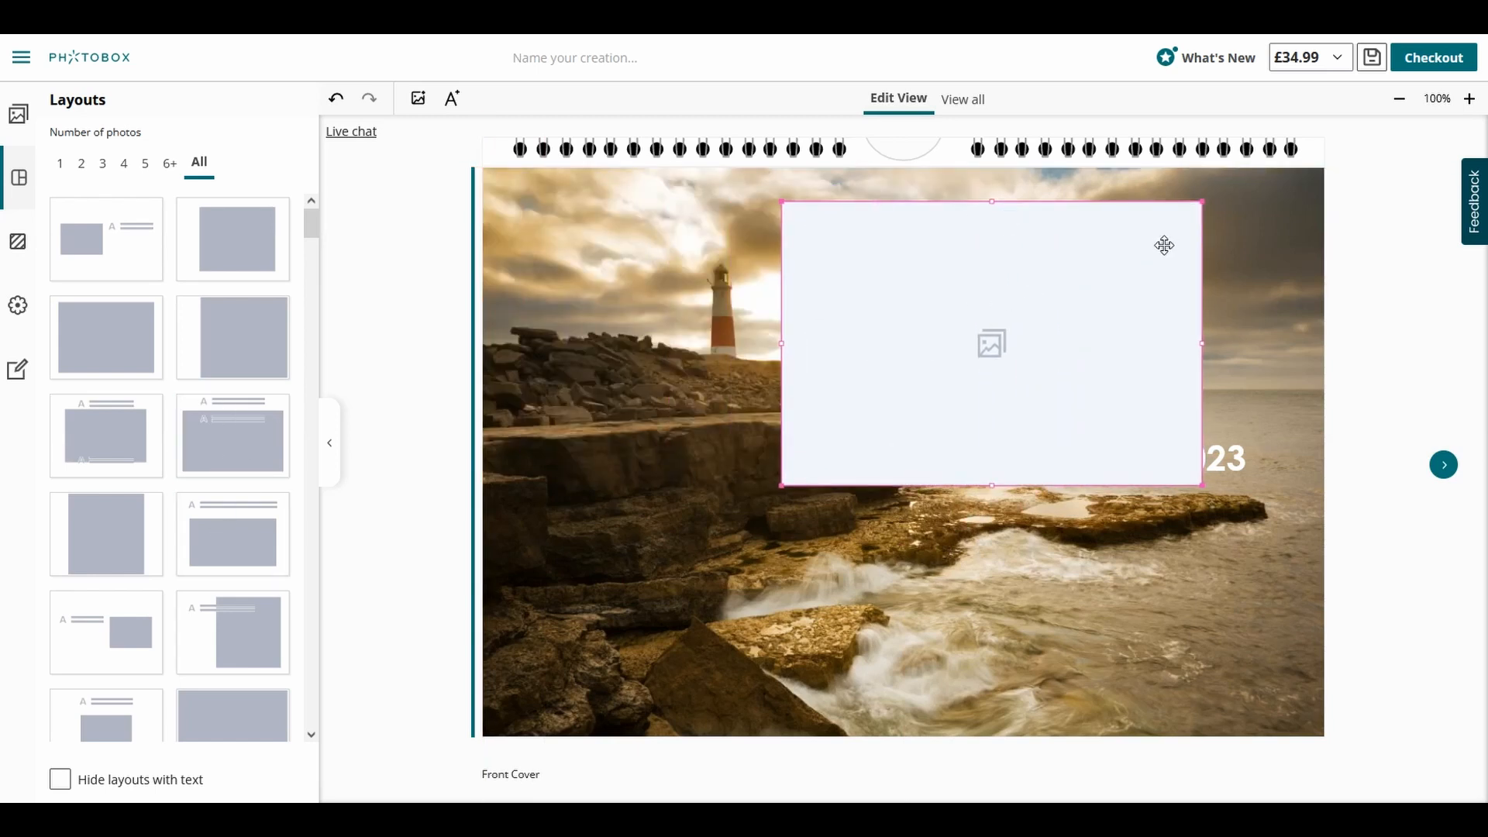
{"action": "key", "text": "ctrl+z"}
{"action": "key", "text": "ctrl+z"}
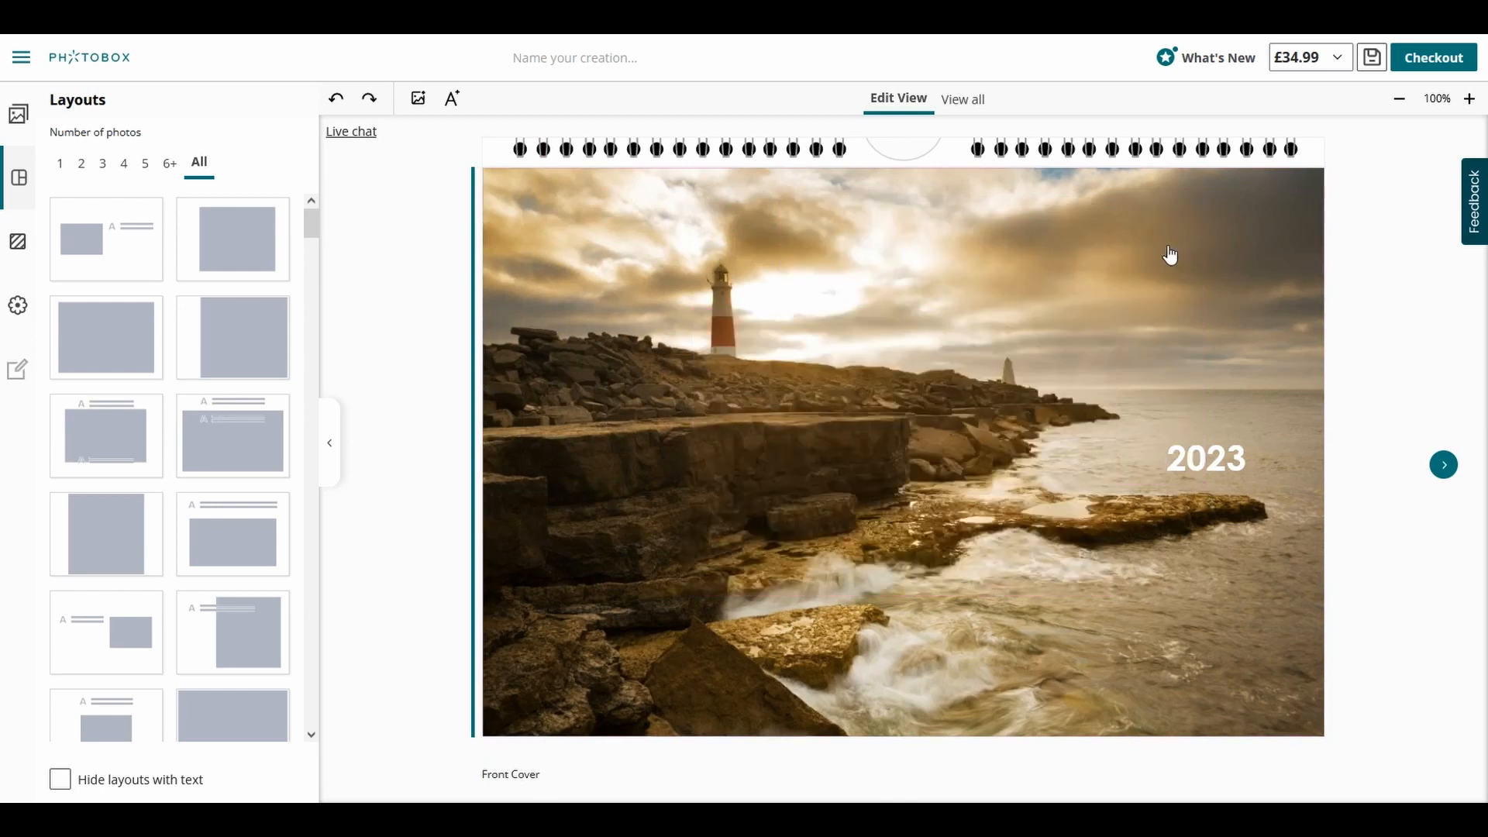
Add a text box reading SEASCAPES in the sky at the cover's upper right.
{"action": "left_click", "coordinate": [453, 103]}
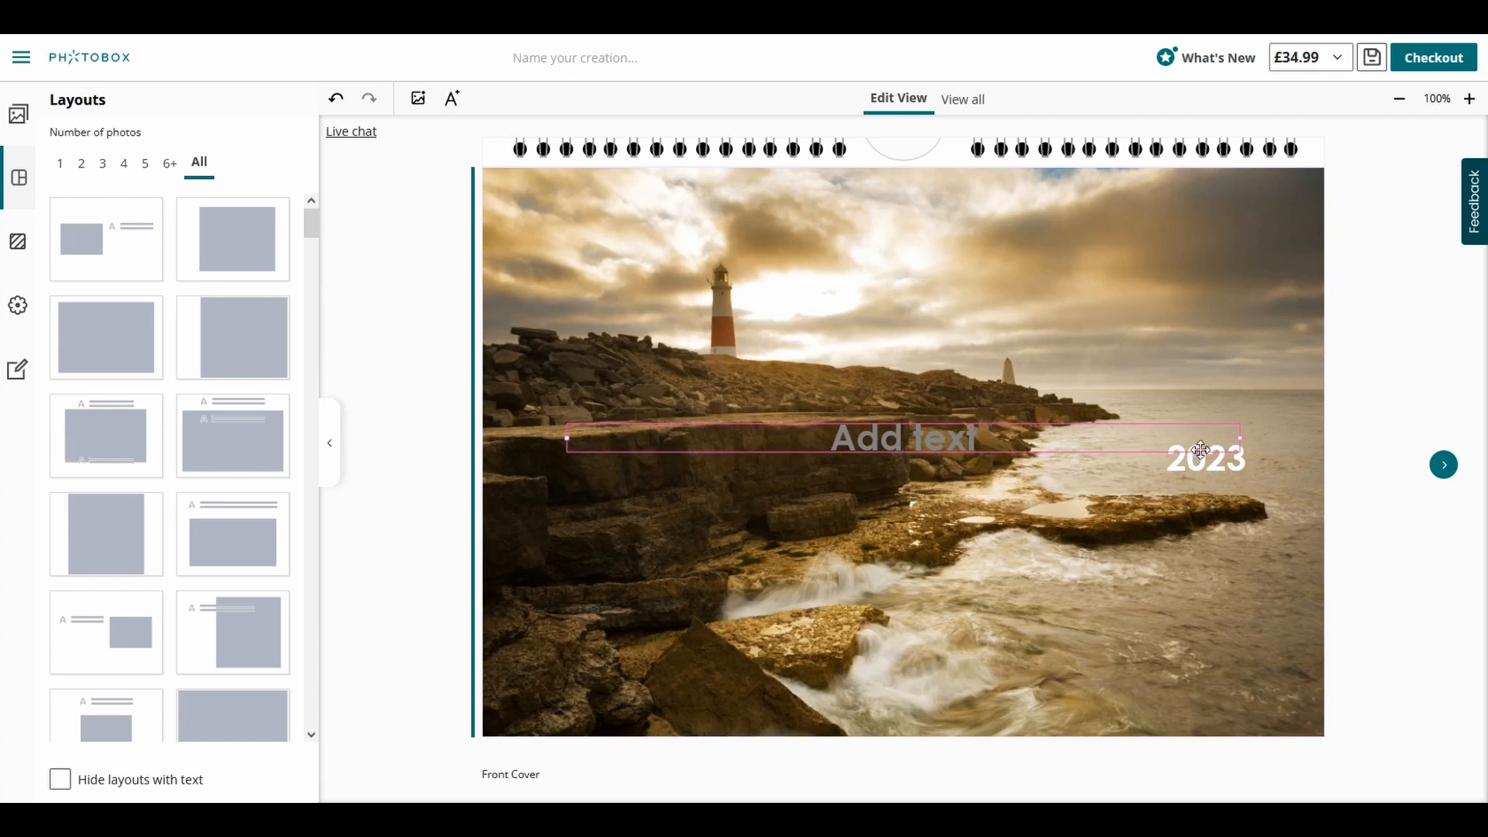
{"action": "left_click_drag", "start_coordinate": [1231, 441], "coordinate": [1224, 242]}
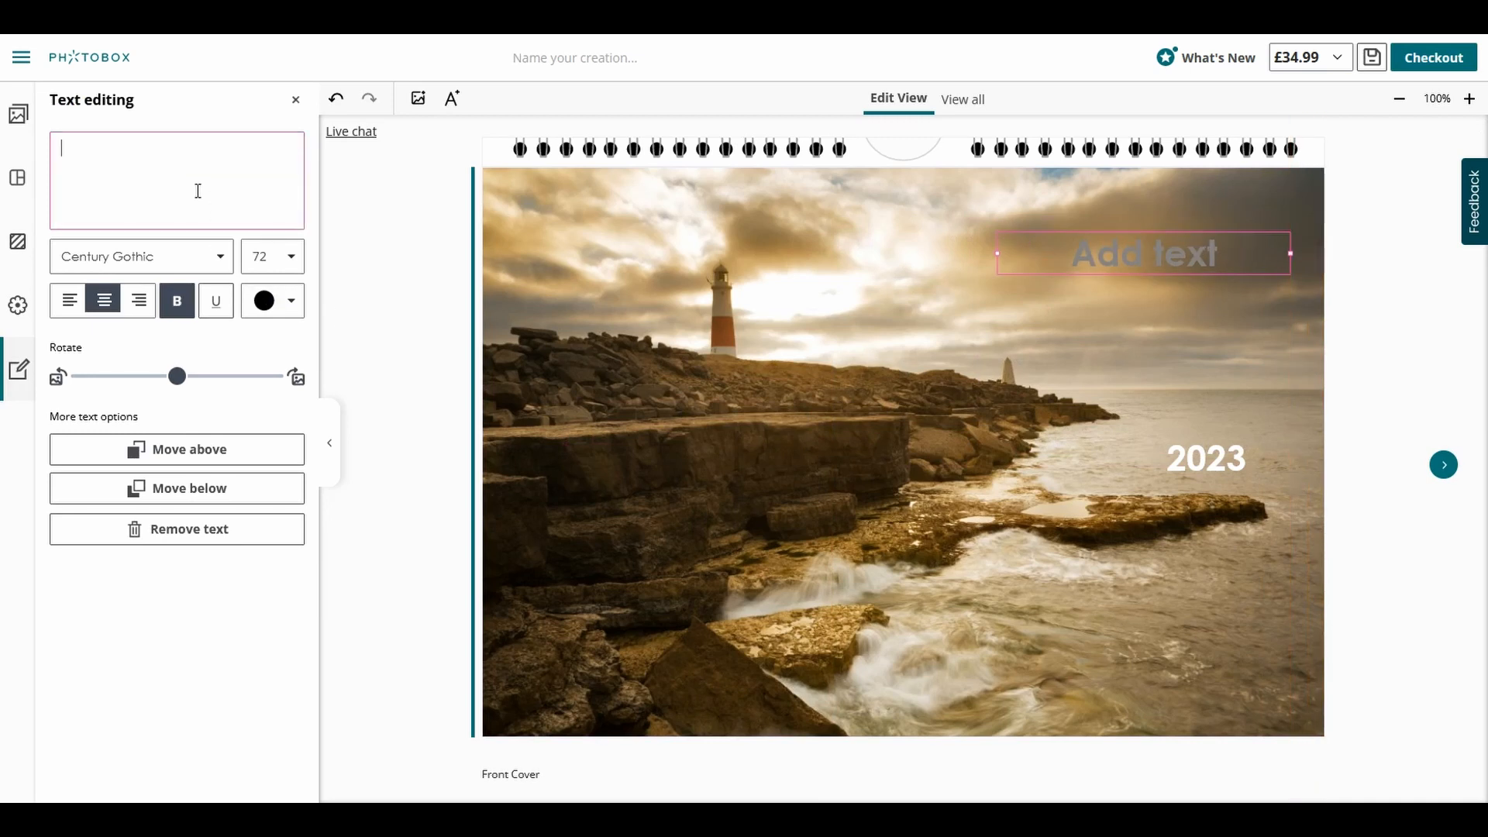
{"action": "type", "text": "sEA"}
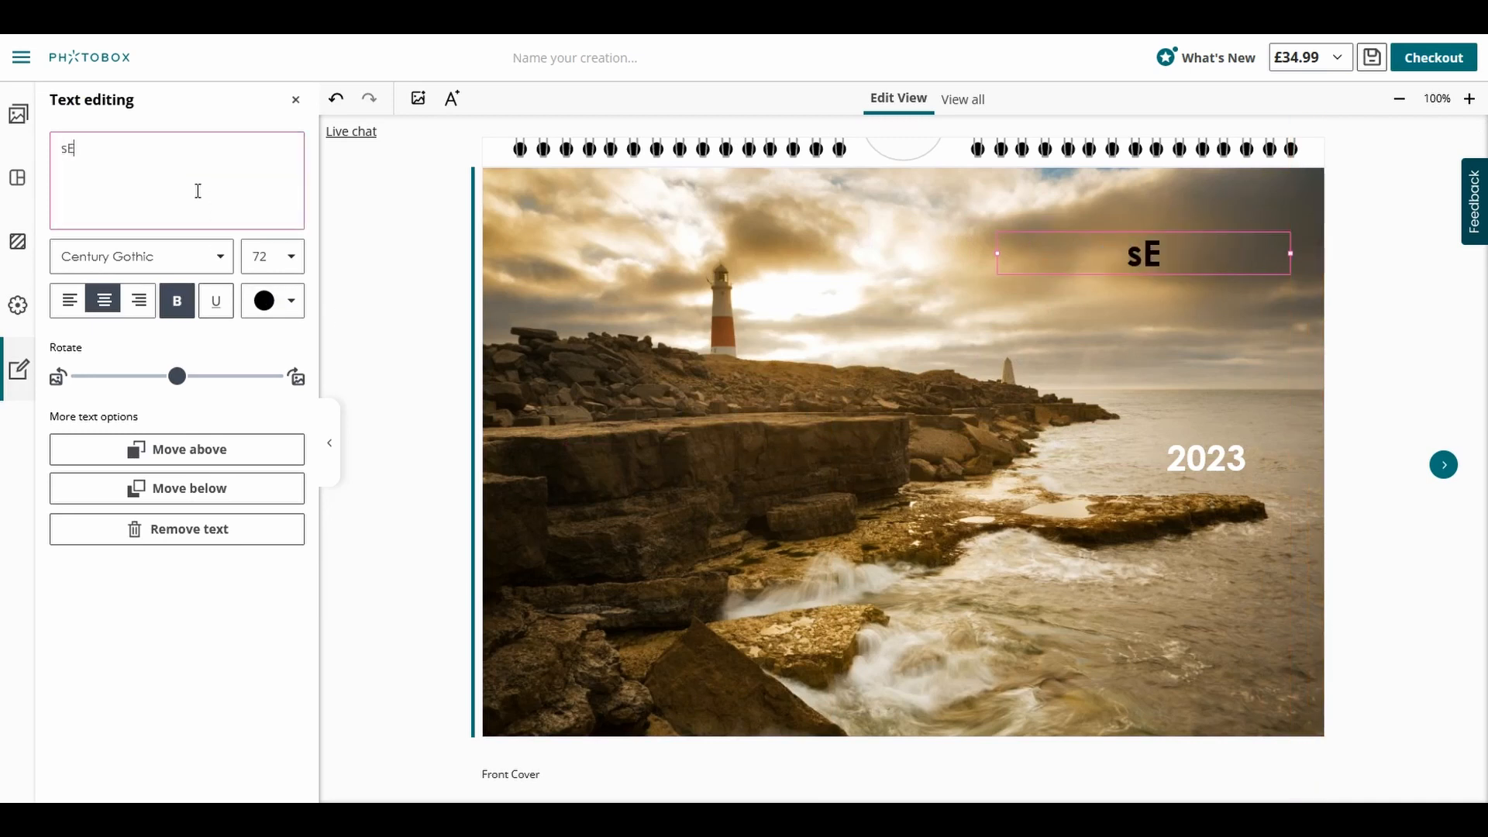
{"action": "key", "text": "BackSpace"}
{"action": "key", "text": "BackSpace"}
{"action": "key", "text": "BackSpace"}
{"action": "type", "text": "SEASCAPES"}
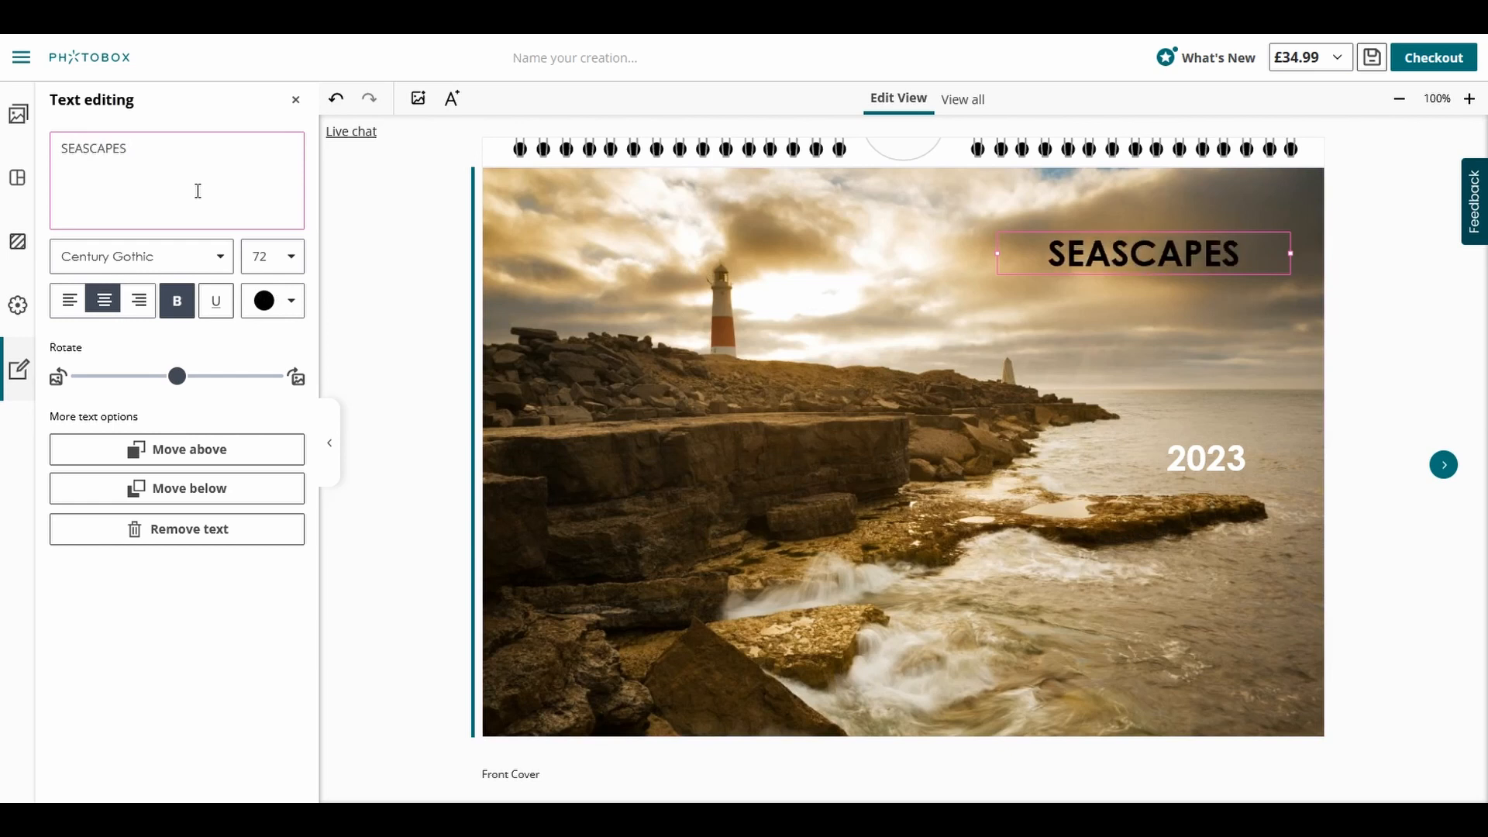
Change the SEASCAPES title's colour to white and move it slightly up and to the right.
{"action": "left_click", "coordinate": [200, 259]}
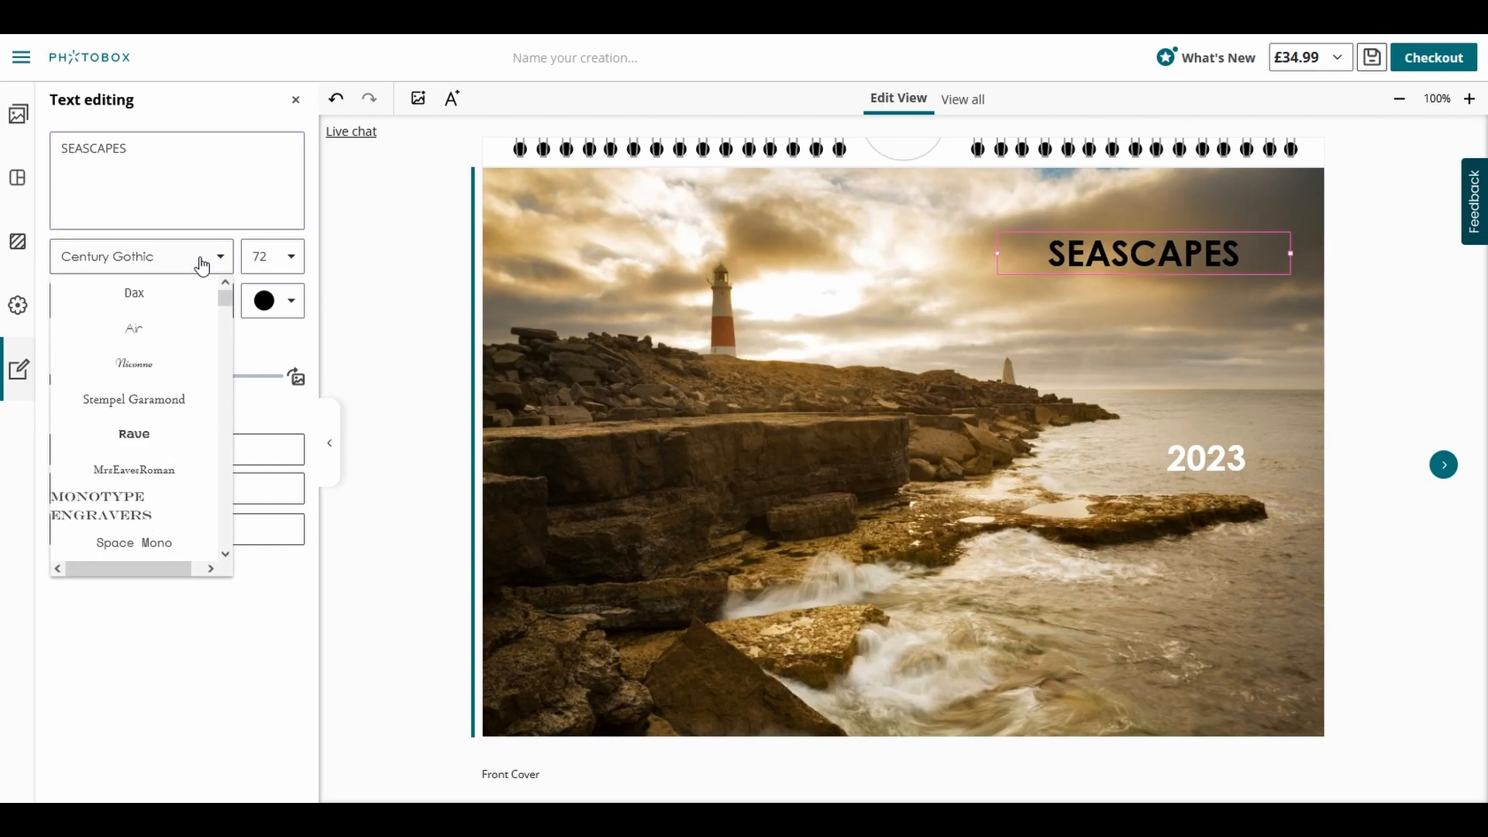
{"action": "left_click", "coordinate": [281, 355]}
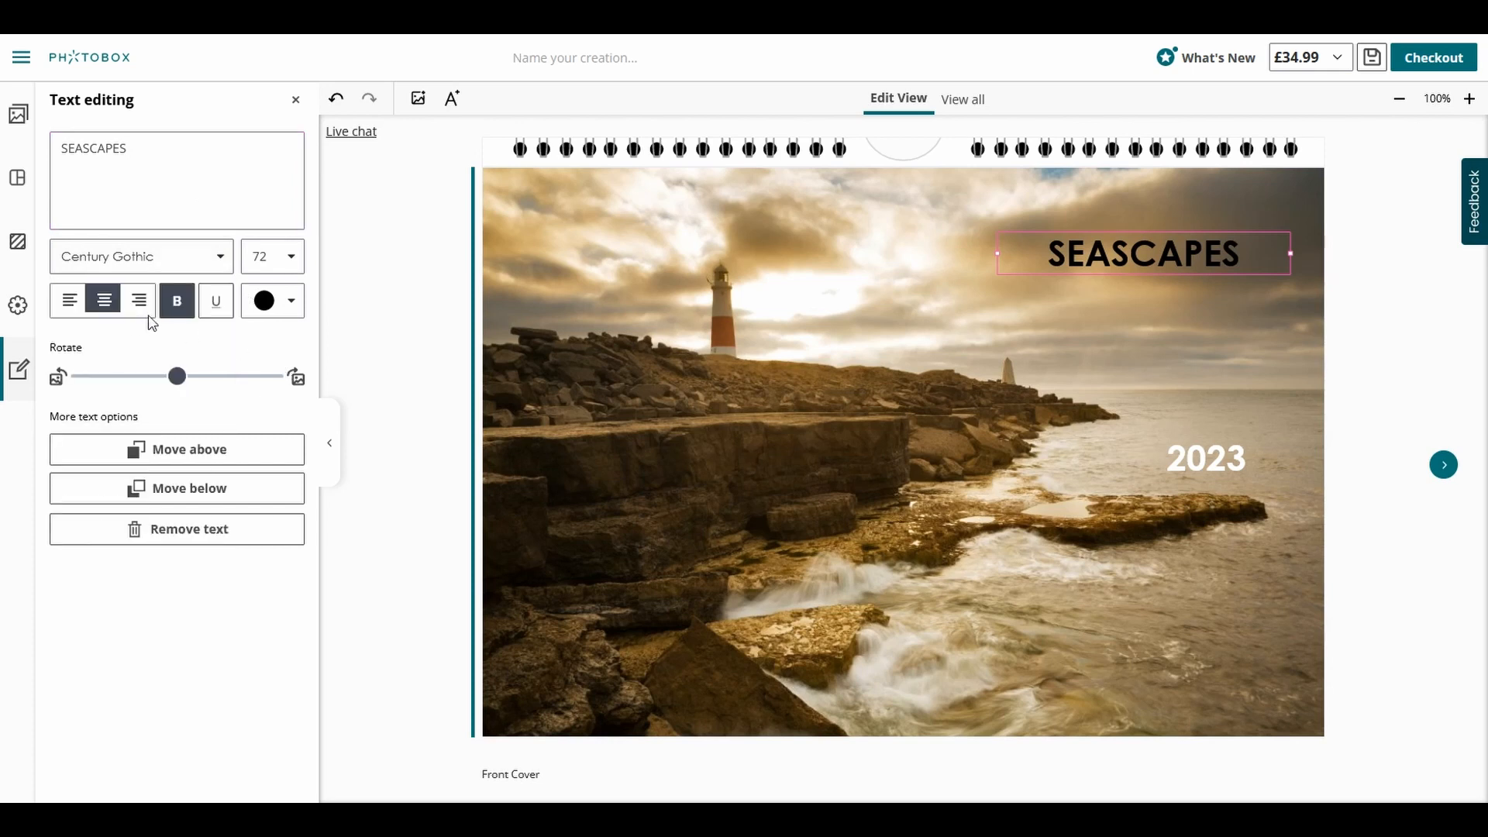
{"action": "left_click", "coordinate": [280, 303]}
{"action": "left_click", "coordinate": [273, 350]}
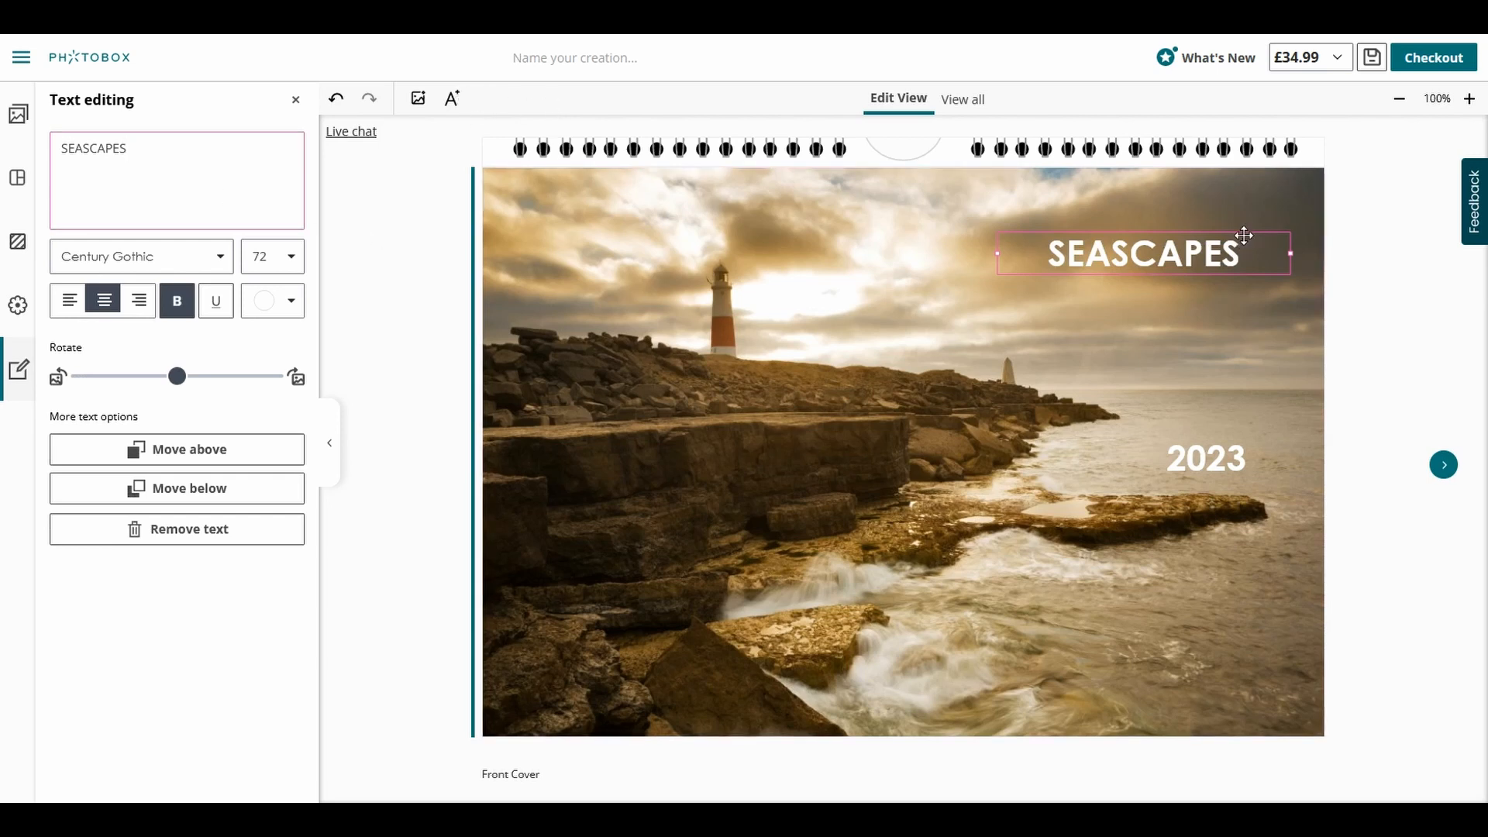
{"action": "left_click_drag", "start_coordinate": [1247, 228], "coordinate": [1253, 227]}
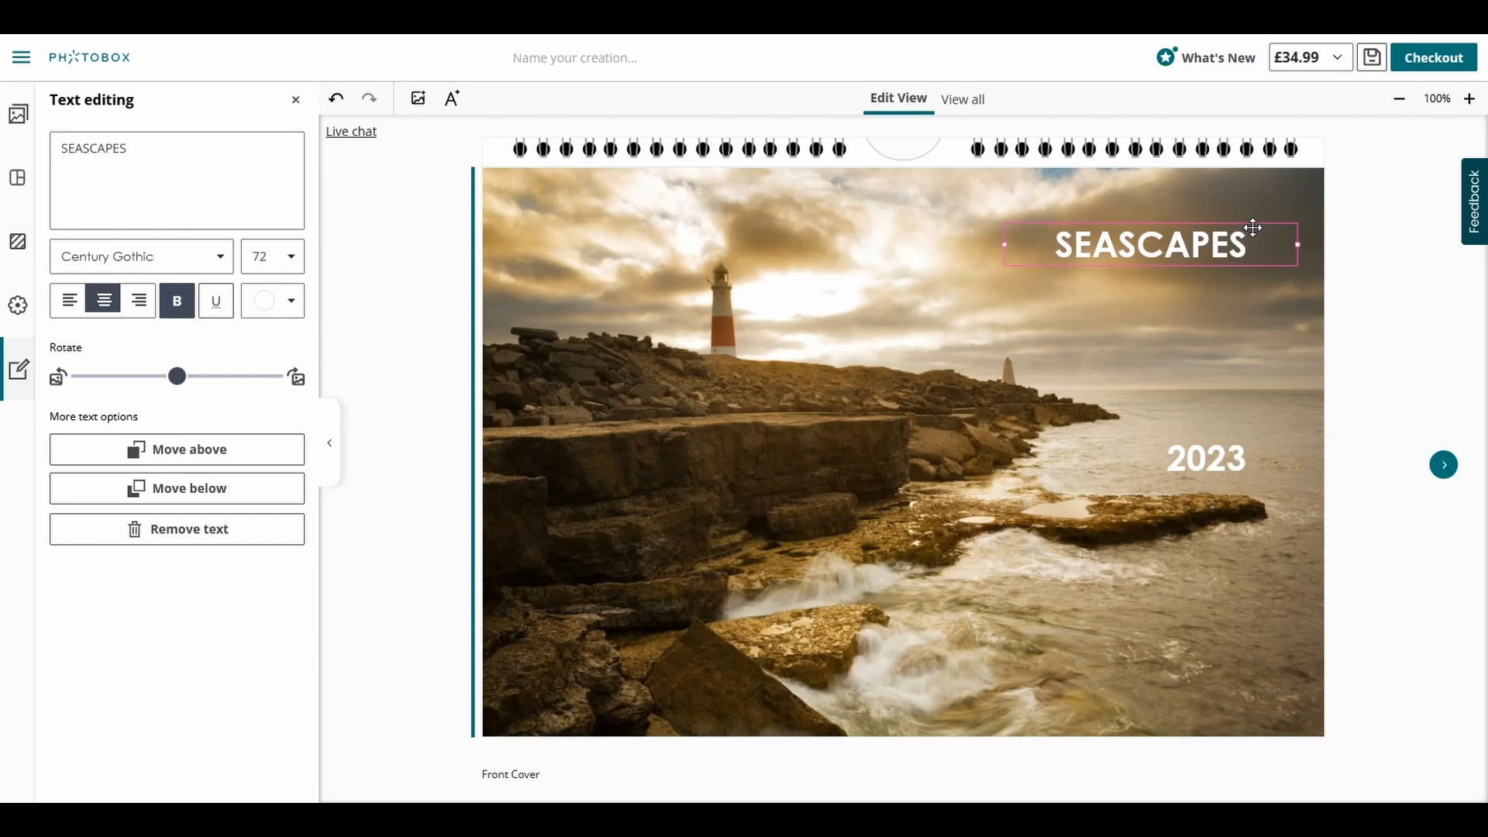
Set the SEASCAPES title's font size to 96 and keep the Century Gothic font.
{"action": "left_click", "coordinate": [291, 257]}
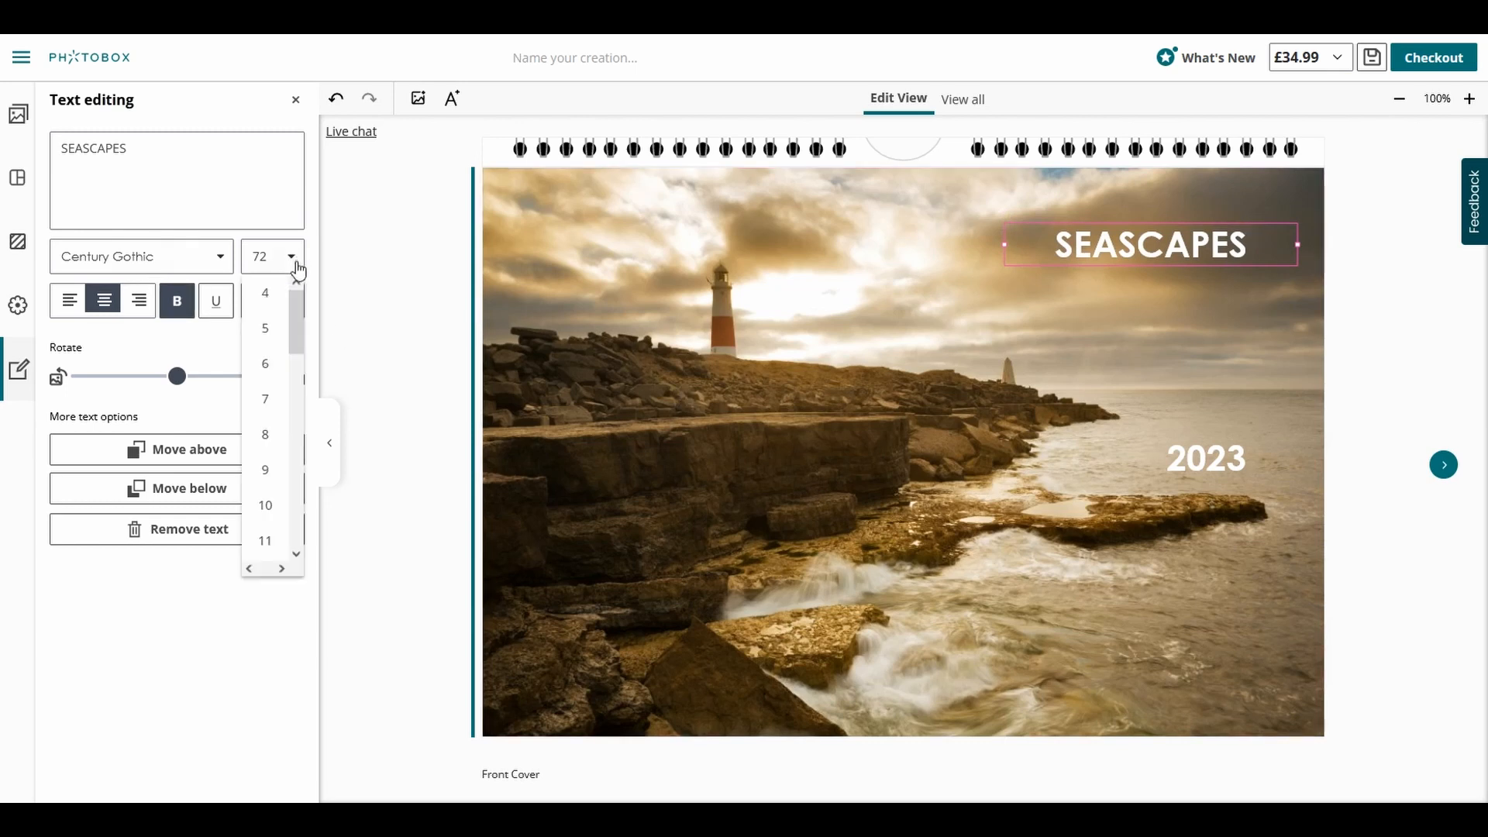
{"action": "left_click_drag", "start_coordinate": [308, 364], "coordinate": [304, 562]}
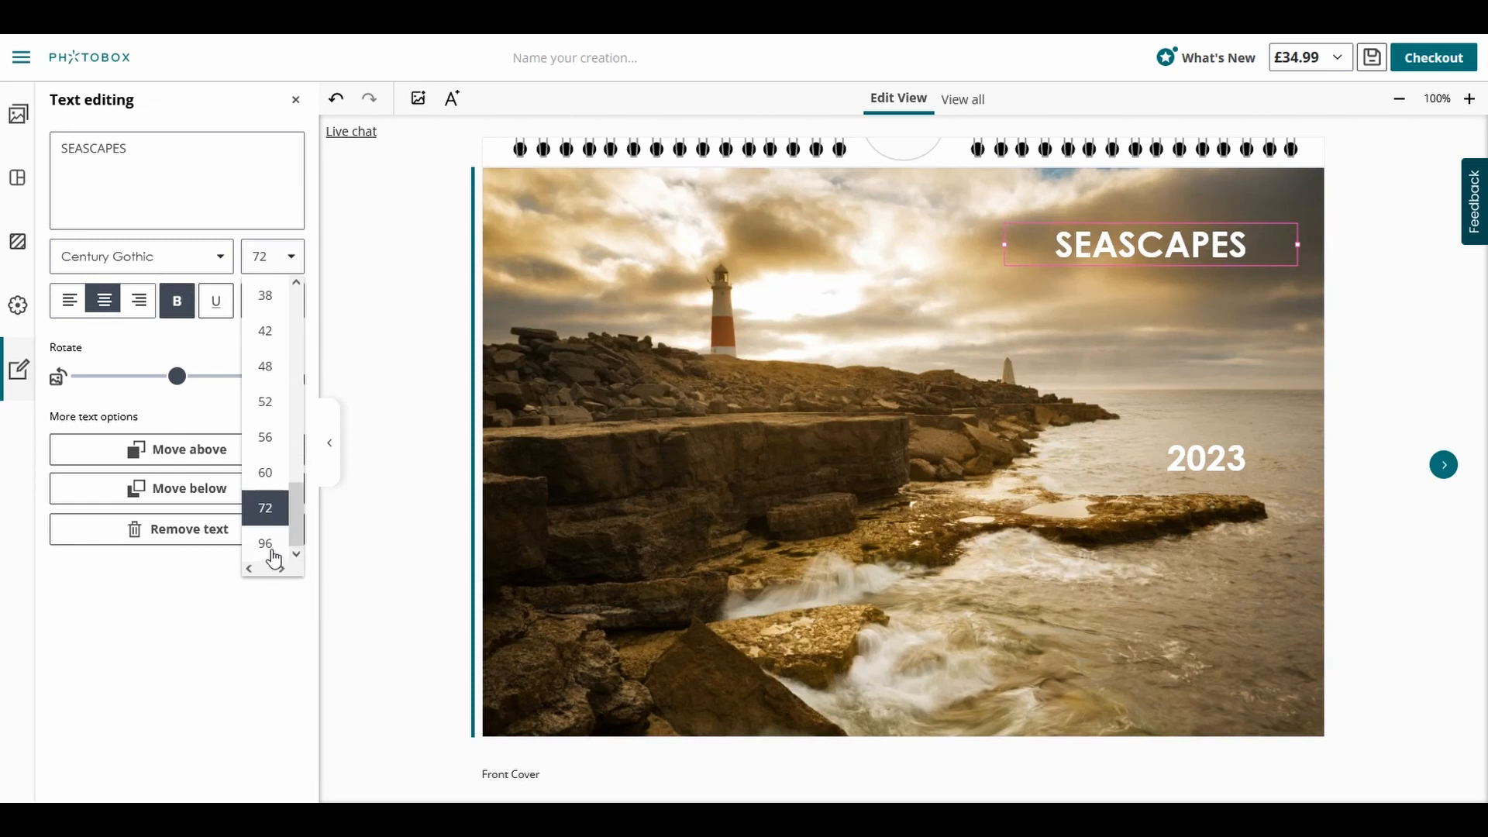
{"action": "left_click", "coordinate": [266, 551]}
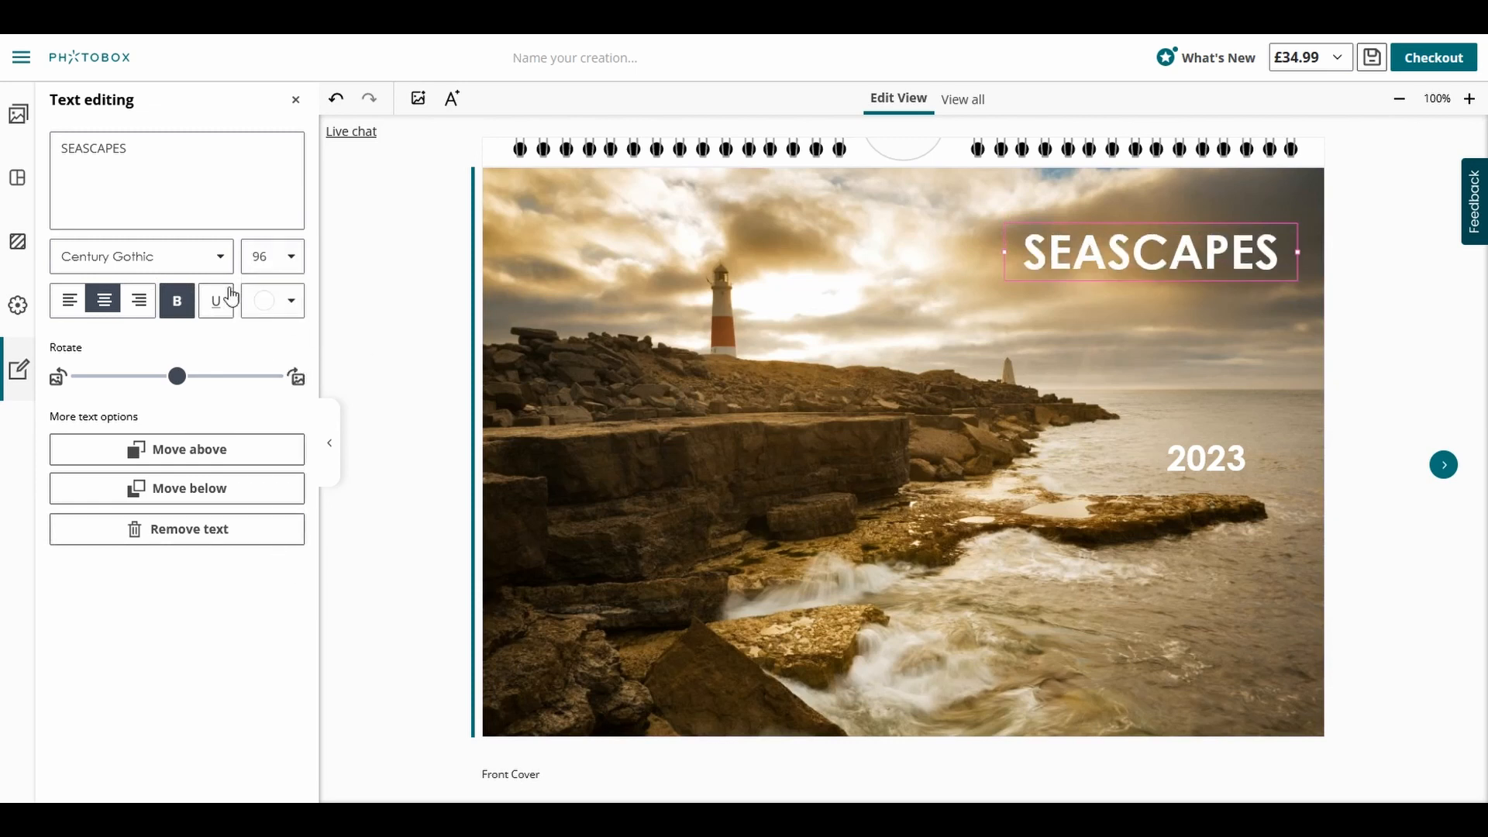
{"action": "left_click", "coordinate": [210, 266]}
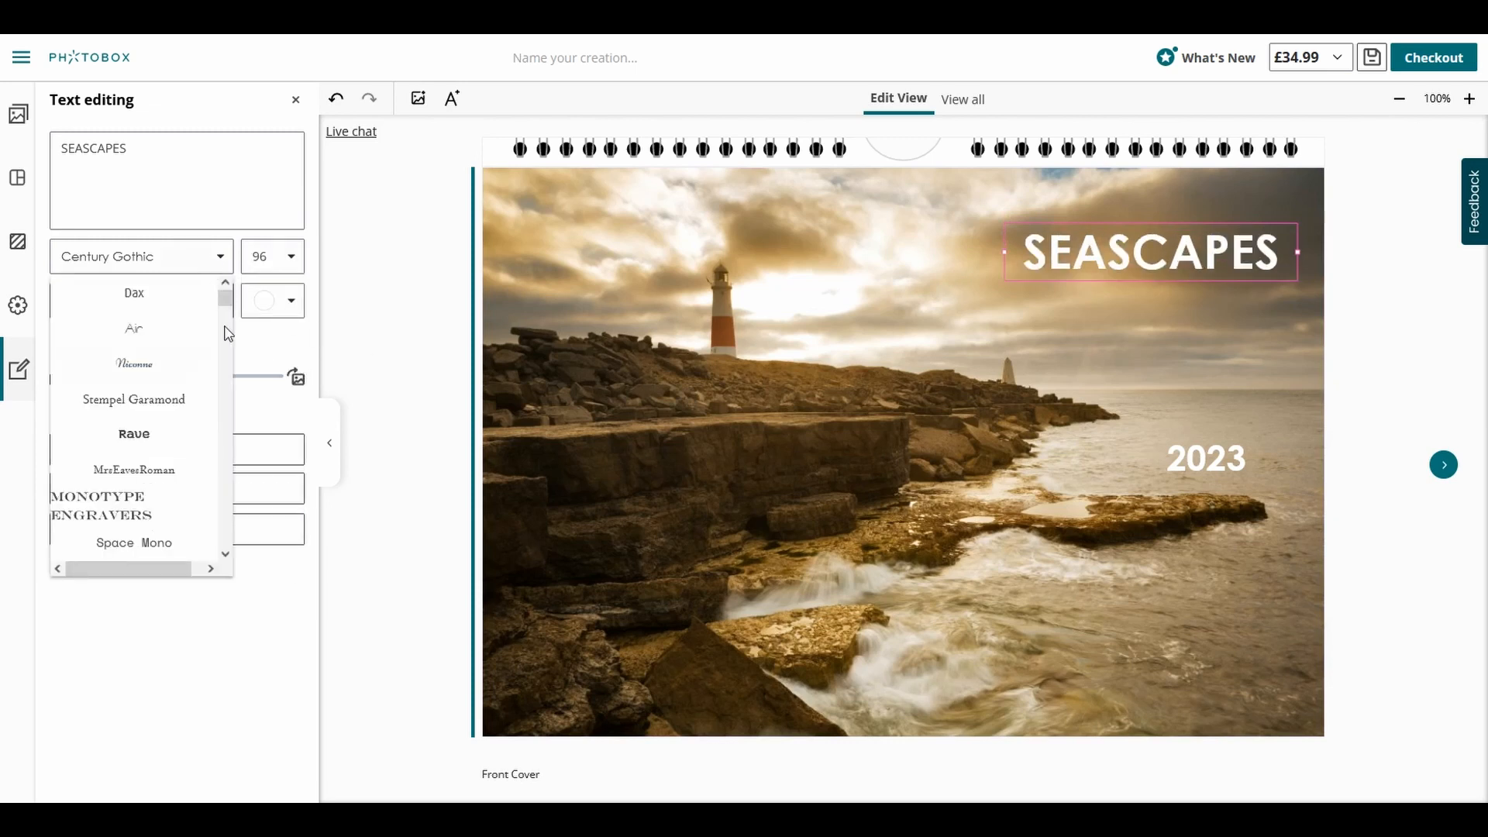
{"action": "left_click", "coordinate": [193, 249]}
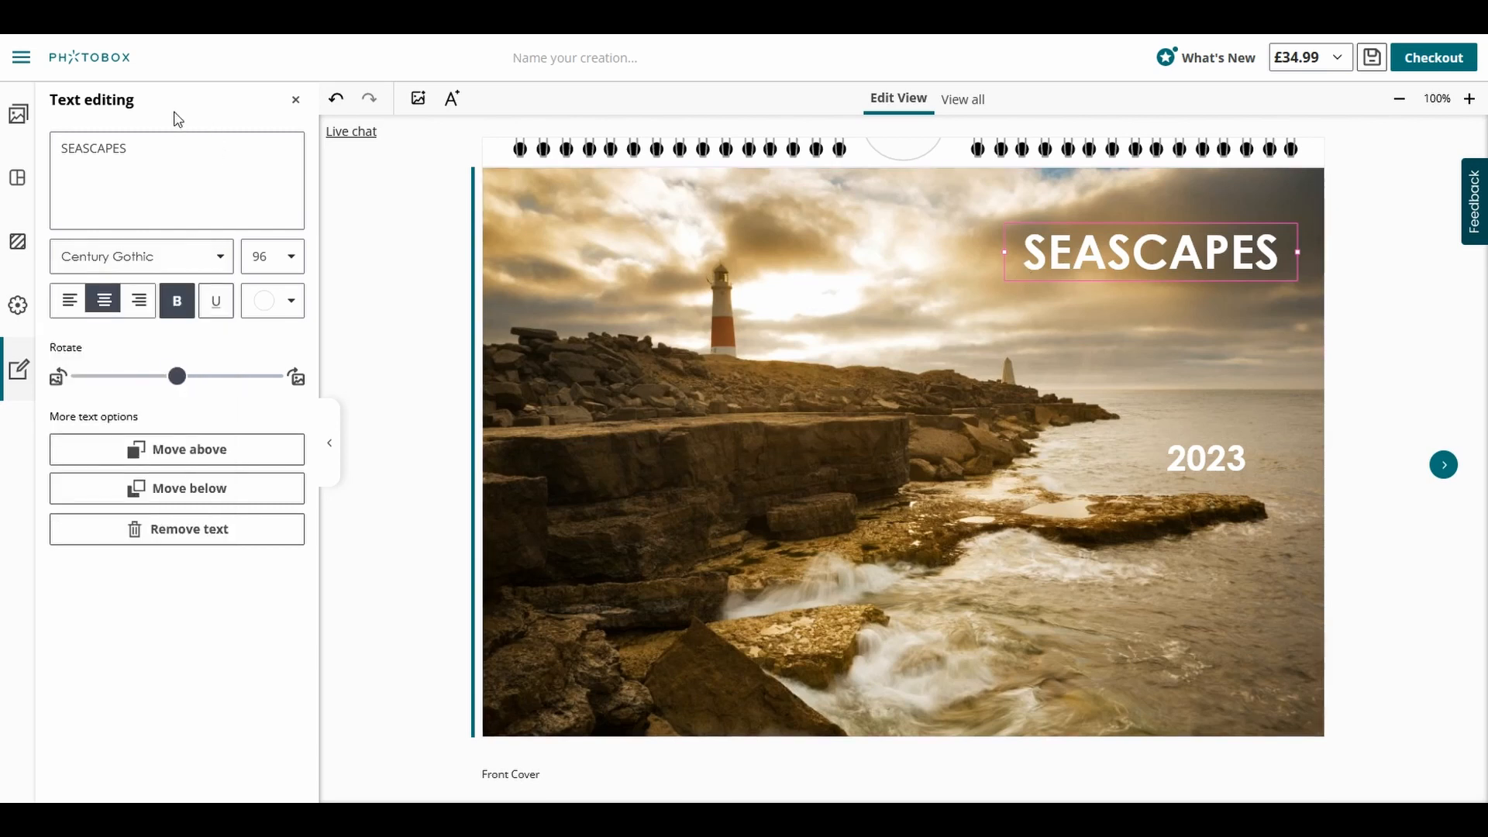
Add a second text box directly beneath the SEASCAPES title and narrow it to about the title's width.
{"action": "left_click", "coordinate": [451, 101]}
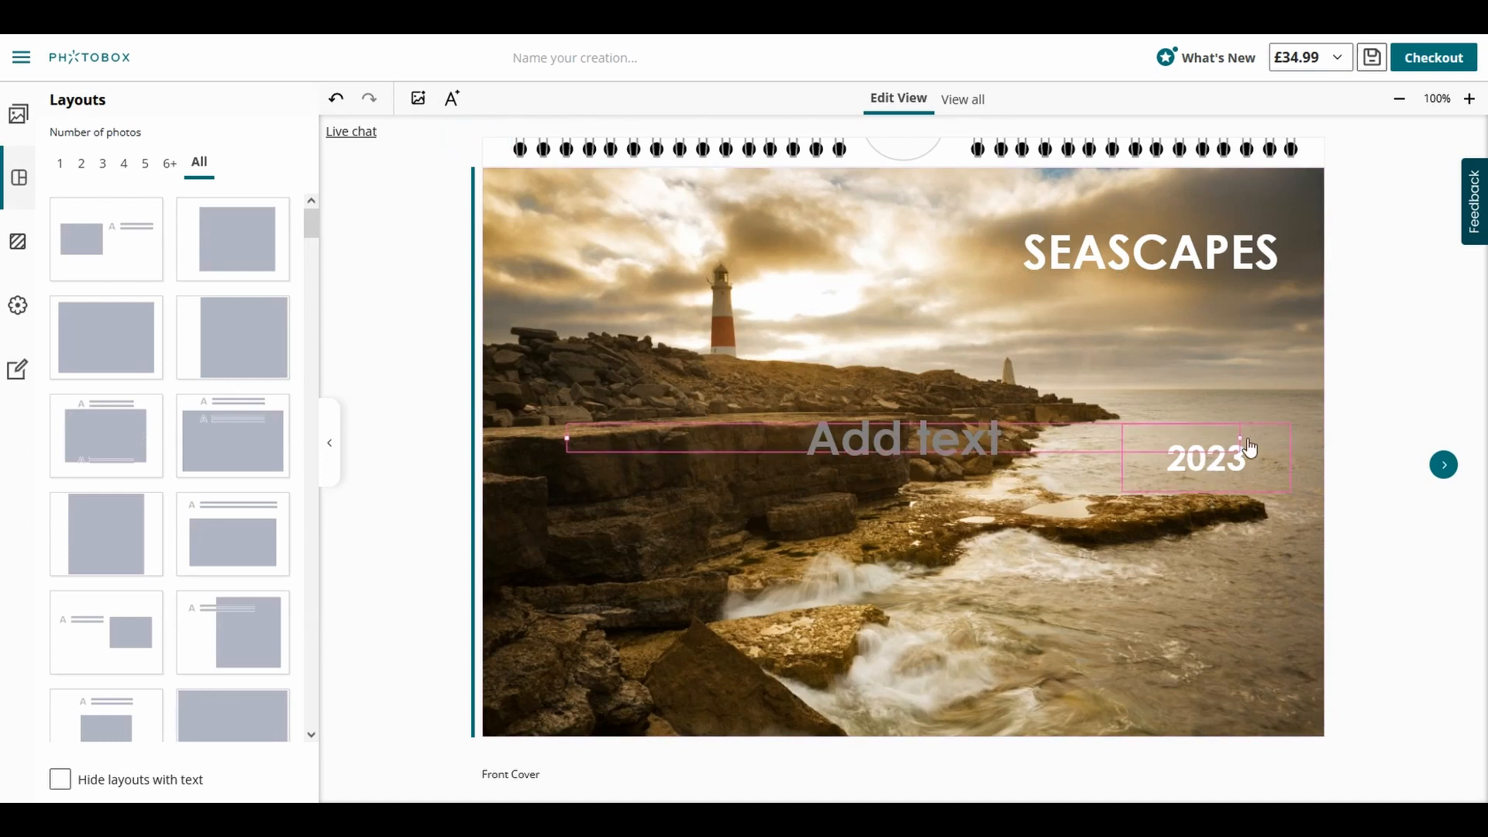
{"action": "left_click_drag", "start_coordinate": [1239, 439], "coordinate": [1016, 428]}
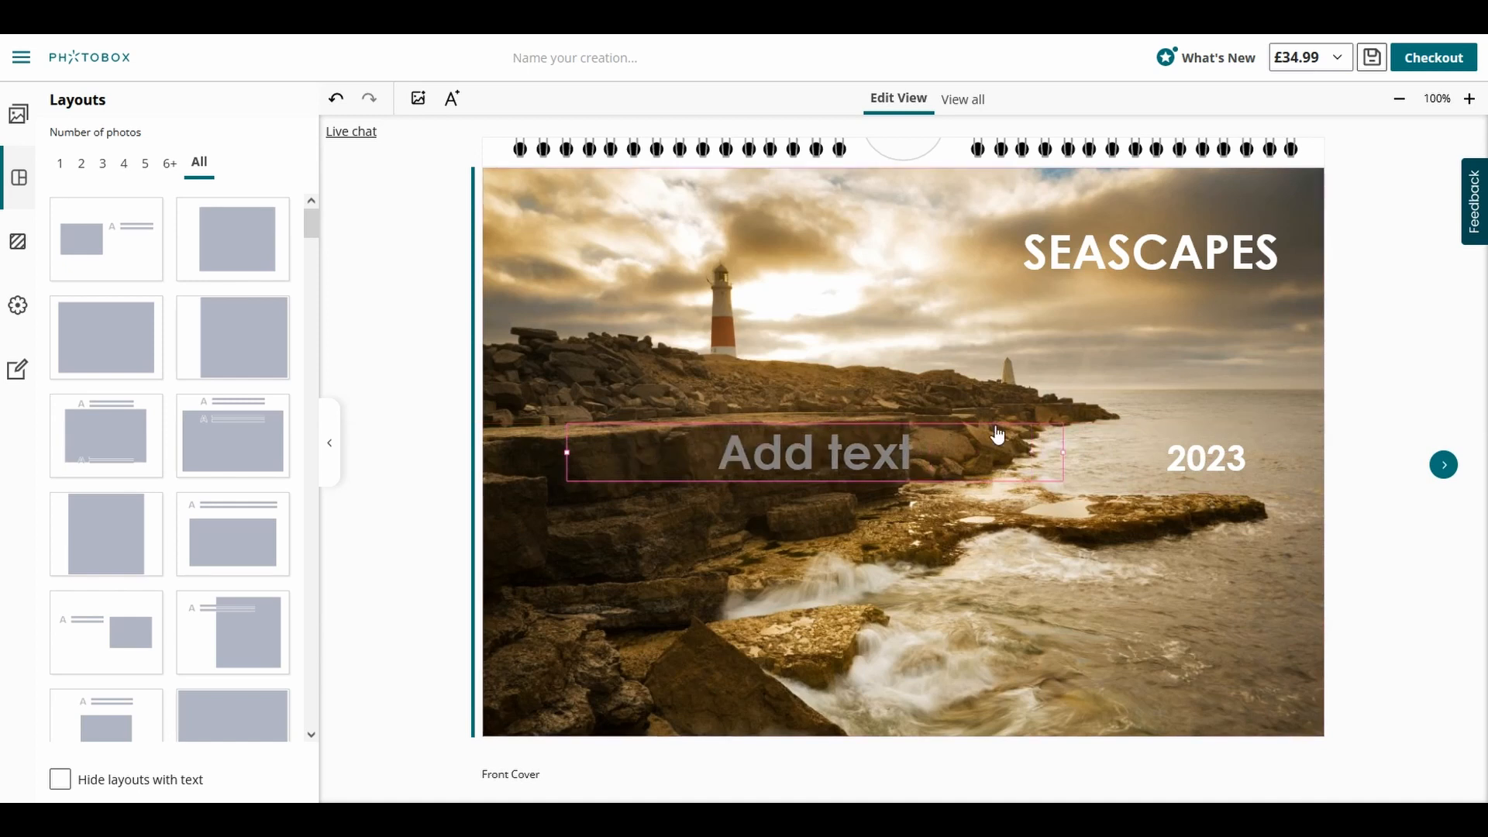
{"action": "left_click_drag", "start_coordinate": [1063, 379], "coordinate": [1292, 309]}
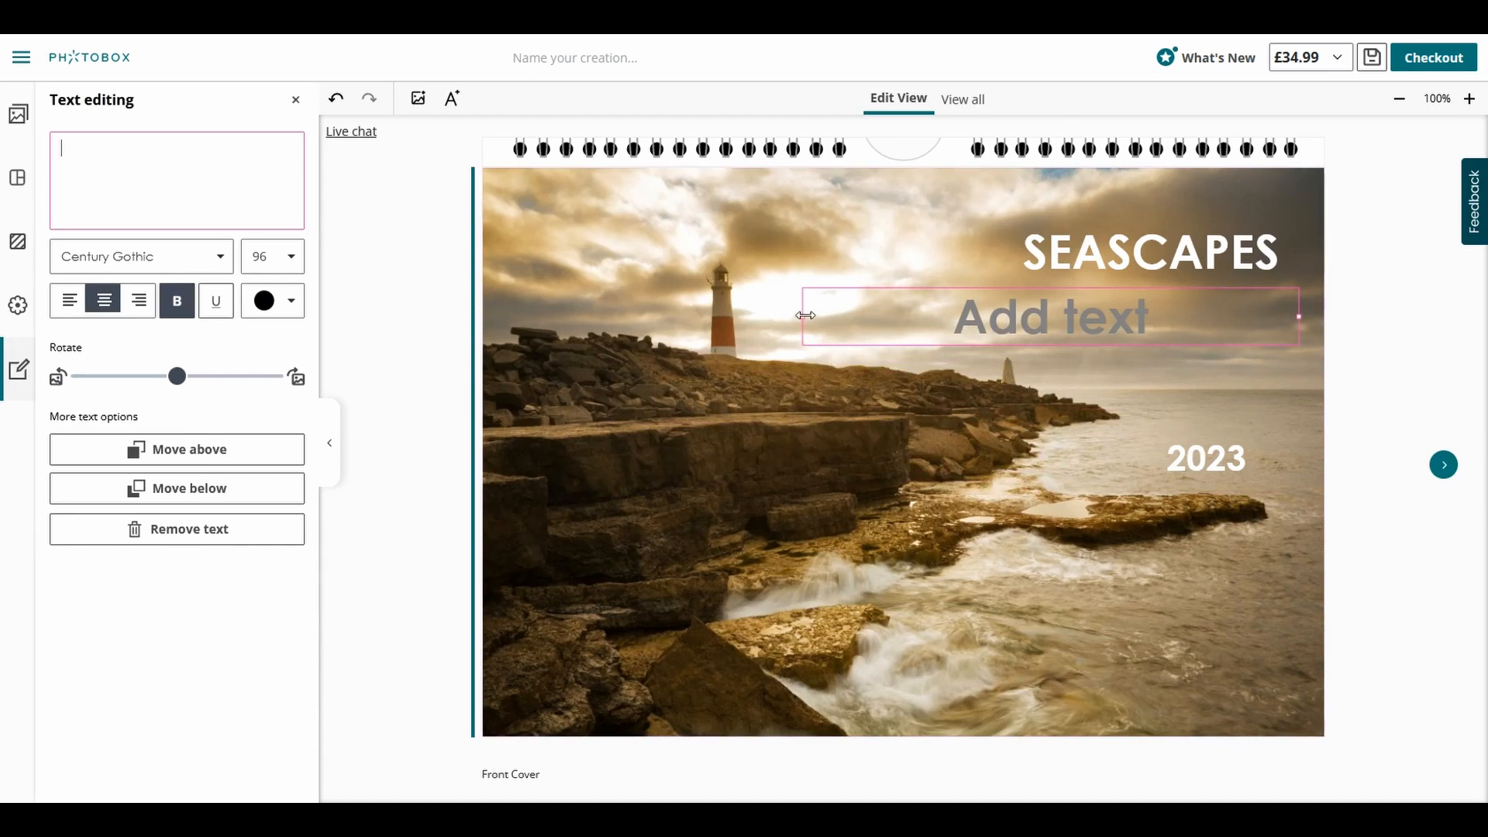
{"action": "left_click_drag", "start_coordinate": [805, 320], "coordinate": [1039, 321]}
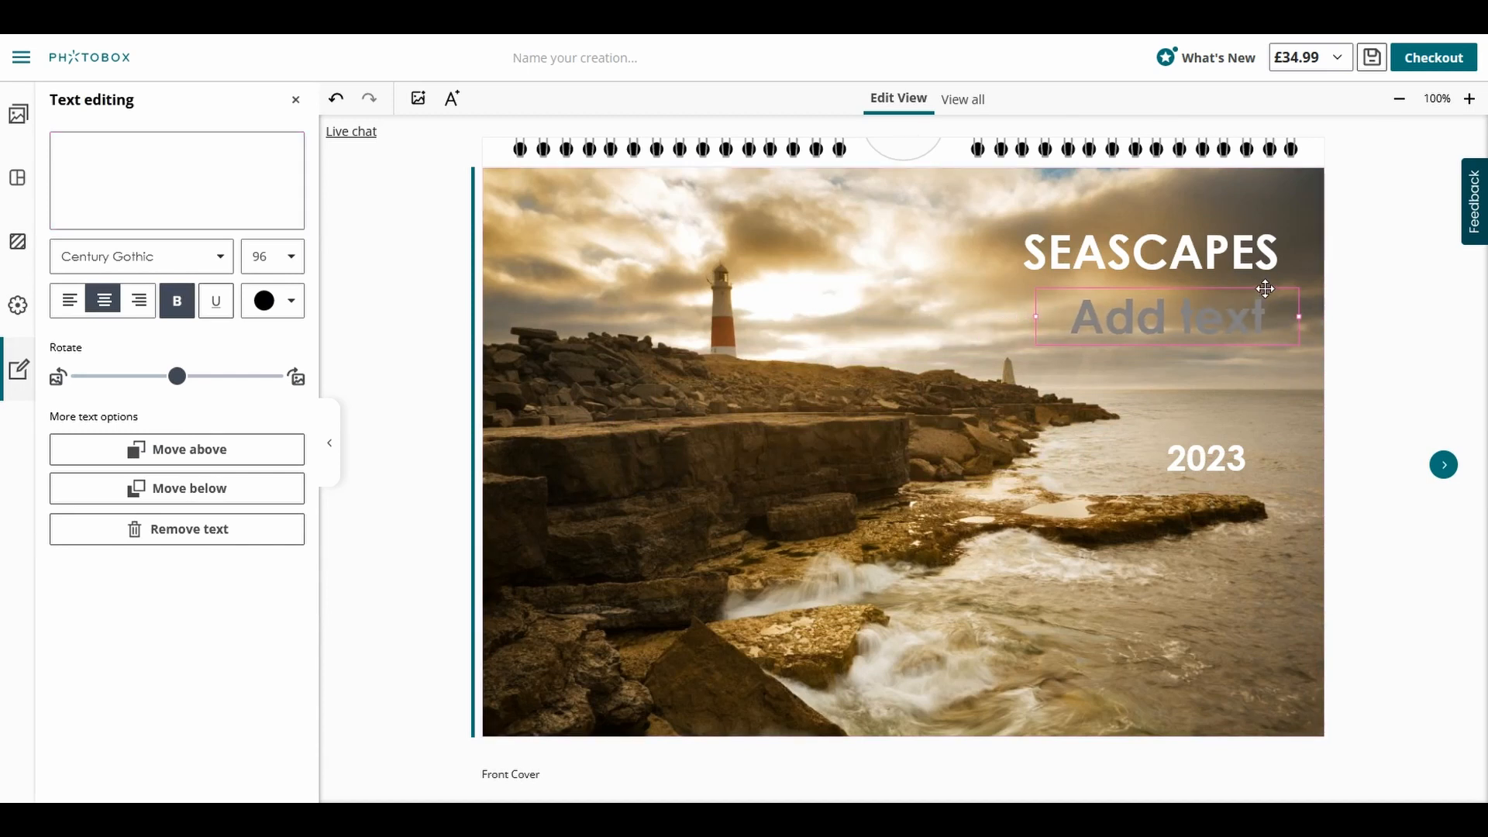
{"action": "left_click_drag", "start_coordinate": [1265, 289], "coordinate": [1249, 289]}
Set the new text box beneath SEASCAPES to font size 48 and enter the photographer's full name in capitals.
{"action": "left_click", "coordinate": [291, 257]}
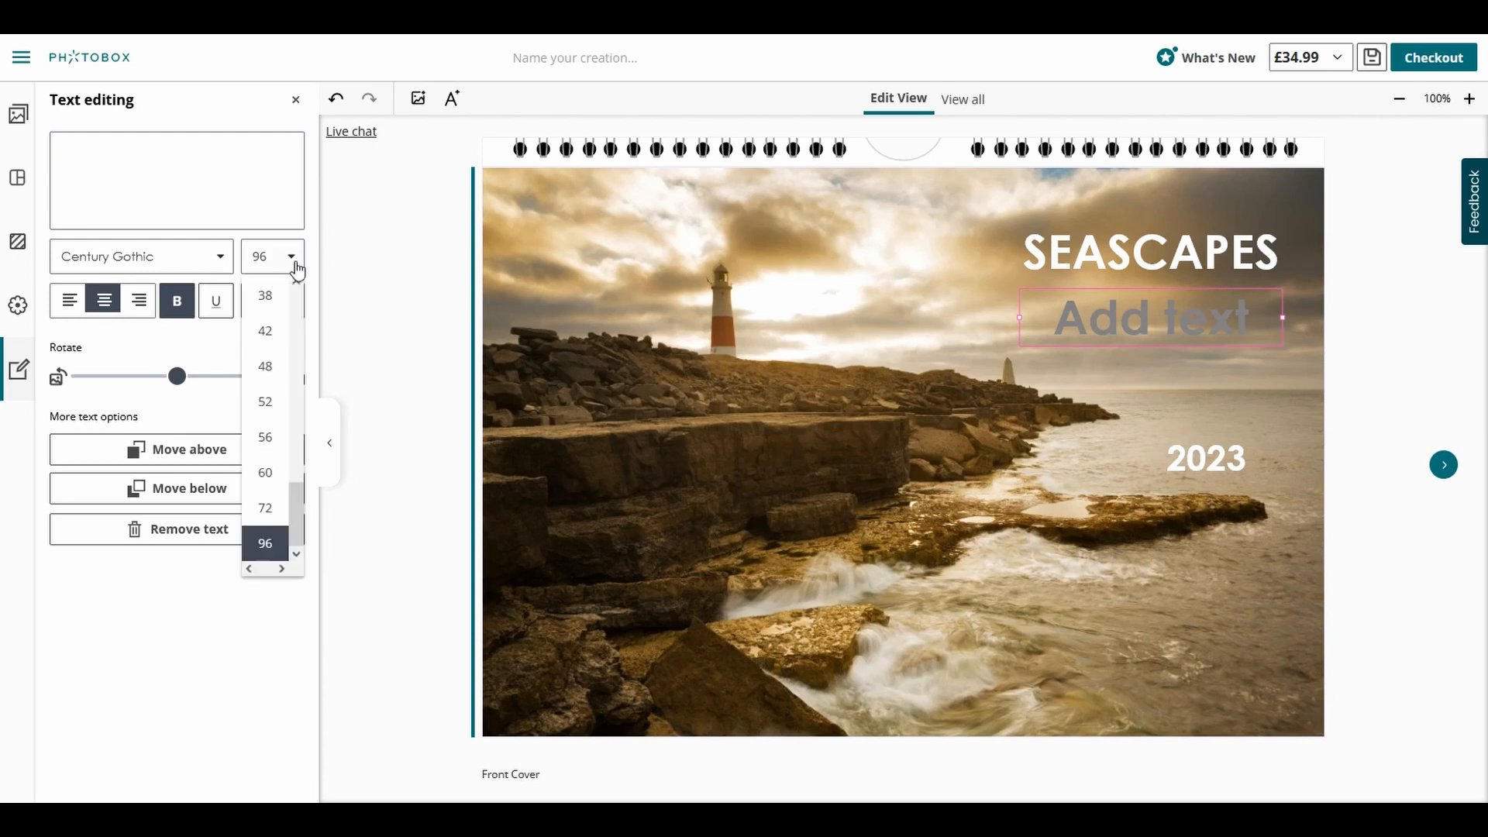
{"action": "left_click", "coordinate": [271, 368]}
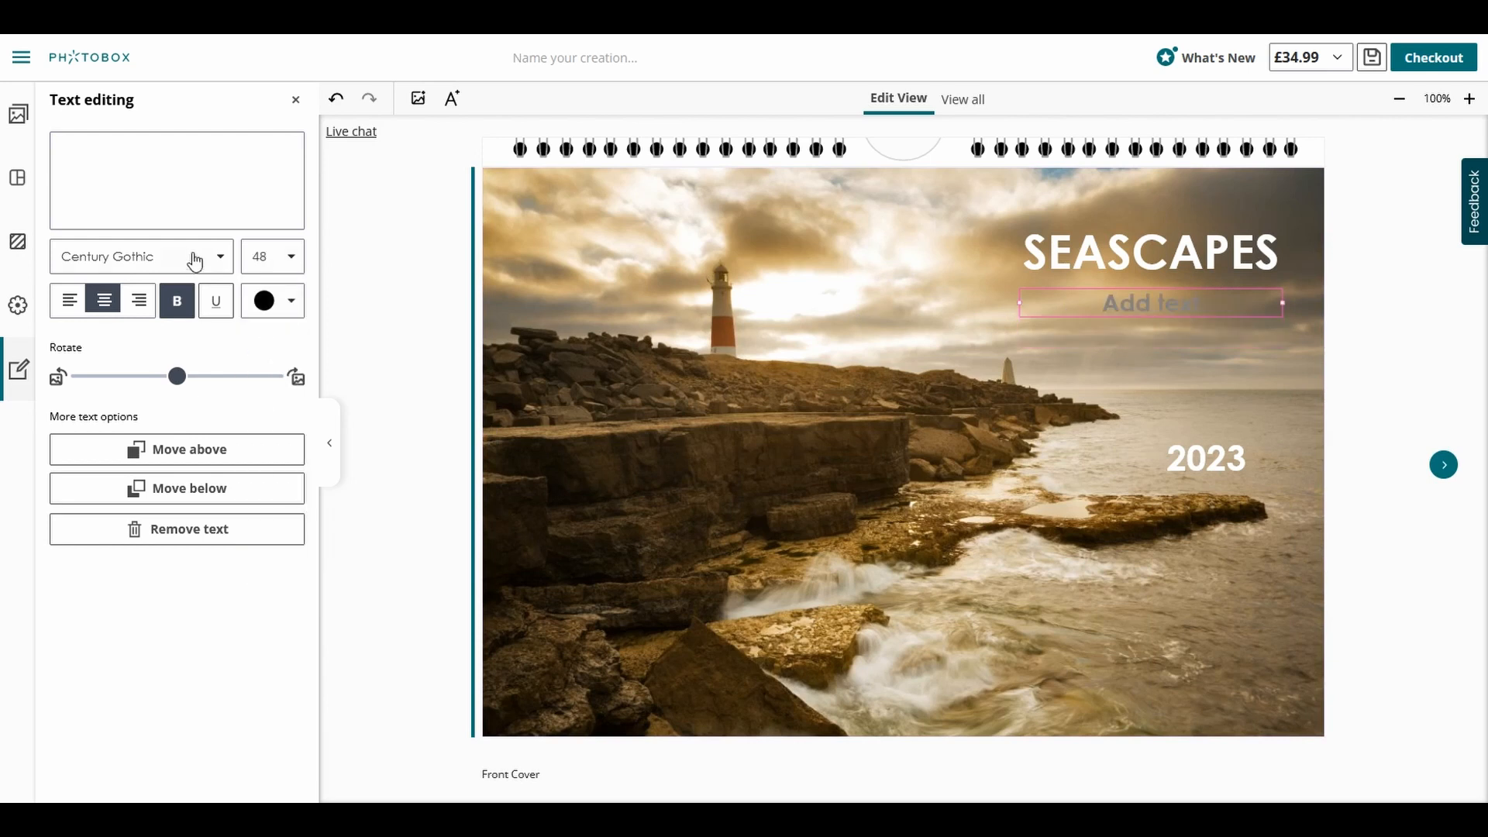
{"action": "left_click", "coordinate": [181, 175]}
{"action": "type", "text": "IAN"}
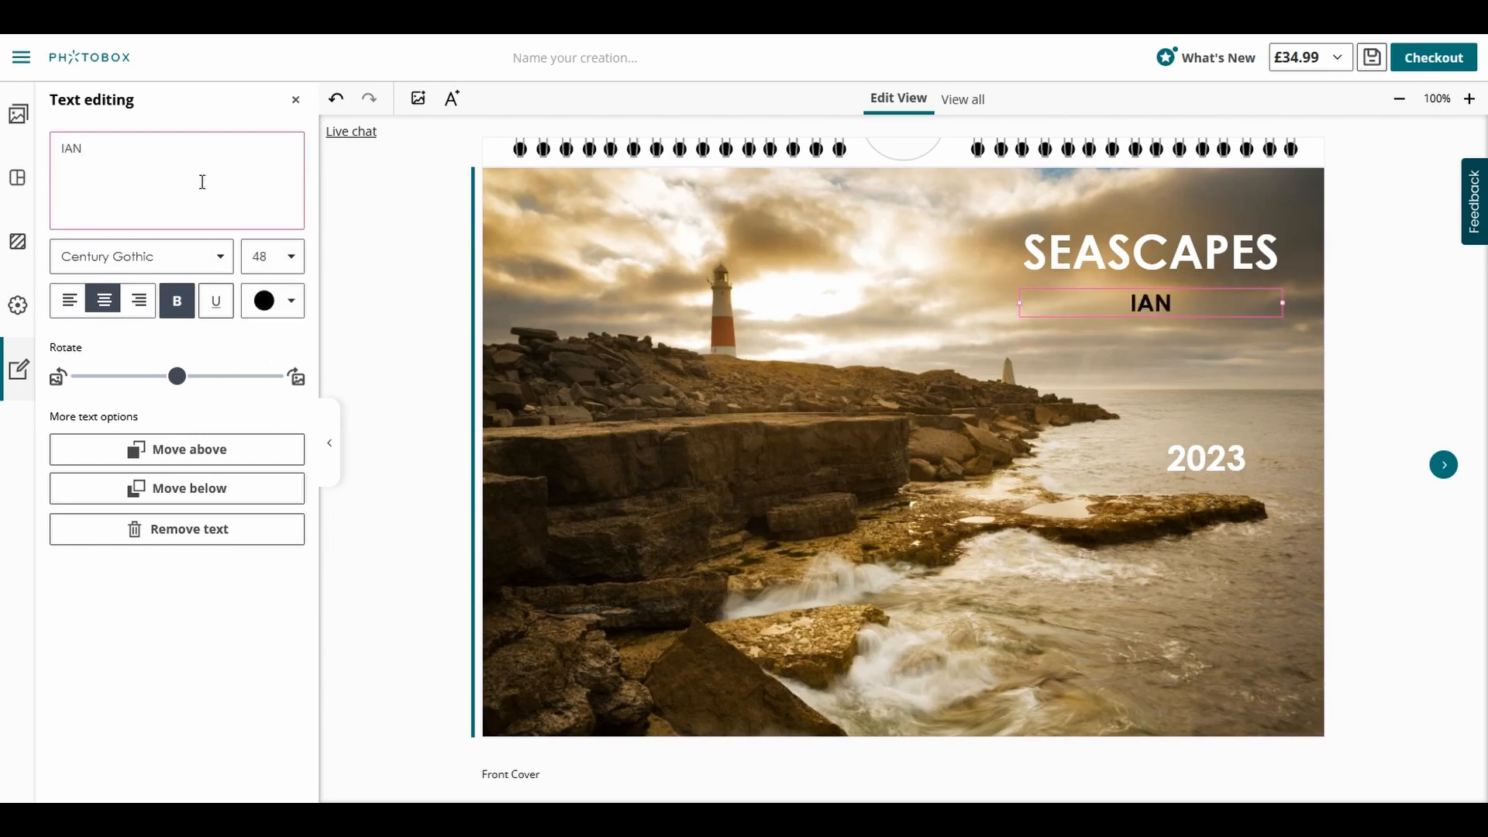
{"action": "type", "text": " MIDDLETON"}
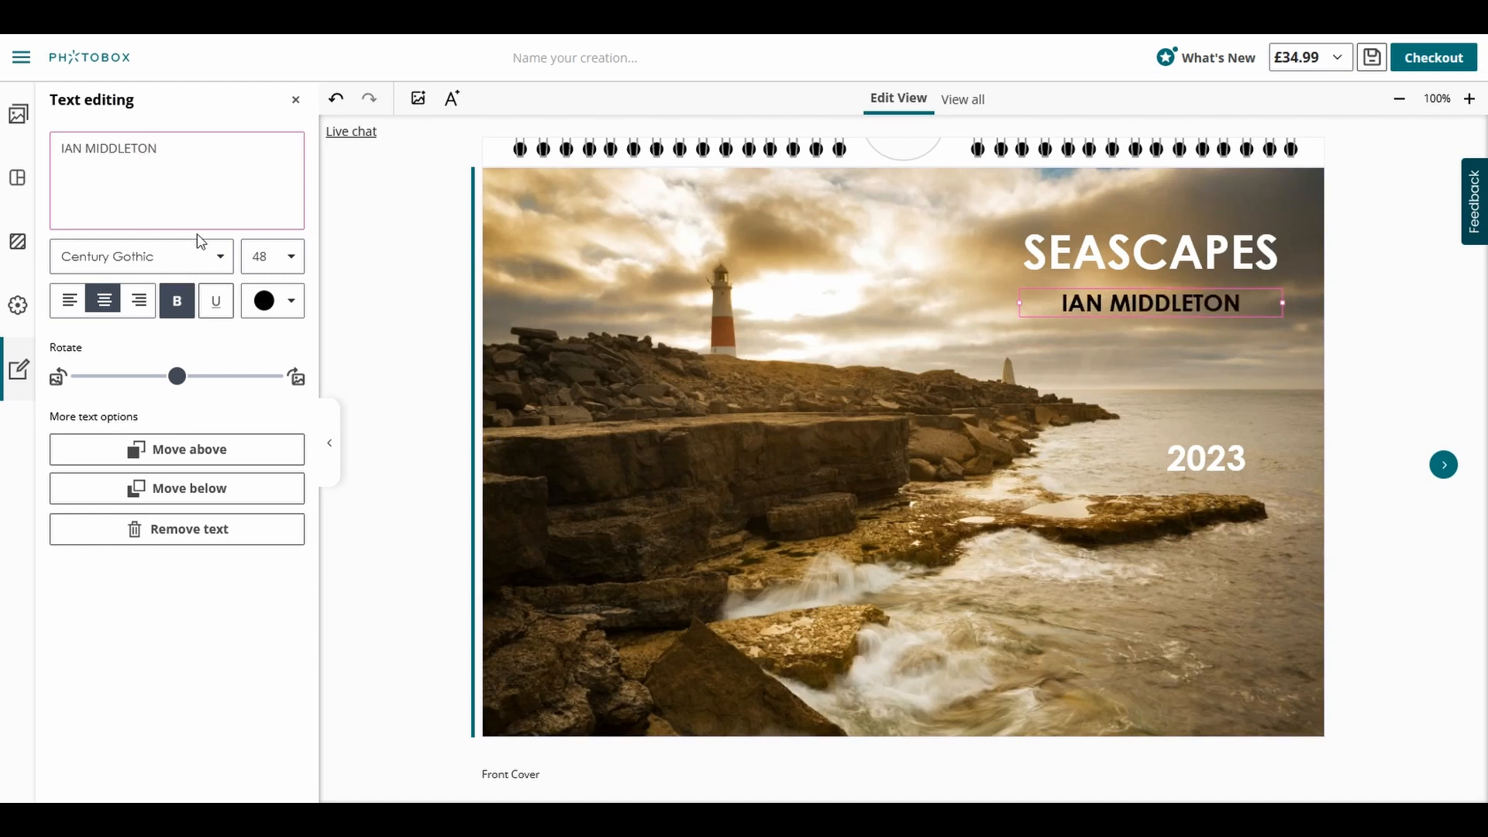
Change the photographer's name on the cover to white, keeping its font size at 48.
{"action": "left_click", "coordinate": [289, 262]}
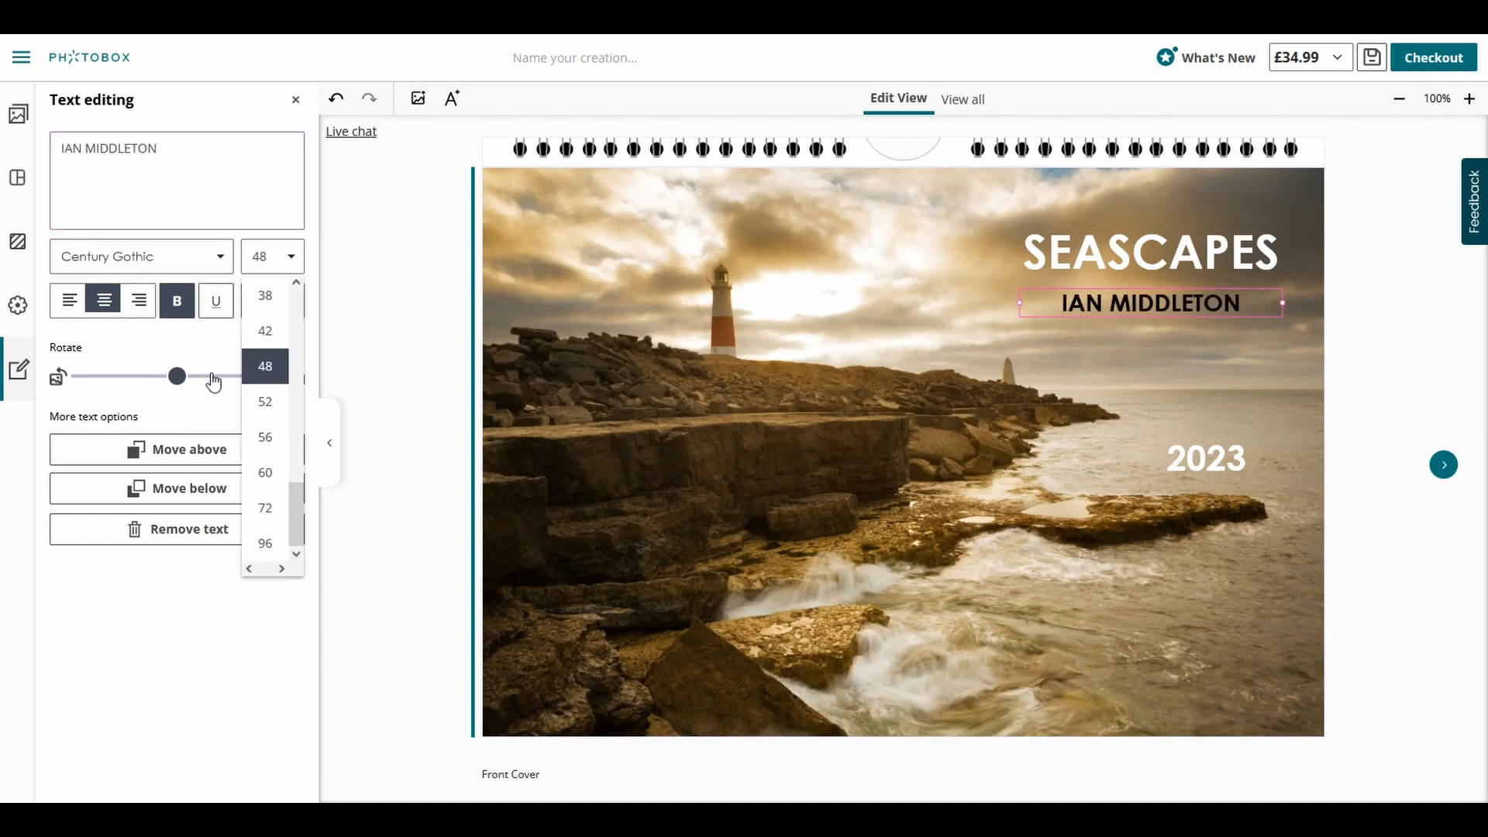
{"action": "left_click", "coordinate": [202, 346]}
{"action": "left_click", "coordinate": [273, 301]}
{"action": "left_click", "coordinate": [266, 365]}
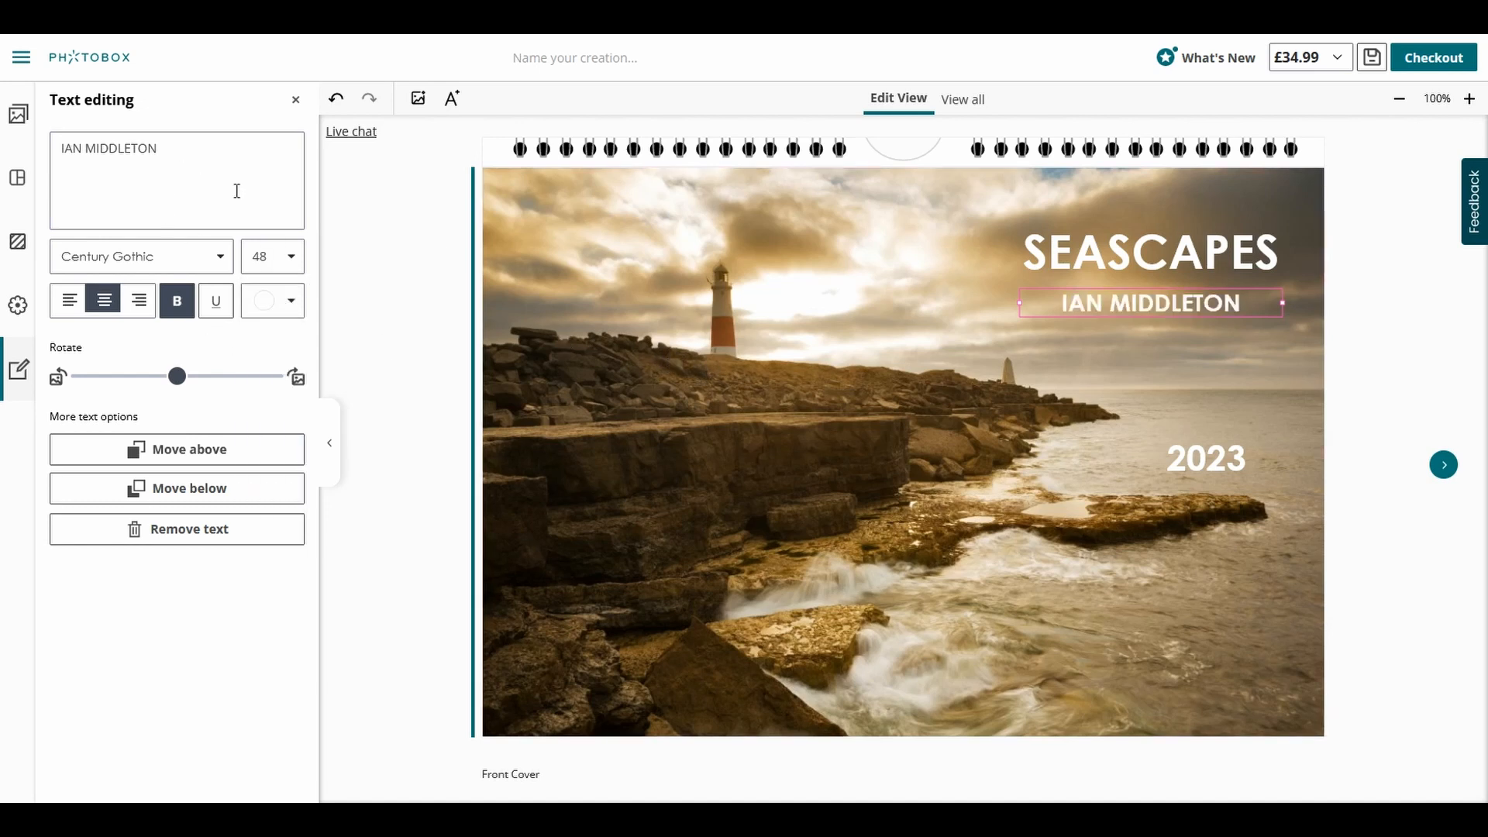
Move the 2023 text up to sit close beneath the photographer's name, centred under the SEASCAPES title.
{"action": "left_click", "coordinate": [1211, 438]}
{"action": "left_click_drag", "start_coordinate": [1211, 424], "coordinate": [1157, 333]}
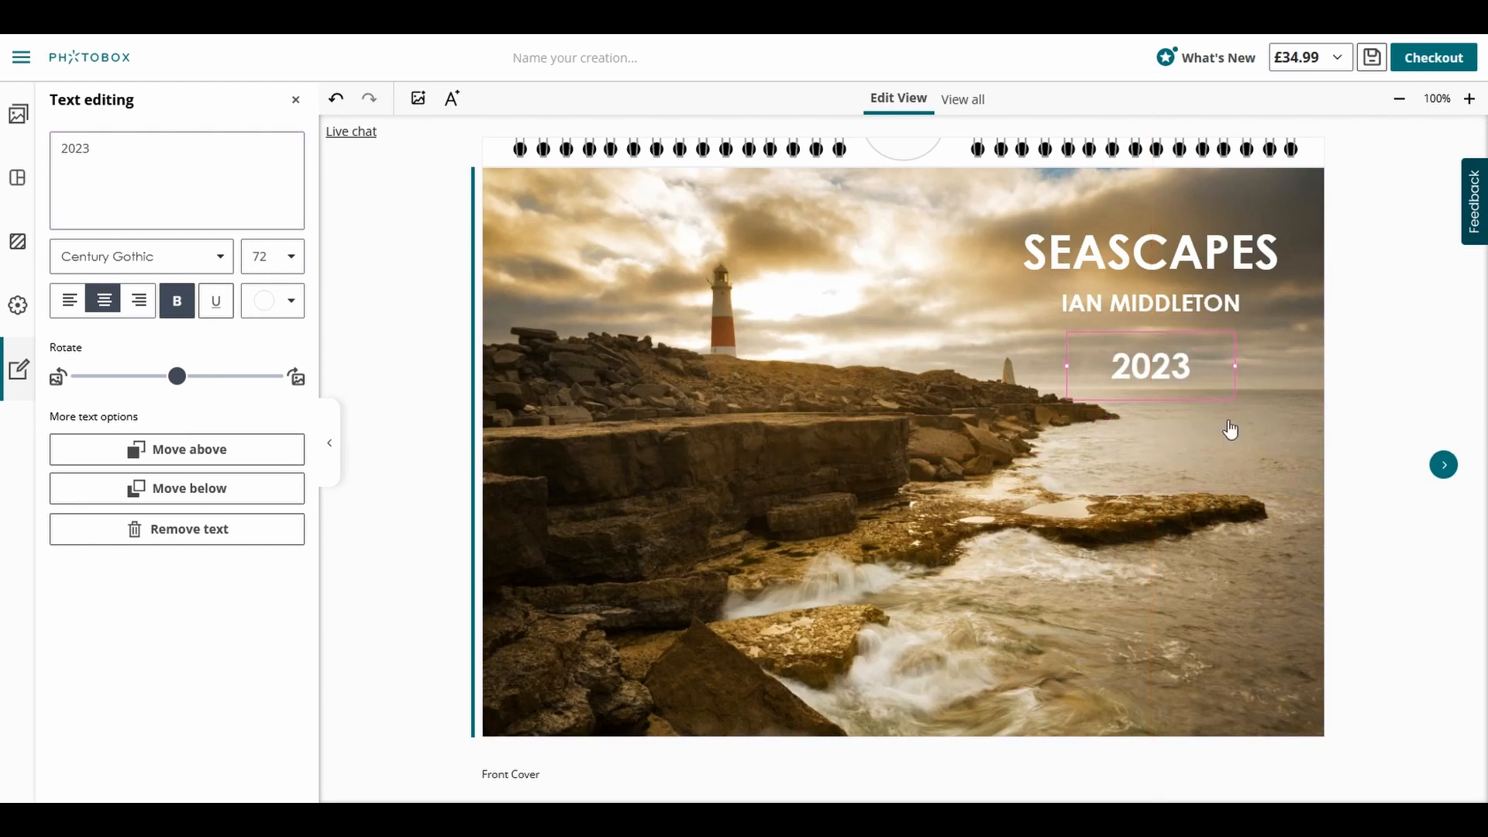
{"action": "left_click", "coordinate": [1227, 434]}
{"action": "left_click", "coordinate": [1390, 438]}
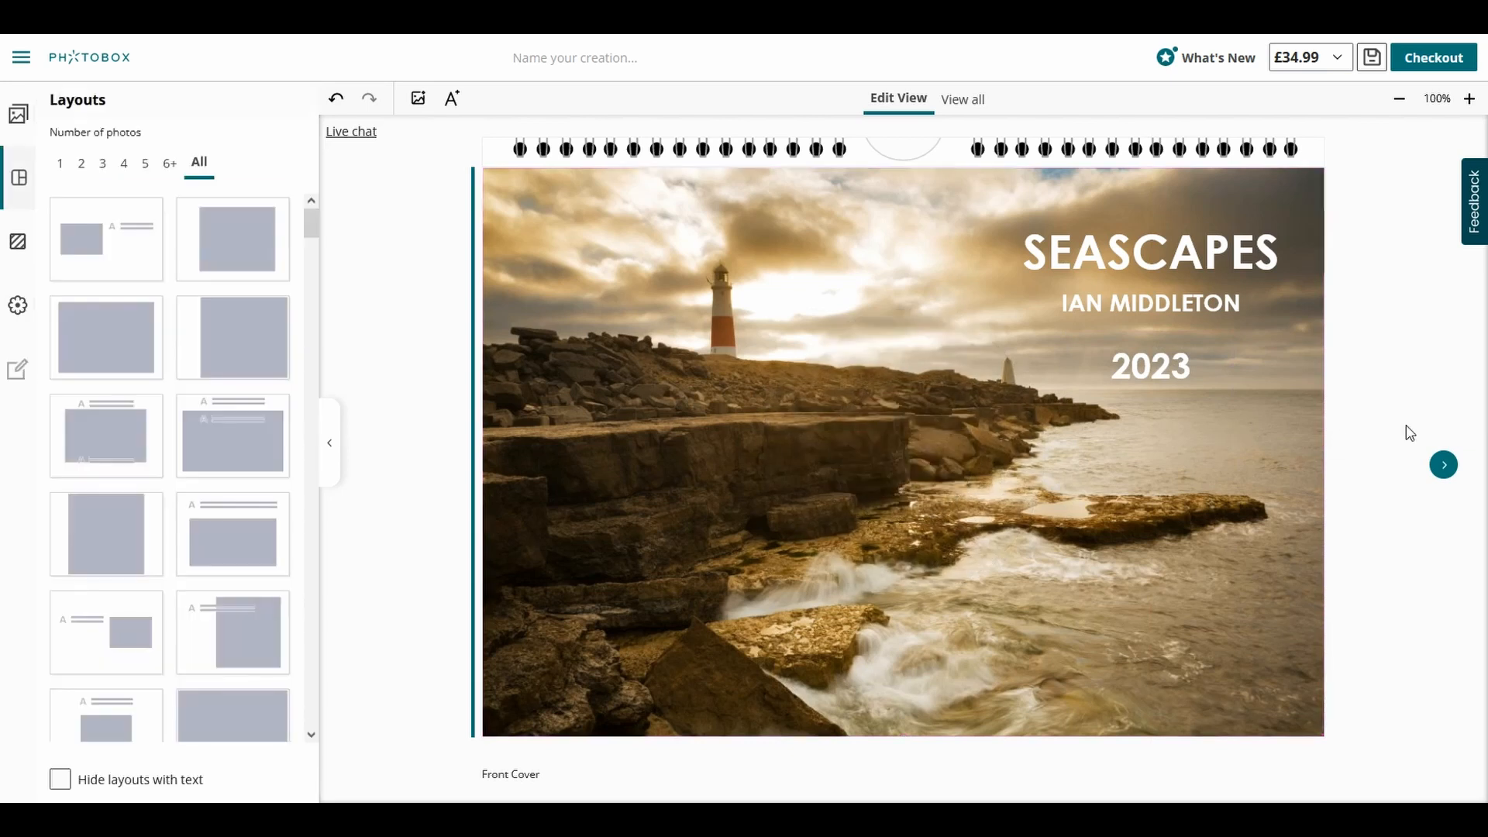
{"action": "left_click", "coordinate": [1148, 355]}
{"action": "left_click_drag", "start_coordinate": [1148, 338], "coordinate": [1146, 320]}
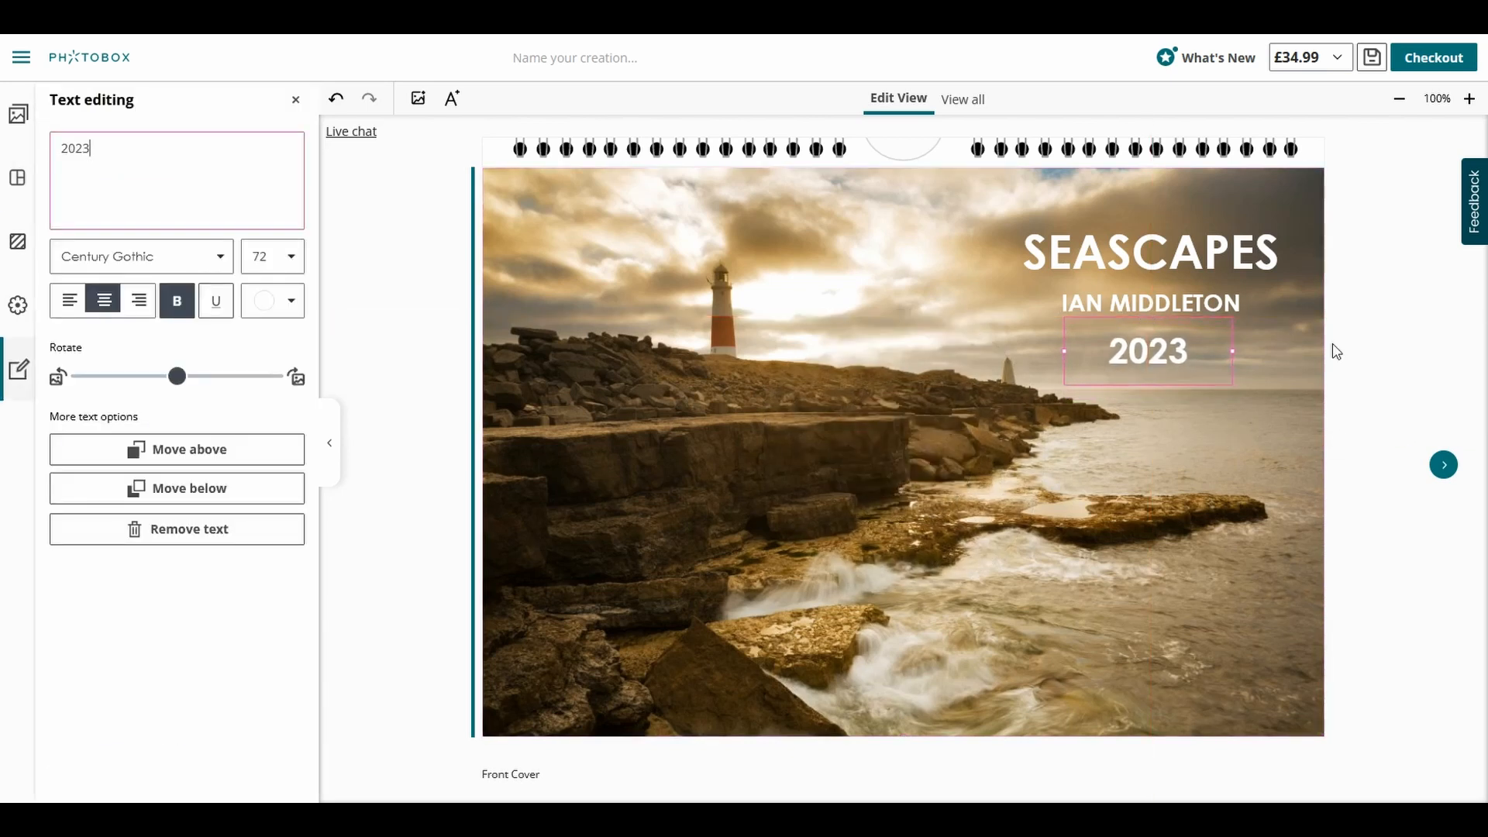
{"action": "left_click", "coordinate": [1184, 308]}
{"action": "left_click", "coordinate": [1183, 323]}
{"action": "left_click_drag", "start_coordinate": [1179, 320], "coordinate": [1183, 320]}
{"action": "left_click", "coordinate": [1348, 349]}
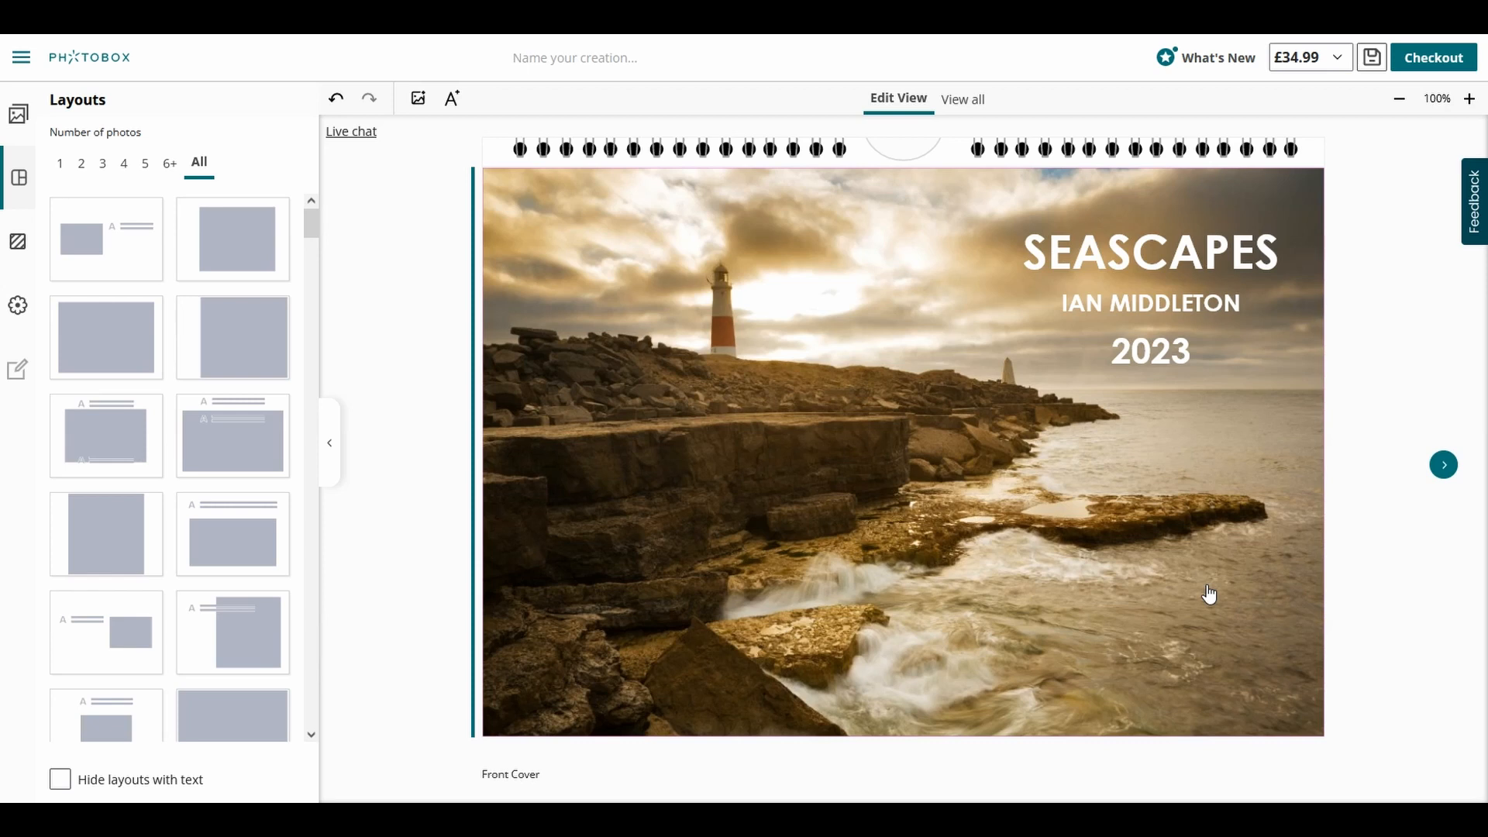
Page through the calendar from the front cover to December 2023 to check each month's photo and layout.
{"action": "left_click", "coordinate": [1444, 467]}
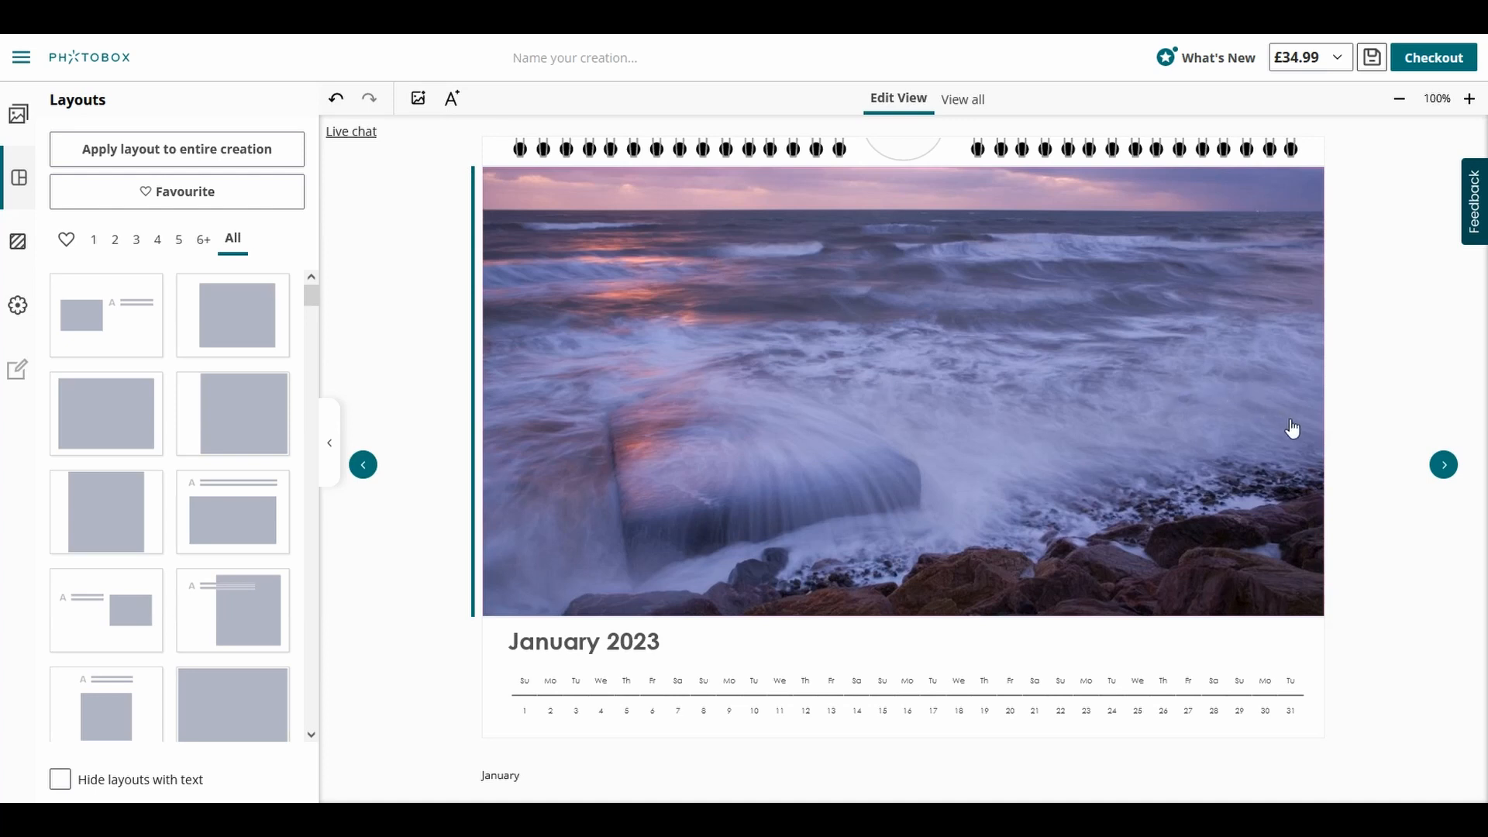
{"action": "left_click", "coordinate": [364, 468]}
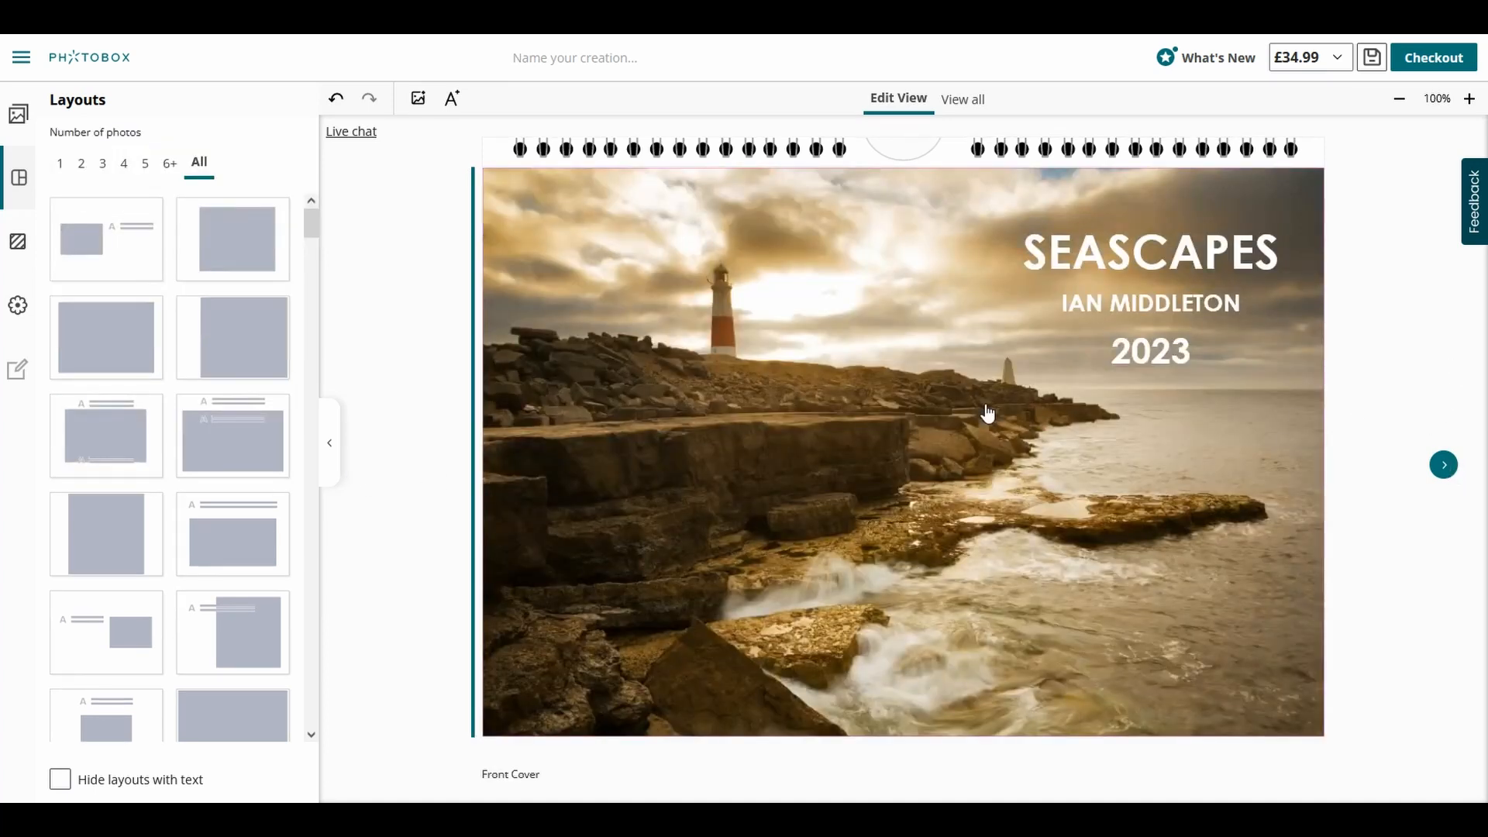
{"action": "left_click", "coordinate": [1443, 465]}
{"action": "left_click", "coordinate": [1443, 466]}
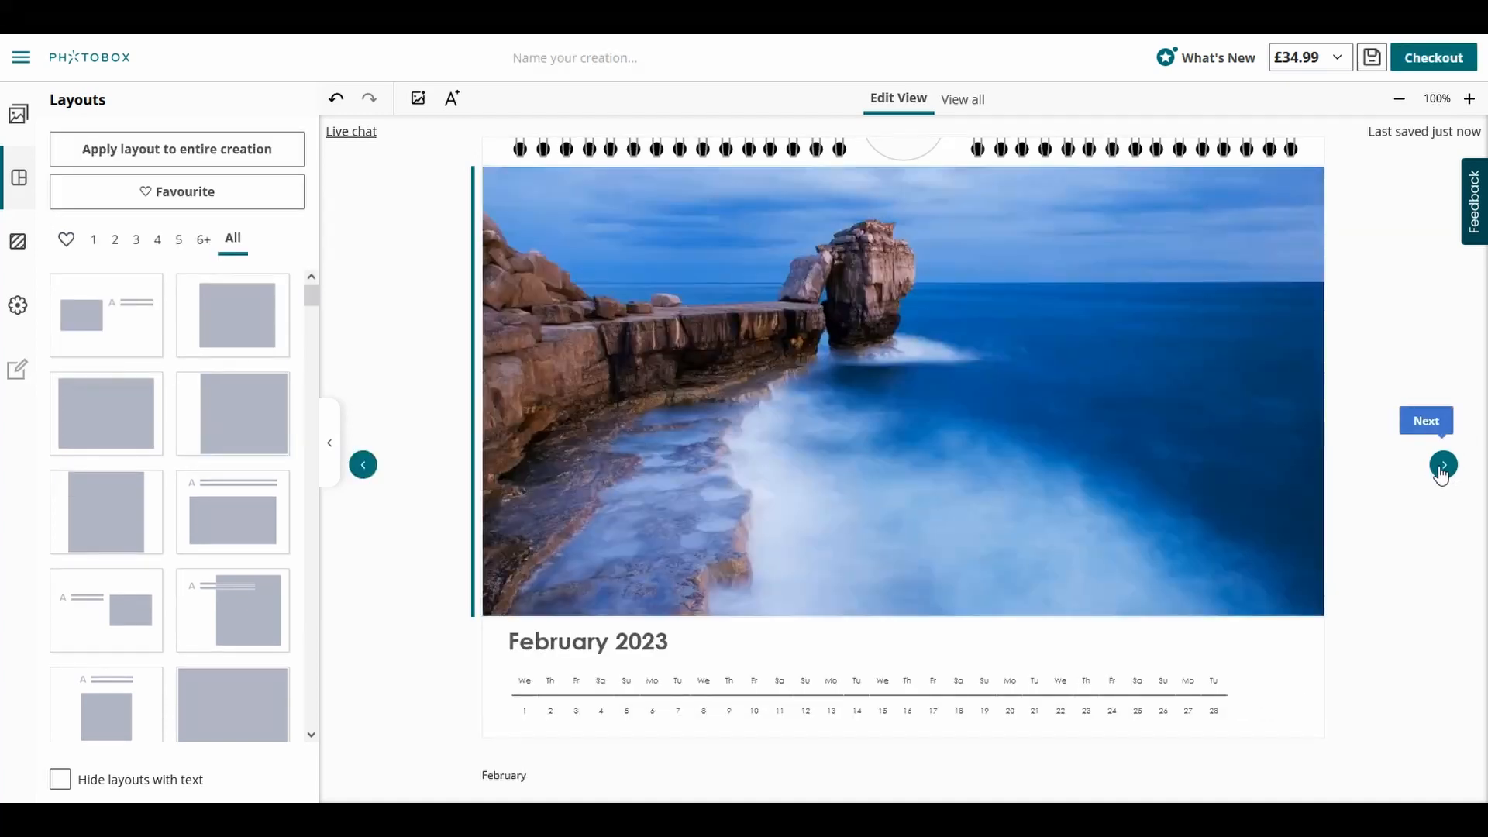
{"action": "left_click", "coordinate": [1443, 466]}
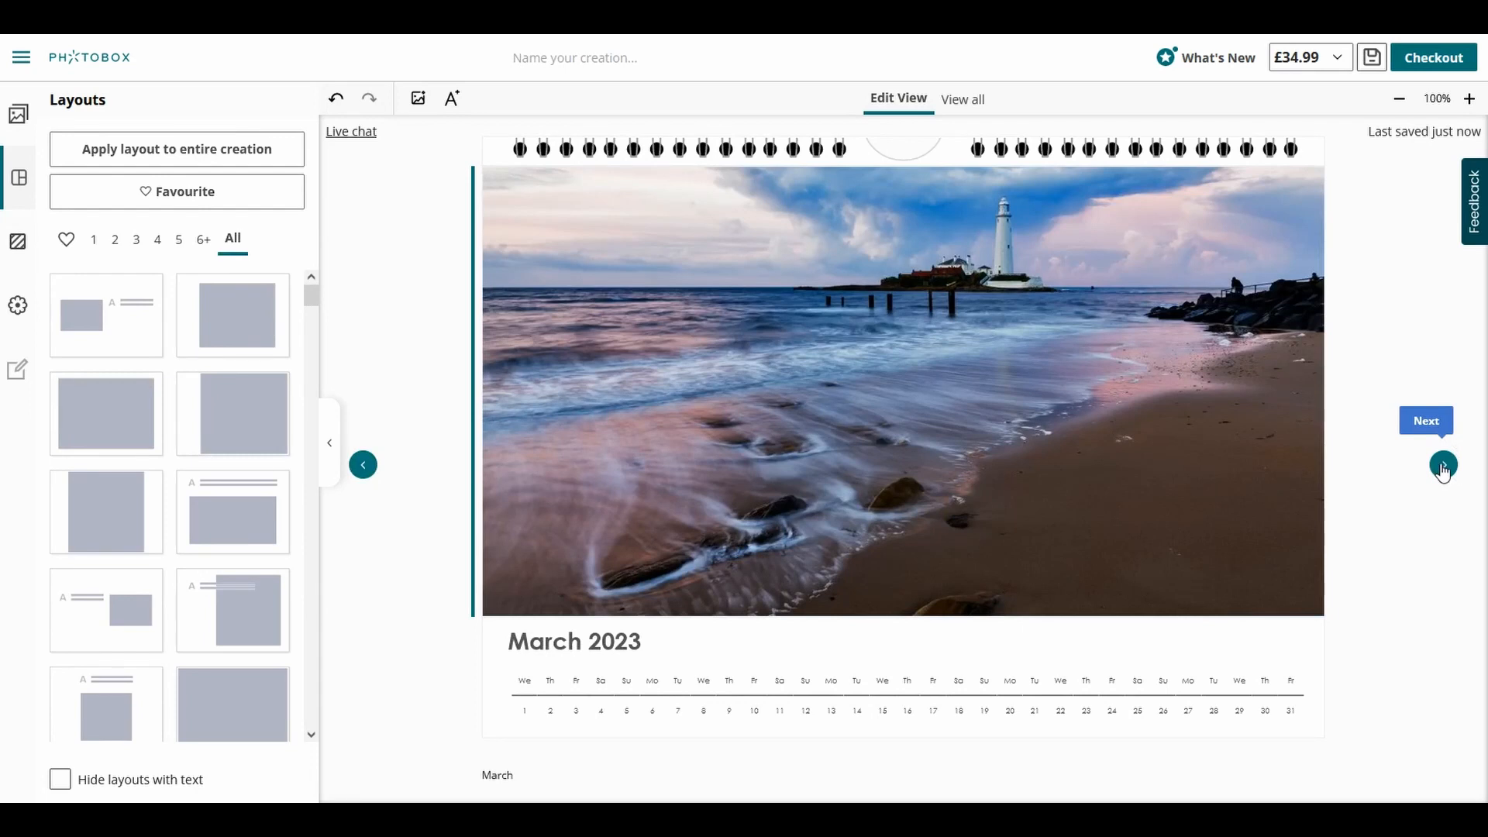
{"action": "left_click", "coordinate": [1443, 466]}
{"action": "left_click", "coordinate": [1443, 466]}
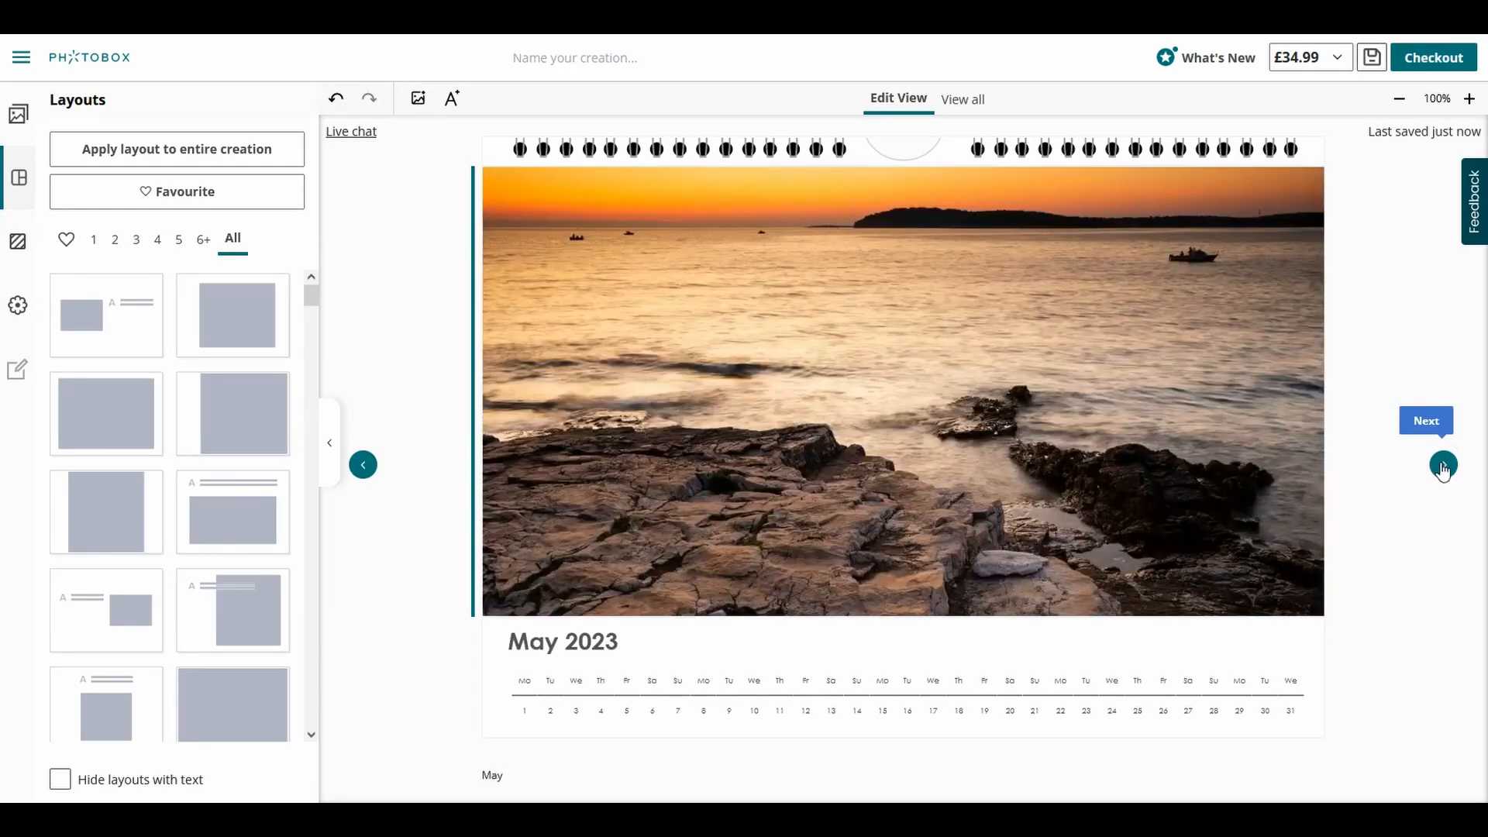
{"action": "left_click", "coordinate": [1443, 466]}
{"action": "left_click", "coordinate": [1444, 466]}
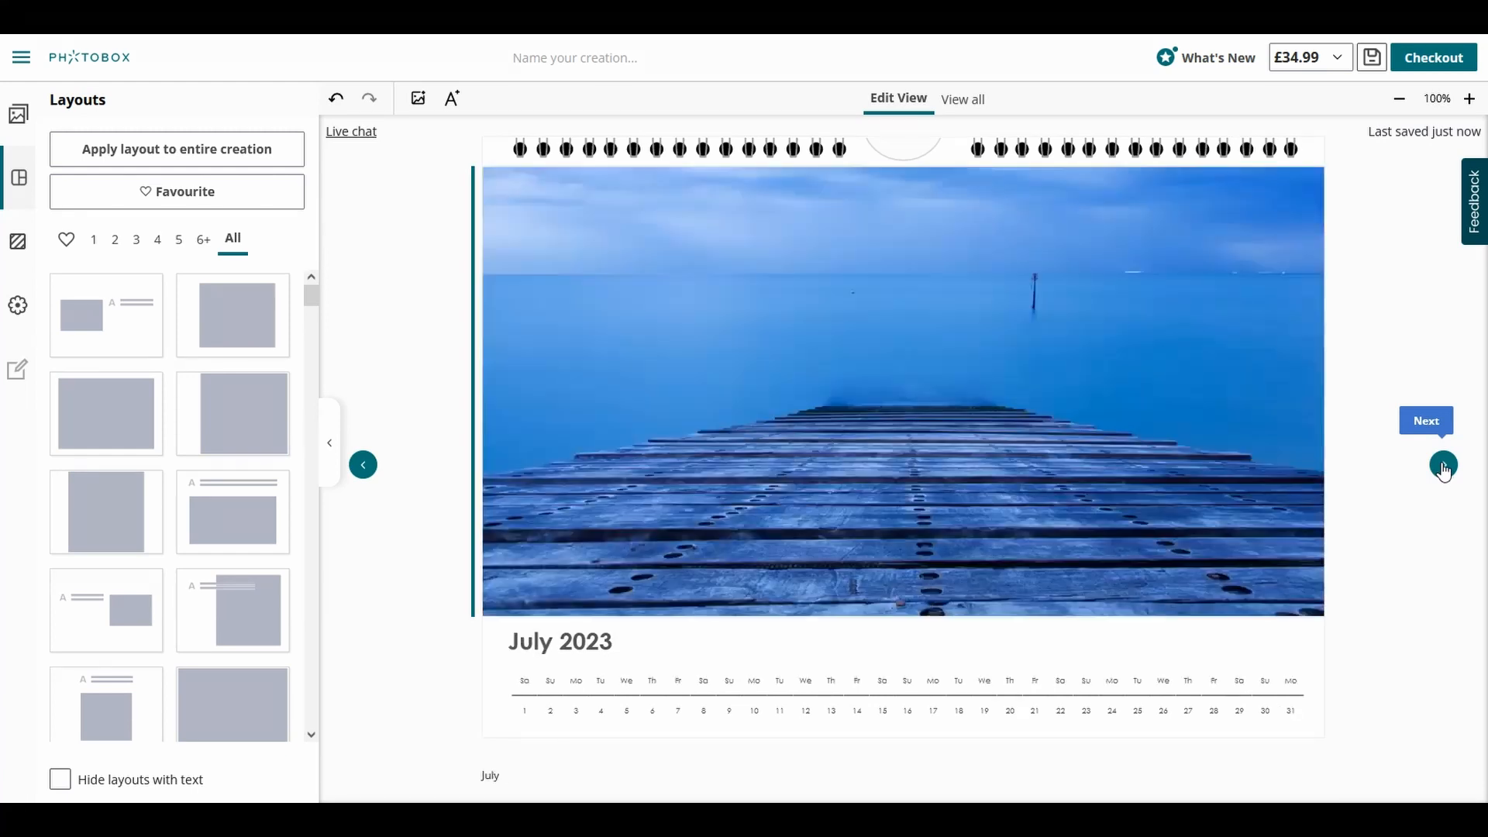
{"action": "left_click", "coordinate": [1443, 466]}
{"action": "left_click", "coordinate": [1443, 466]}
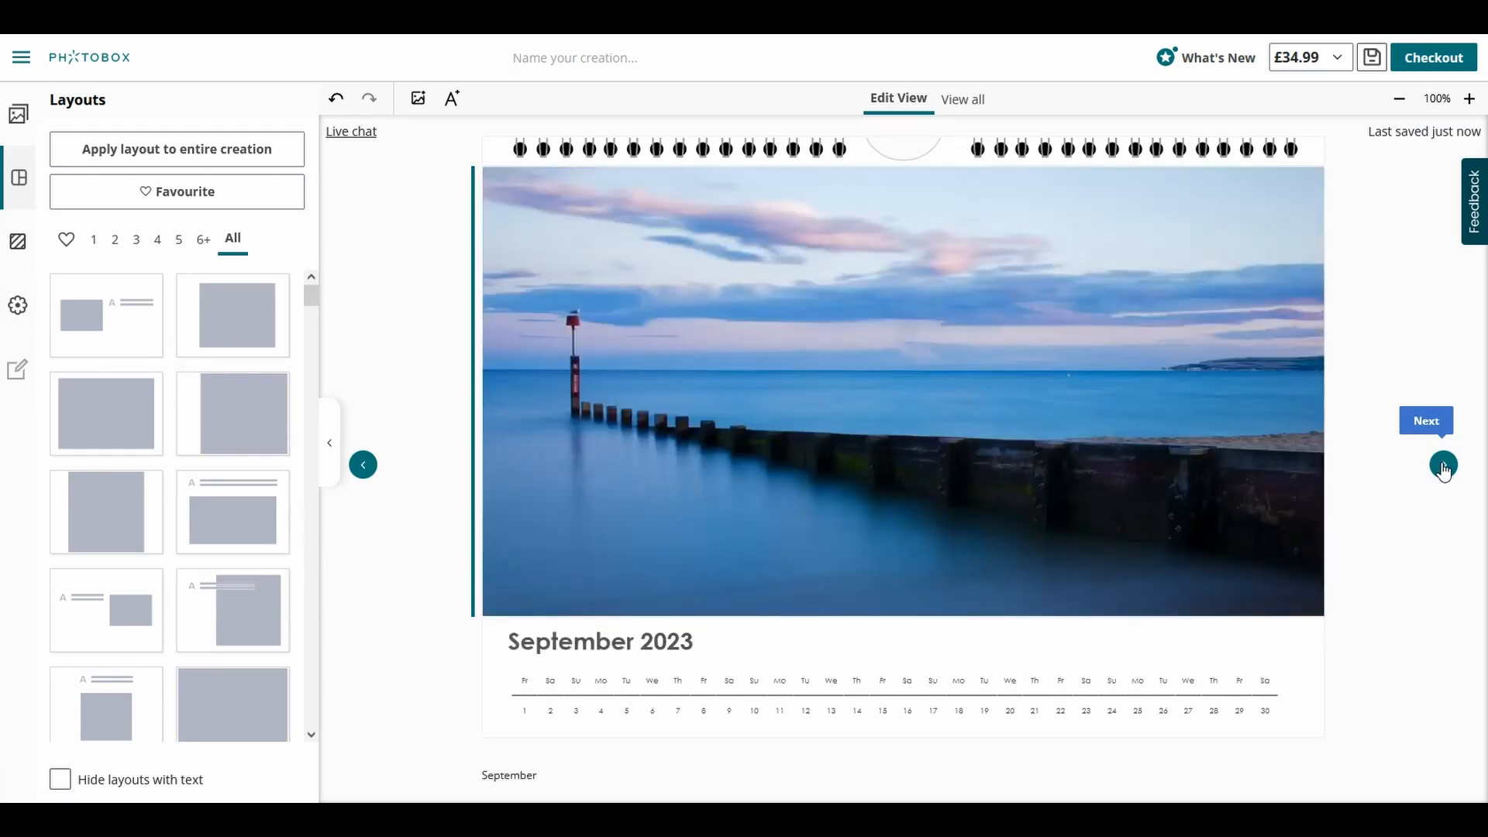
{"action": "left_click", "coordinate": [1443, 466]}
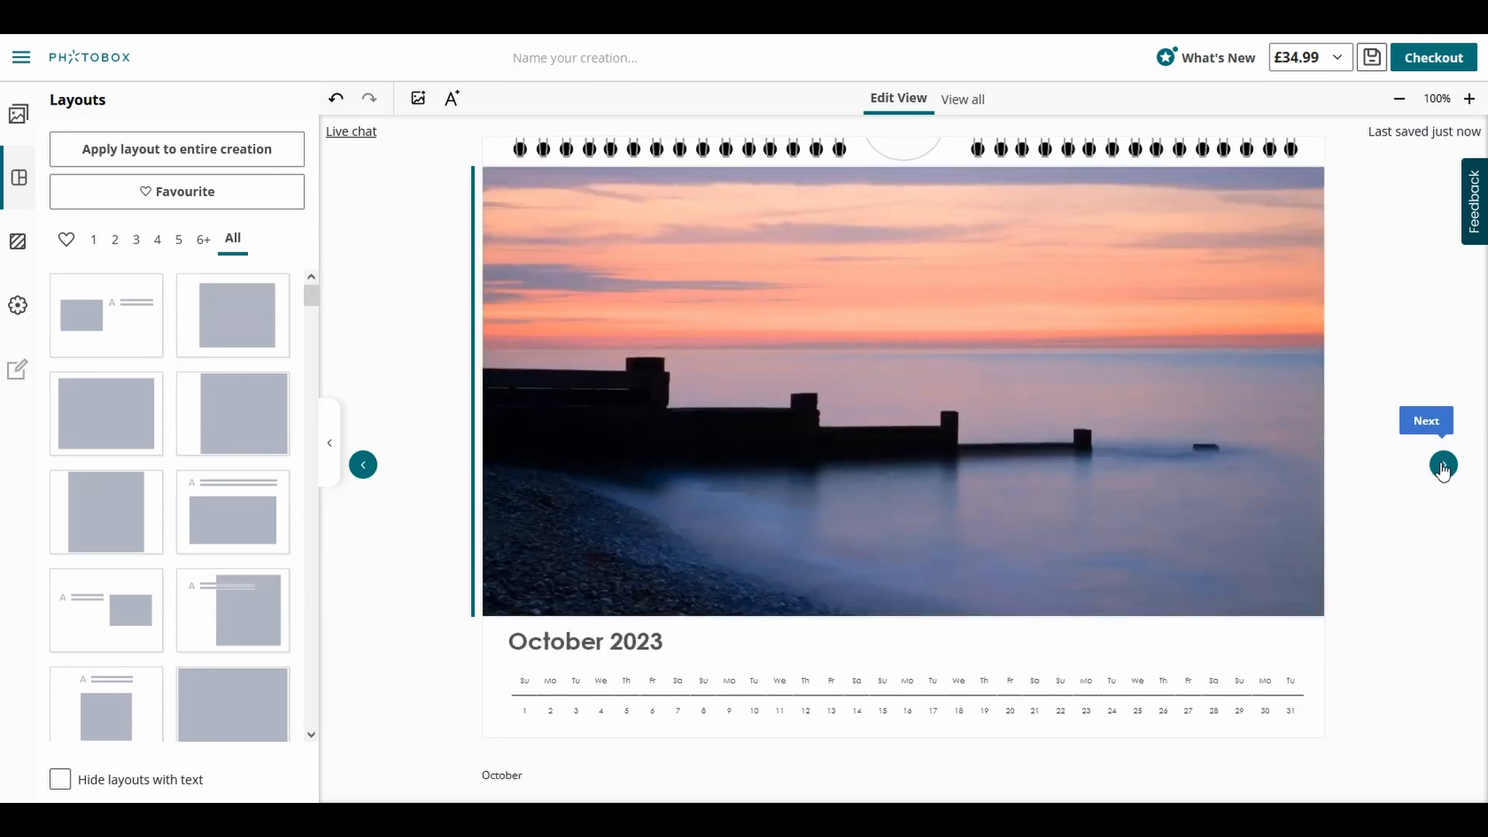
{"action": "left_click", "coordinate": [1444, 466]}
{"action": "left_click", "coordinate": [1444, 468]}
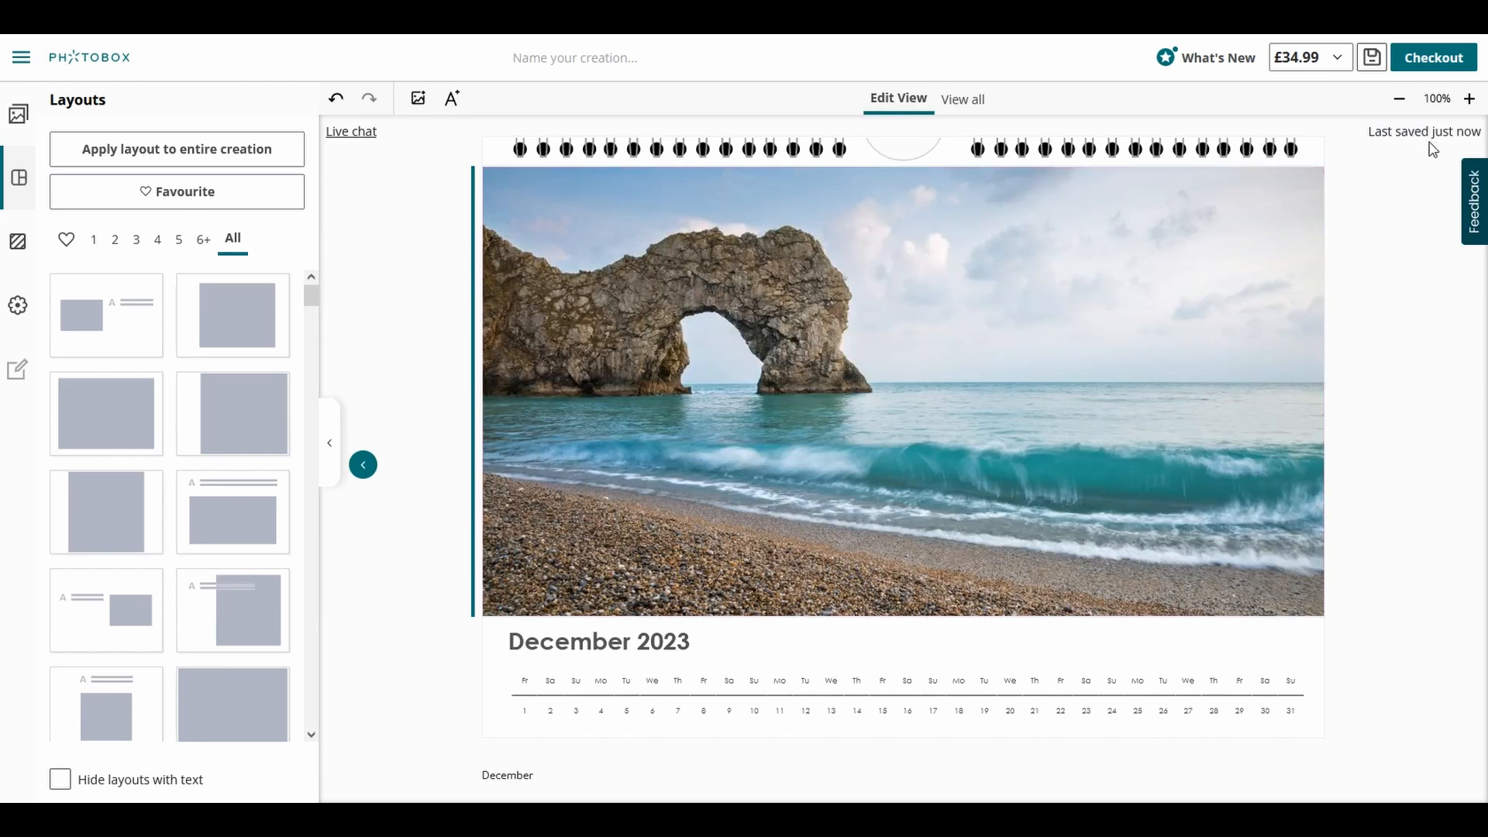
Name the creation "Seascapes 2023" and save the calendar.
{"action": "left_click", "coordinate": [603, 57]}
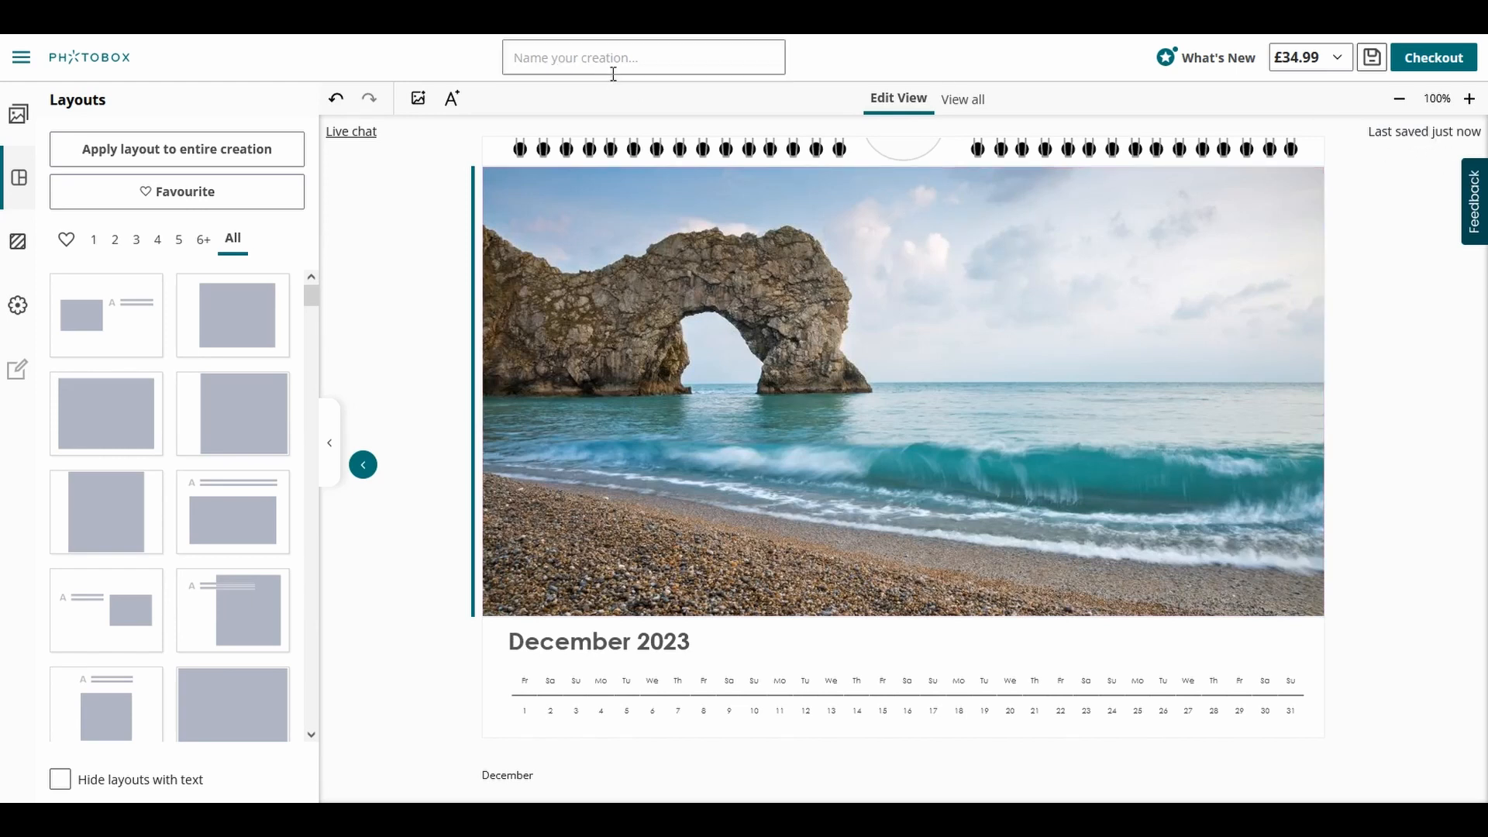
{"action": "type", "text": "cALENDA"}
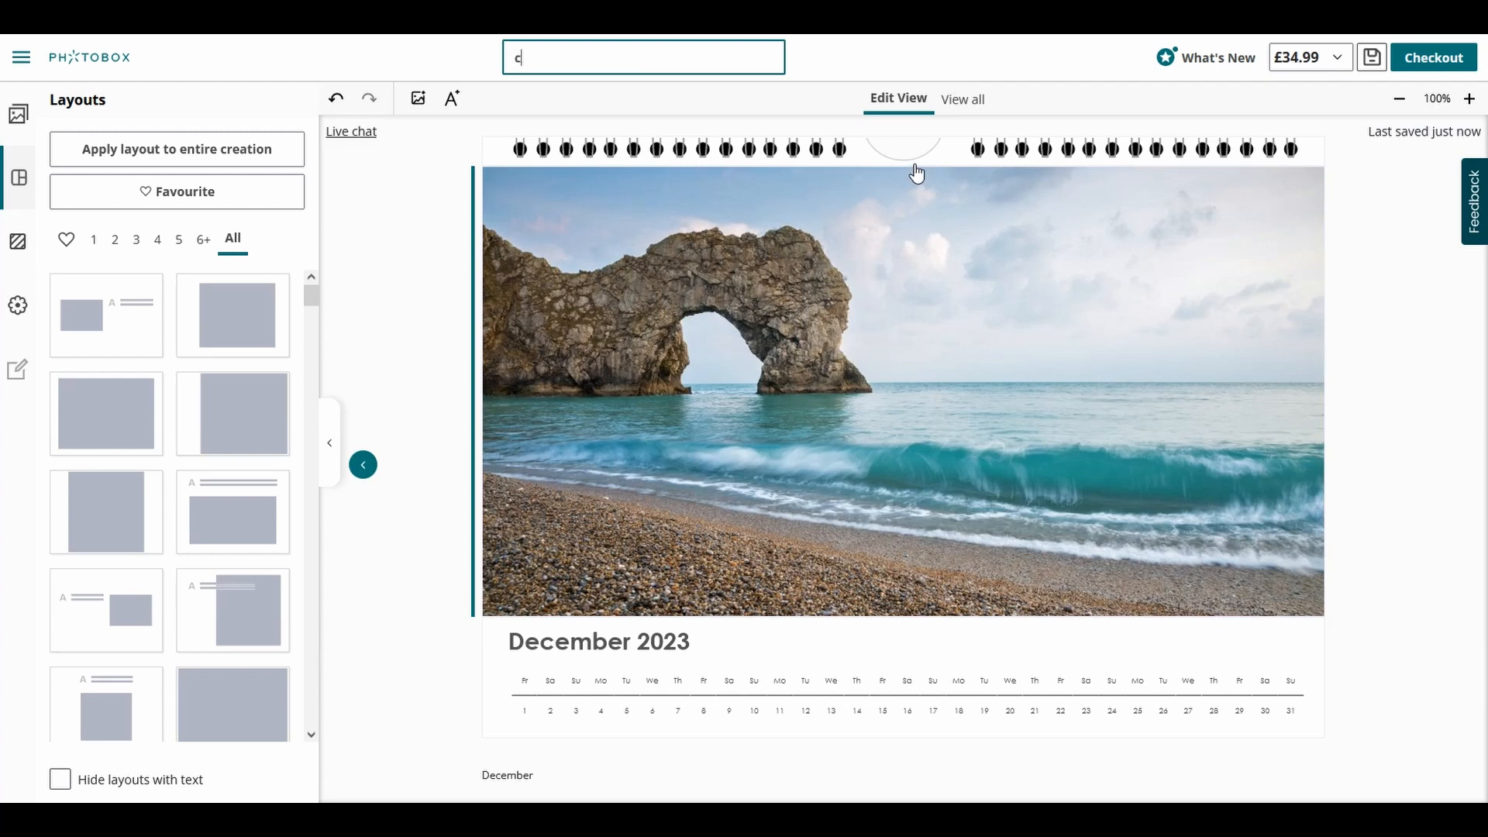
{"action": "key", "text": "BackSpace"}
{"action": "key", "text": "BackSpace"}
{"action": "key", "text": "BackSpace"}
{"action": "key", "text": "BackSpace"}
{"action": "key", "text": "BackSpace"}
{"action": "key", "text": "BackSpace"}
{"action": "key", "text": "BackSpace"}
{"action": "type", "text": "Cal"}
{"action": "key", "text": "BackSpace"}
{"action": "key", "text": "BackSpace"}
{"action": "key", "text": "BackSpace"}
{"action": "type", "text": "Seascapes 2023"}
{"action": "key", "text": "Return"}
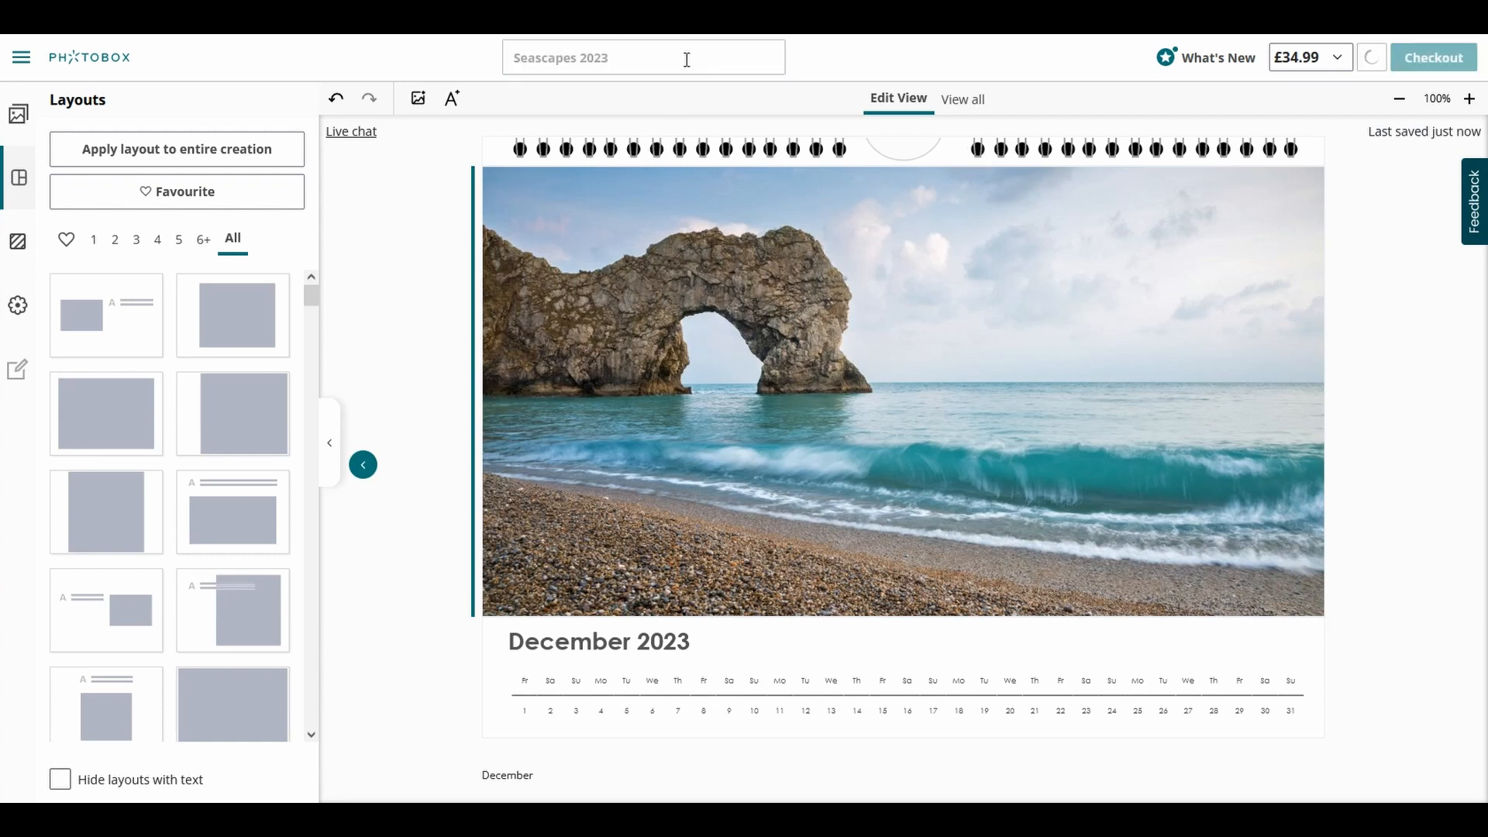
{"action": "left_click", "coordinate": [1374, 62]}
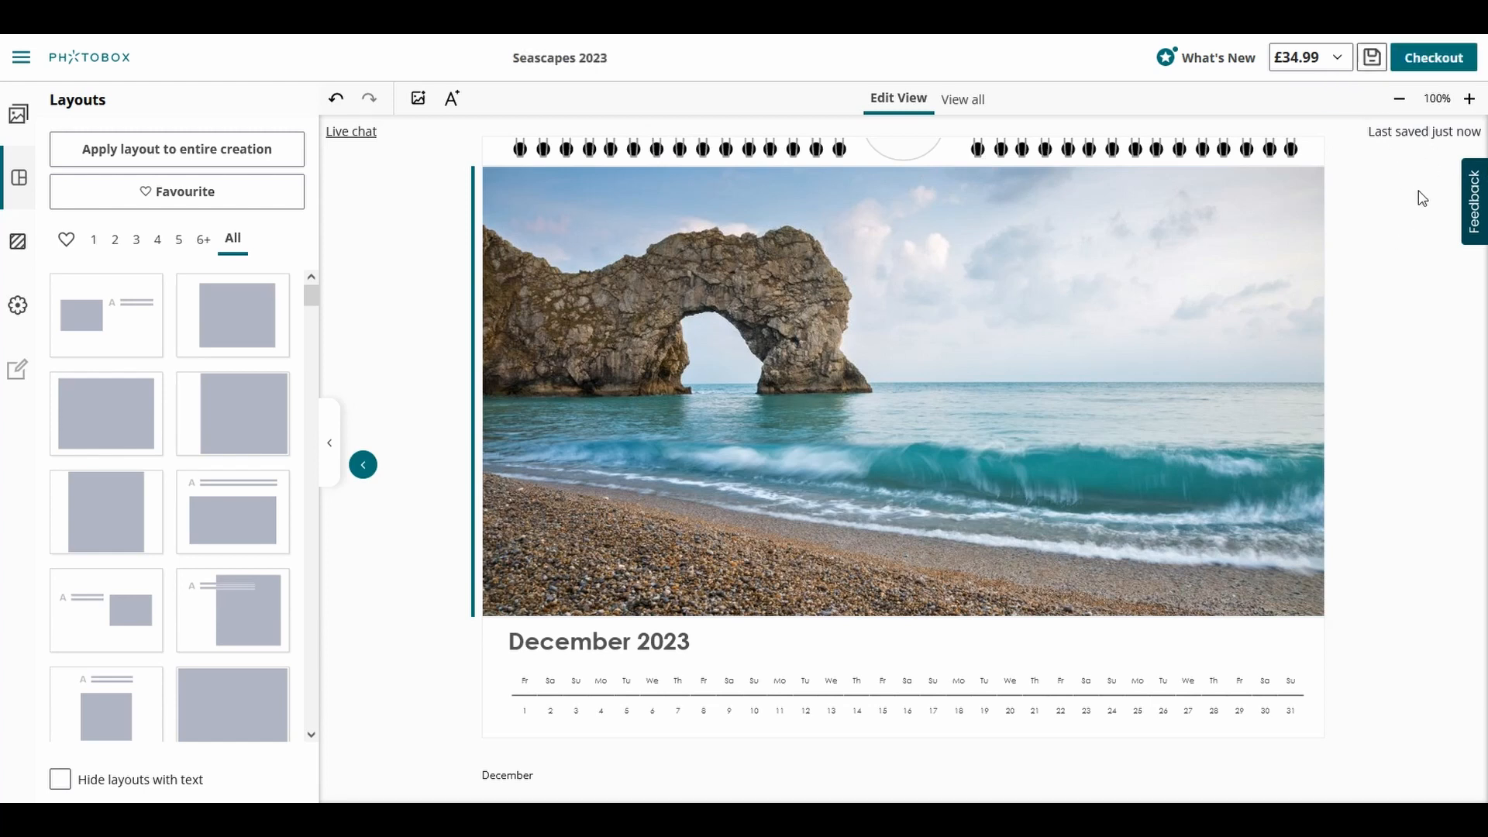
Show the calendar's price breakdown, and take Seascapes 2023 to checkout from the account's My Creations list.
{"action": "left_click", "coordinate": [1338, 60]}
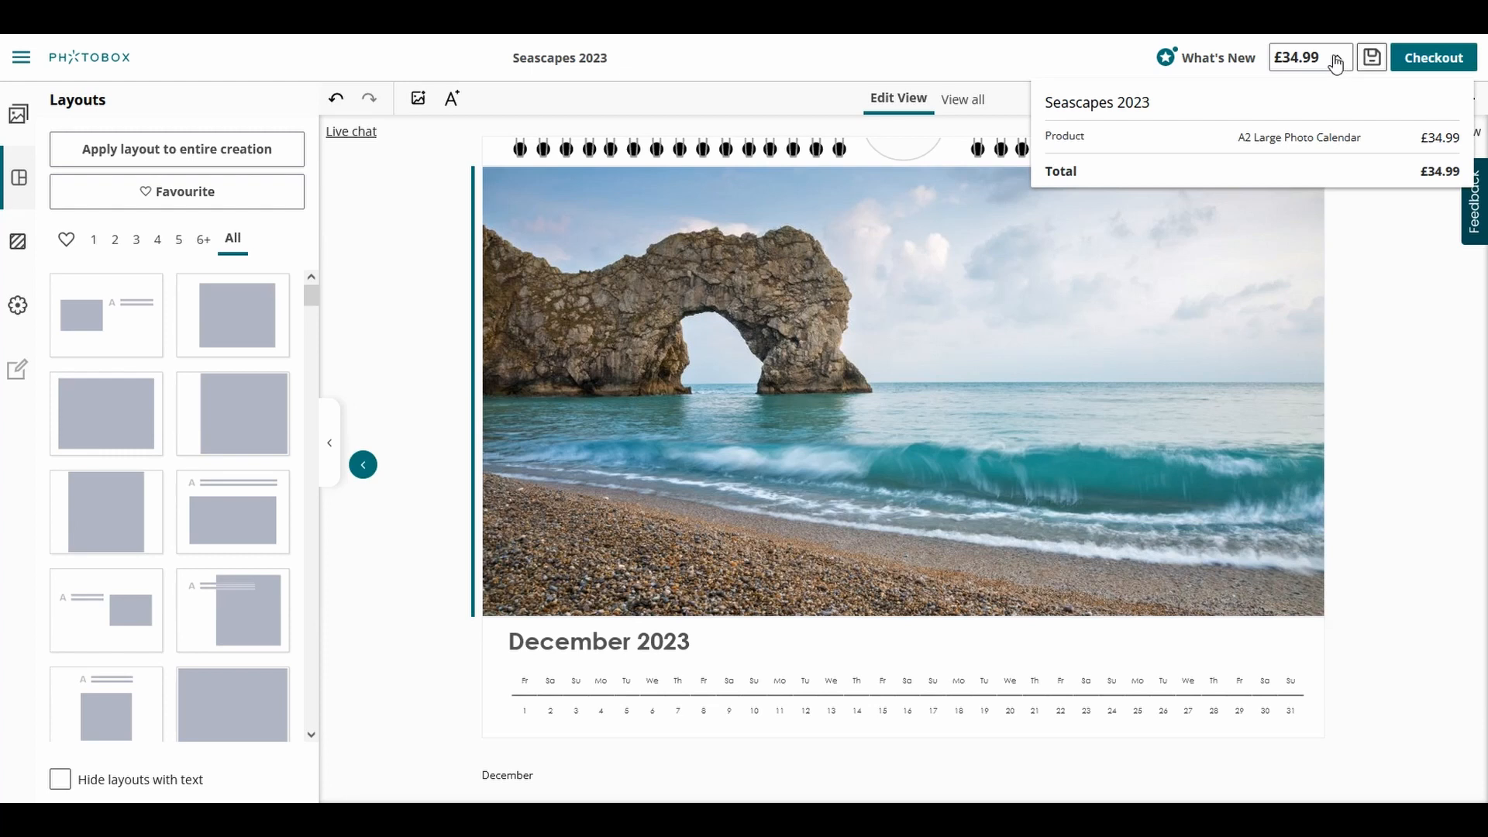
{"action": "left_click", "coordinate": [94, 72]}
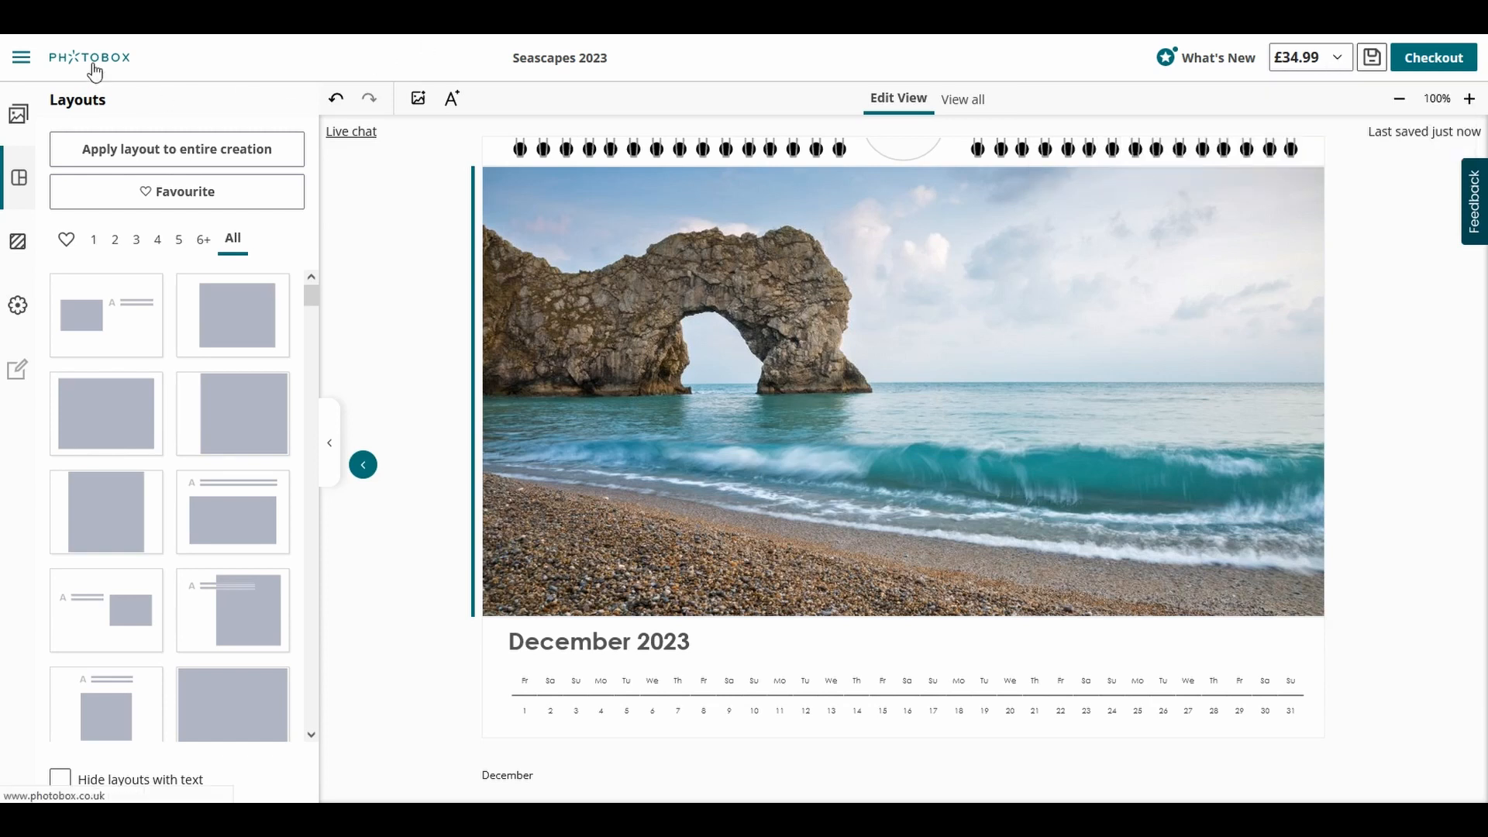
{"action": "left_click", "coordinate": [94, 72]}
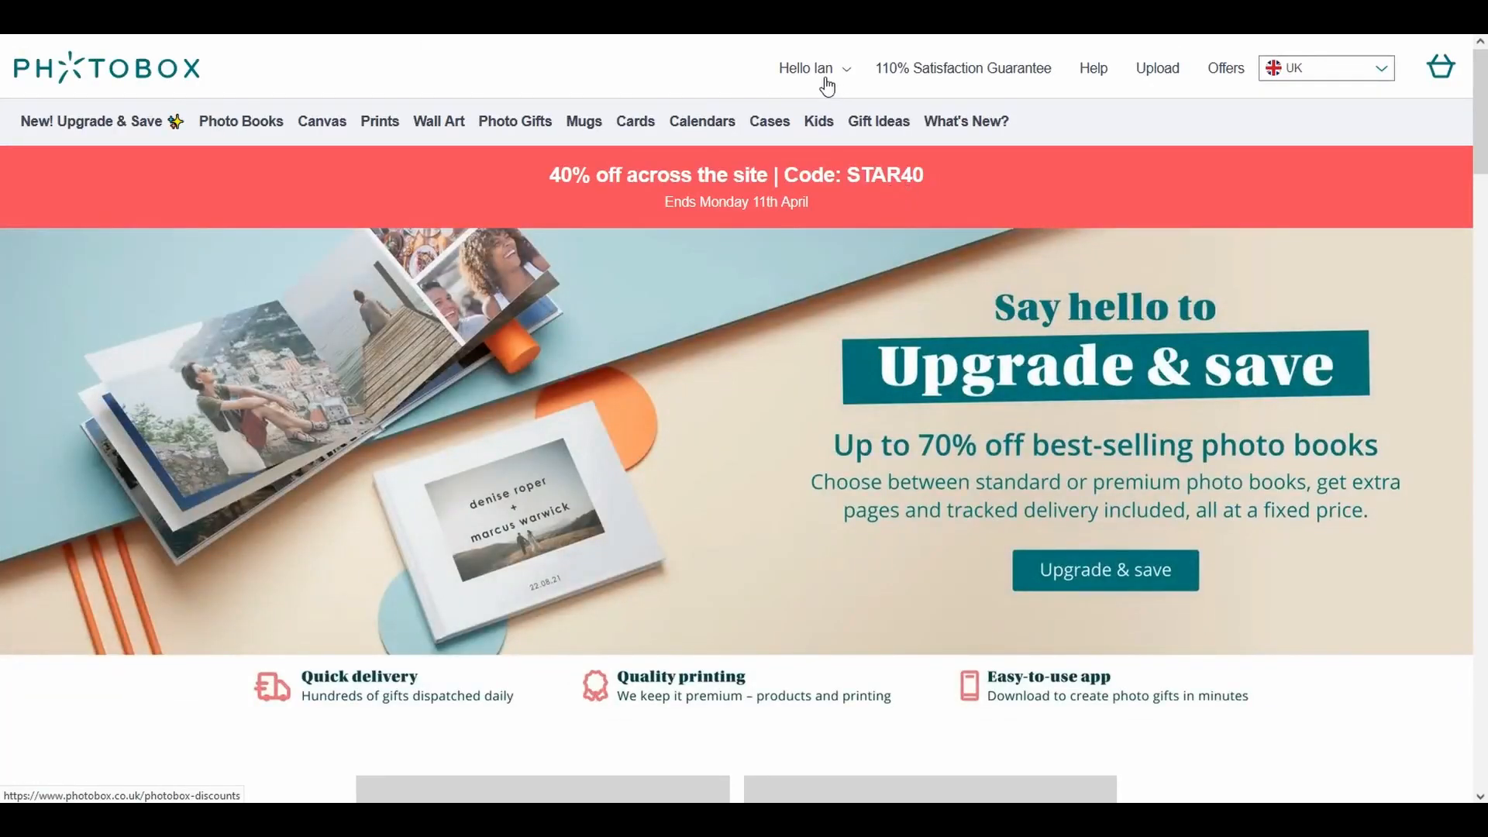
{"action": "mouse_move", "coordinate": [816, 77]}
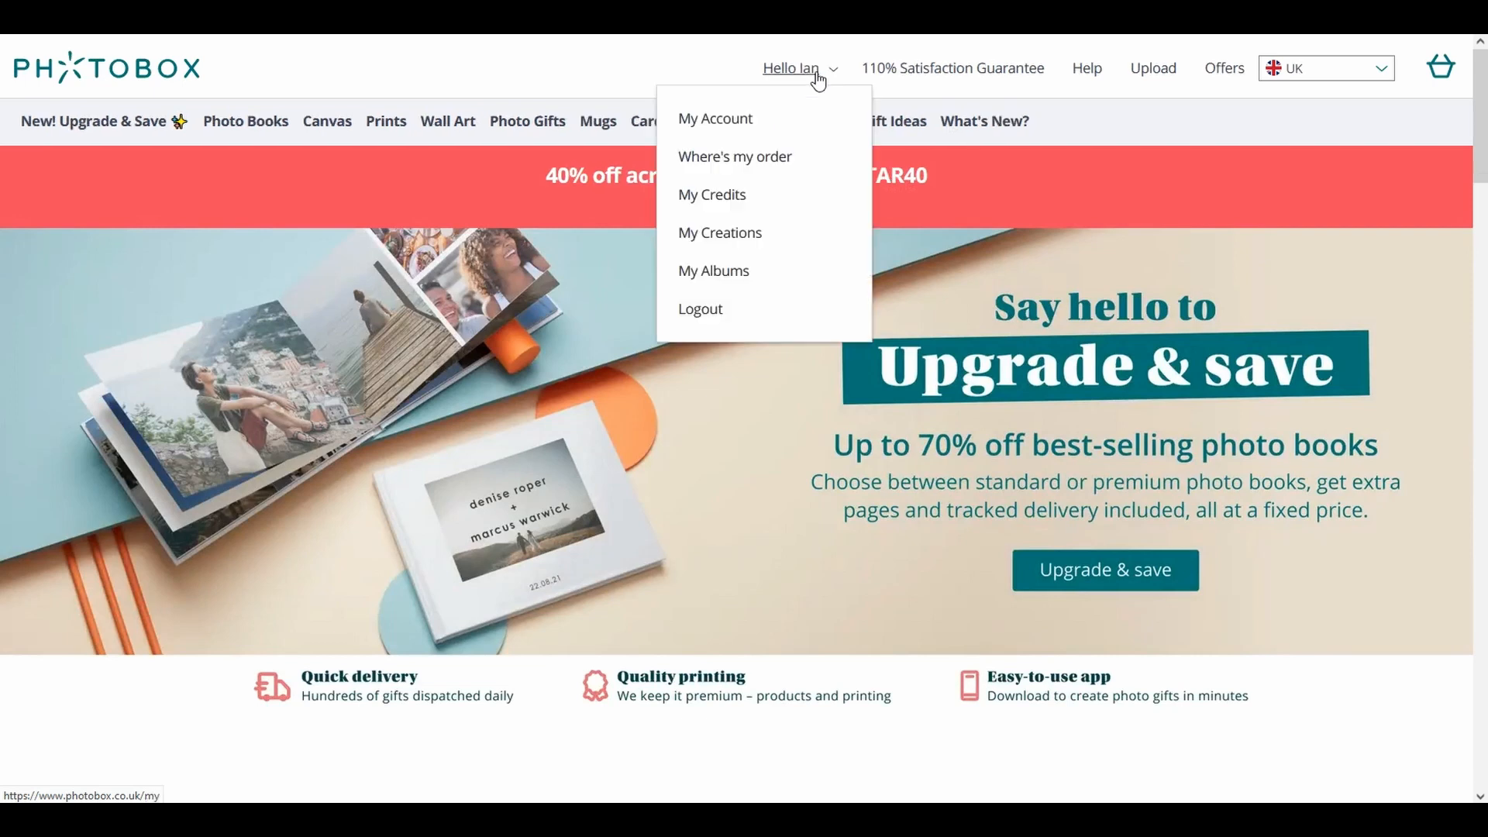
{"action": "left_click", "coordinate": [721, 234]}
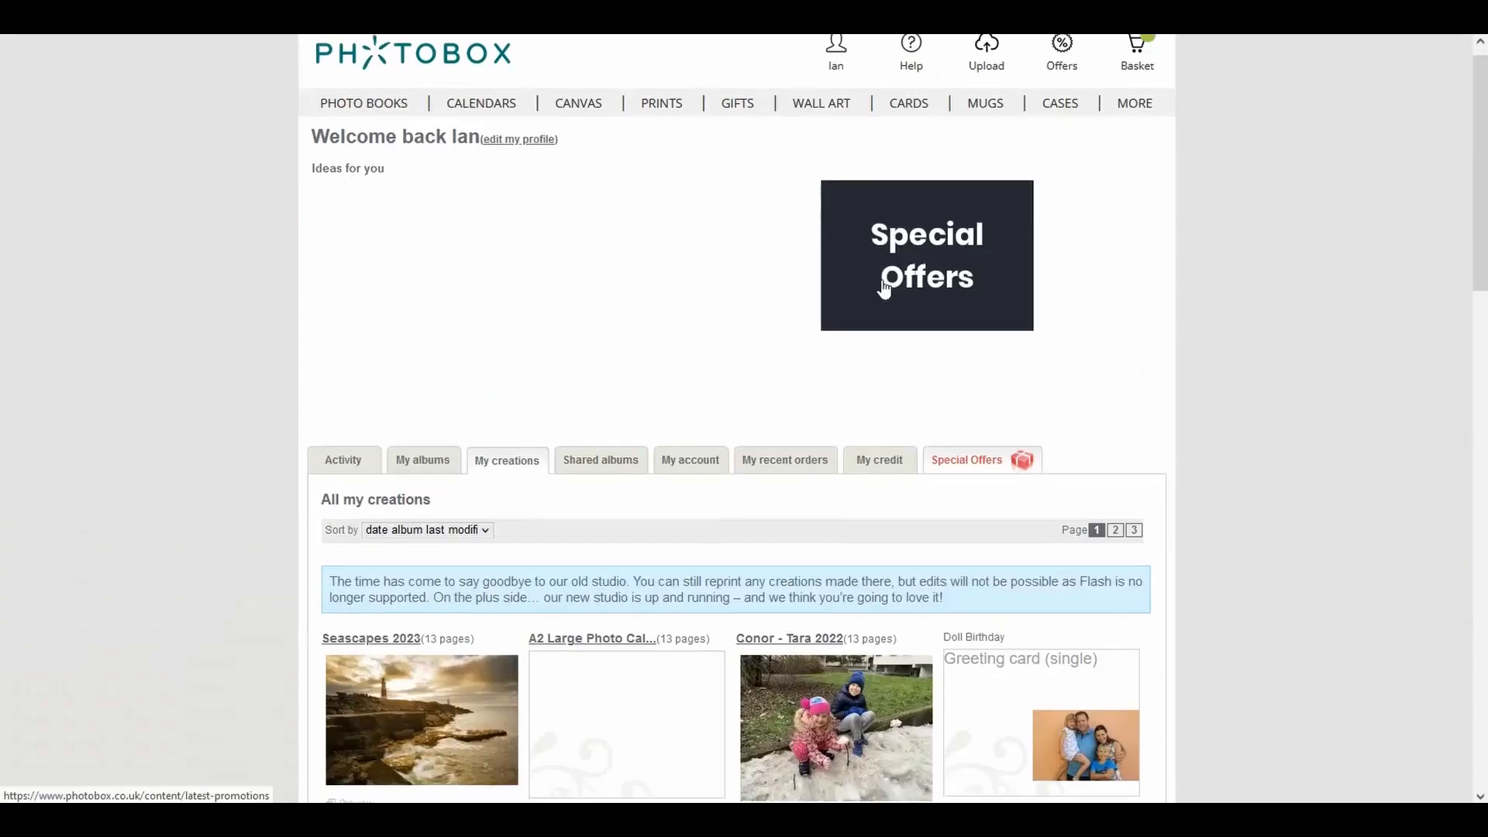
{"action": "scroll", "coordinate": [880, 285], "scroll_direction": "down", "scroll_amount": 3}
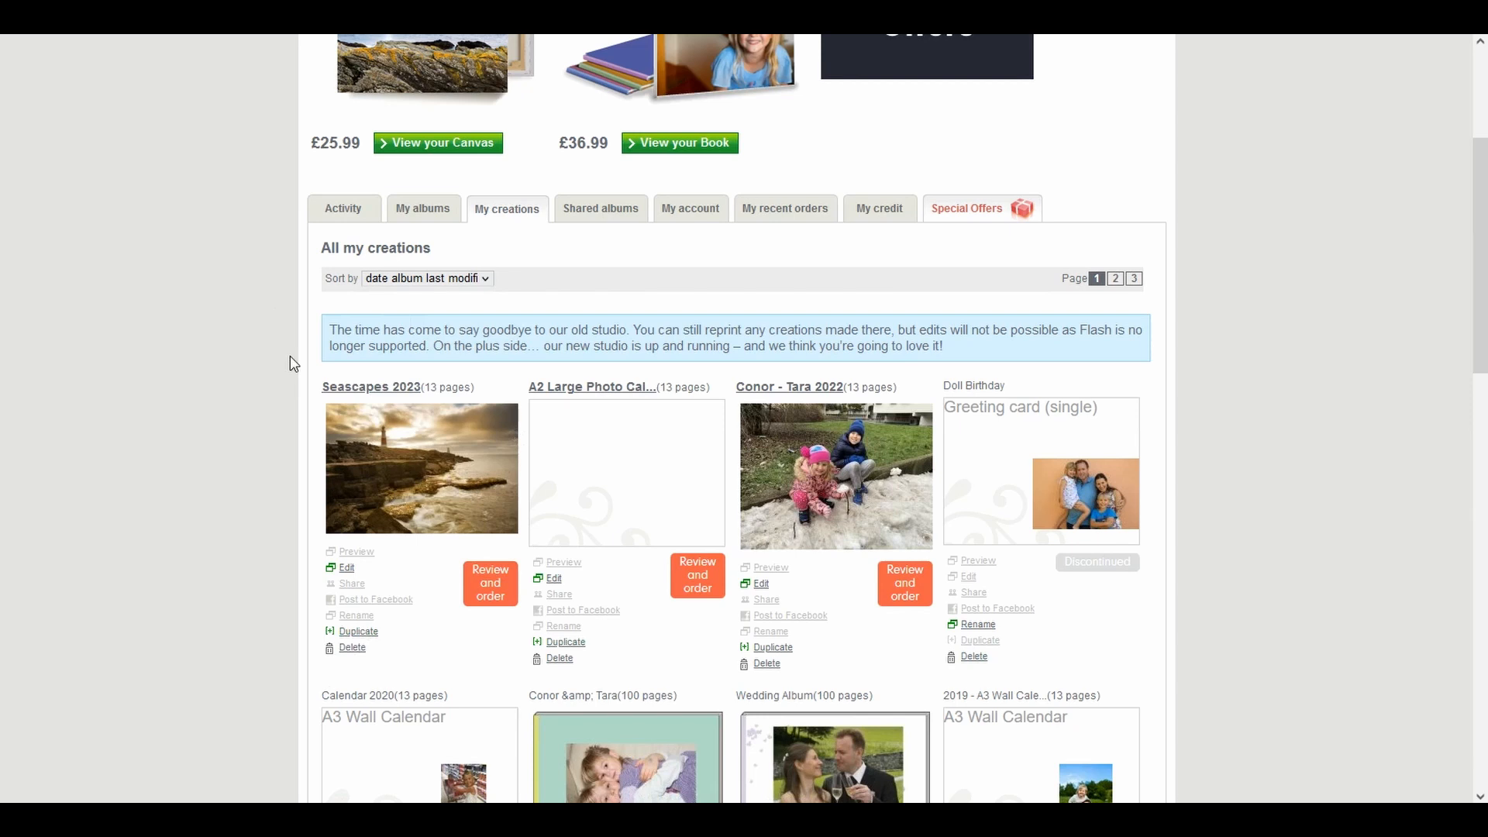
{"action": "left_click", "coordinate": [487, 587]}
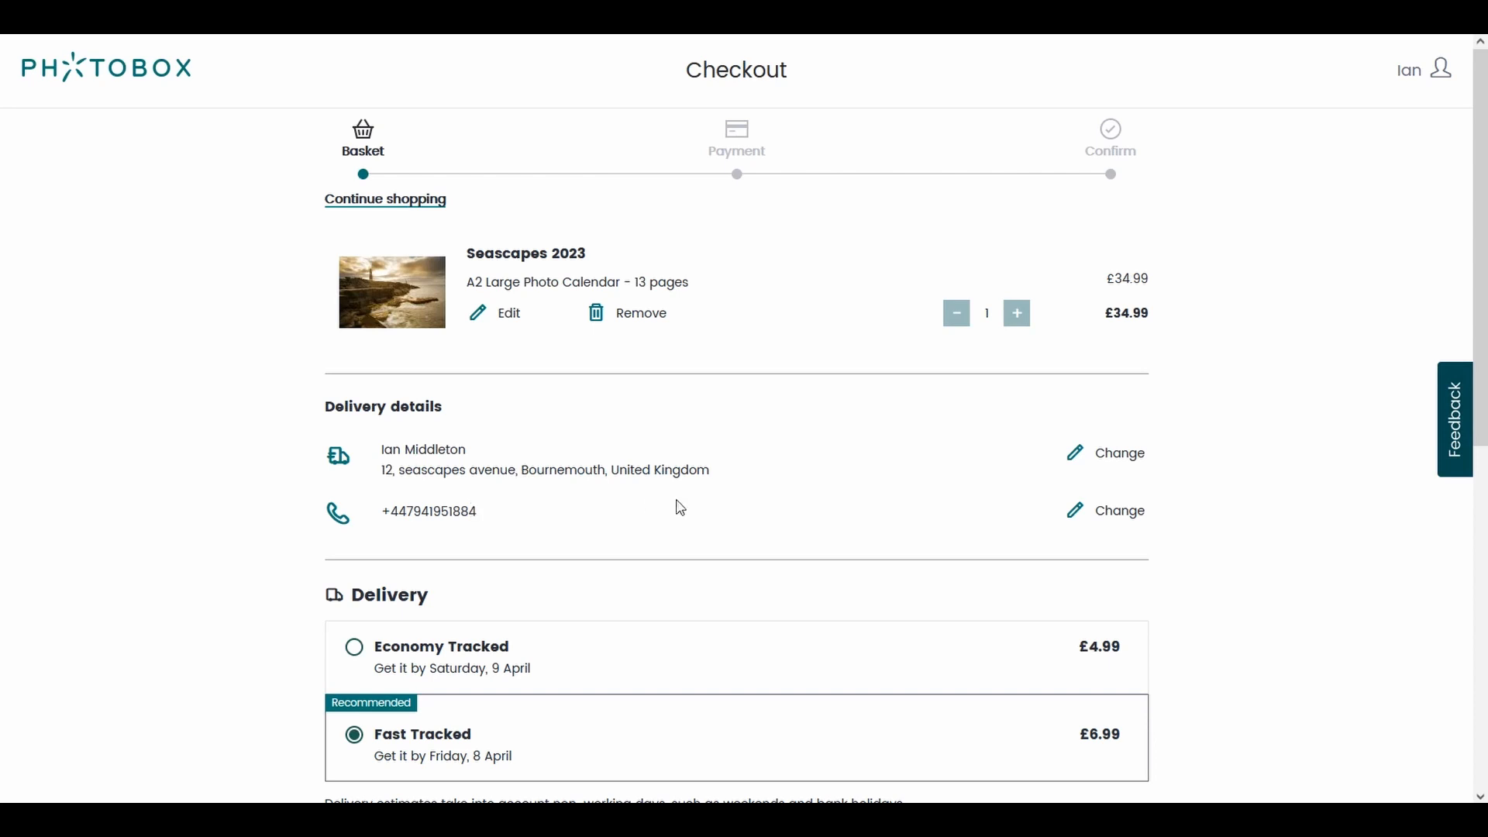
Examine the checkout's delivery details, delivery options, offer code field and order total.
{"action": "scroll", "coordinate": [667, 504], "scroll_direction": "down", "scroll_amount": 3}
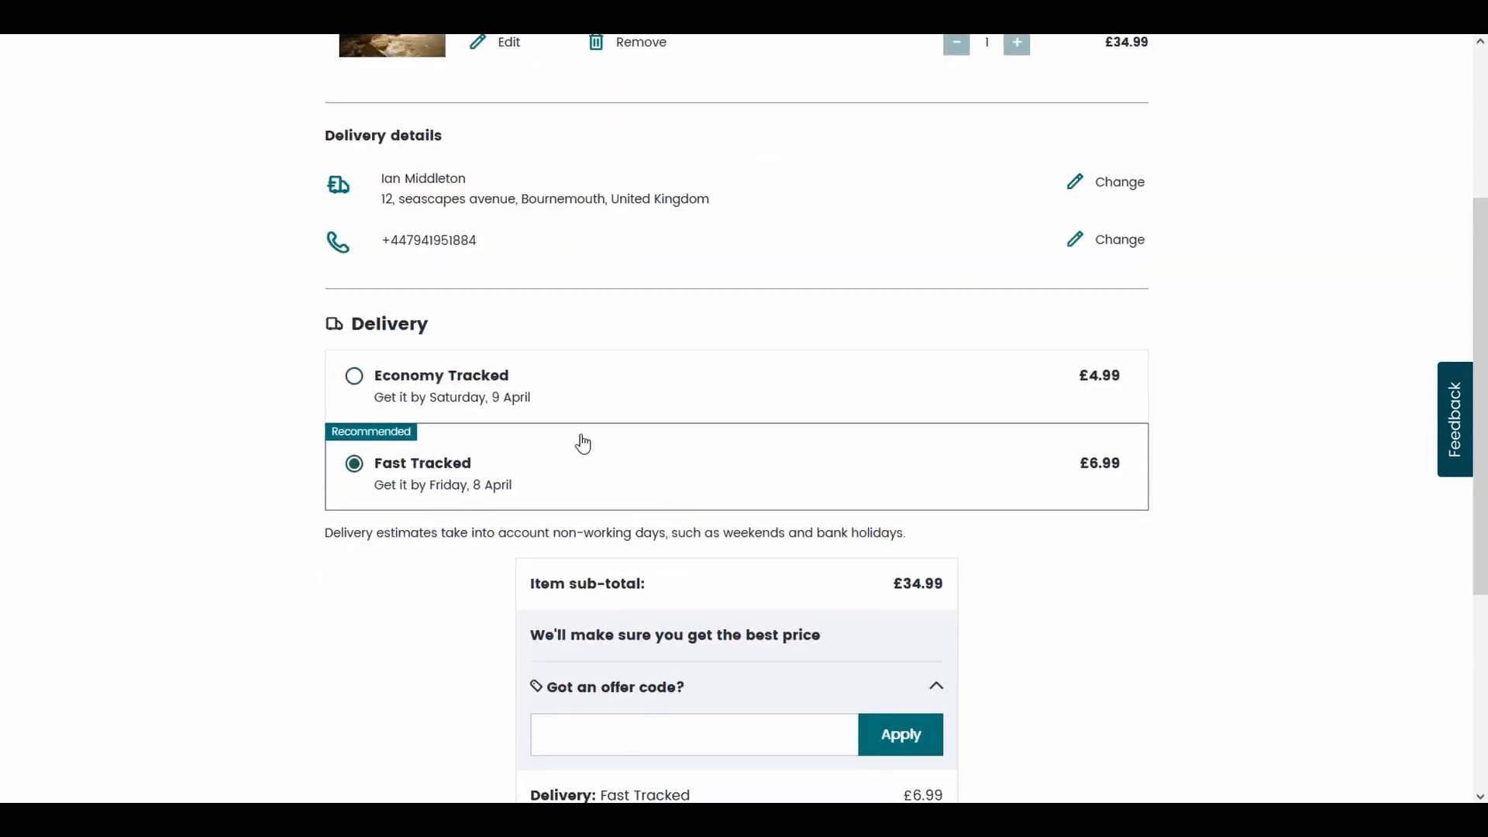
{"action": "scroll", "coordinate": [802, 493], "scroll_direction": "down", "scroll_amount": 3}
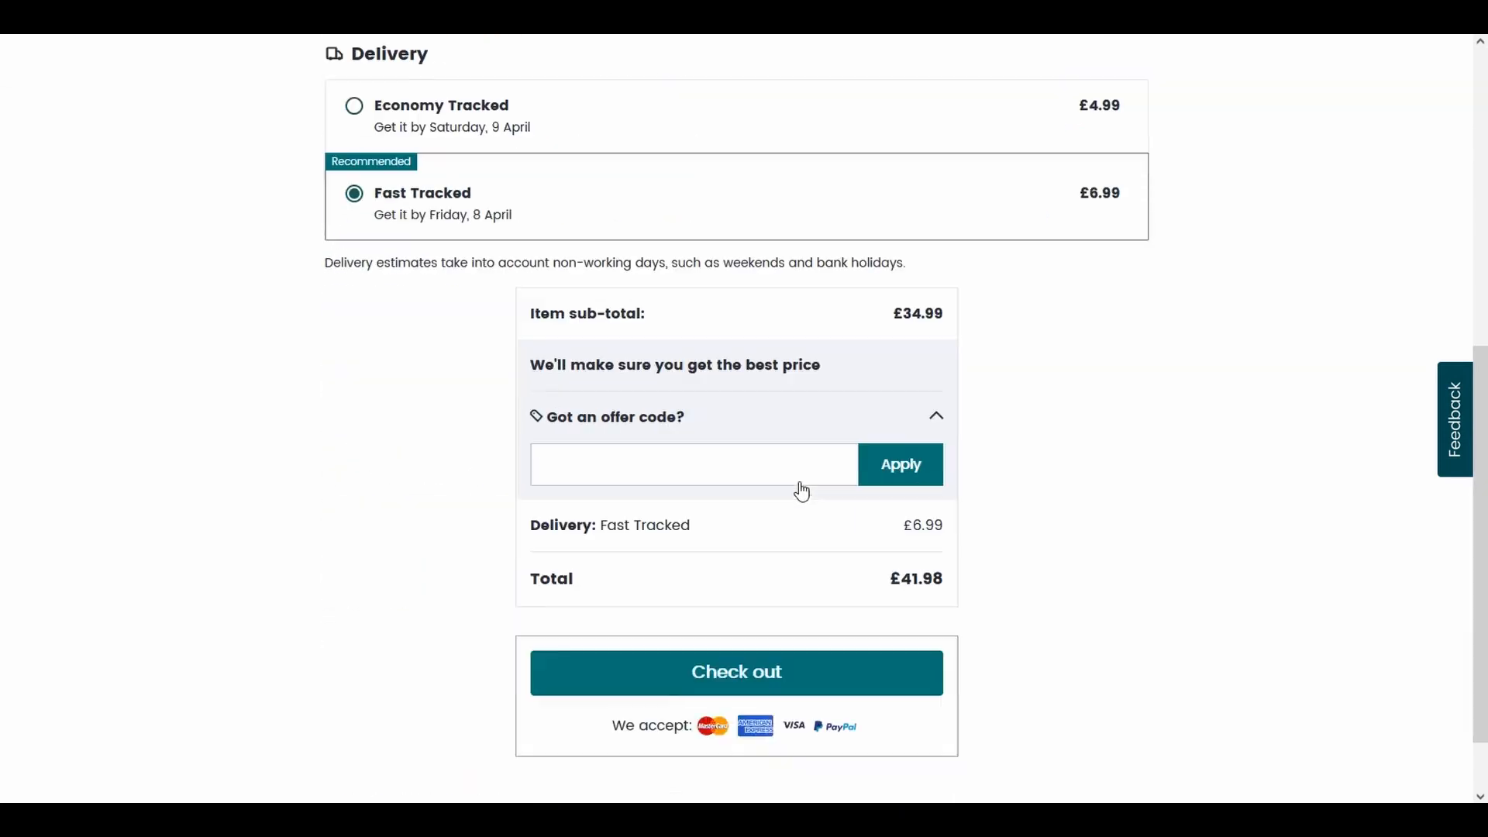
{"action": "left_click", "coordinate": [632, 469]}
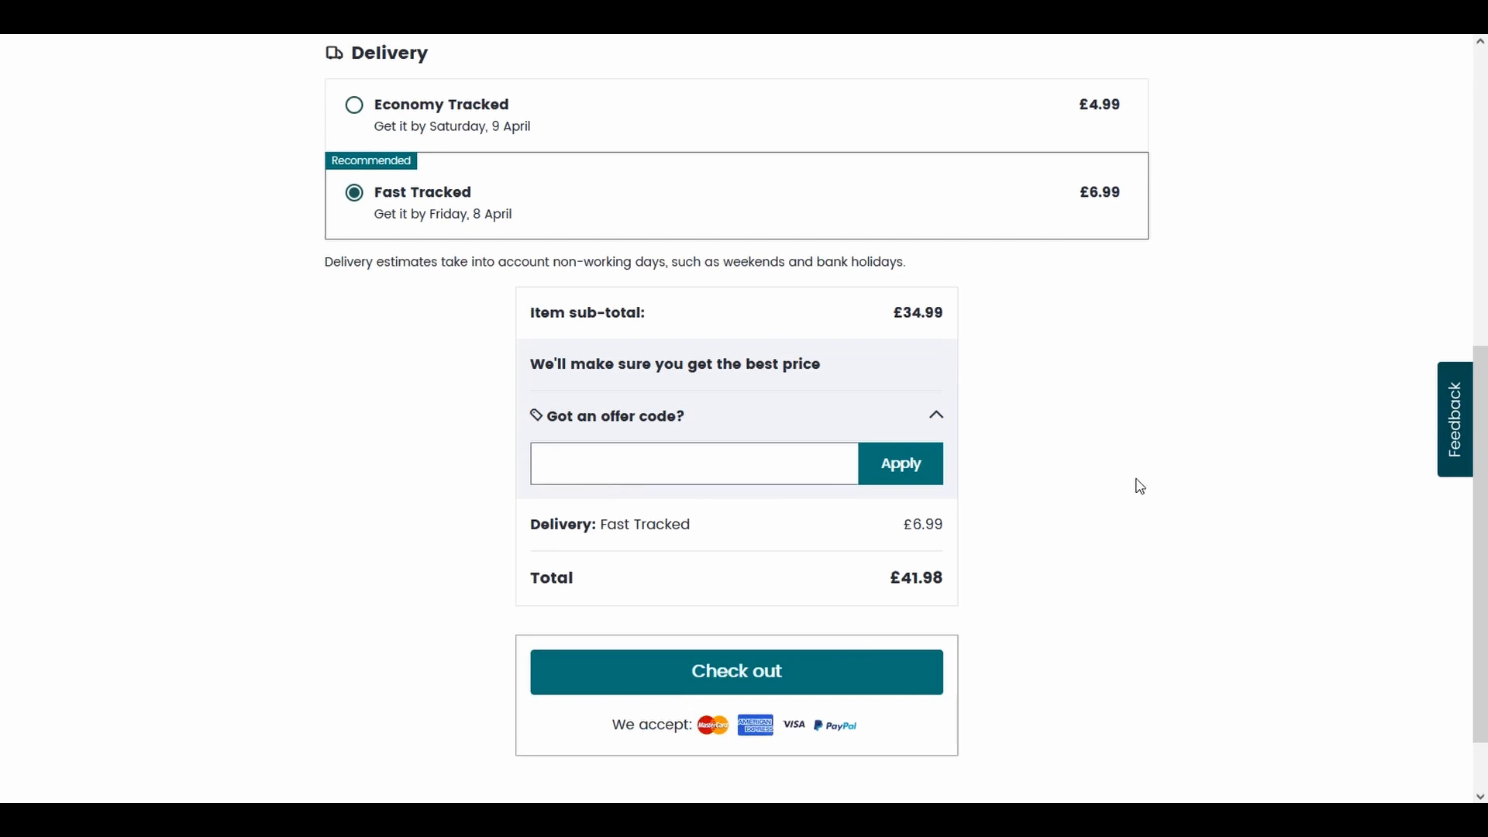
{"action": "scroll", "coordinate": [1070, 474], "scroll_direction": "up", "scroll_amount": 1}
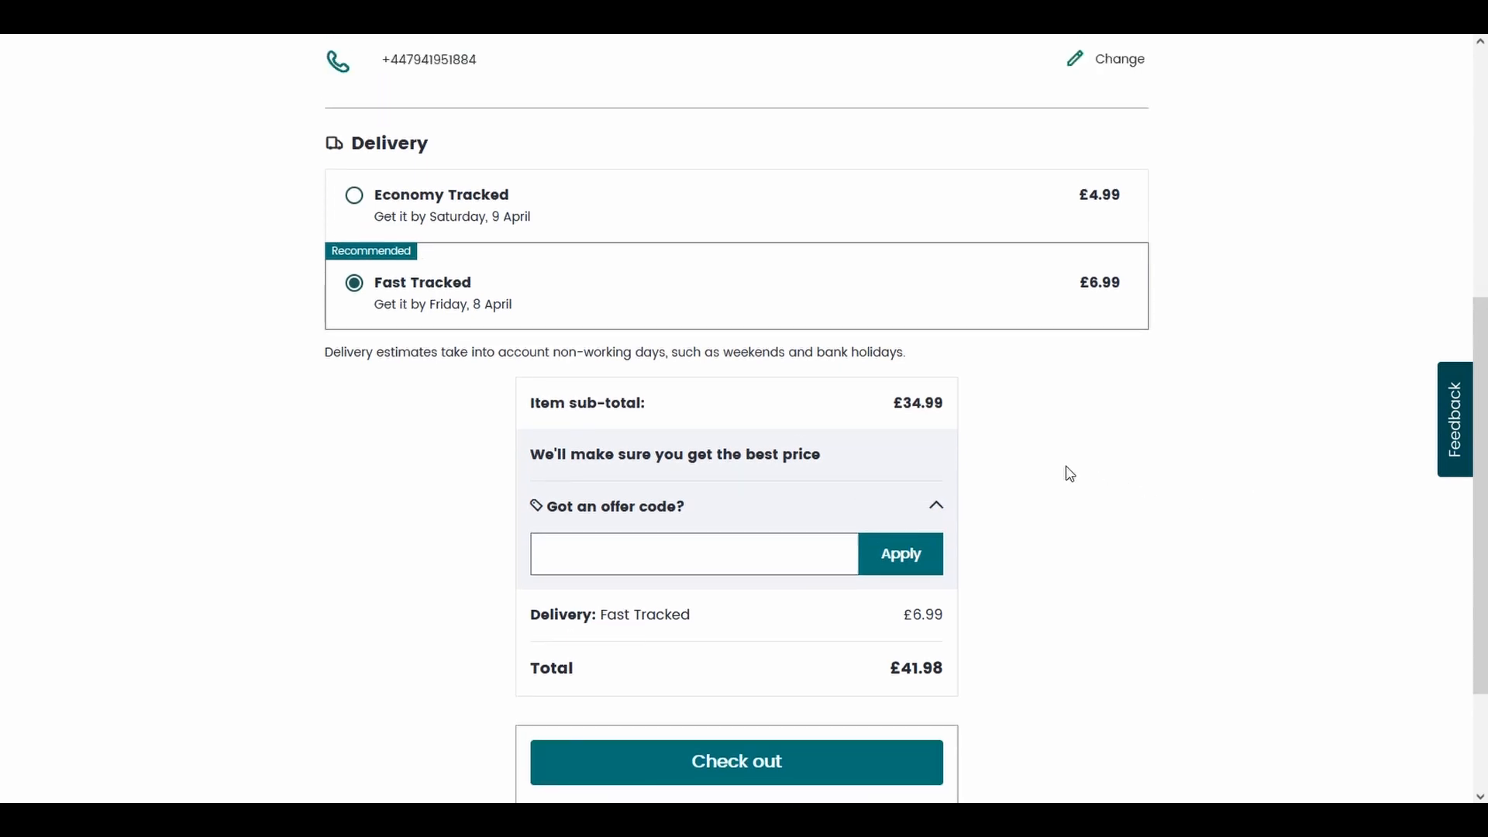
{"action": "scroll", "coordinate": [1077, 472], "scroll_direction": "up", "scroll_amount": 5}
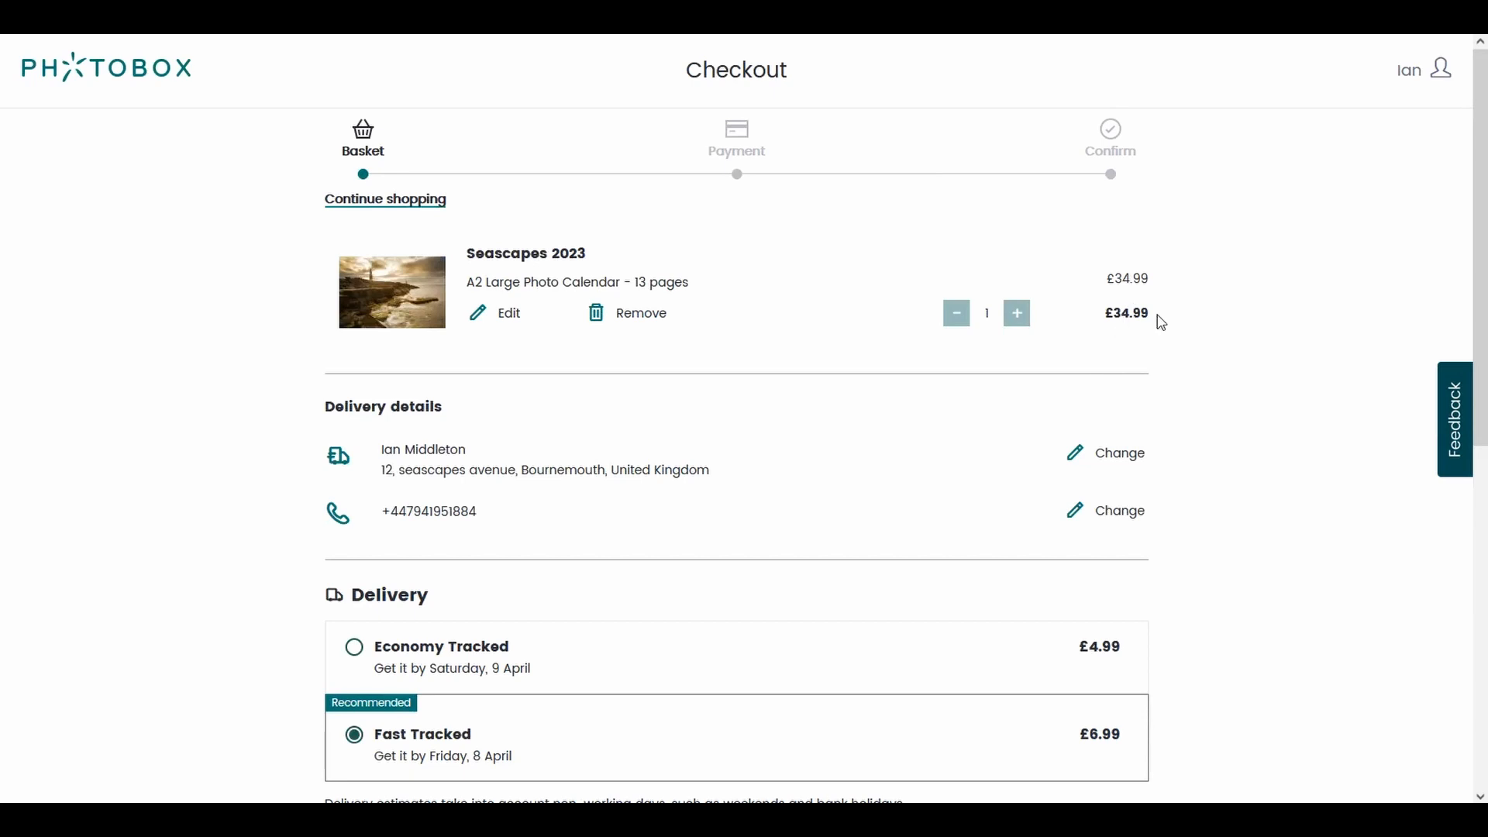
Review the Seascapes 2023 item price, the Economy and Fast Tracked delivery charges and the offer code section at checkout.
{"action": "left_click_drag", "start_coordinate": [1153, 322], "coordinate": [1109, 324]}
{"action": "left_click", "coordinate": [1250, 346]}
{"action": "scroll", "coordinate": [1235, 349], "scroll_direction": "down", "scroll_amount": 3}
{"action": "scroll", "coordinate": [1237, 348], "scroll_direction": "up", "scroll_amount": 2}
{"action": "scroll", "coordinate": [1238, 347], "scroll_direction": "down", "scroll_amount": 4}
{"action": "scroll", "coordinate": [1239, 348], "scroll_direction": "down", "scroll_amount": 1}
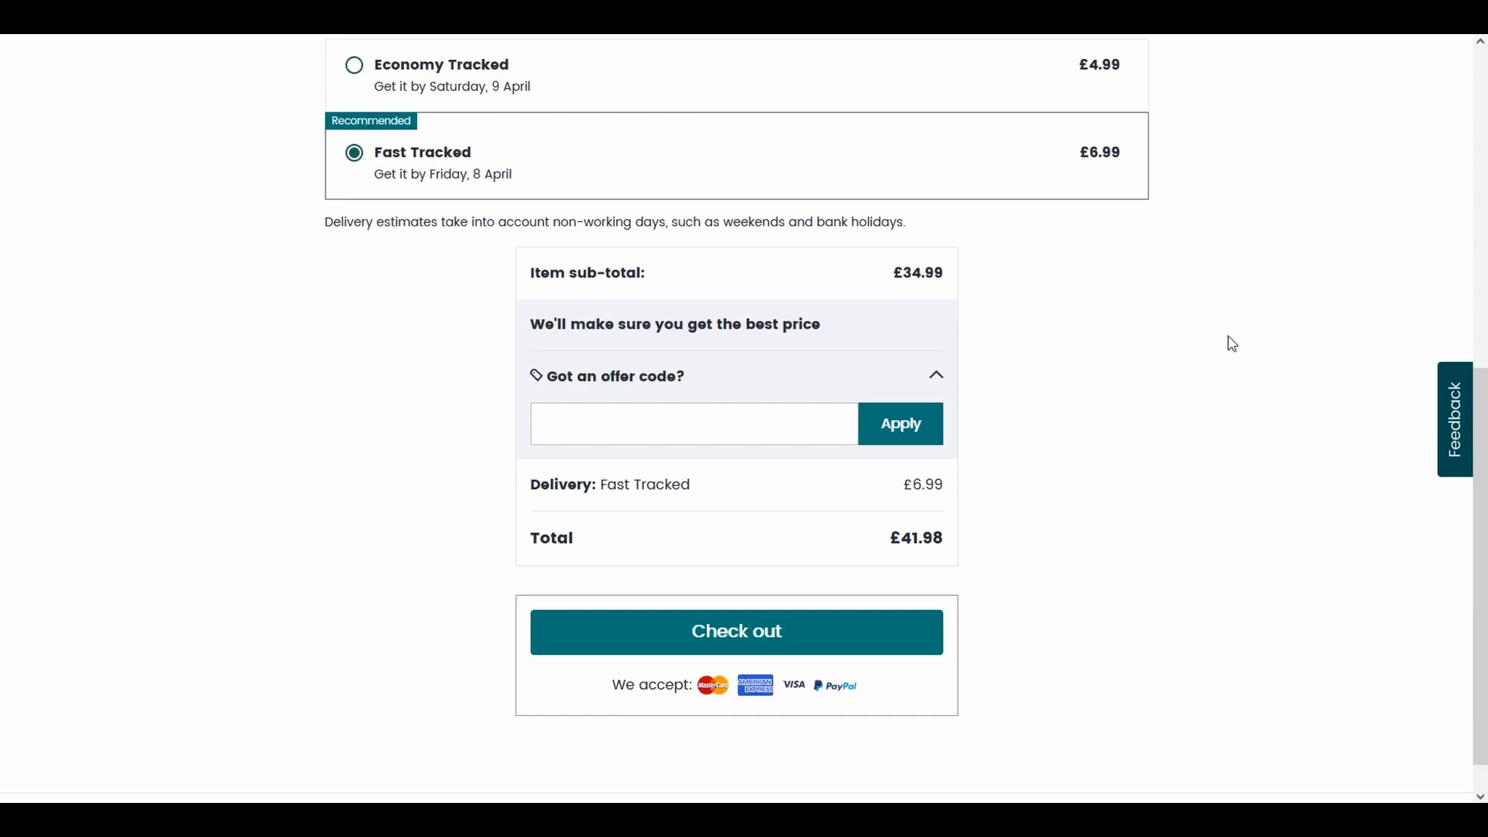
{"action": "scroll", "coordinate": [1237, 343], "scroll_direction": "up", "scroll_amount": 5}
{"action": "scroll", "coordinate": [796, 346], "scroll_direction": "down", "scroll_amount": 6}
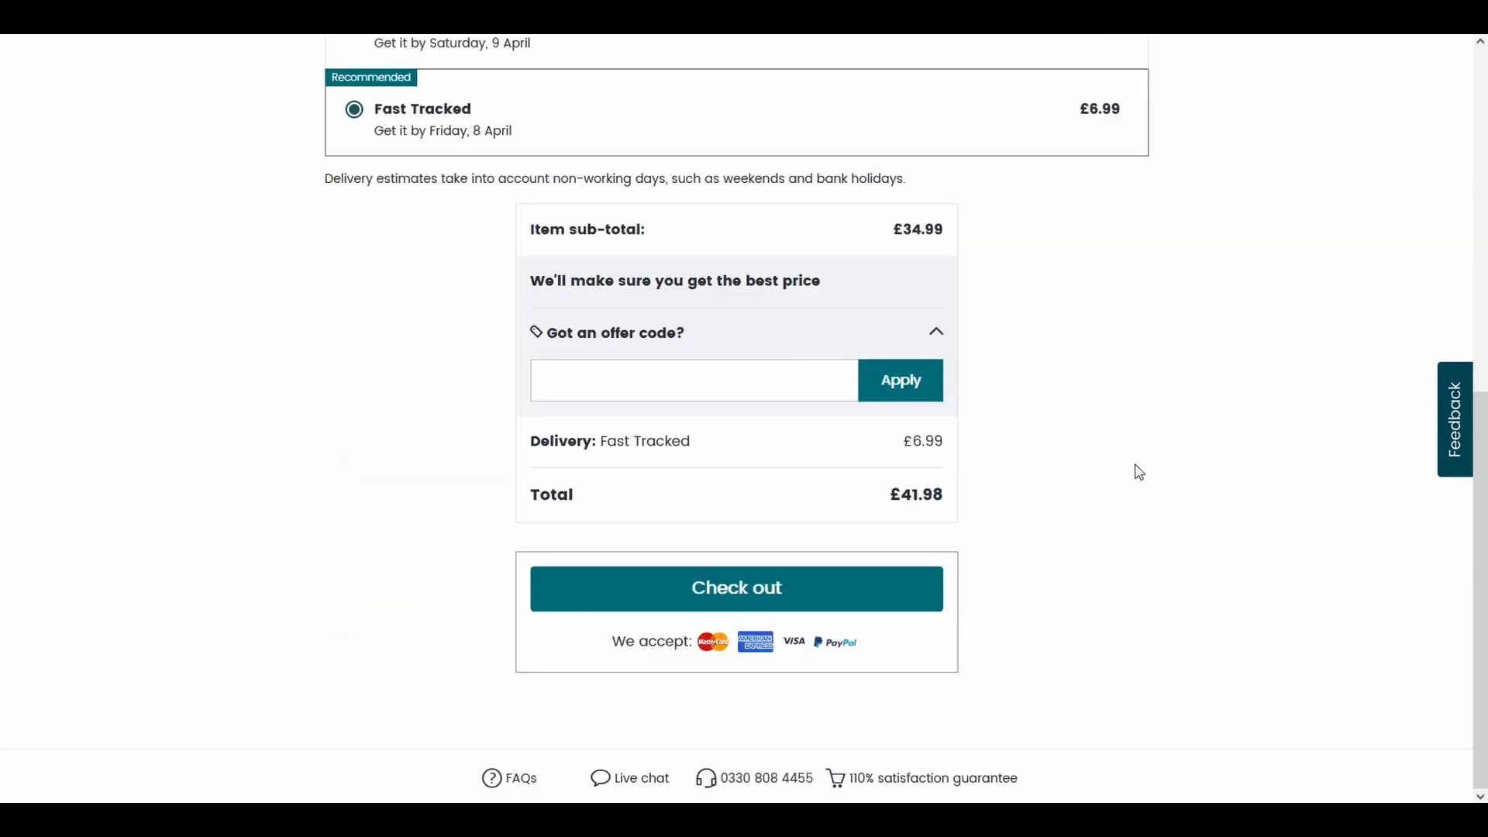
{"action": "scroll", "coordinate": [1136, 468], "scroll_direction": "up", "scroll_amount": 6}
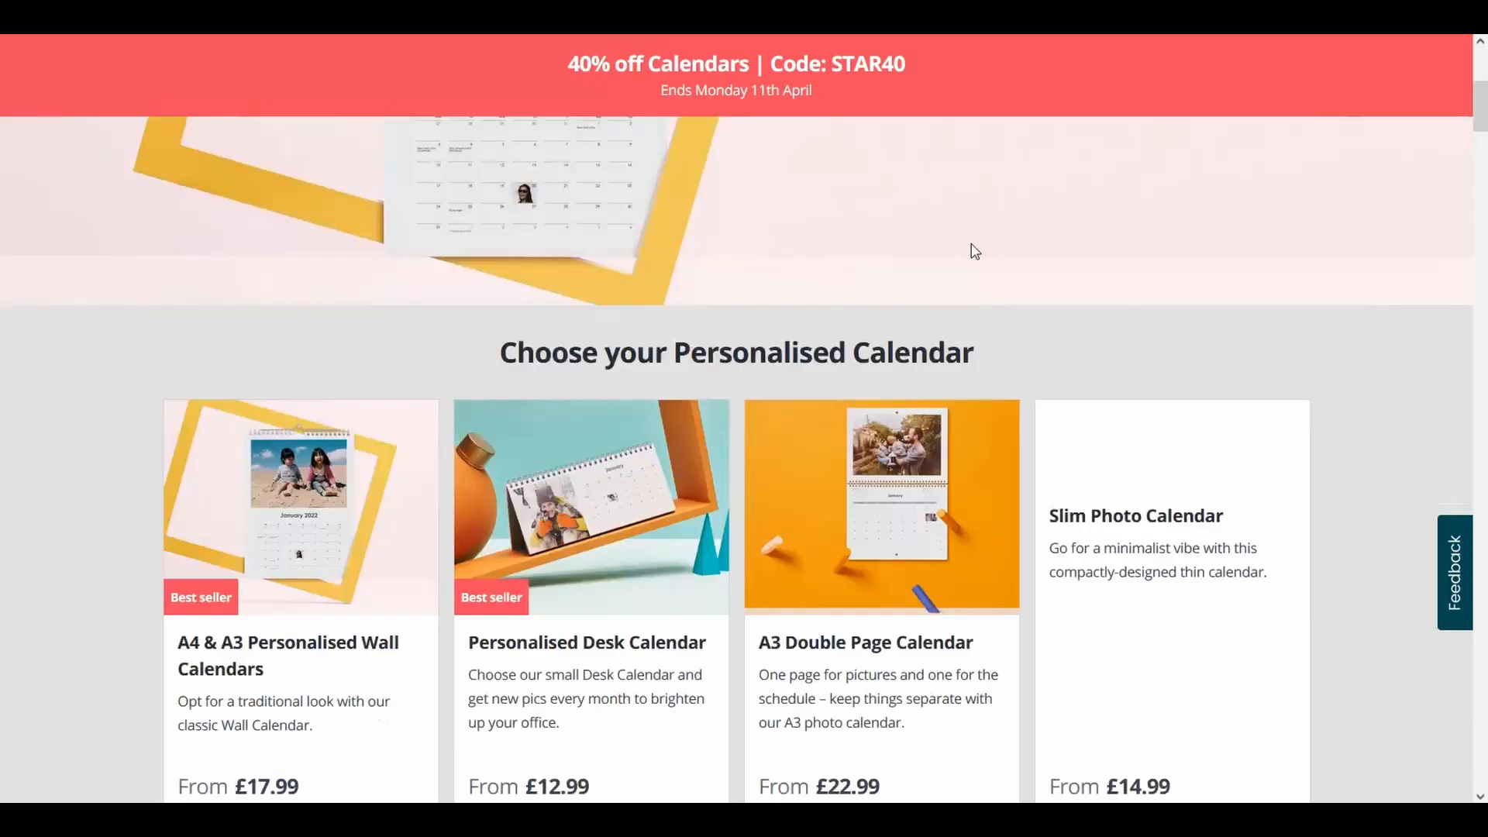
Choose A4 & A3 Personalised Wall Calendars and start creating an A3 calendar with start month January and start year 2023.
{"action": "scroll", "coordinate": [682, 364], "scroll_direction": "down", "scroll_amount": 1}
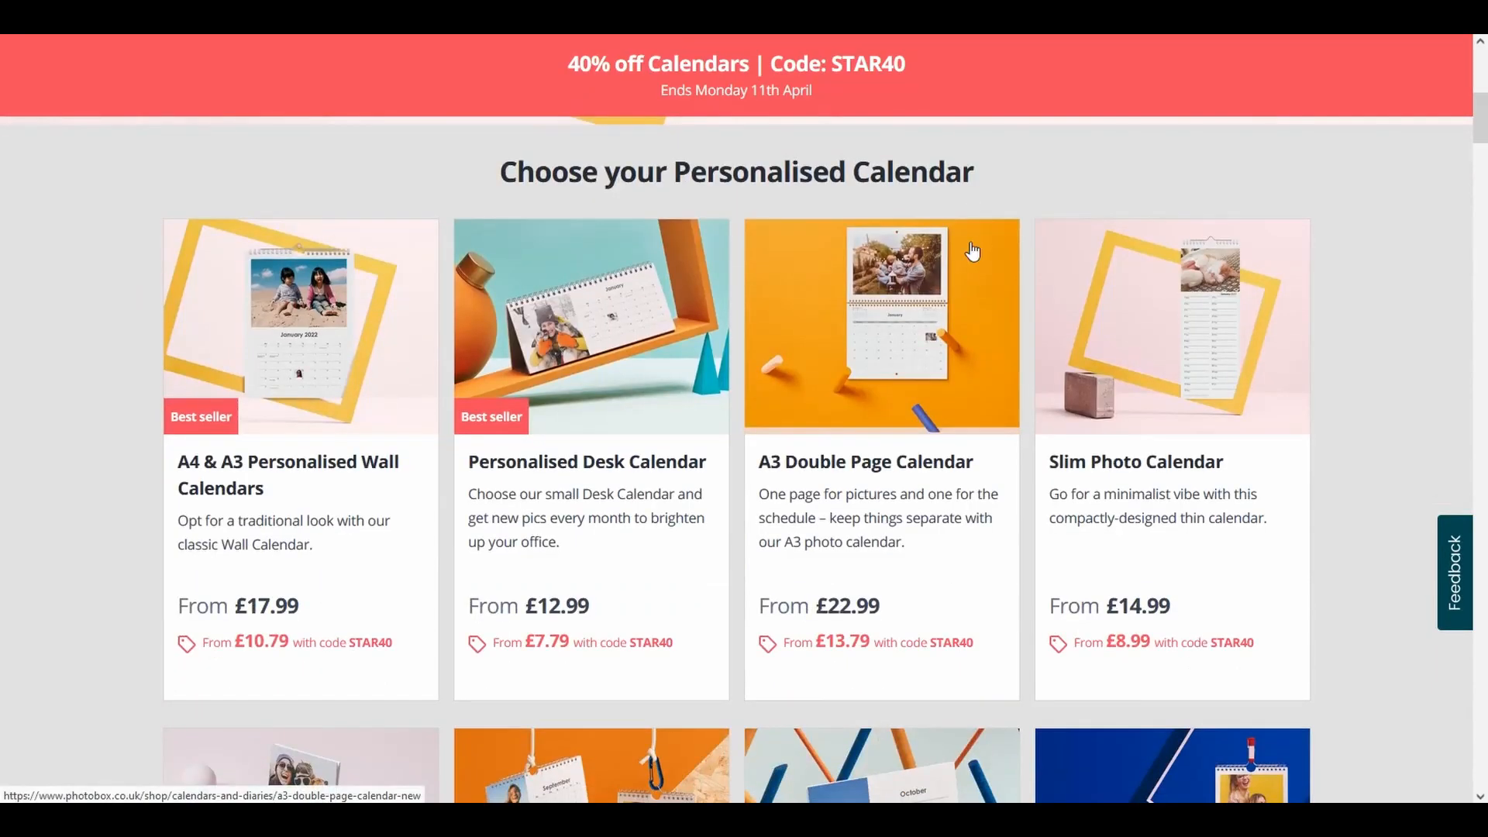
{"action": "left_click", "coordinate": [333, 469]}
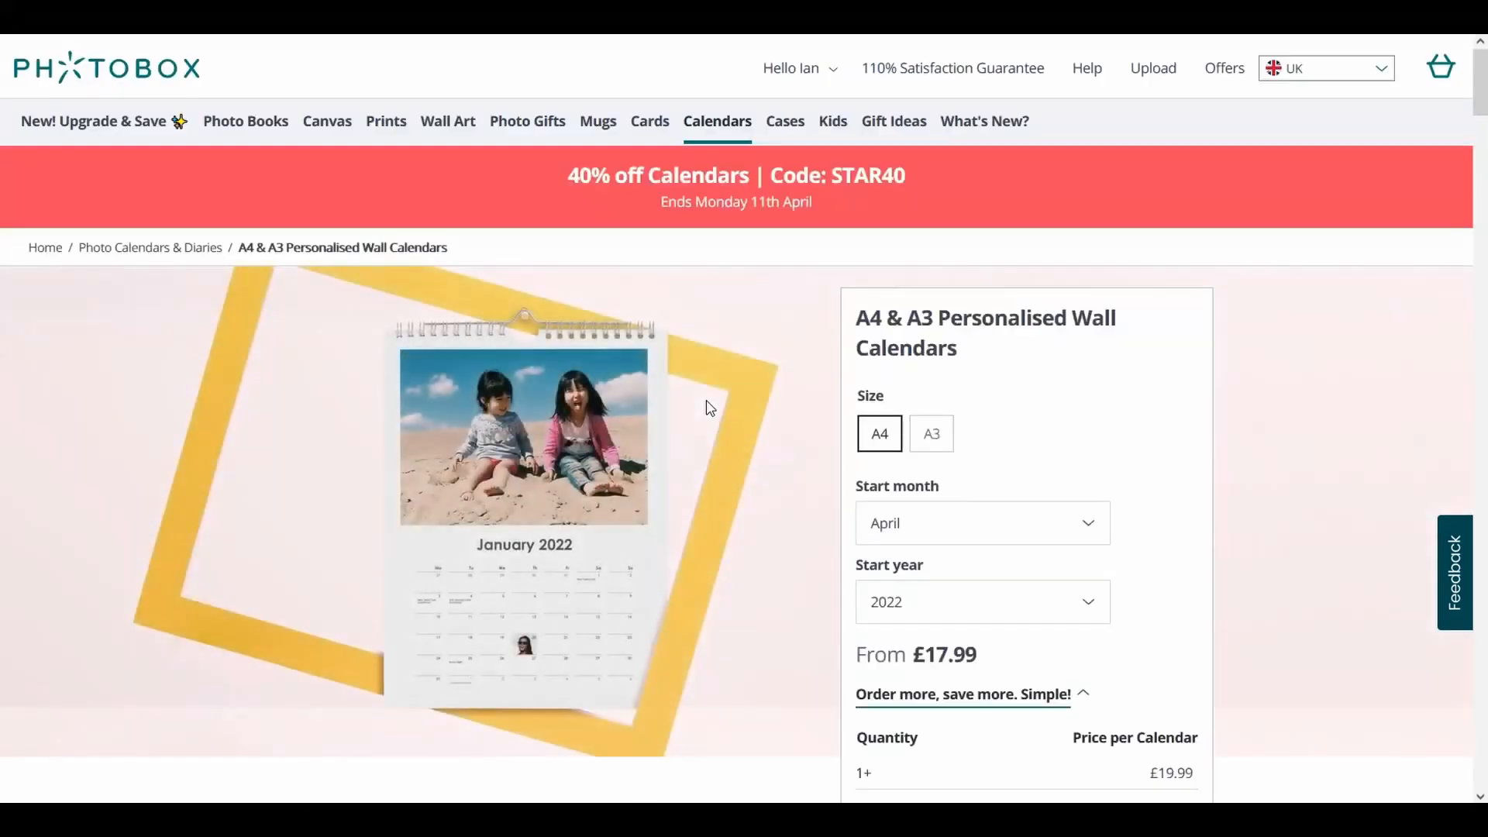
{"action": "scroll", "coordinate": [1318, 445], "scroll_direction": "down", "scroll_amount": 2}
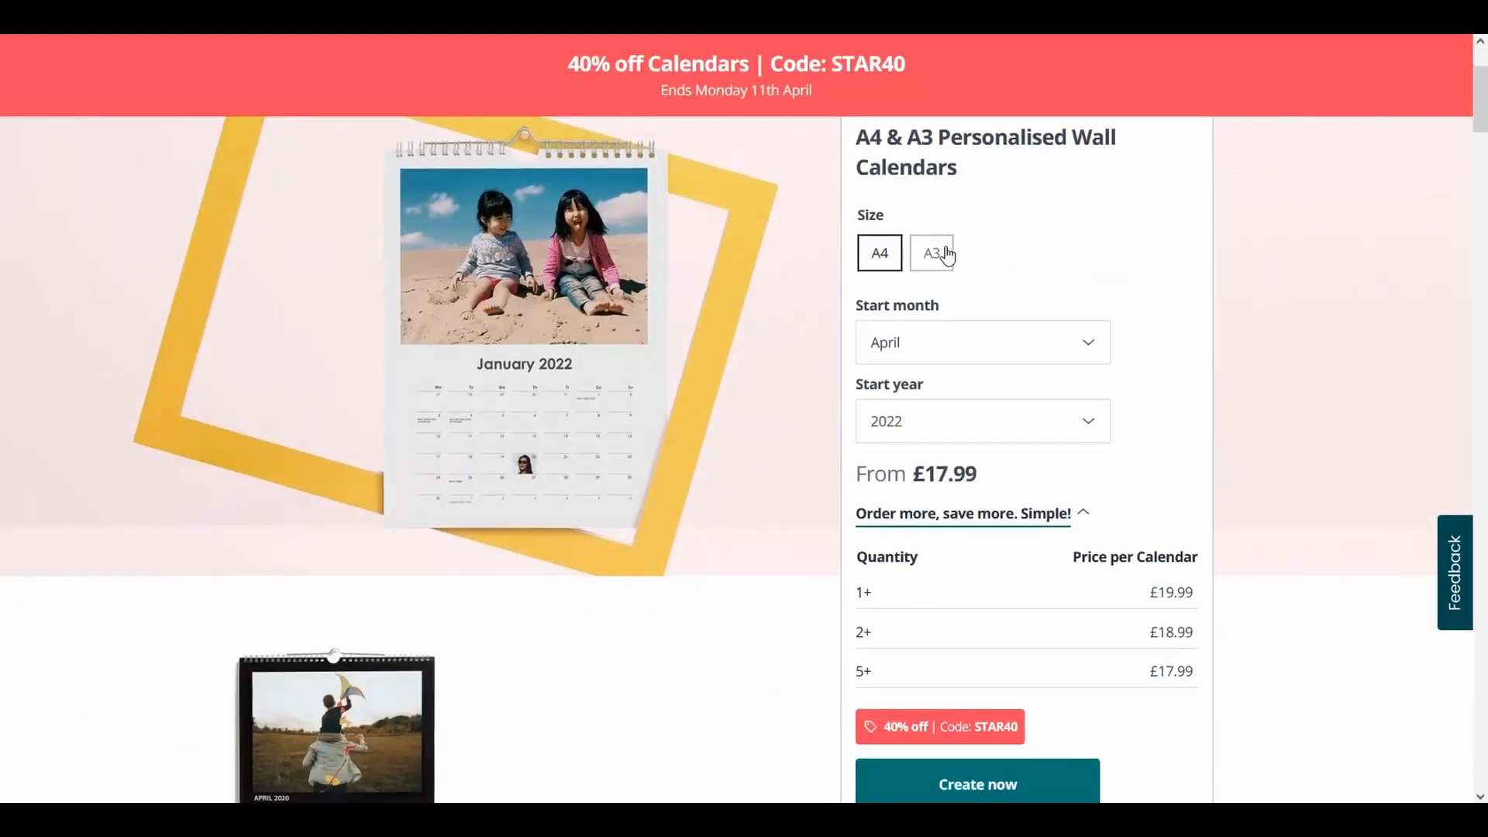
{"action": "left_click", "coordinate": [946, 248]}
{"action": "left_click", "coordinate": [1012, 349]}
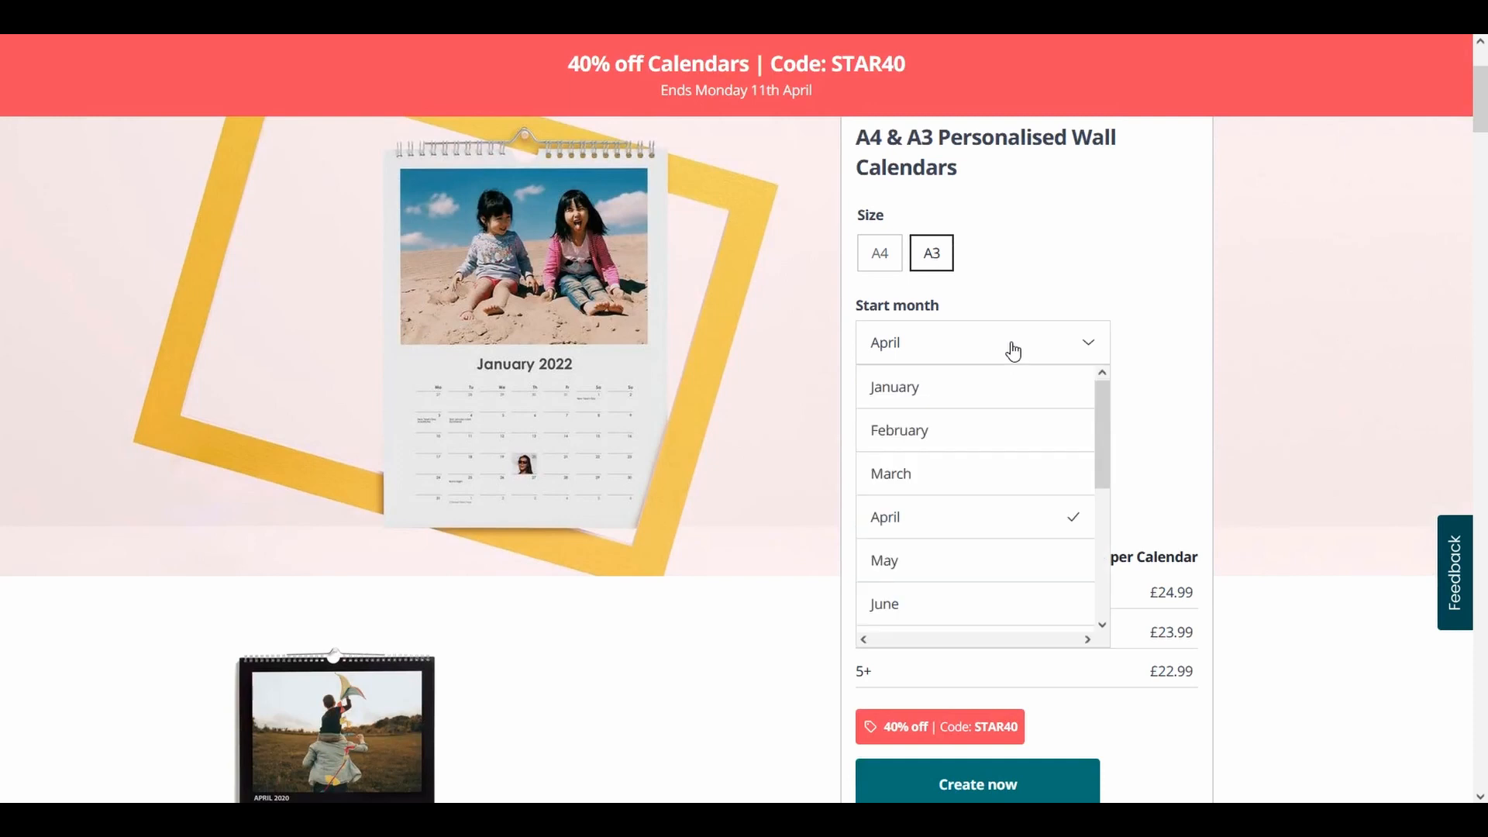
{"action": "left_click", "coordinate": [1008, 385]}
{"action": "left_click", "coordinate": [1007, 439]}
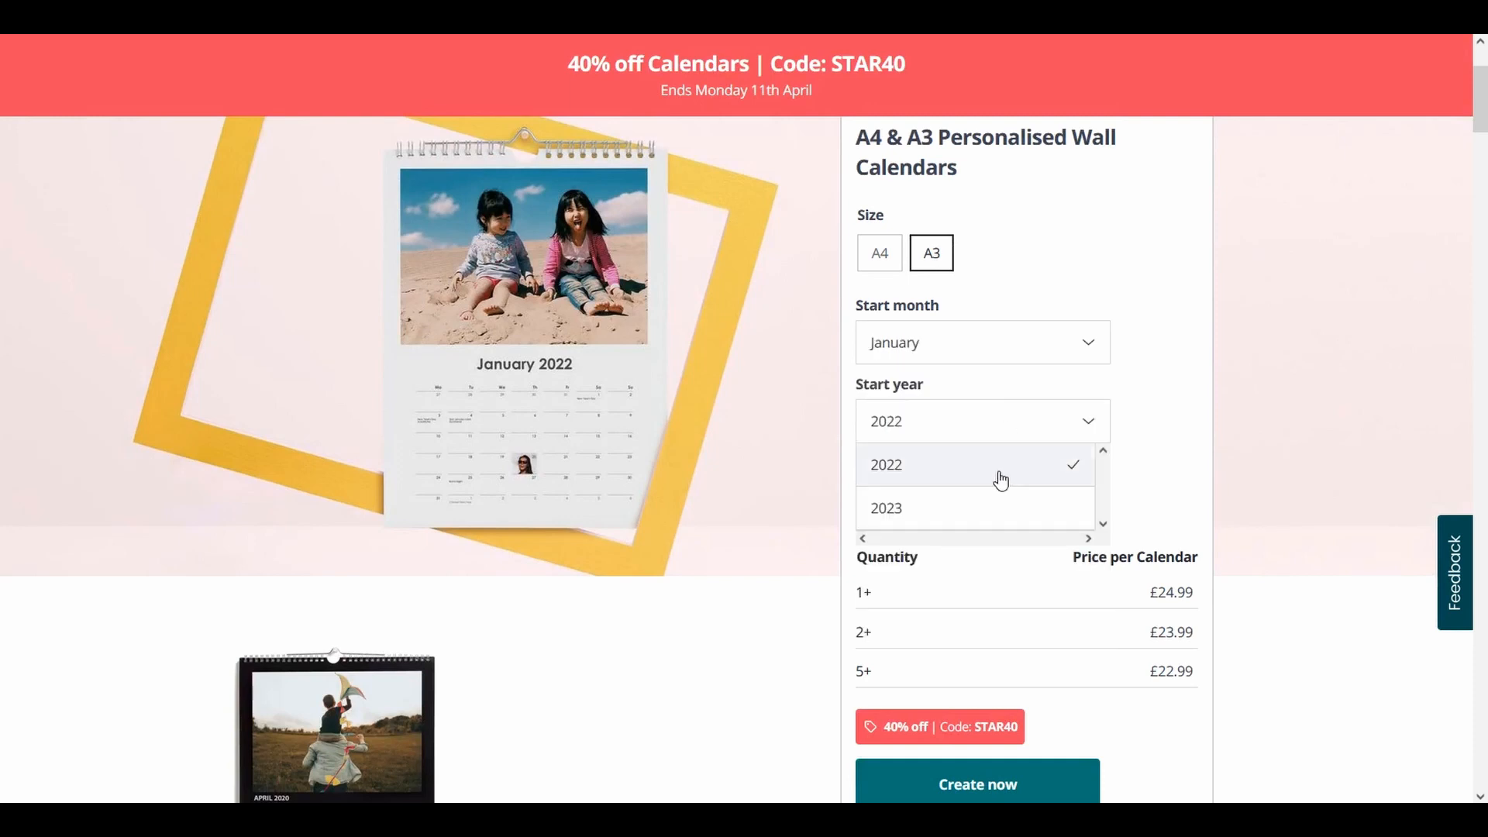
{"action": "left_click", "coordinate": [999, 509]}
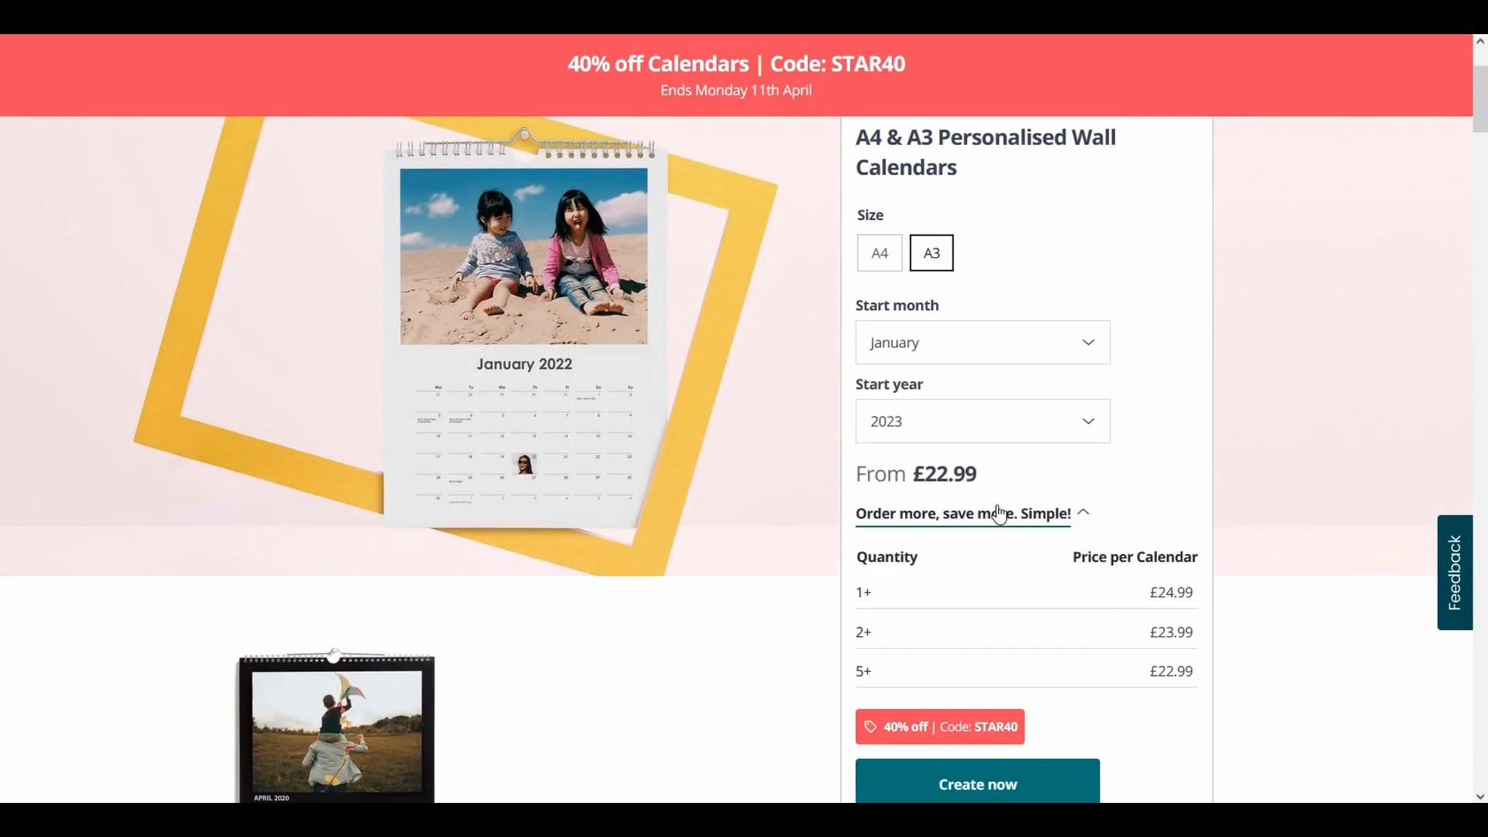
{"action": "left_click", "coordinate": [975, 784]}
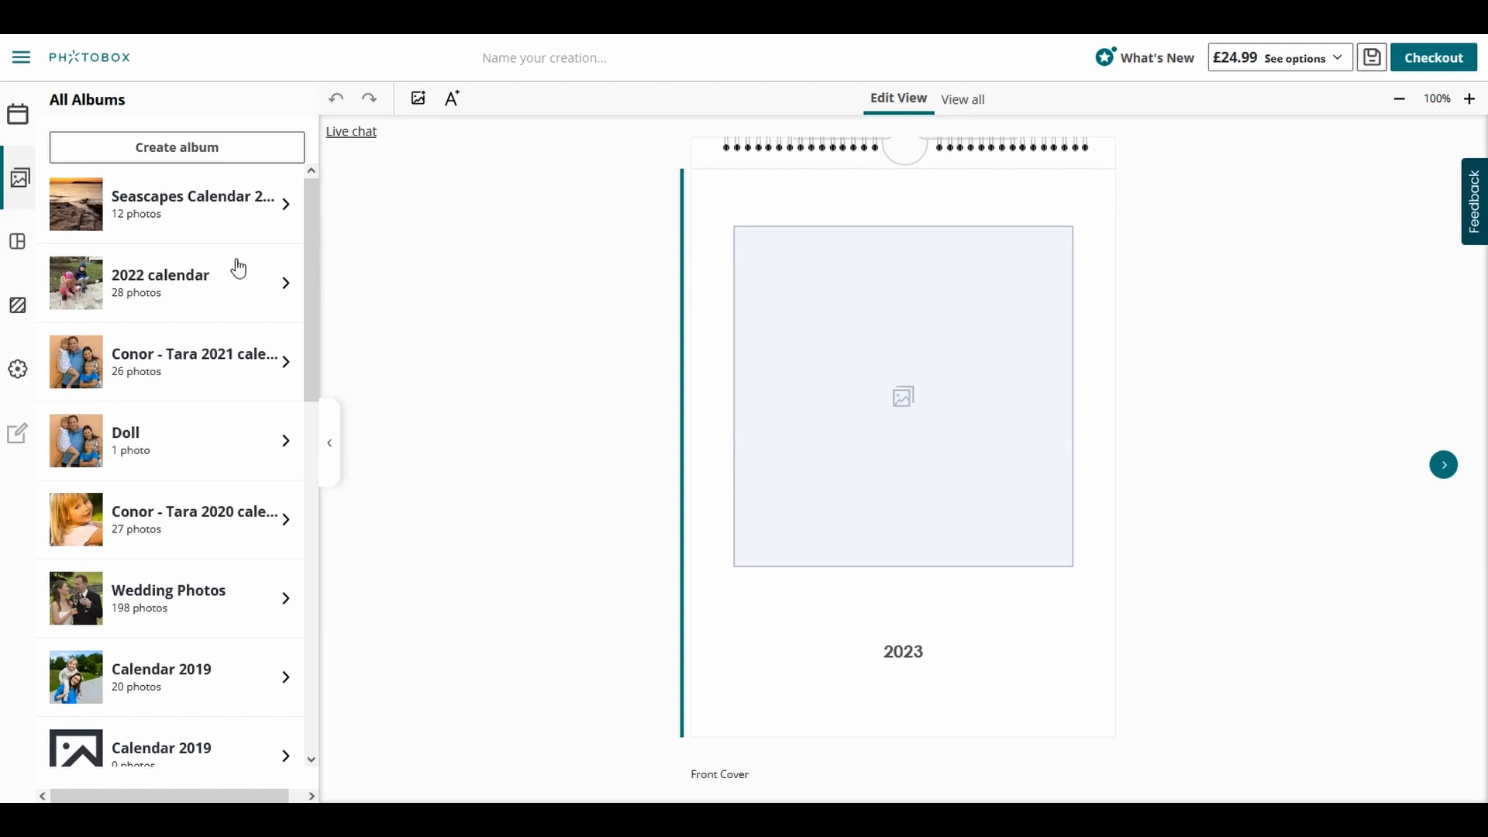
Using the Seascapes Calendar 2023 album, place the first beach photo on January and the purple stormy-sea photo on February.
{"action": "left_click", "coordinate": [1444, 466]}
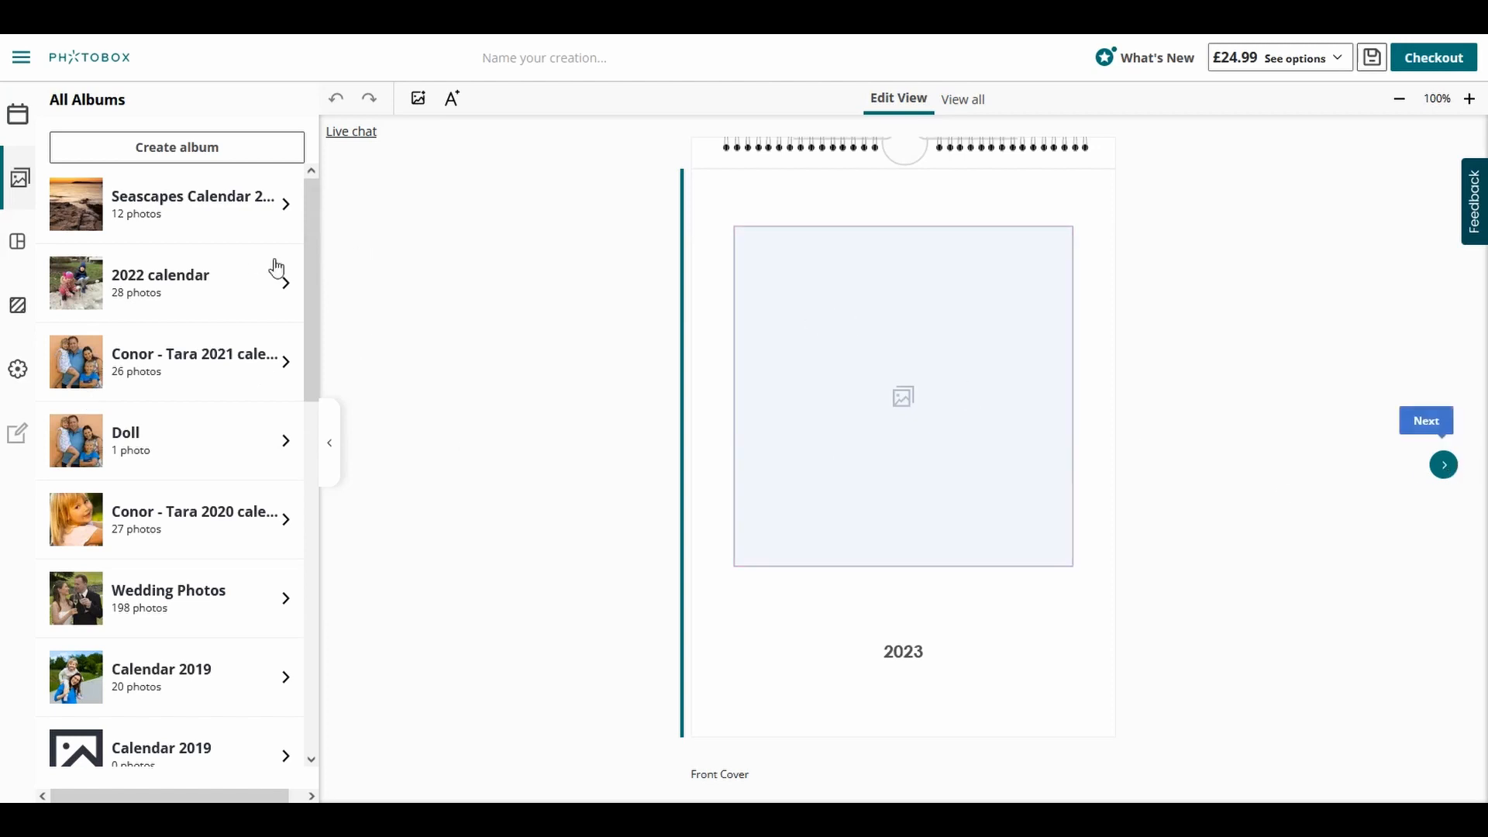
{"action": "left_click", "coordinate": [189, 204]}
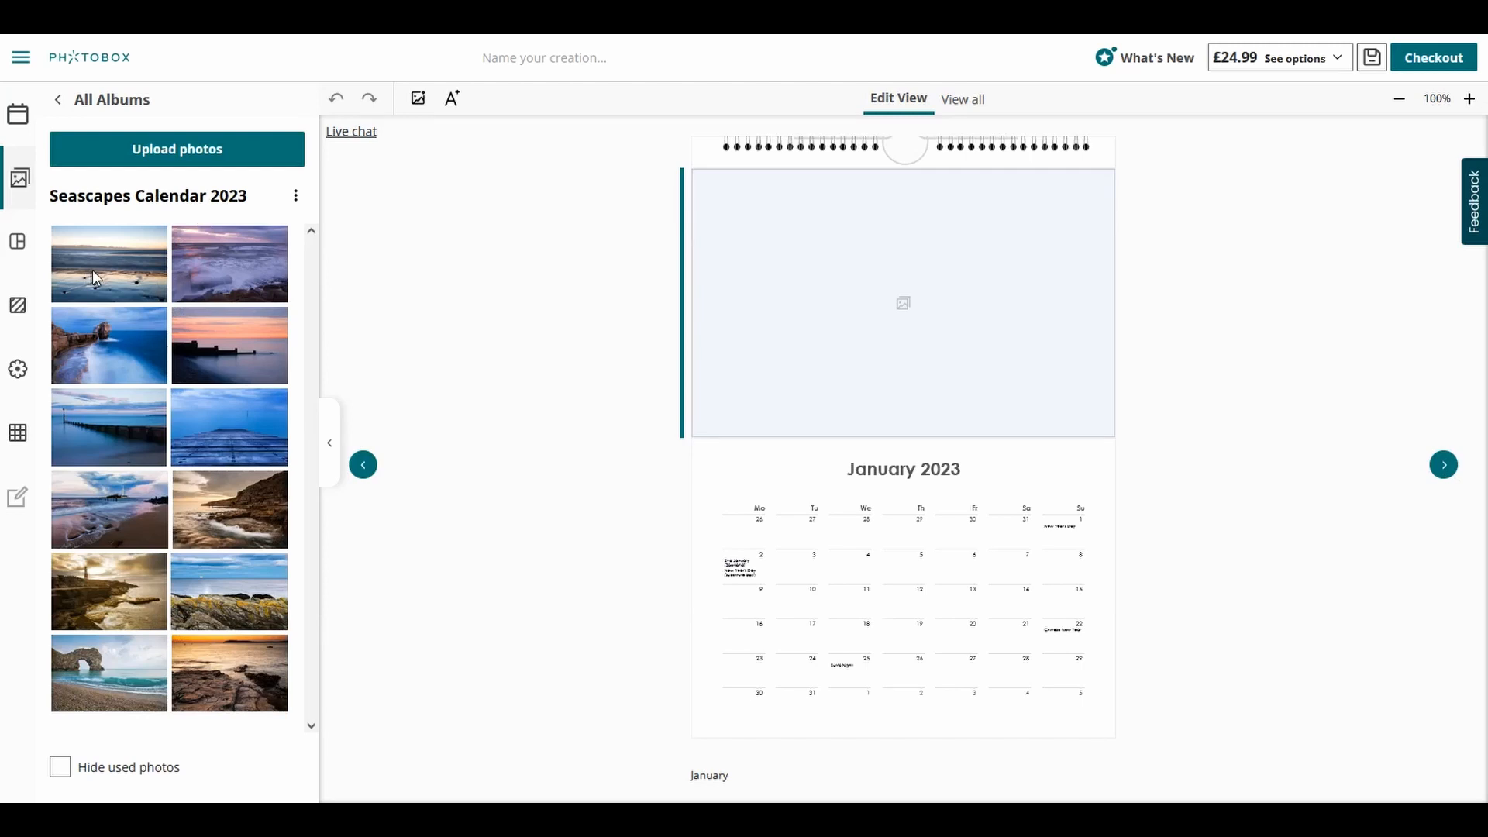
{"action": "left_click_drag", "start_coordinate": [93, 273], "coordinate": [881, 338]}
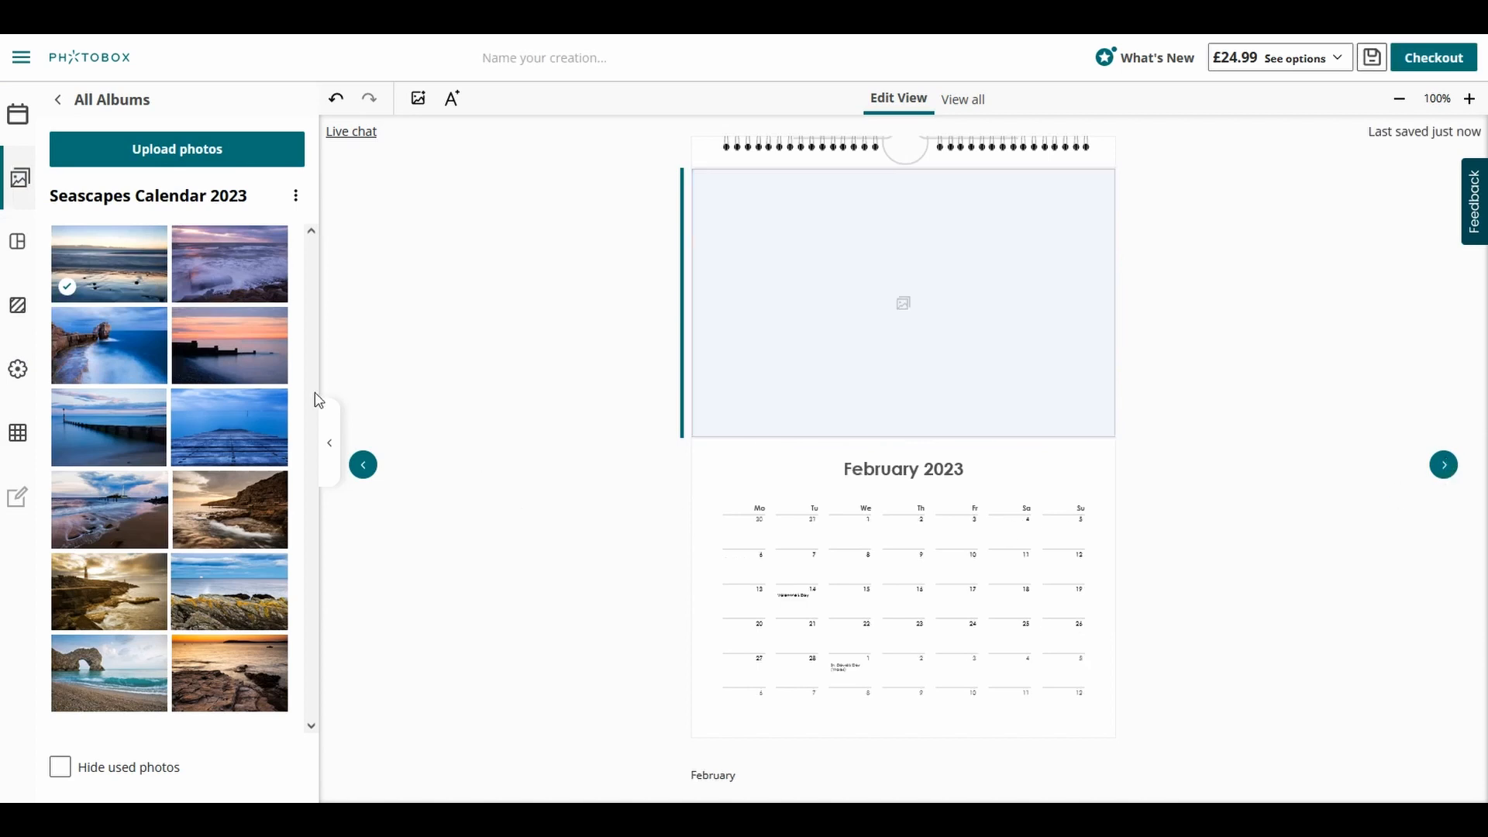
{"action": "left_click_drag", "start_coordinate": [824, 302], "coordinate": [914, 322]}
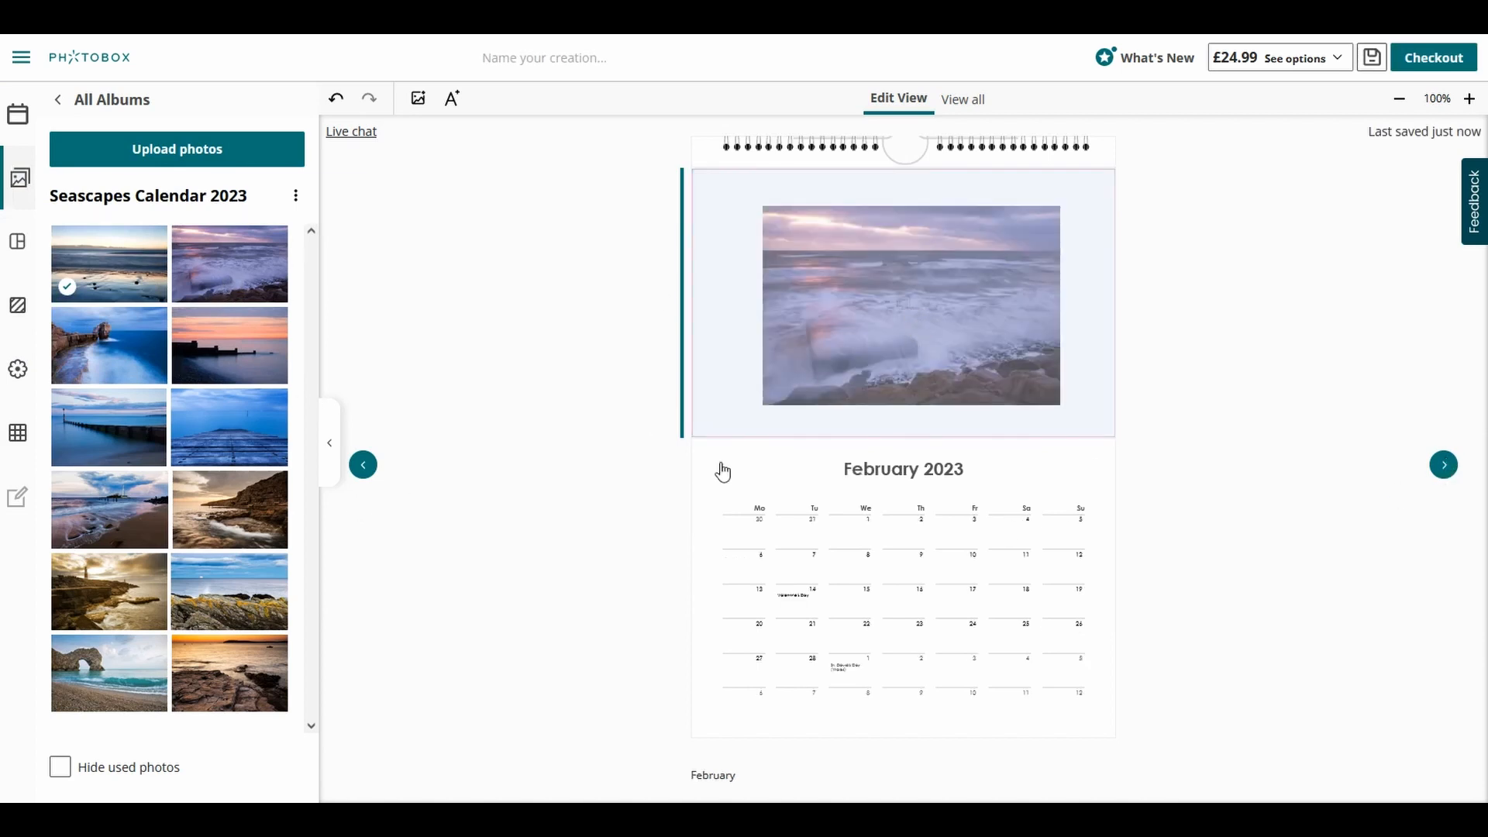
Place the blue rock-stack photo on March, the pink sunset groyne on April and the long blue groyne photo on May.
{"action": "left_click", "coordinate": [1444, 465]}
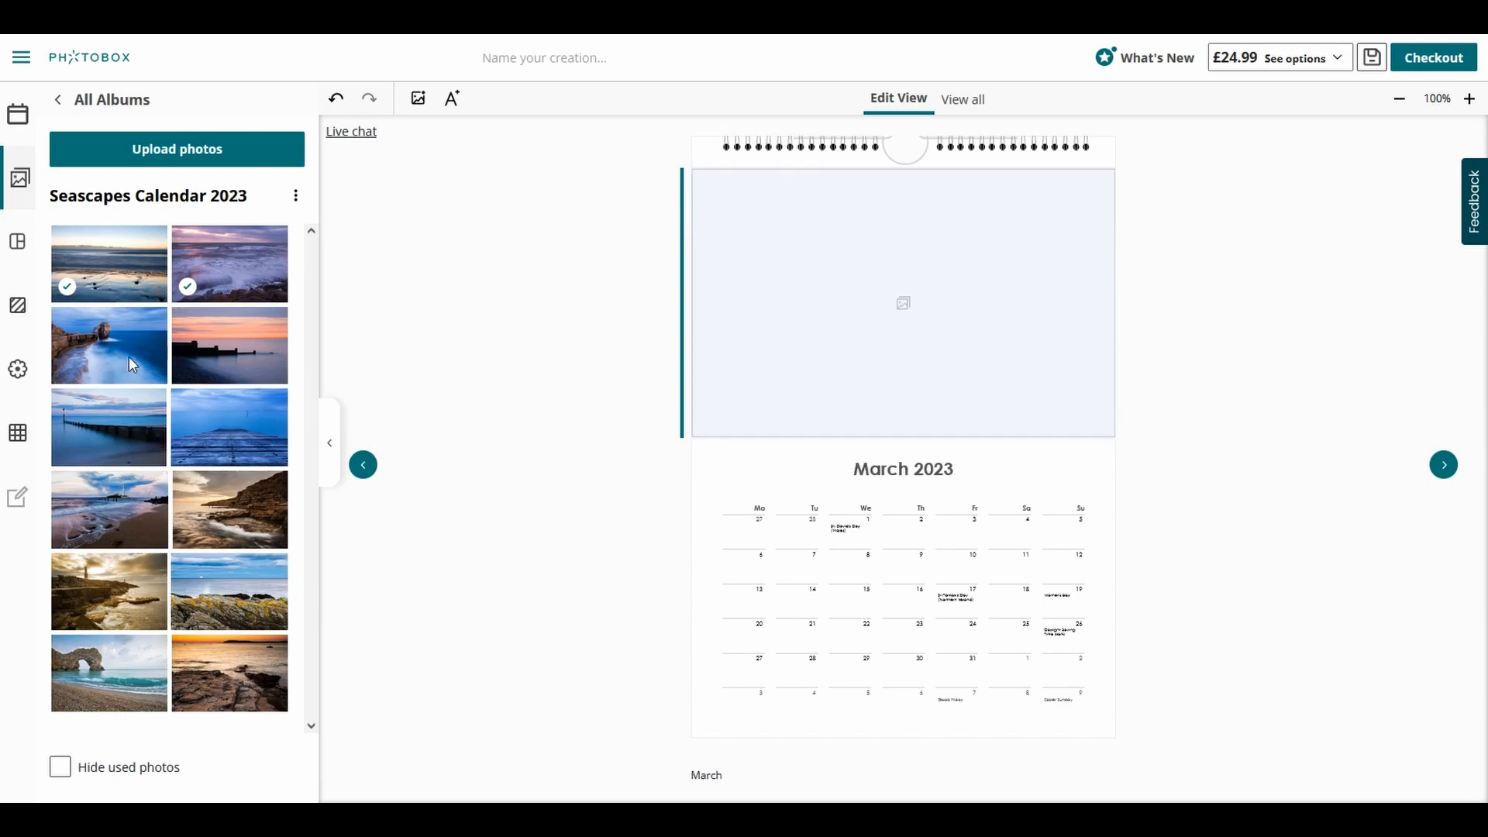
{"action": "left_click_drag", "start_coordinate": [133, 364], "coordinate": [860, 346]}
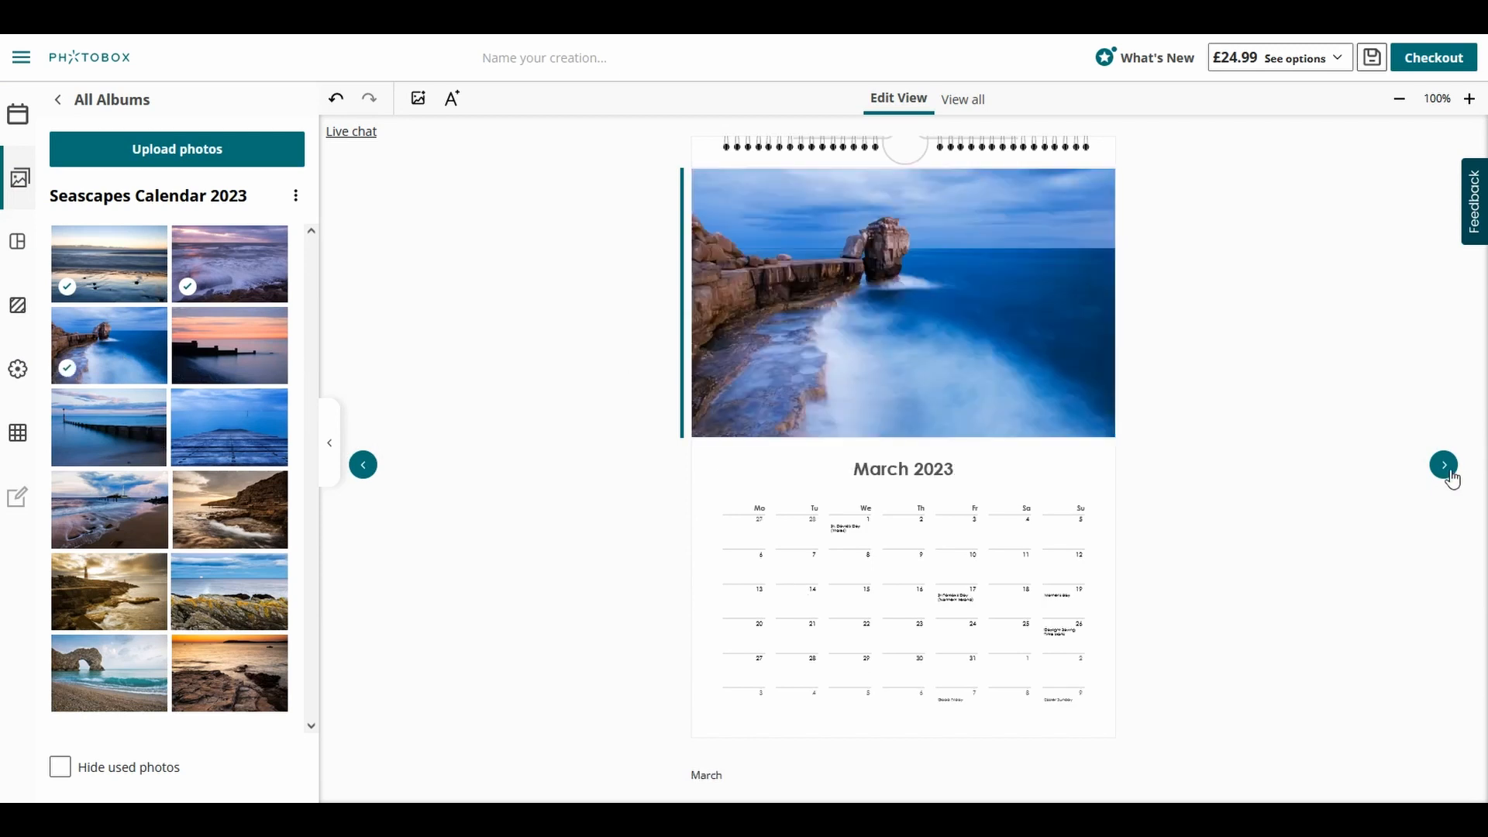
{"action": "left_click", "coordinate": [1445, 465]}
{"action": "left_click_drag", "start_coordinate": [228, 364], "coordinate": [934, 388]}
{"action": "left_click", "coordinate": [1440, 470]}
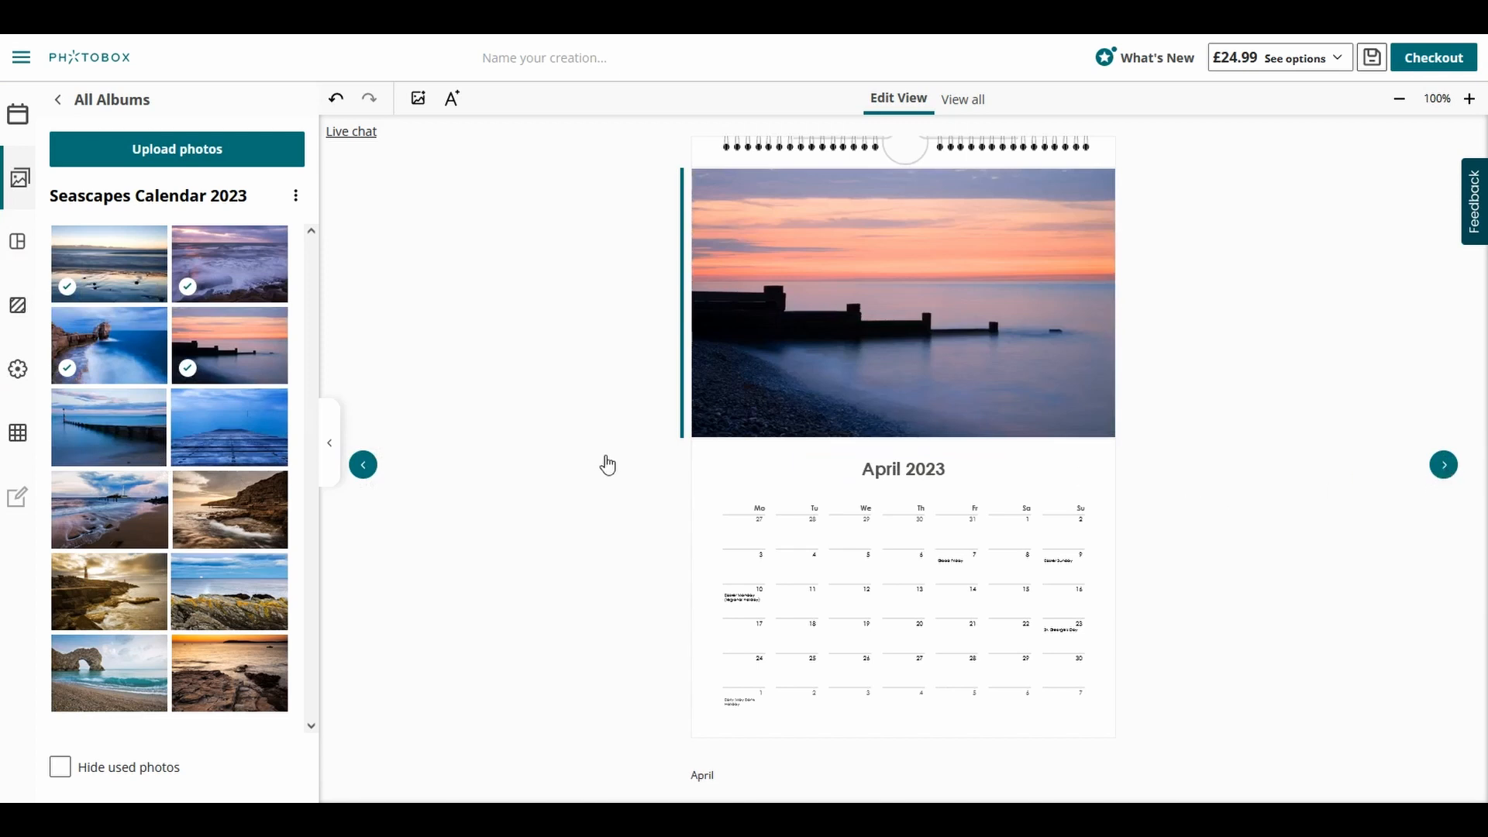
{"action": "left_click_drag", "start_coordinate": [838, 390], "coordinate": [864, 383]}
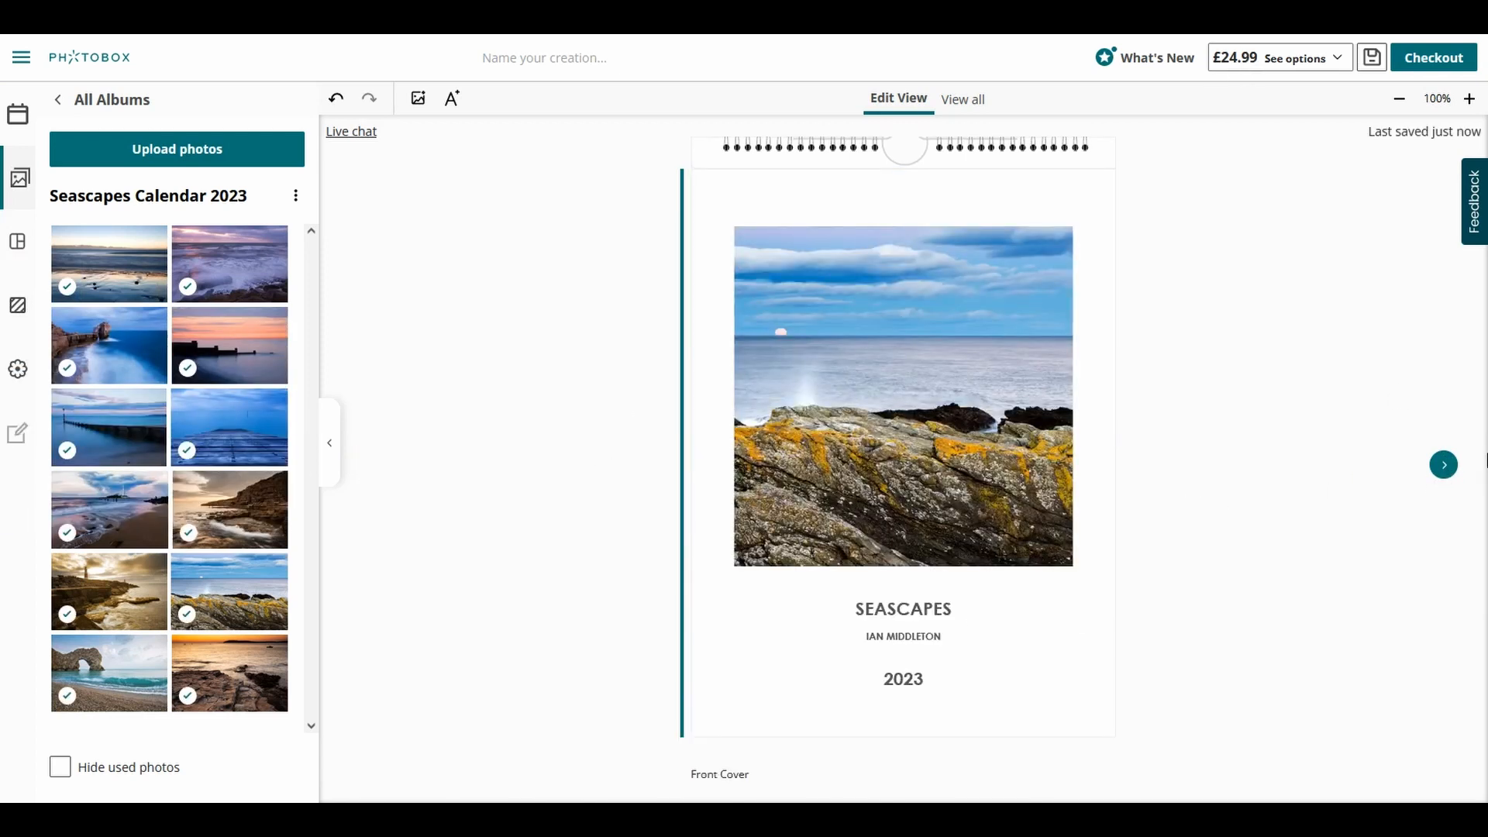
Page through the A3 wall calendar from the front cover to December 2023 to check each month's photo.
{"action": "left_click", "coordinate": [1444, 468]}
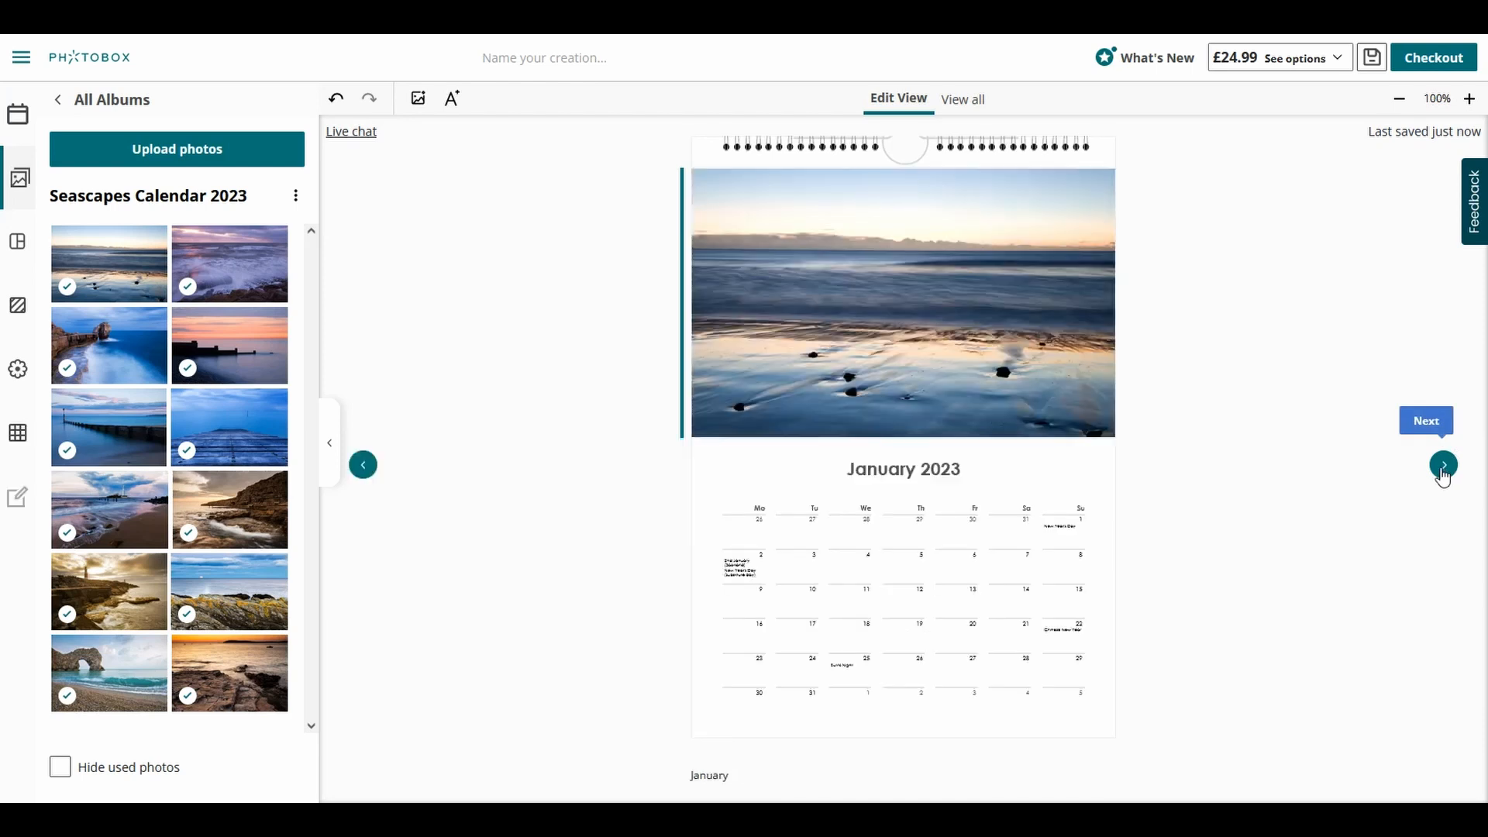
{"action": "left_click", "coordinate": [1444, 468]}
{"action": "left_click", "coordinate": [1444, 468]}
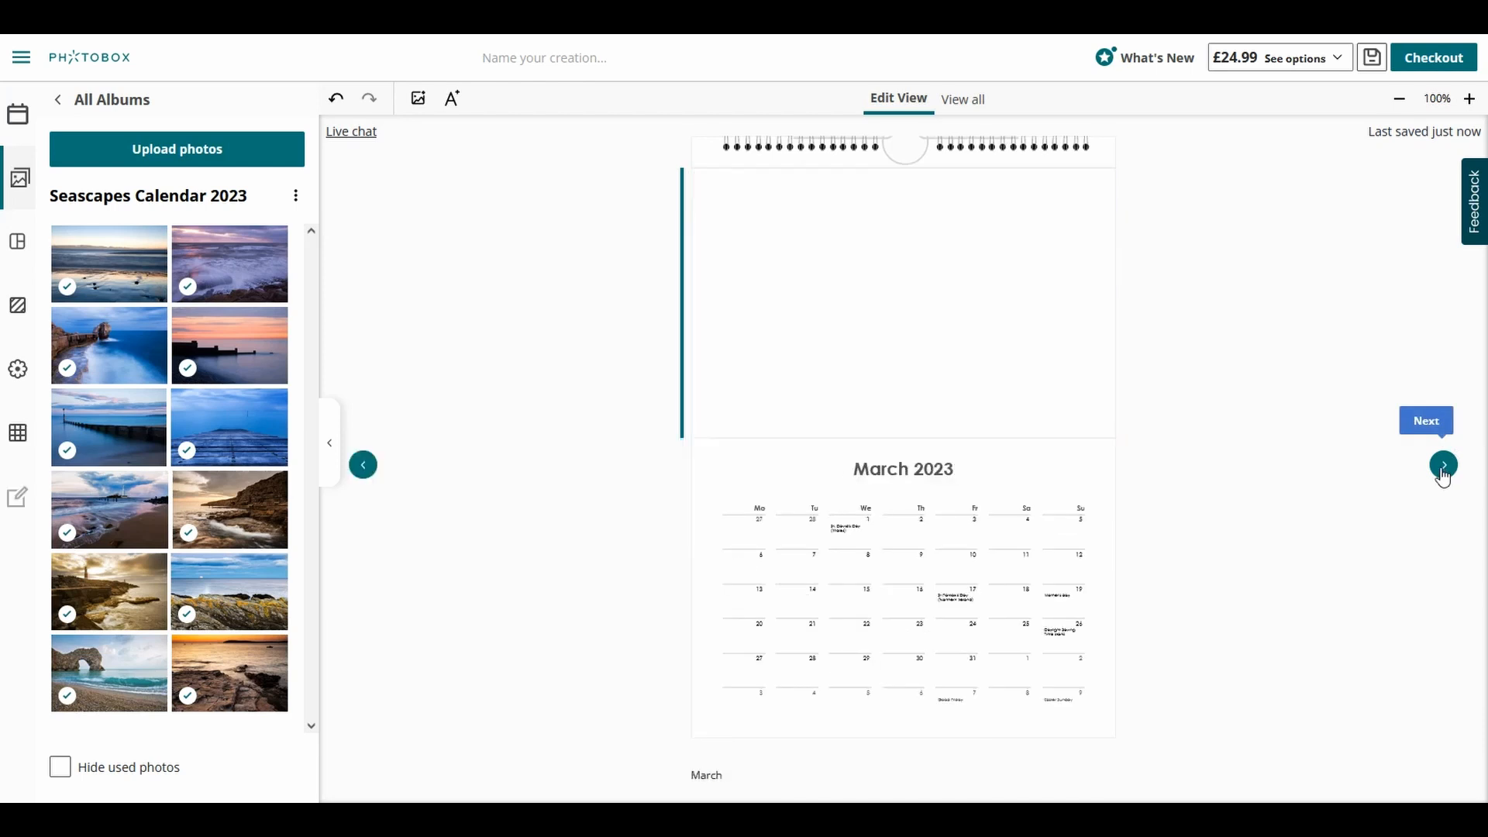
{"action": "left_click", "coordinate": [1445, 468]}
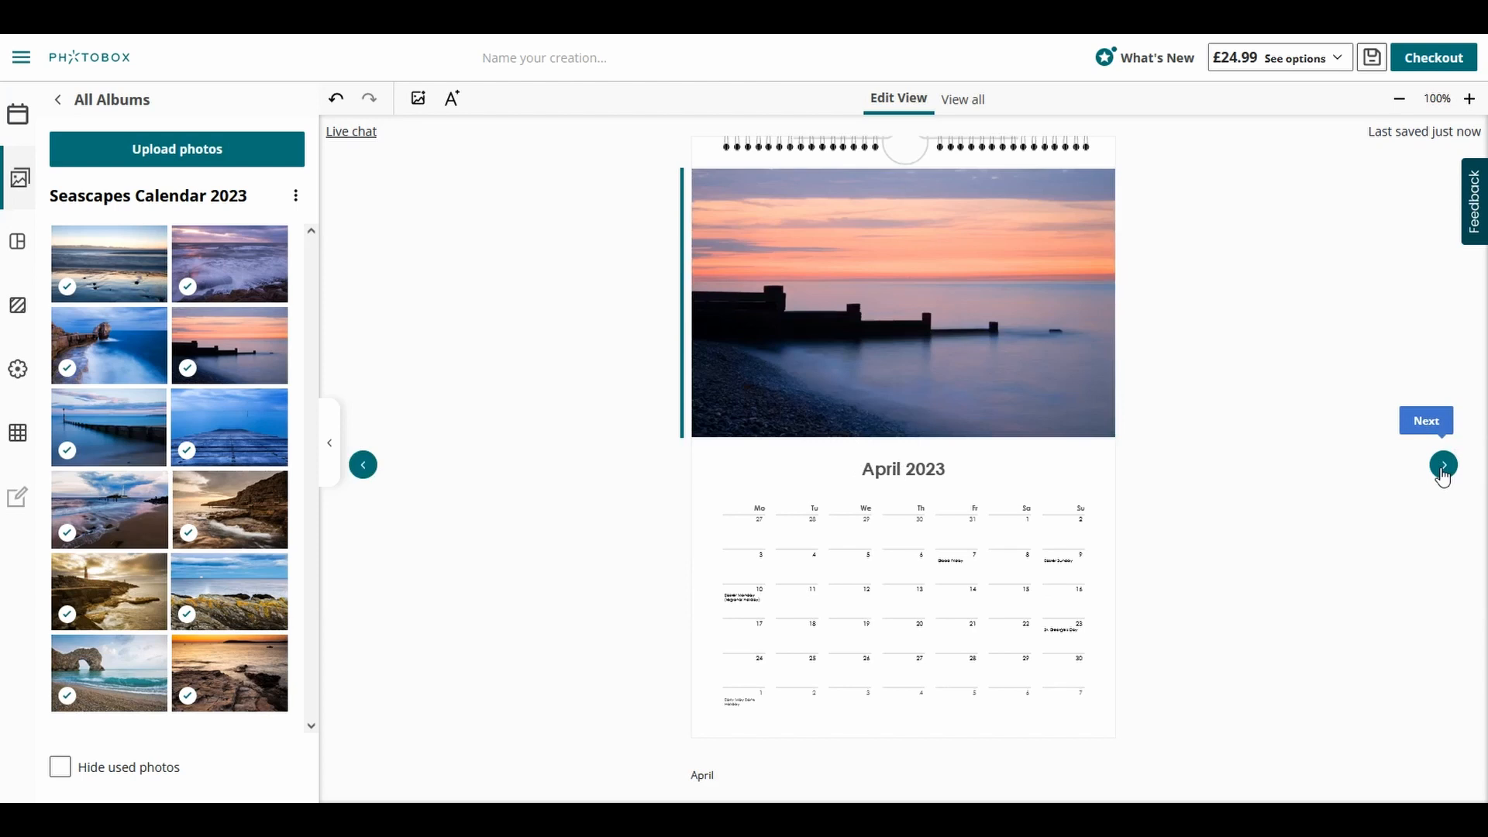
{"action": "left_click", "coordinate": [1444, 468]}
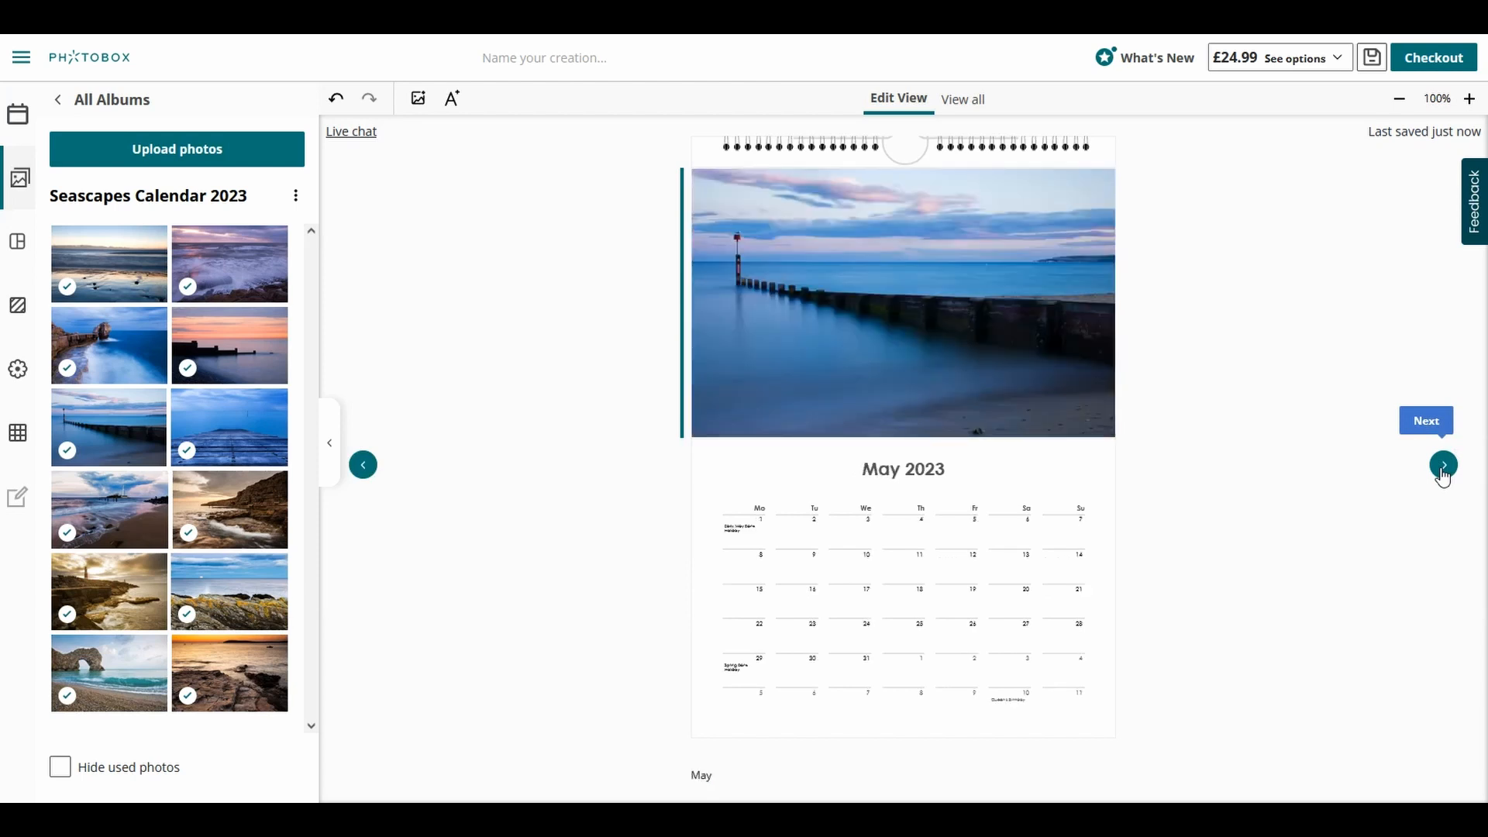
{"action": "left_click", "coordinate": [1444, 468]}
{"action": "left_click", "coordinate": [1444, 468]}
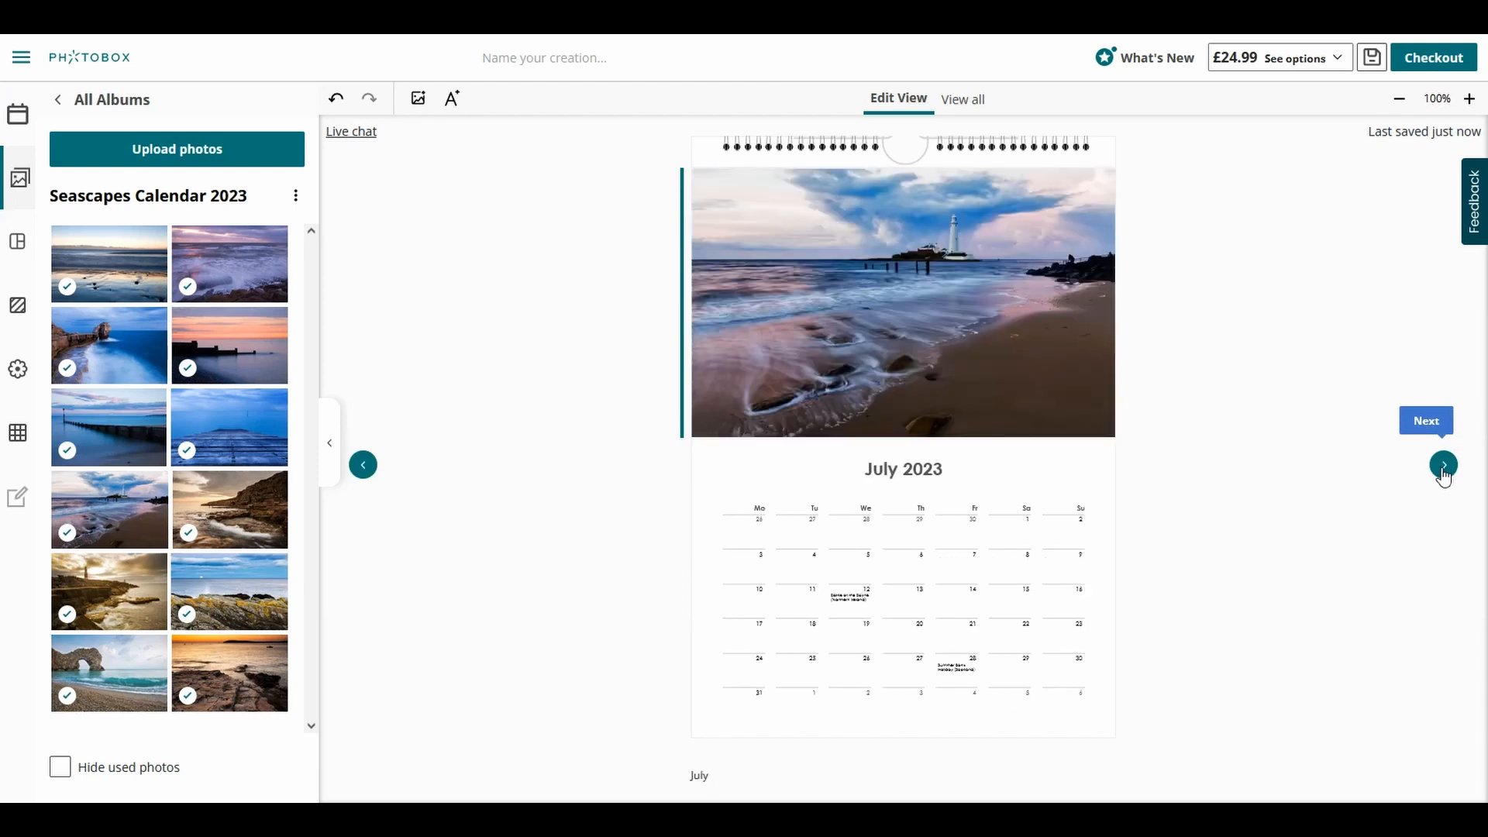
{"action": "left_click", "coordinate": [1444, 466]}
{"action": "left_click", "coordinate": [1444, 467]}
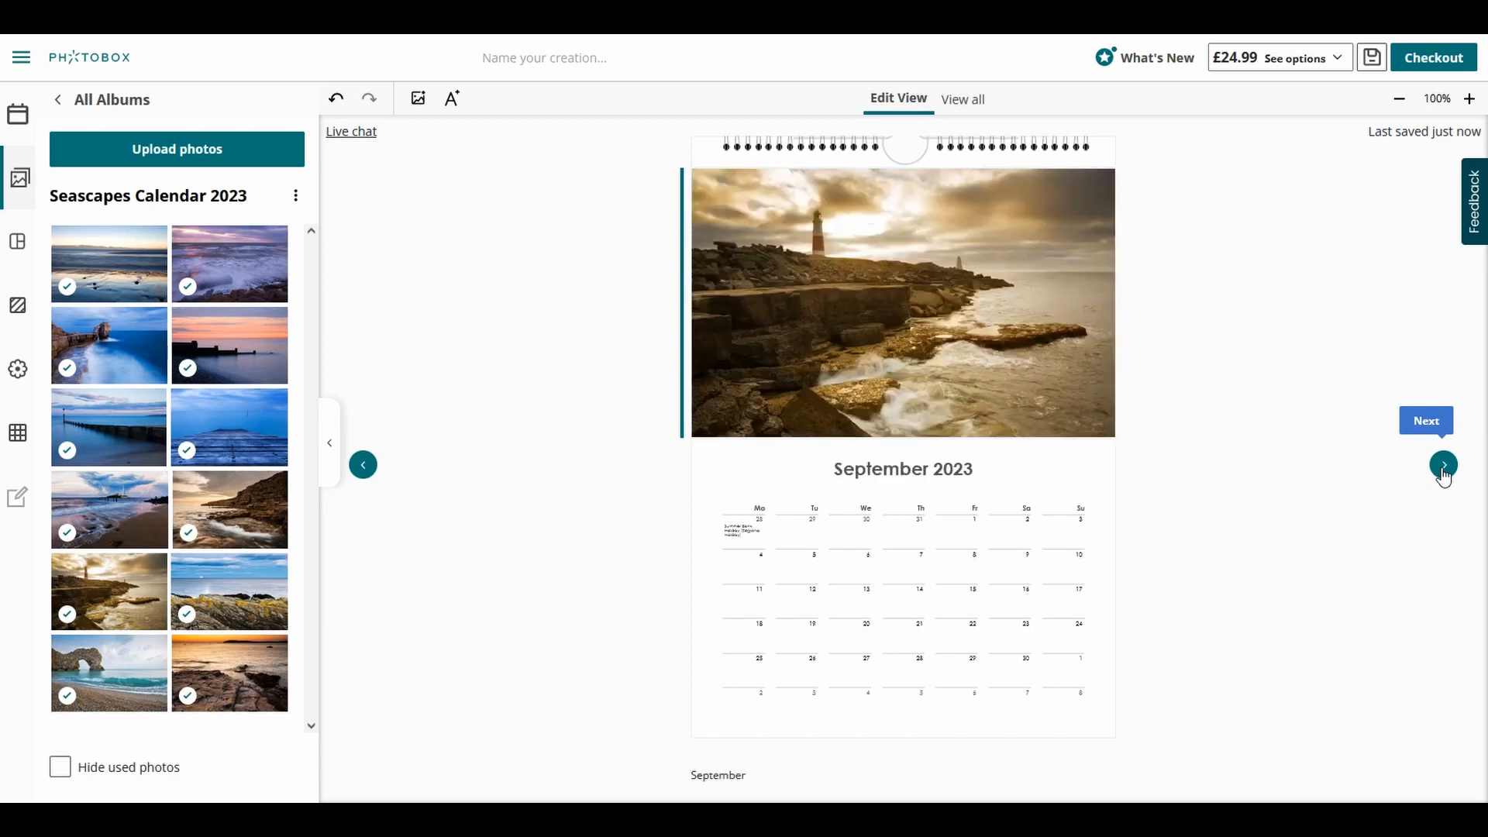
{"action": "left_click", "coordinate": [1444, 466]}
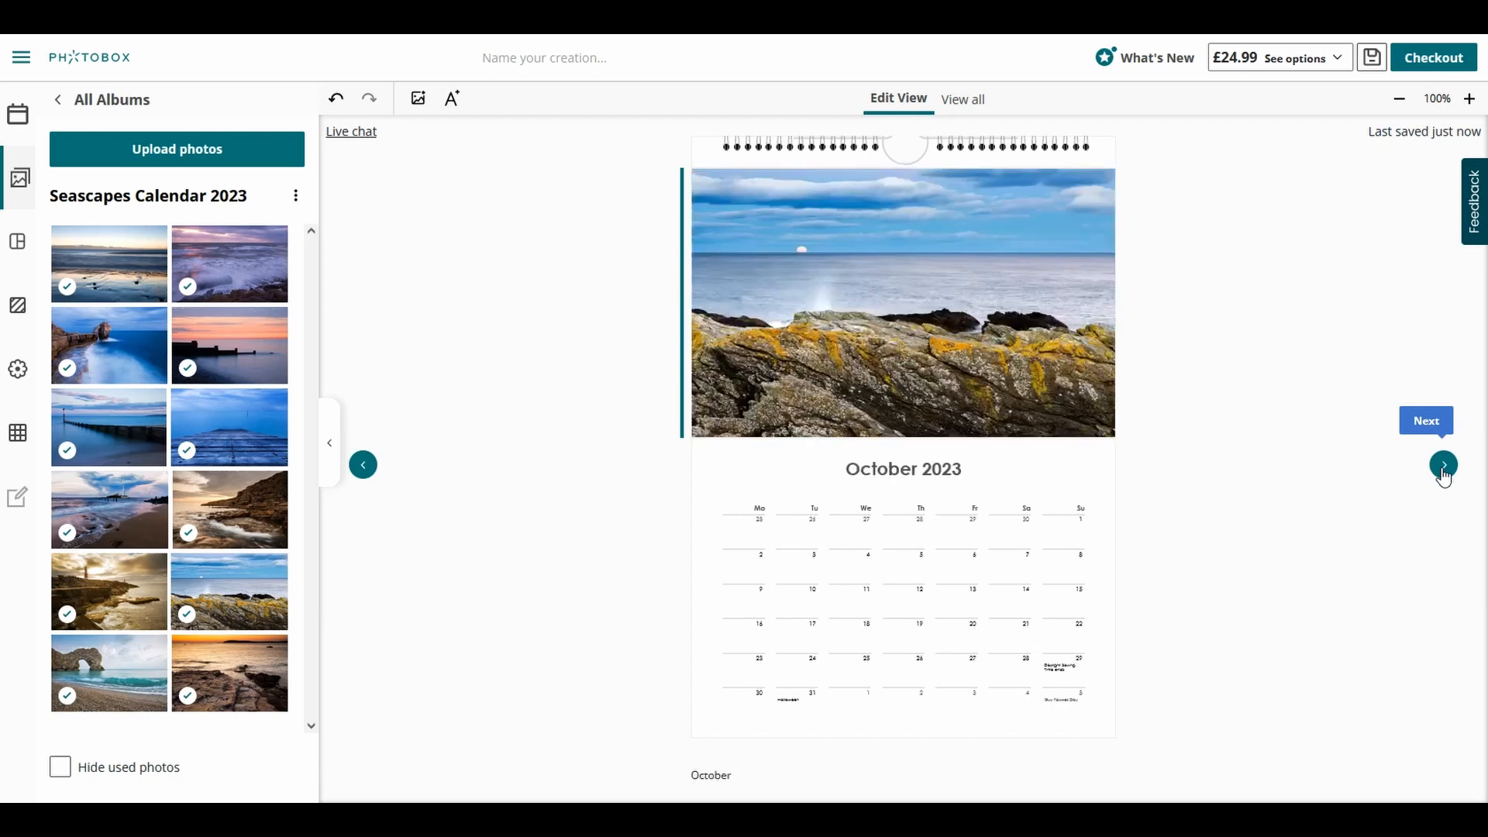
{"action": "left_click", "coordinate": [1444, 467]}
{"action": "left_click", "coordinate": [1444, 466]}
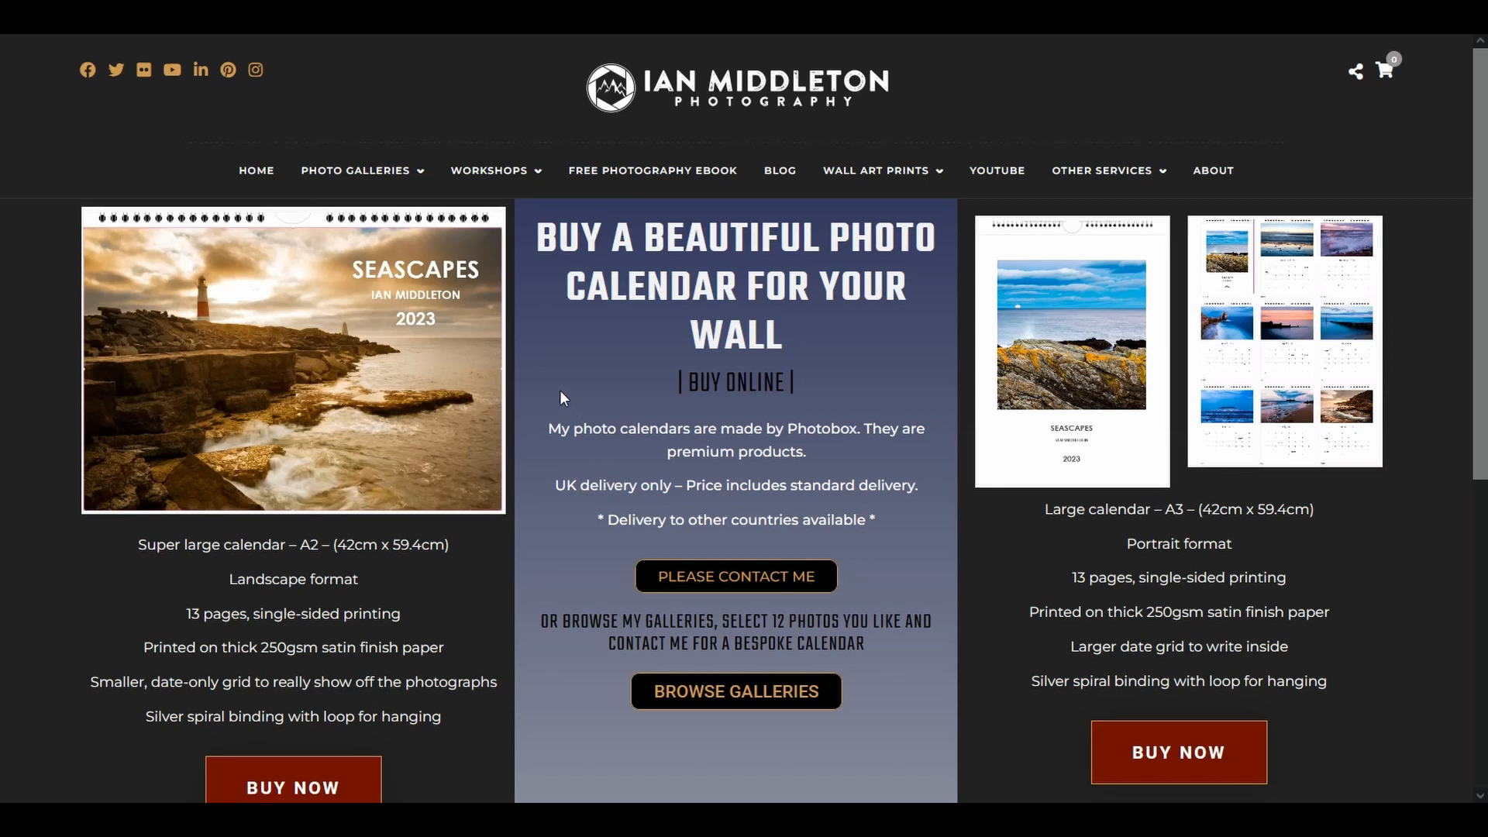
On the photography website's calendar sales page, examine the A2 landscape calendar's details and enlarged overview of all months, then close the overview.
{"action": "scroll", "coordinate": [560, 389], "scroll_direction": "down", "scroll_amount": 2}
{"action": "scroll", "coordinate": [560, 389], "scroll_direction": "up", "scroll_amount": 2}
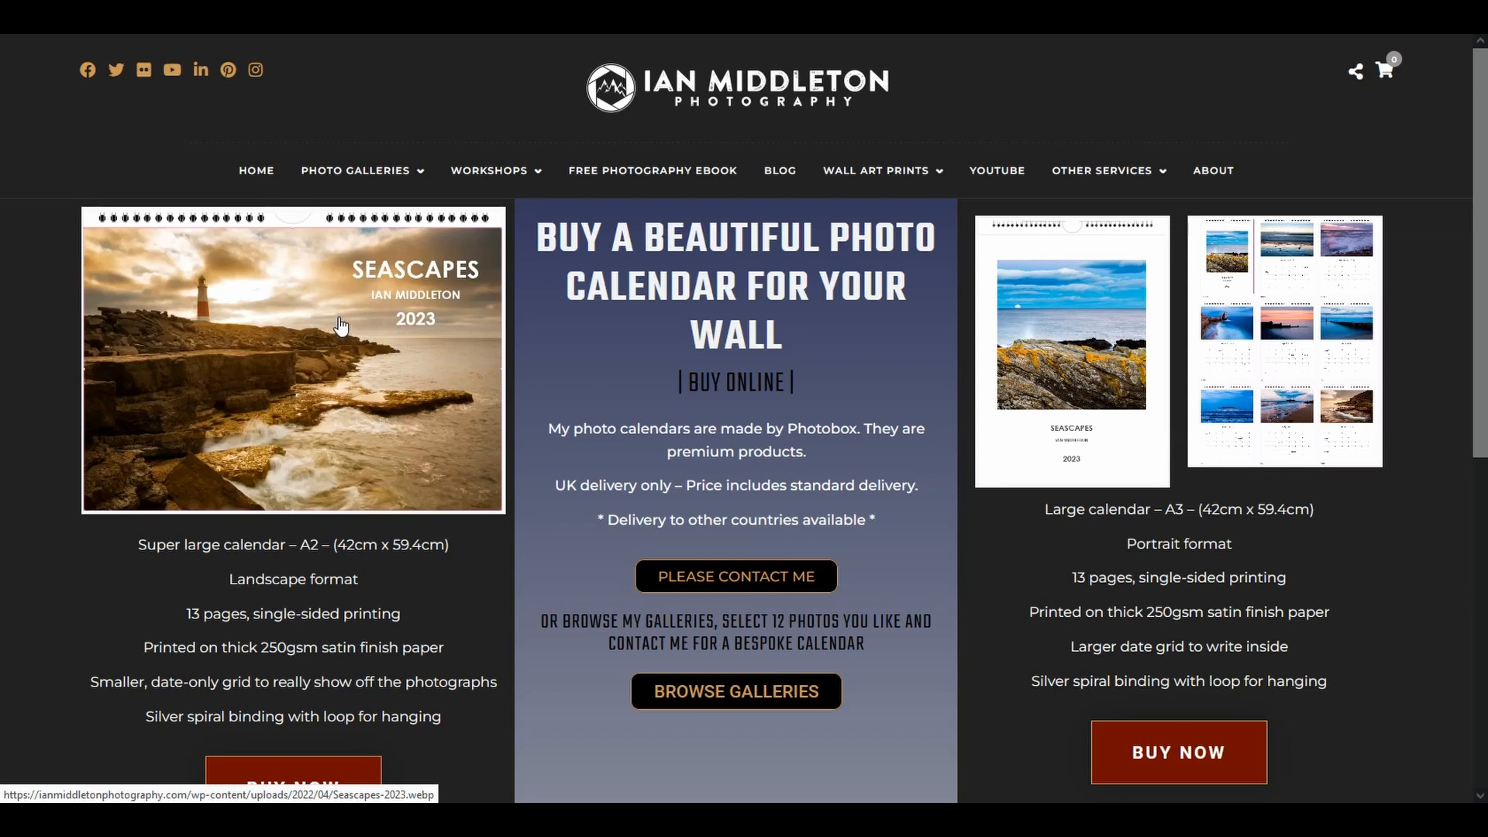
{"action": "scroll", "coordinate": [341, 325], "scroll_direction": "down", "scroll_amount": 6}
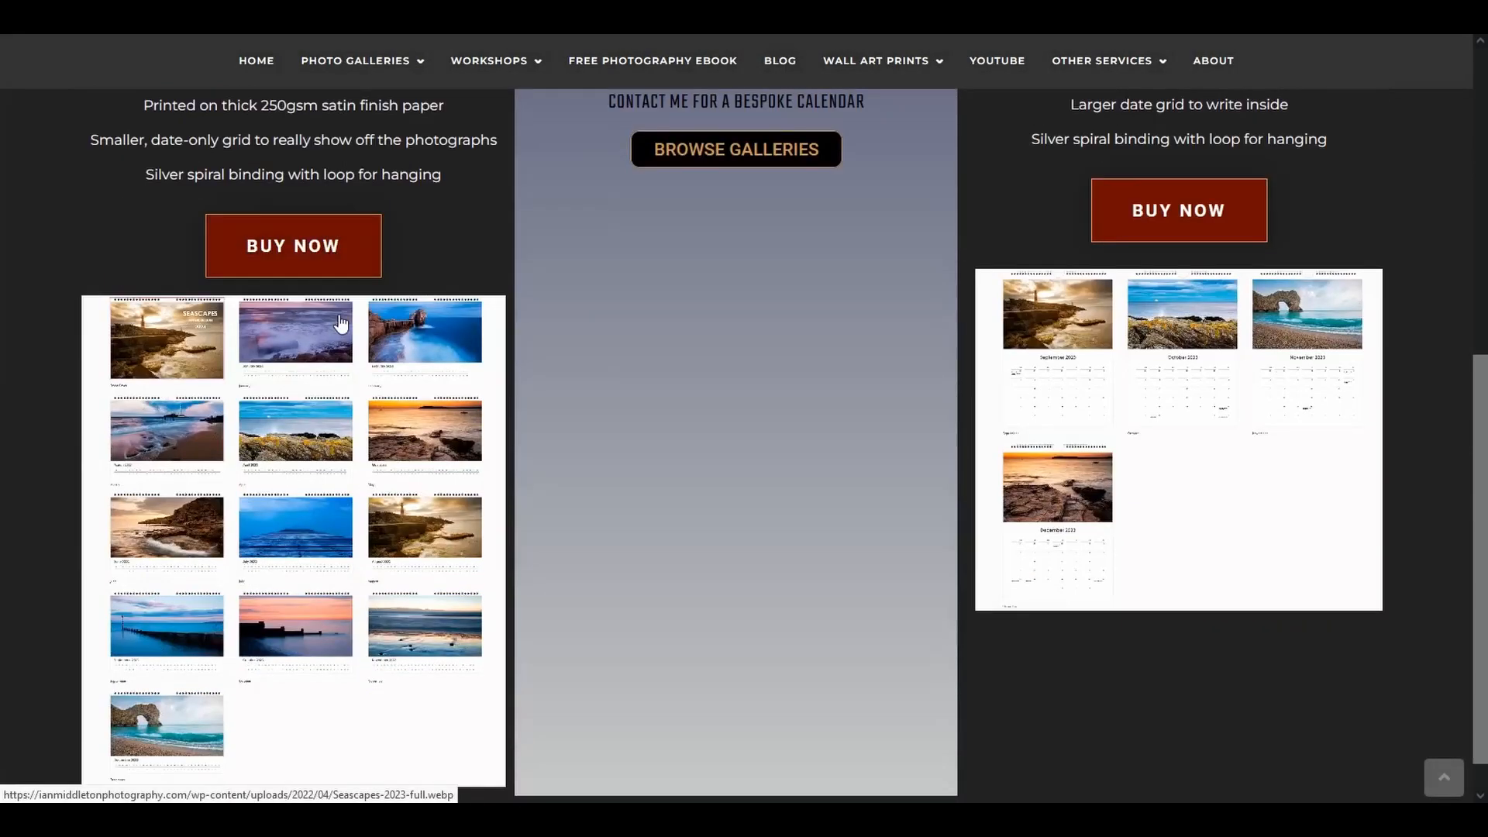
{"action": "scroll", "coordinate": [339, 323], "scroll_direction": "down", "scroll_amount": 1}
{"action": "left_click", "coordinate": [327, 361]}
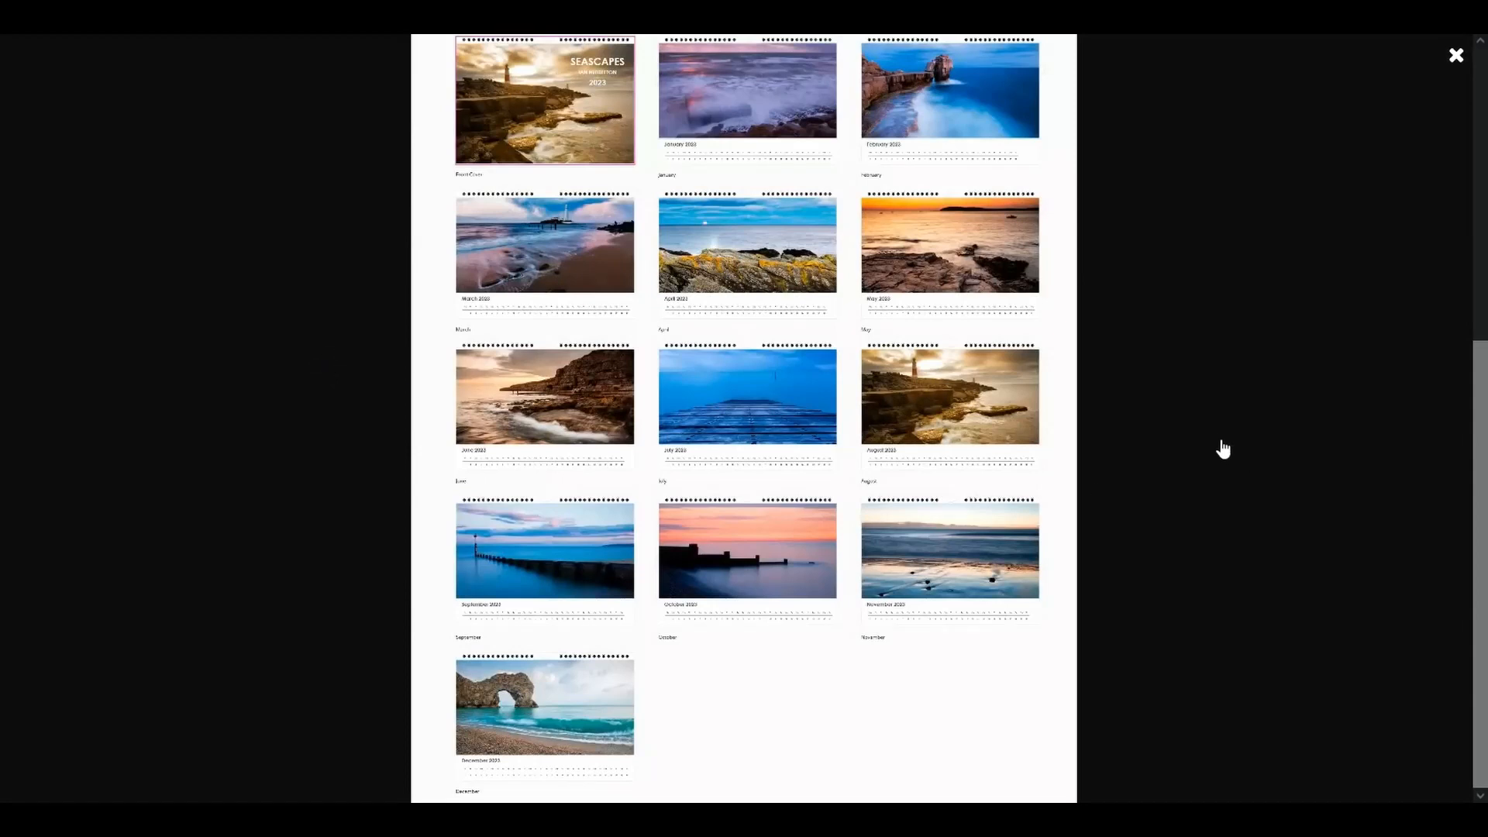
{"action": "scroll", "coordinate": [1222, 449], "scroll_direction": "up", "scroll_amount": 3}
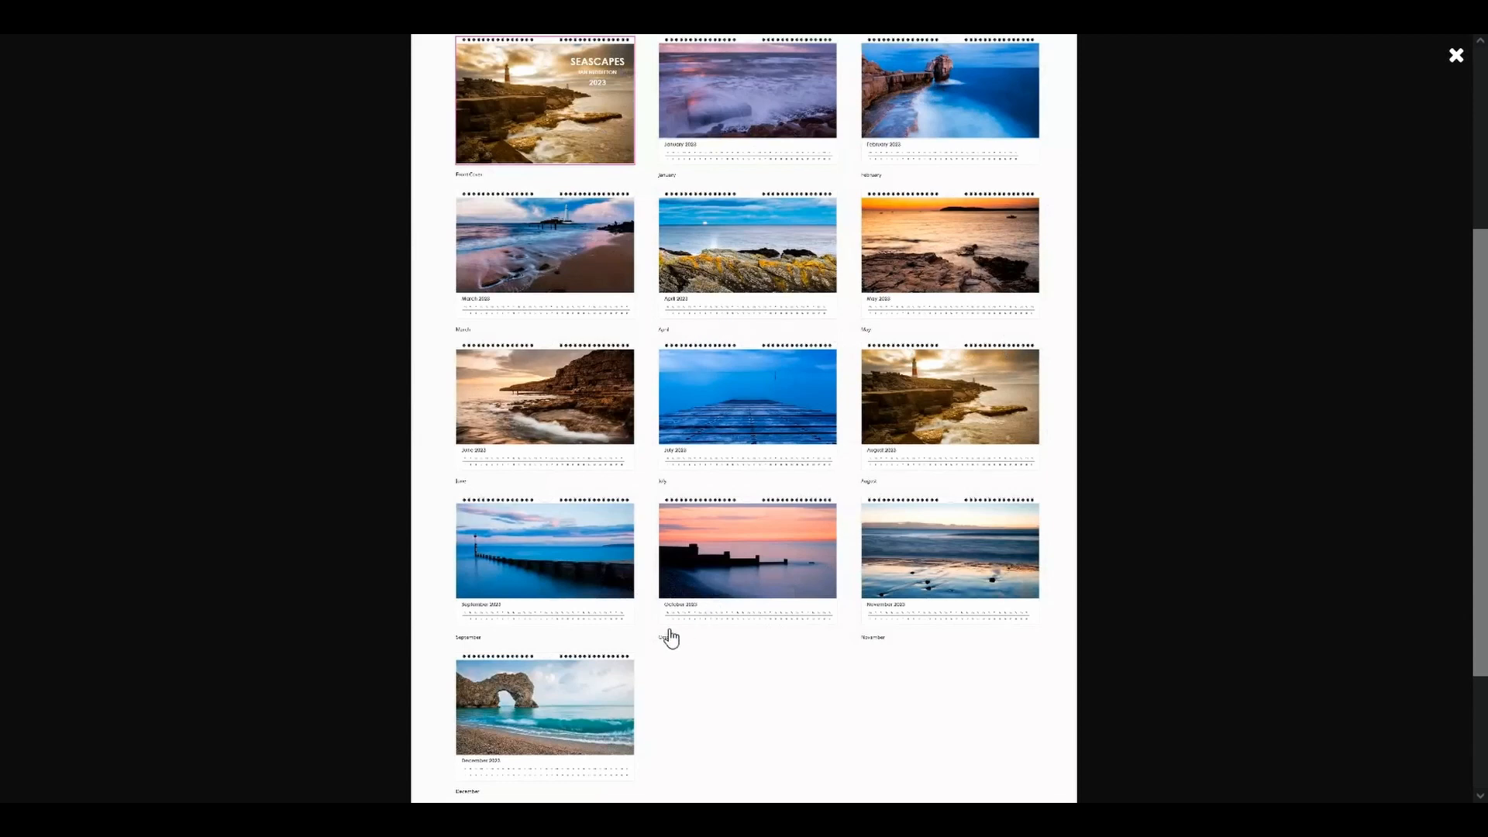
{"action": "left_click", "coordinate": [1457, 59]}
View the A3 portrait calendar's enlarged overviews, from the front cover to August and from September to December, closing each one.
{"action": "scroll", "coordinate": [385, 333], "scroll_direction": "up", "scroll_amount": 5}
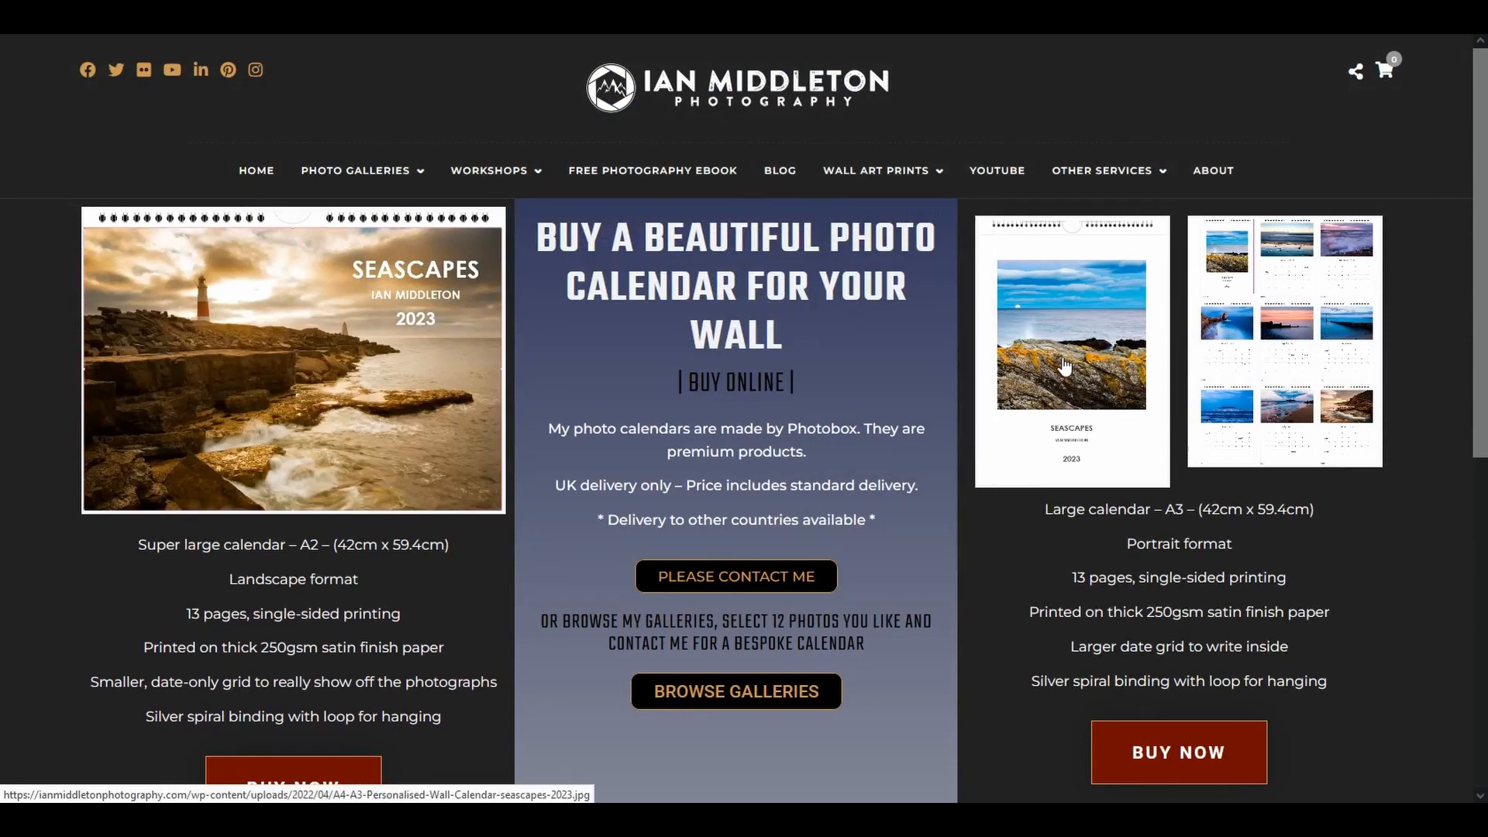
{"action": "left_click", "coordinate": [1271, 305]}
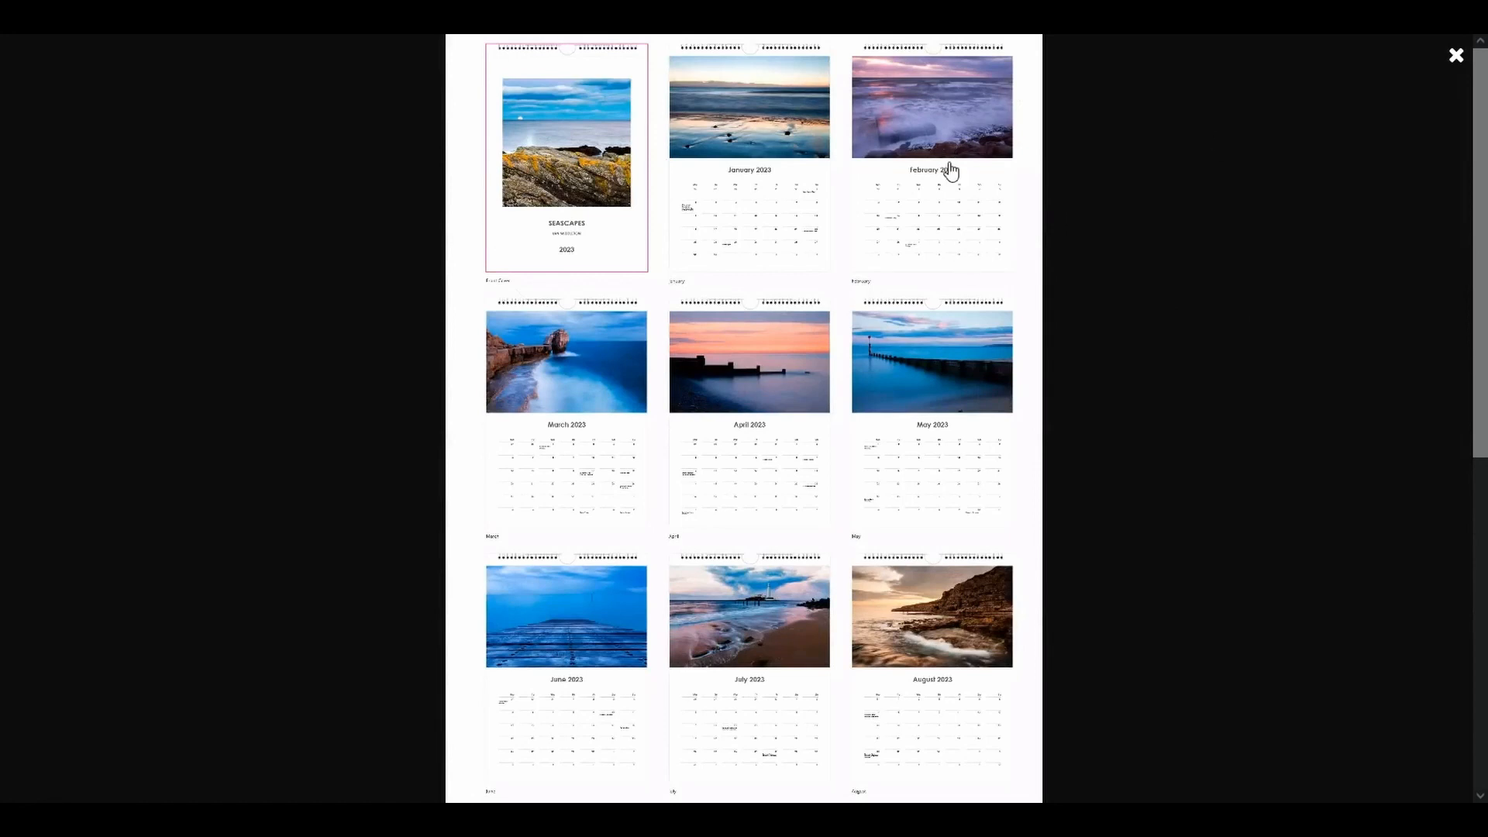
{"action": "left_click", "coordinate": [1456, 55]}
{"action": "scroll", "coordinate": [1246, 409], "scroll_direction": "down", "scroll_amount": 3}
{"action": "left_click", "coordinate": [1192, 445]}
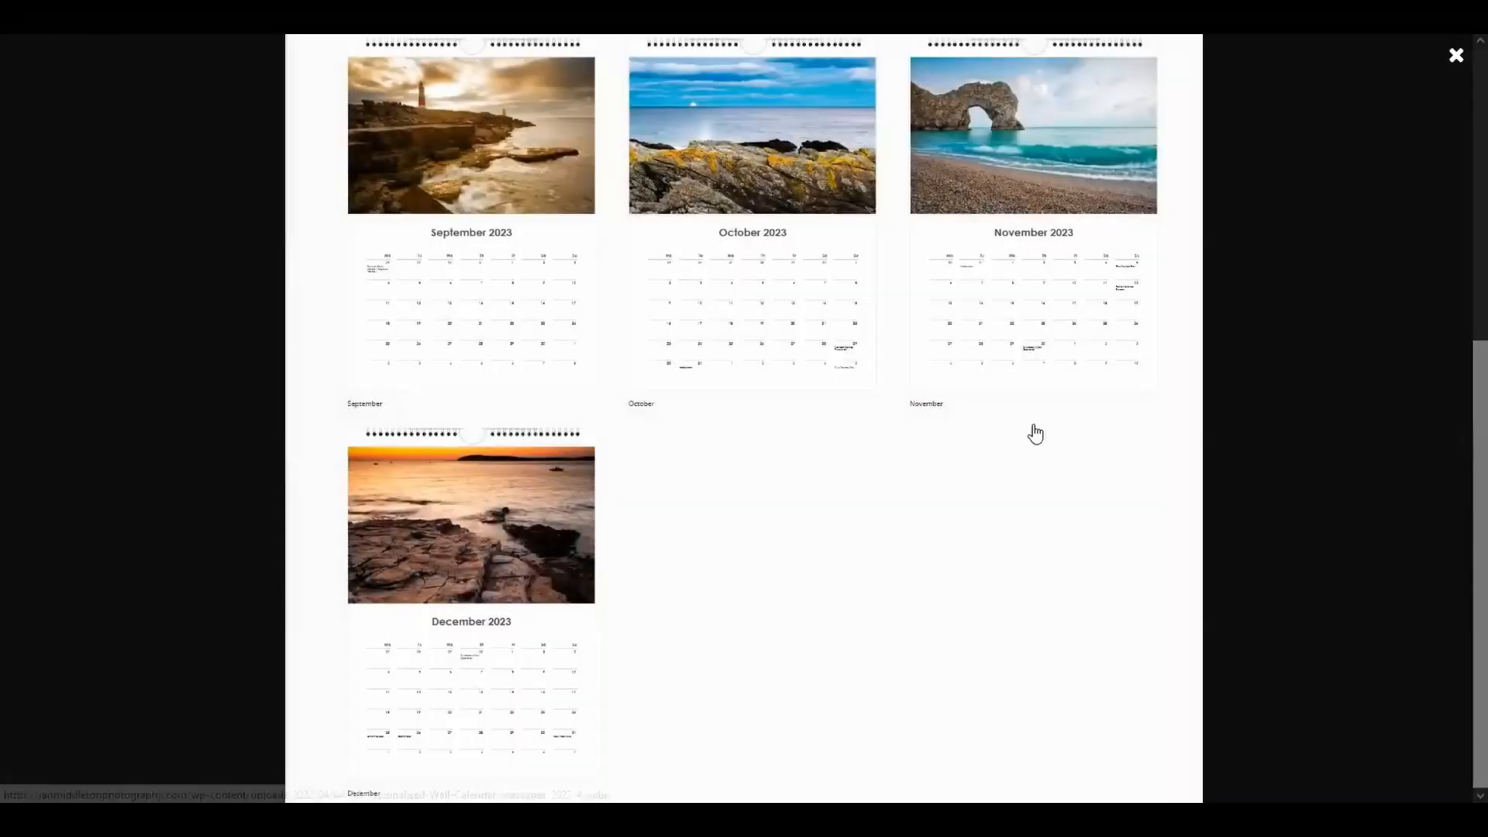
{"action": "left_click", "coordinate": [1455, 55]}
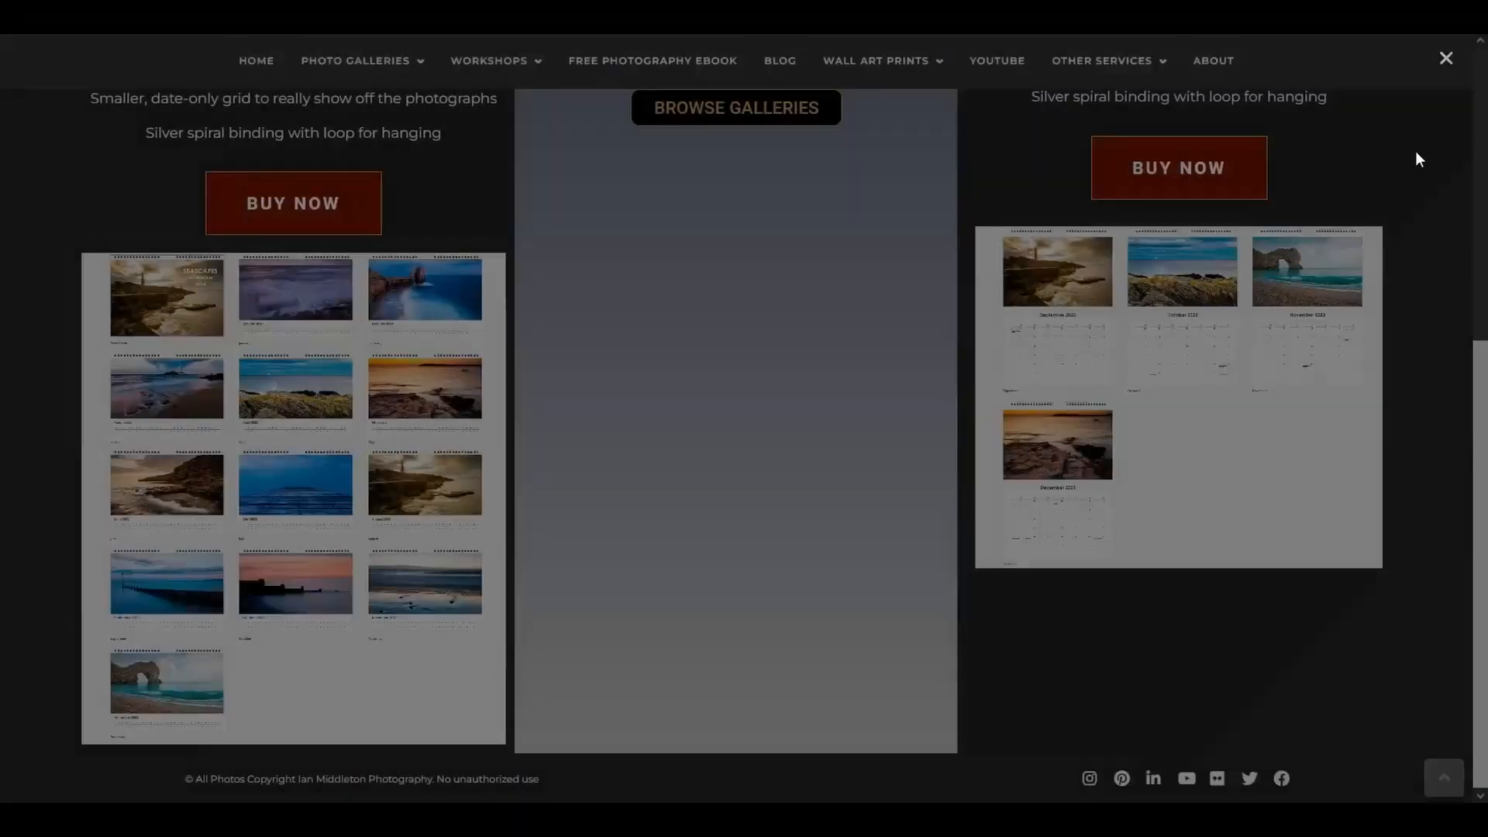
{"action": "scroll", "coordinate": [1285, 358], "scroll_direction": "up", "scroll_amount": 2}
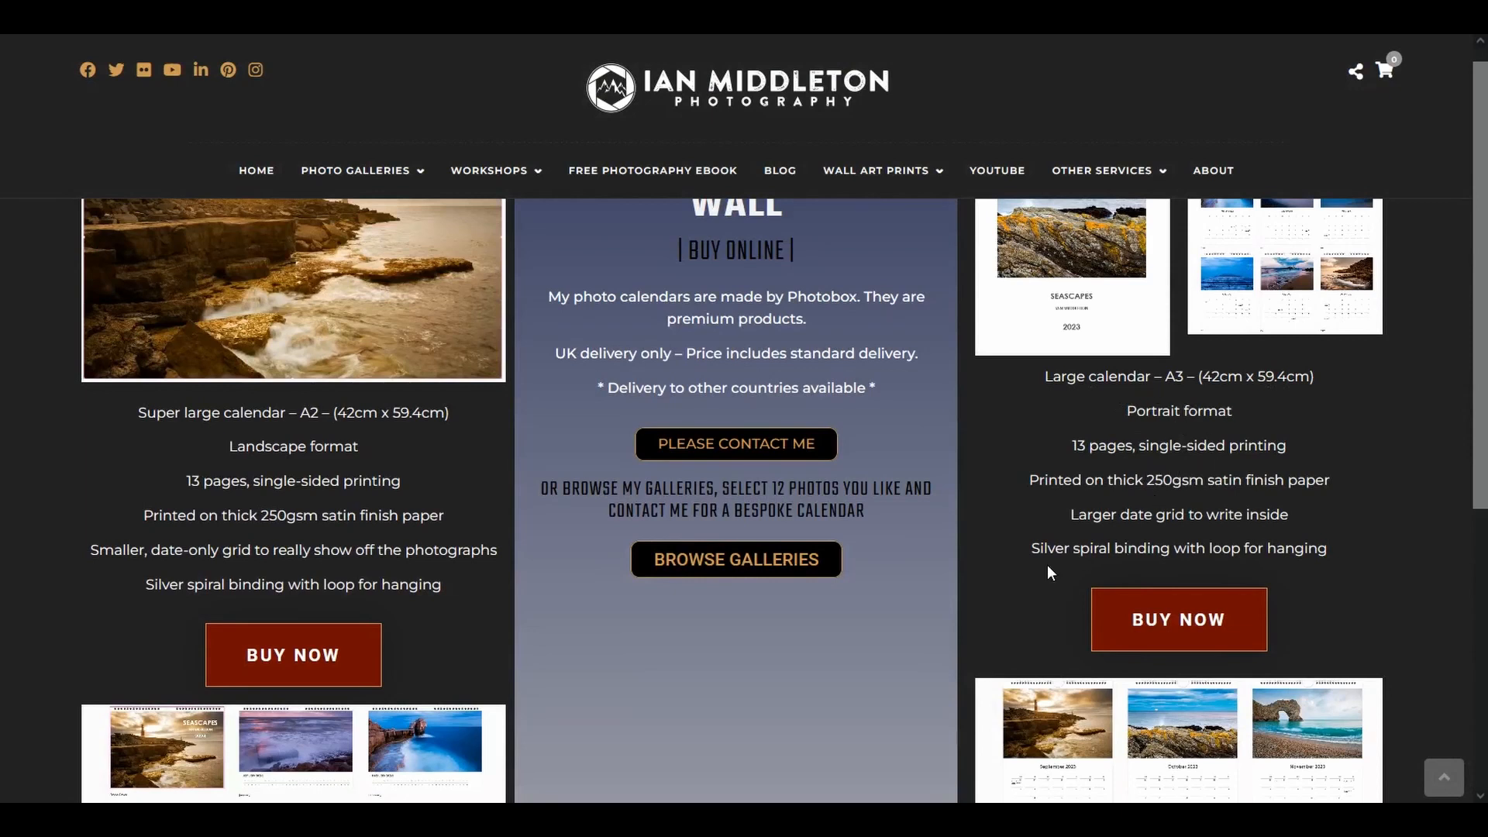
Open the A2 Seascapes Calendar 2023 product page and examine its description, price, quantity selector, cart option and related products.
{"action": "scroll", "coordinate": [993, 421], "scroll_direction": "up", "scroll_amount": 1}
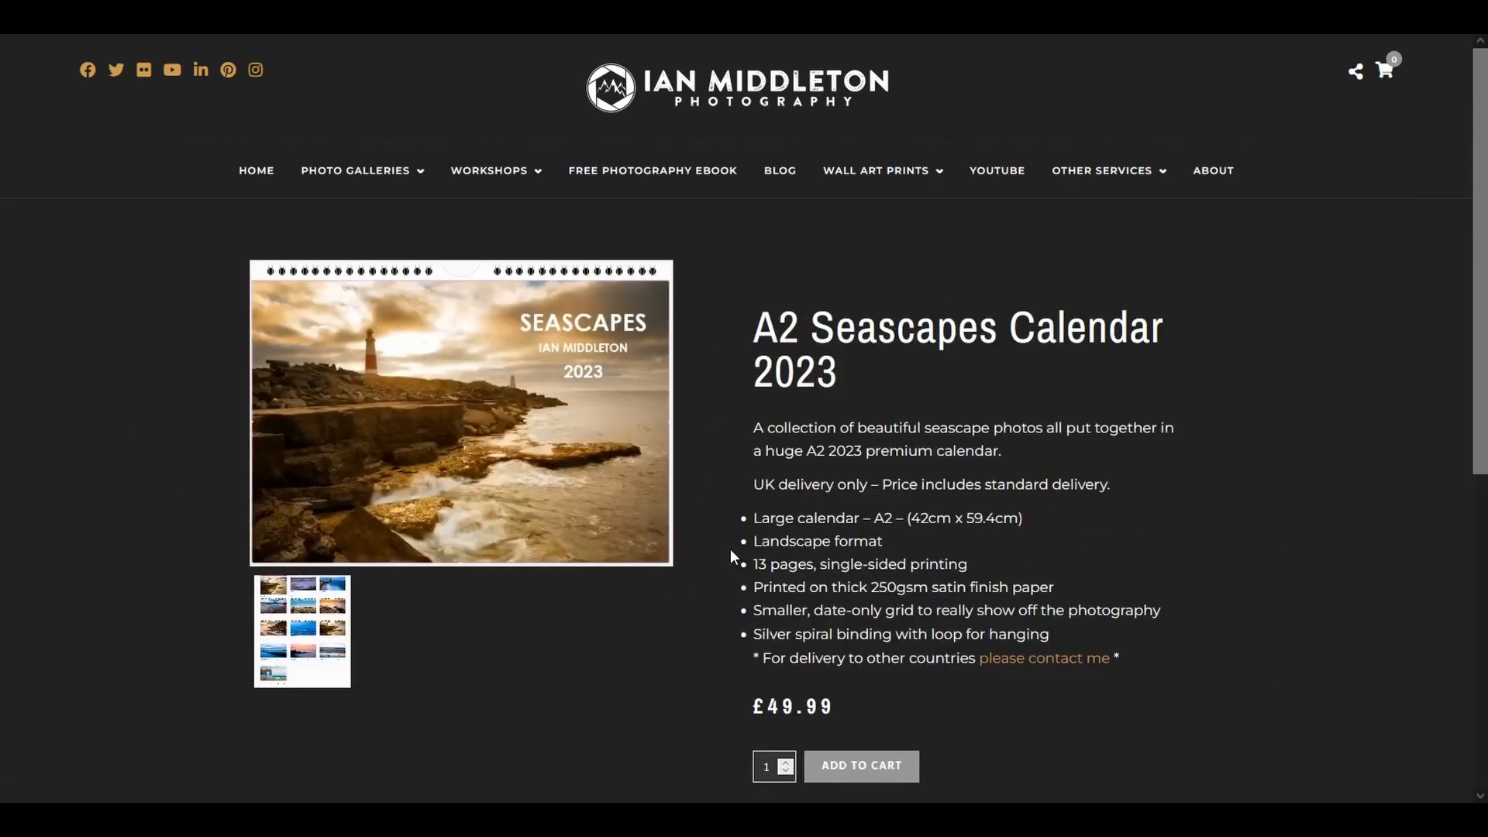
{"action": "scroll", "coordinate": [1096, 529], "scroll_direction": "down", "scroll_amount": 2}
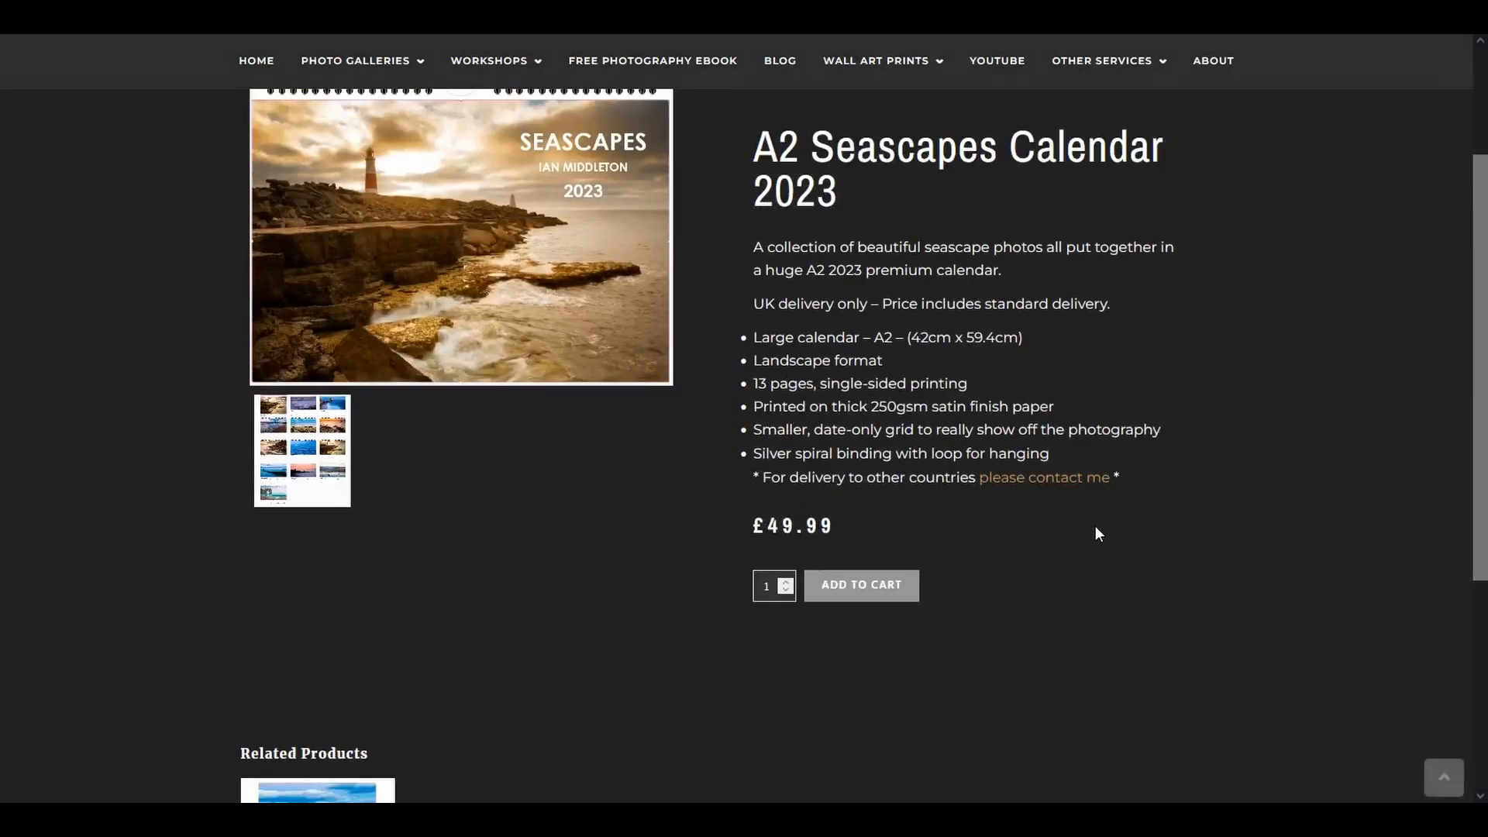
{"action": "left_click", "coordinate": [785, 582]}
{"action": "left_click", "coordinate": [786, 583]}
{"action": "left_click", "coordinate": [786, 590]}
{"action": "scroll", "coordinate": [857, 544], "scroll_direction": "up", "scroll_amount": 2}
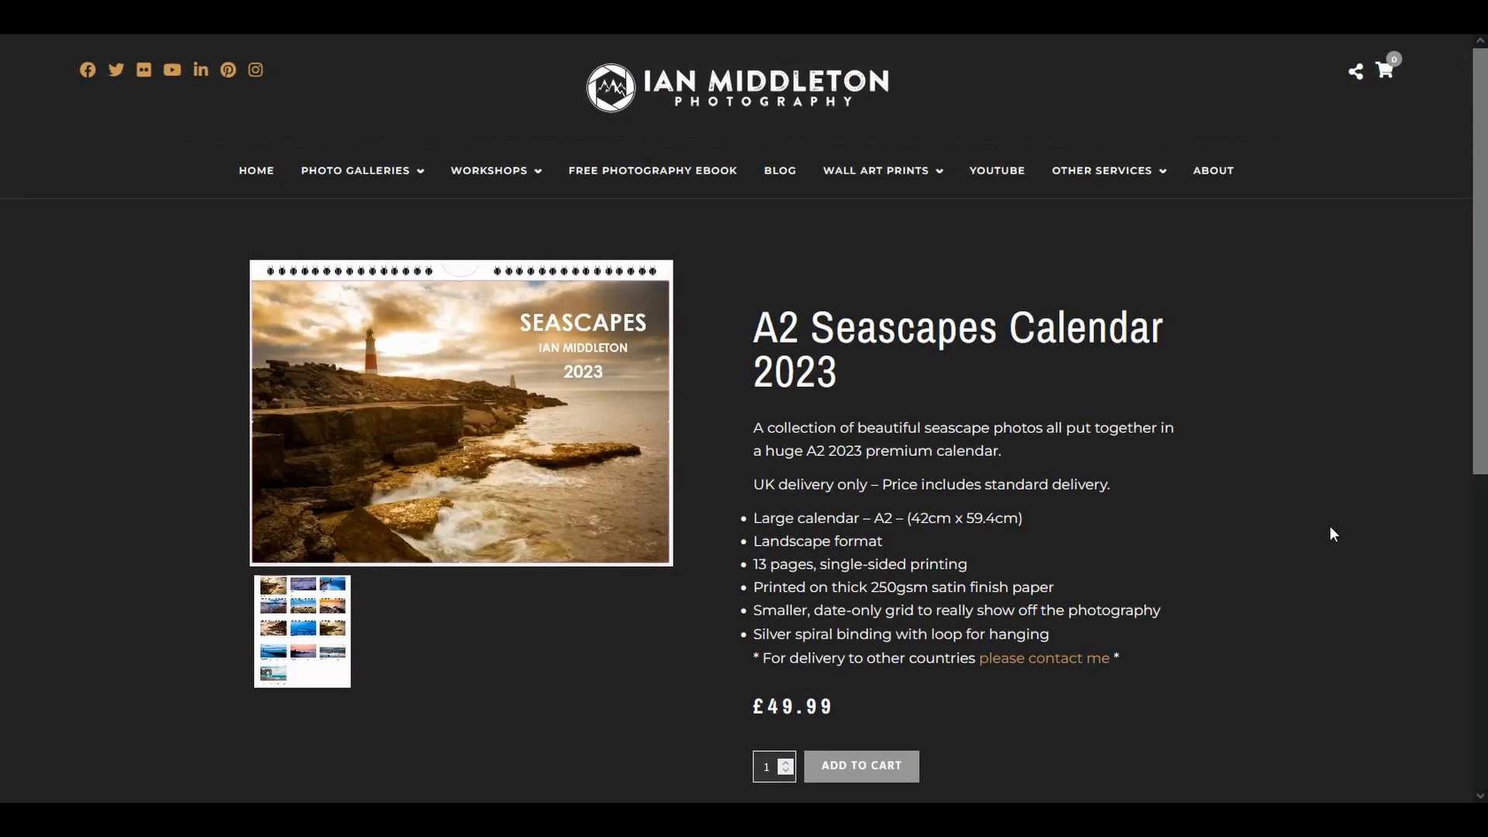
{"action": "scroll", "coordinate": [1338, 520], "scroll_direction": "down", "scroll_amount": 1}
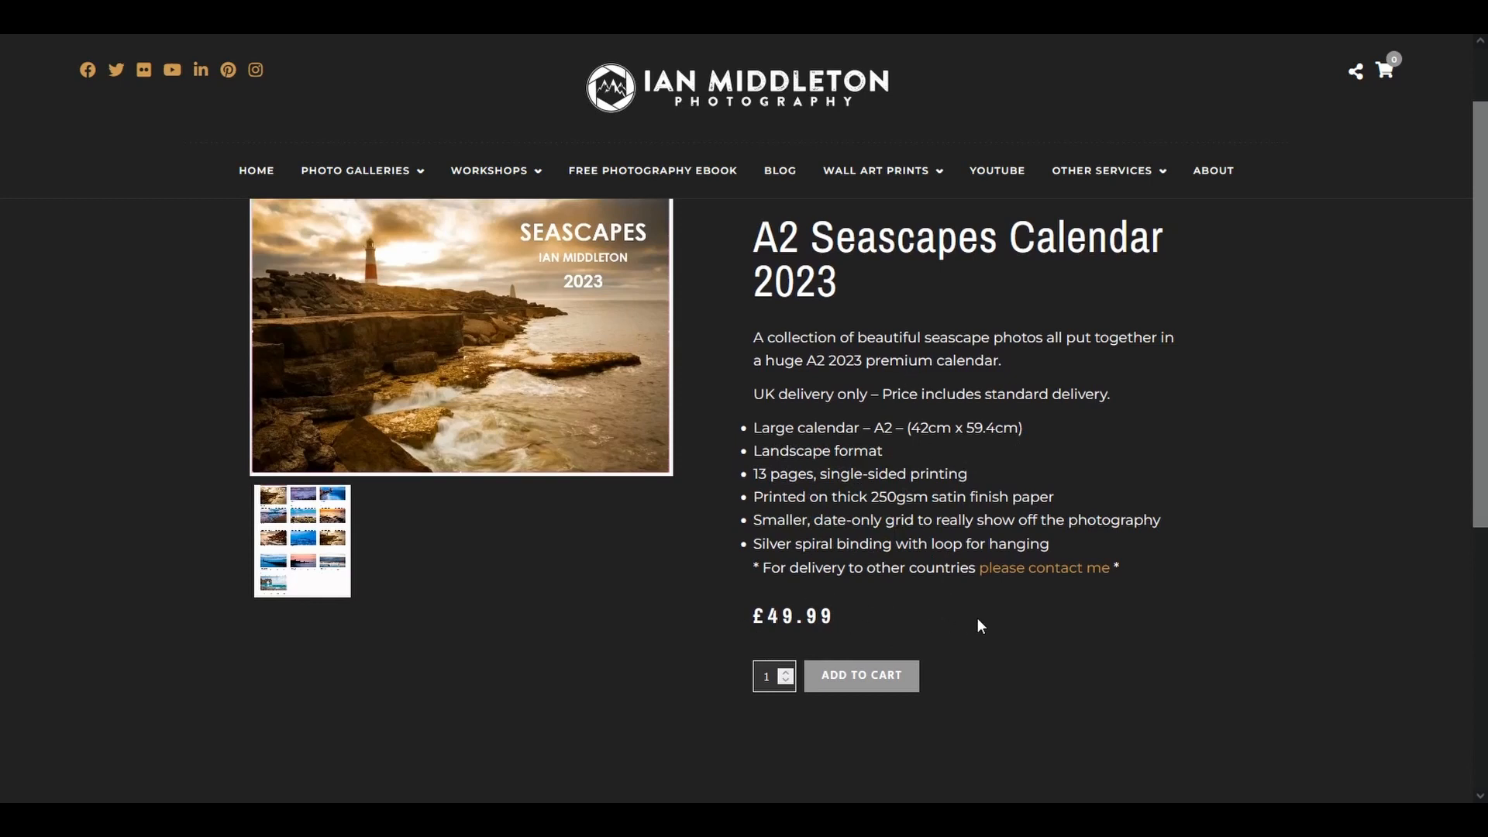
{"action": "left_click", "coordinate": [891, 685]}
{"action": "scroll", "coordinate": [583, 599], "scroll_direction": "down", "scroll_amount": 5}
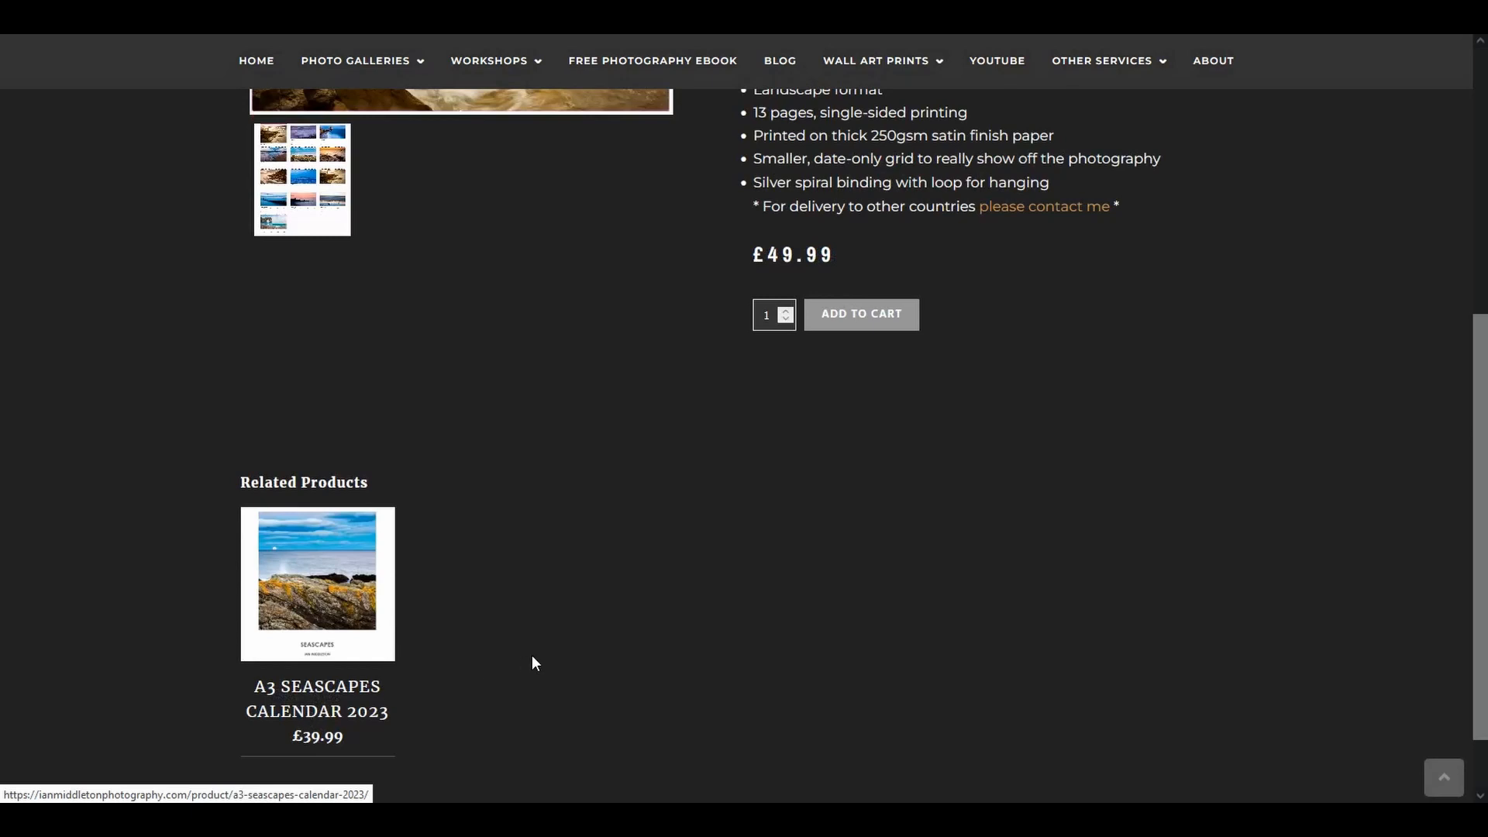
{"action": "scroll", "coordinate": [531, 654], "scroll_direction": "down", "scroll_amount": 1}
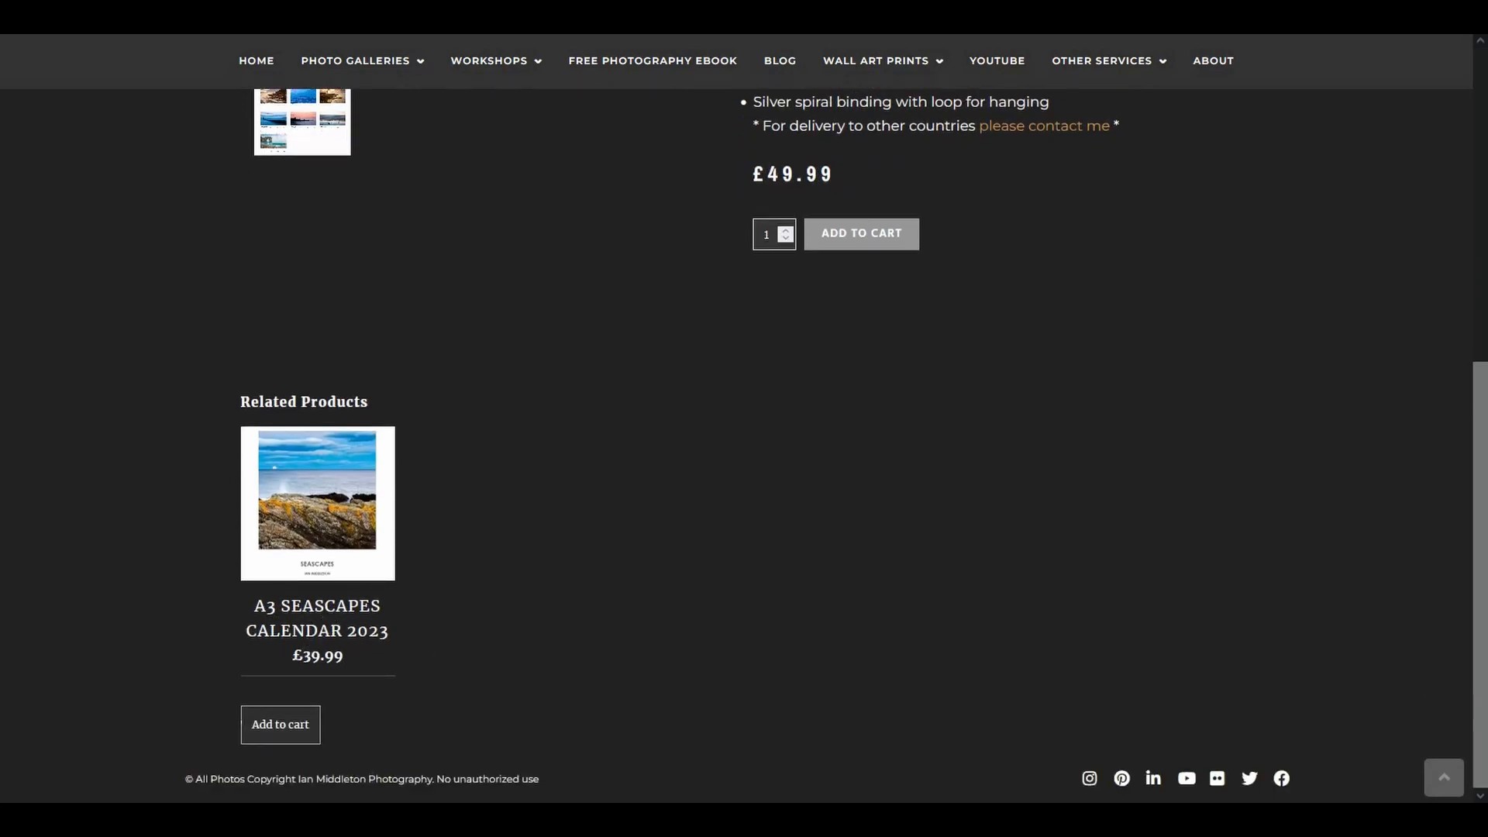
Return to the calendar sales page, open the A3 Seascapes Calendar 2023 product page and examine its details, preview images and related products.
{"action": "key", "text": "alt+Left"}
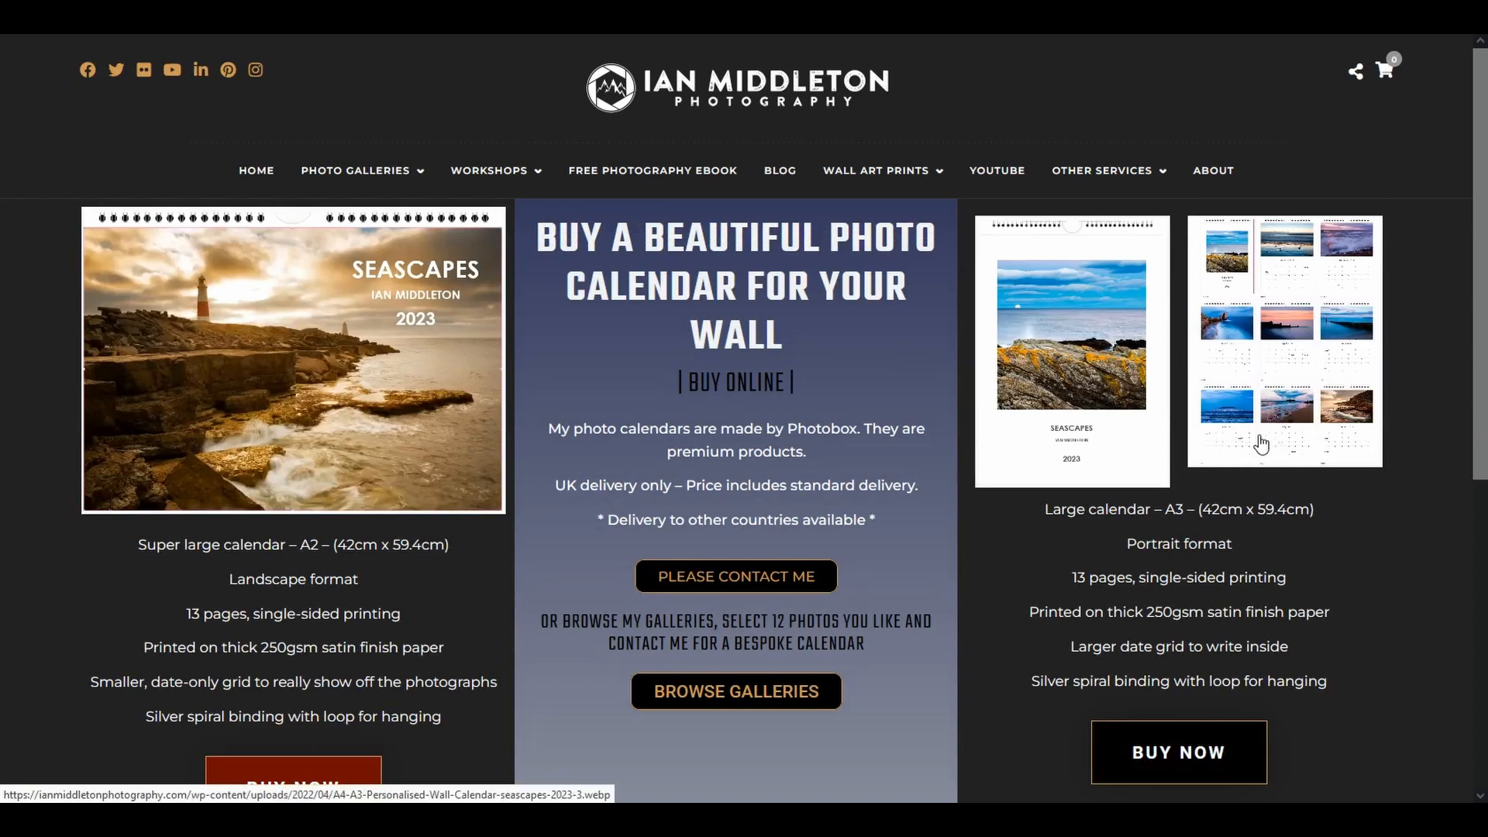
{"action": "left_click", "coordinate": [1063, 455]}
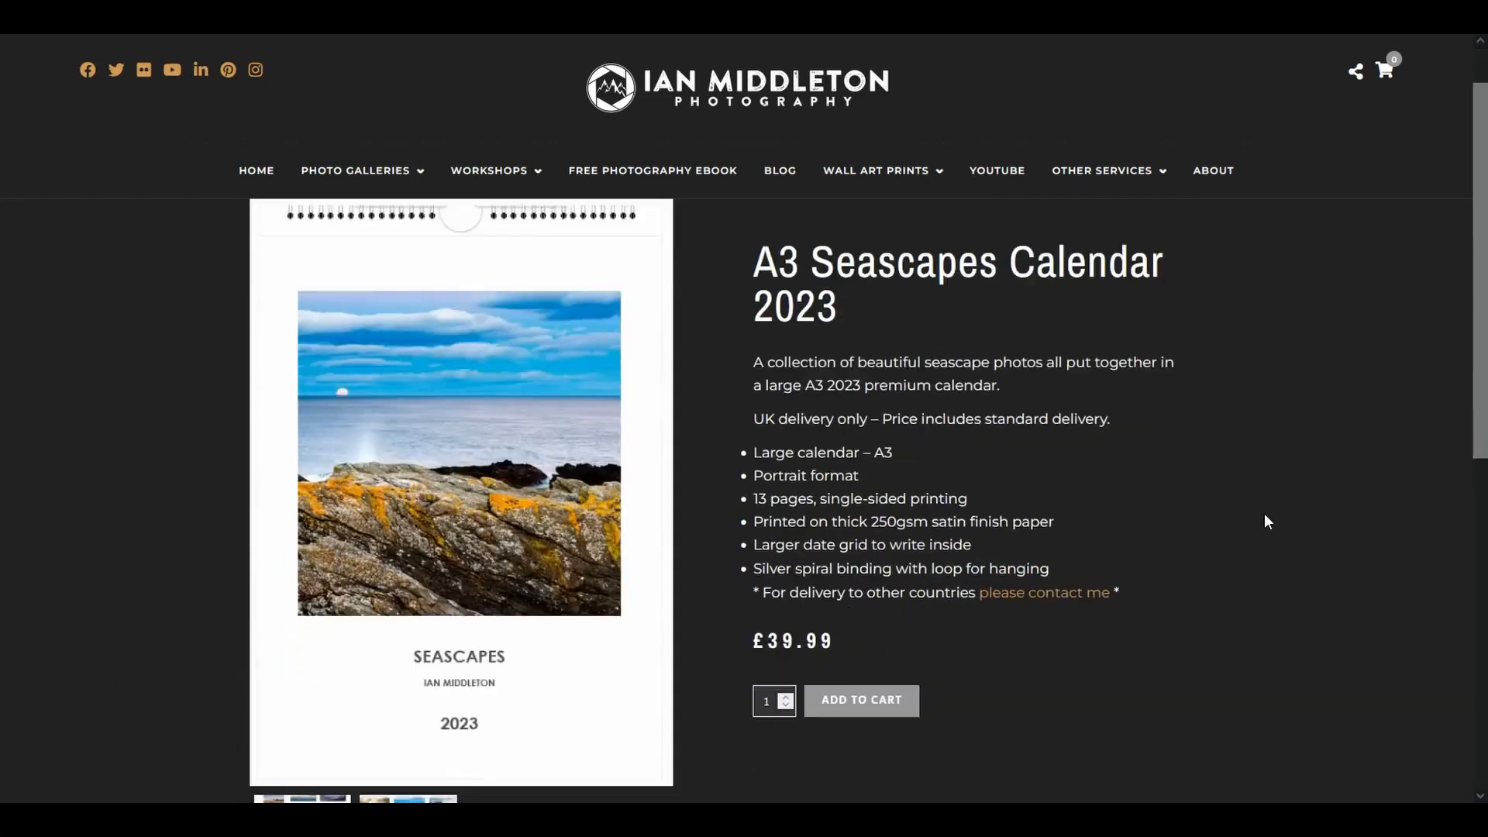
{"action": "scroll", "coordinate": [1264, 513], "scroll_direction": "down", "scroll_amount": 3}
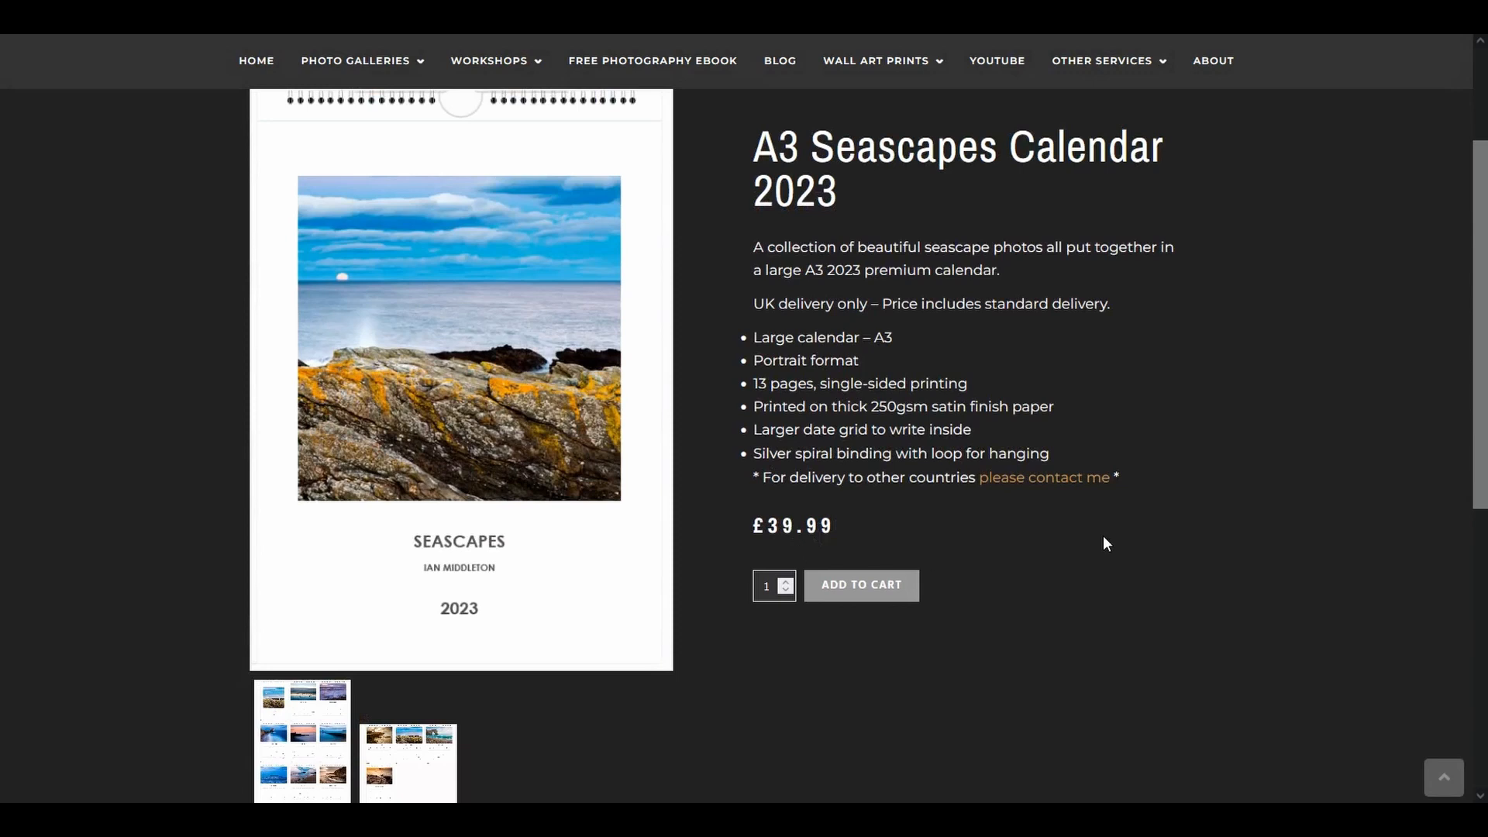
{"action": "scroll", "coordinate": [1104, 537], "scroll_direction": "down", "scroll_amount": 3}
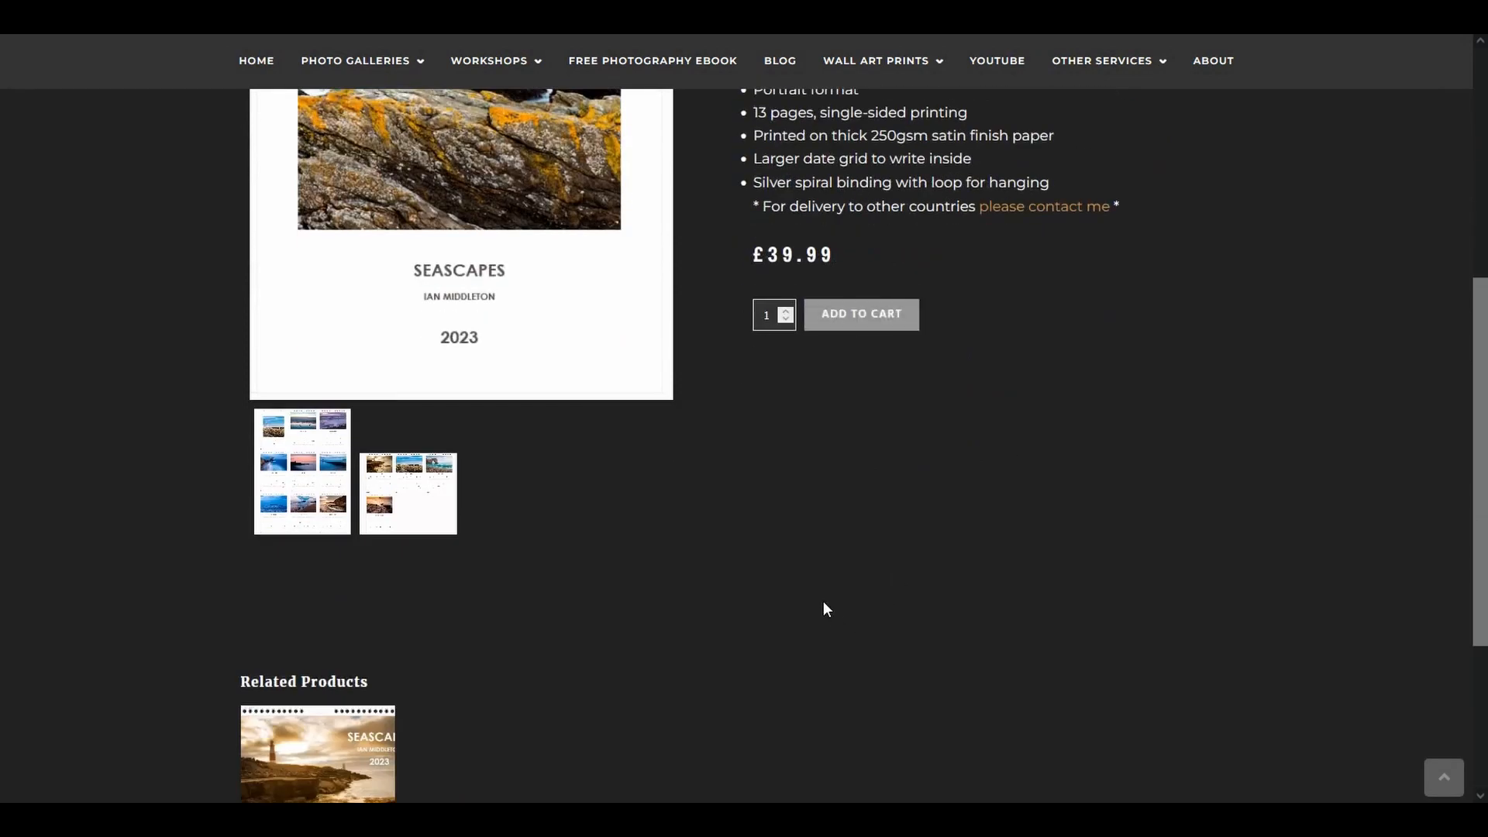
{"action": "scroll", "coordinate": [823, 604], "scroll_direction": "down", "scroll_amount": 3}
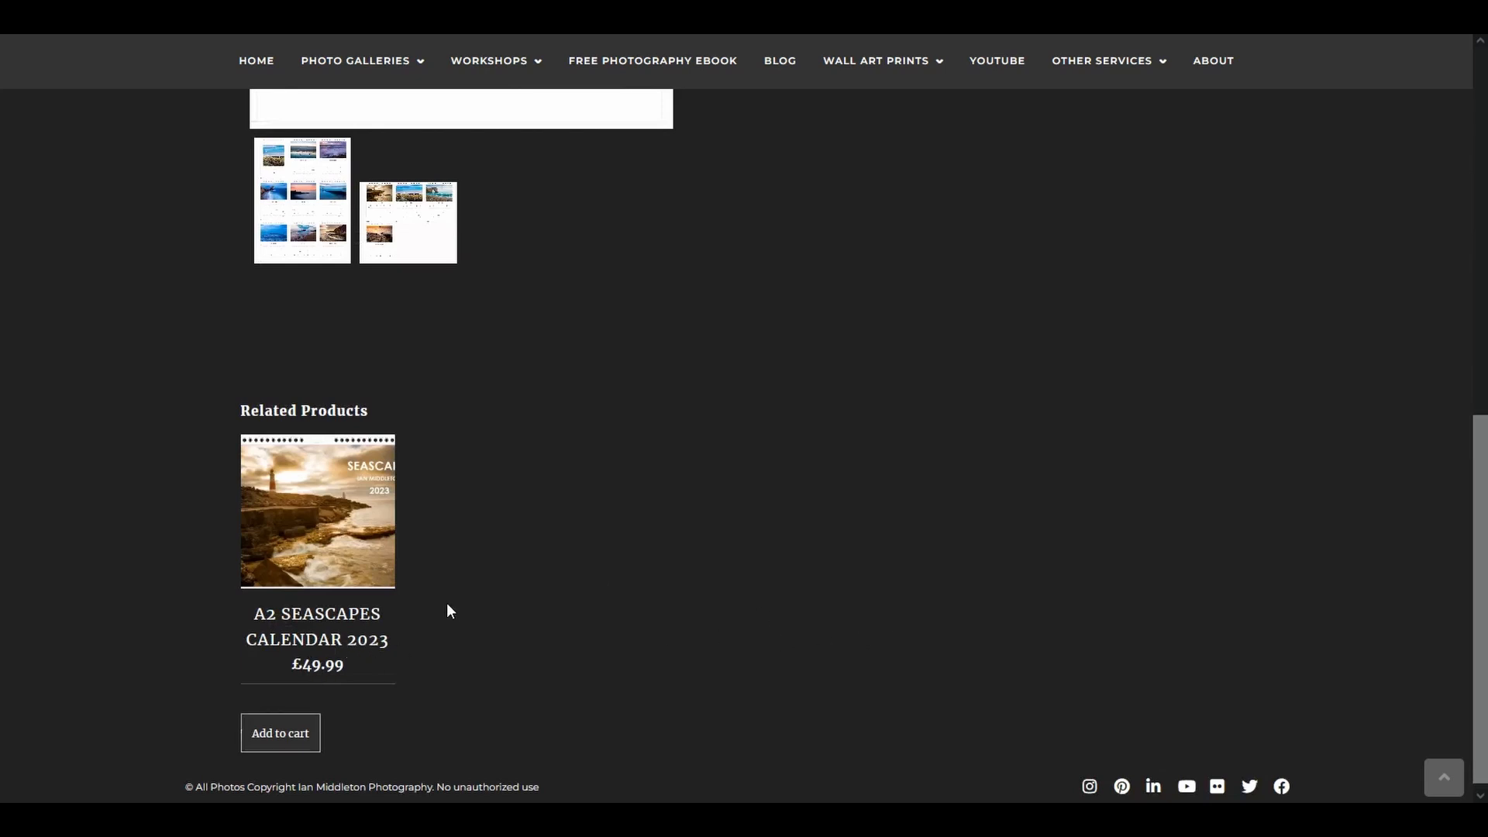
{"action": "scroll", "coordinate": [761, 579], "scroll_direction": "up", "scroll_amount": 8}
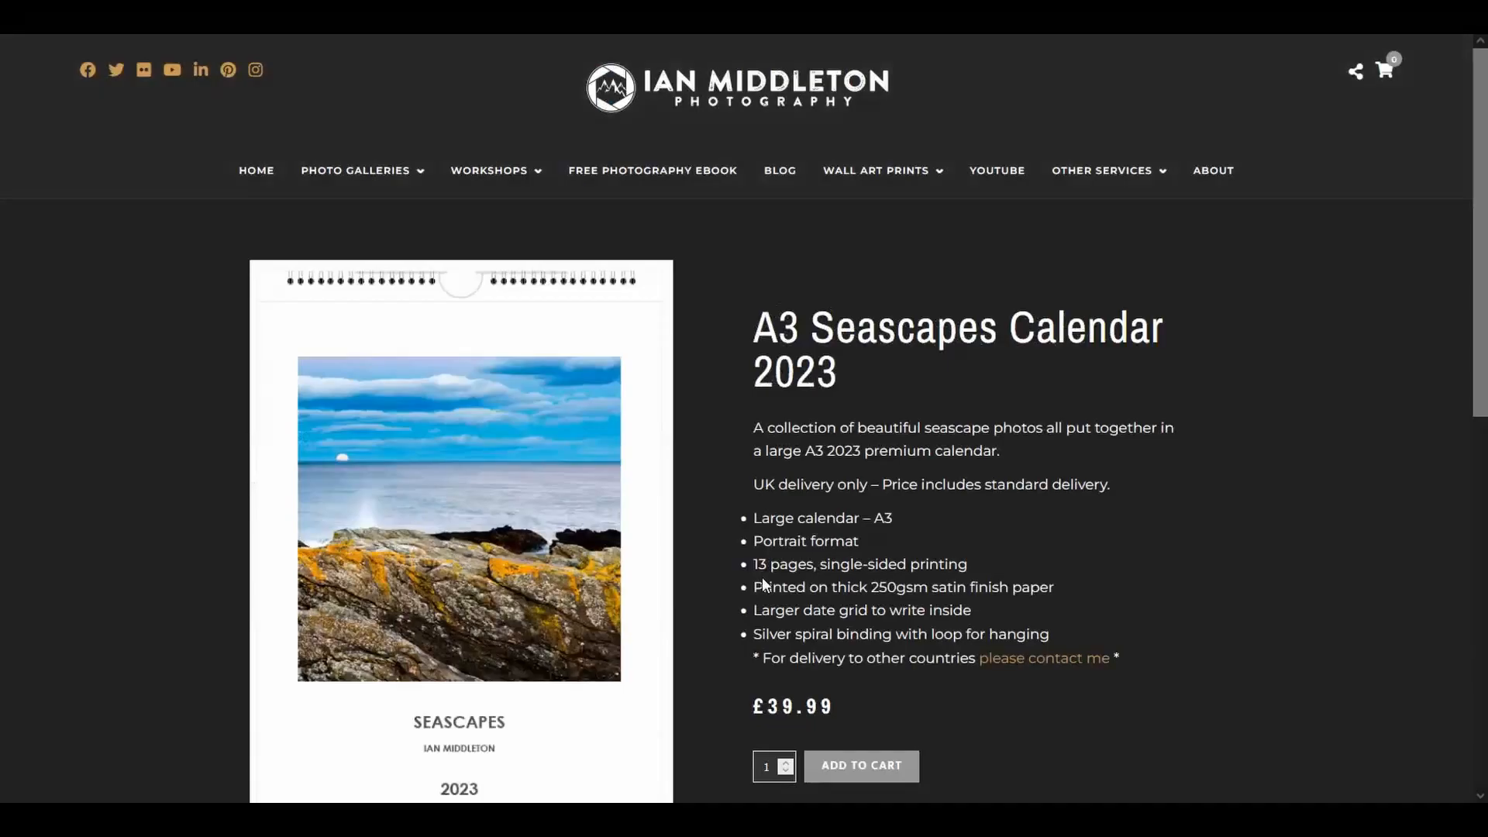
{"action": "scroll", "coordinate": [764, 583], "scroll_direction": "down", "scroll_amount": 1}
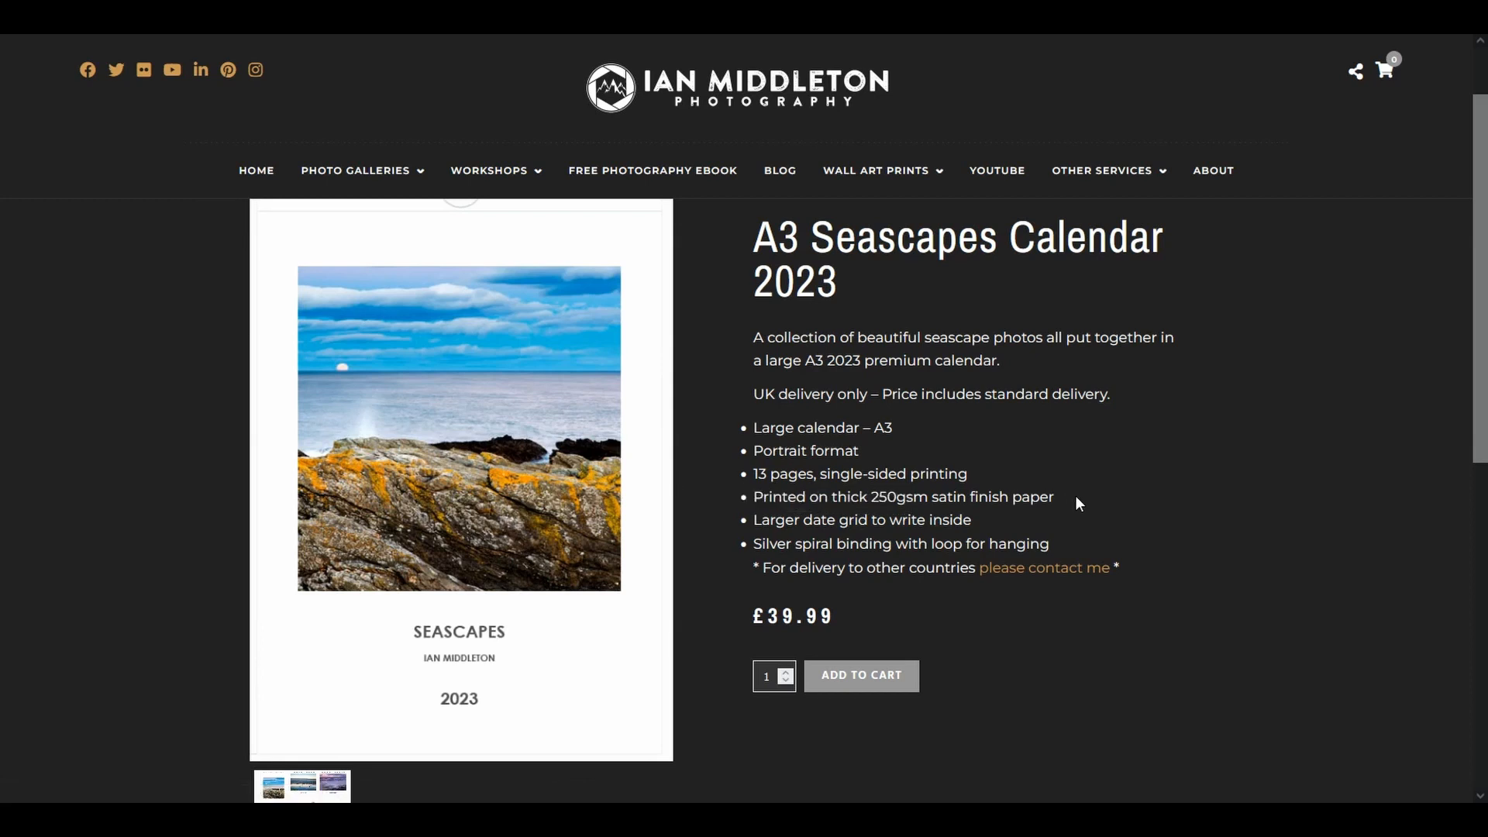
{"action": "scroll", "coordinate": [1076, 495], "scroll_direction": "up", "scroll_amount": 2}
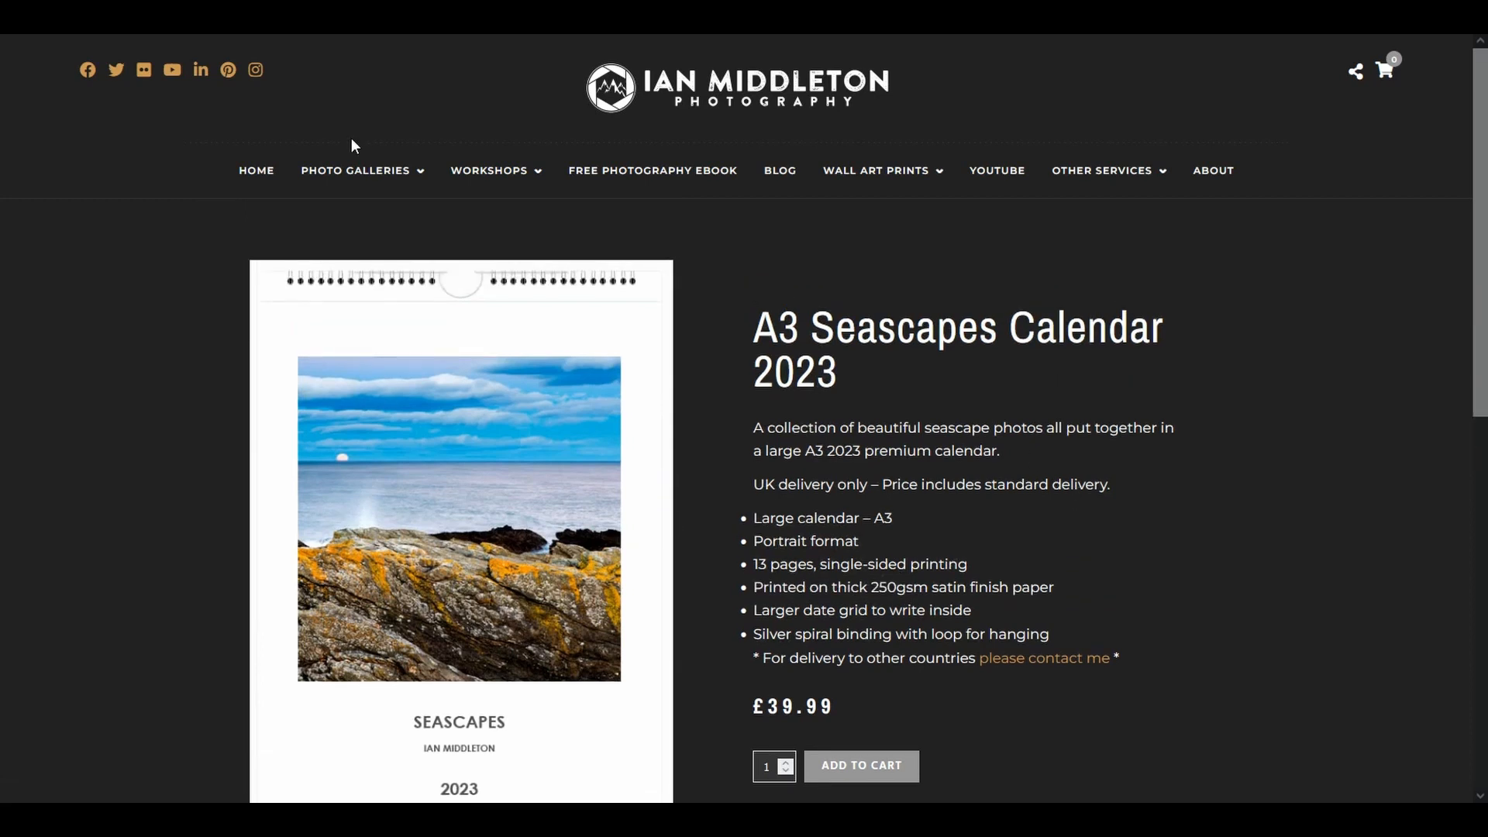
Switch to the Photobox home page and look over the product categories from Photo Books to Wall Art and Gift Ideas.
{"action": "key", "text": "alt+Left"}
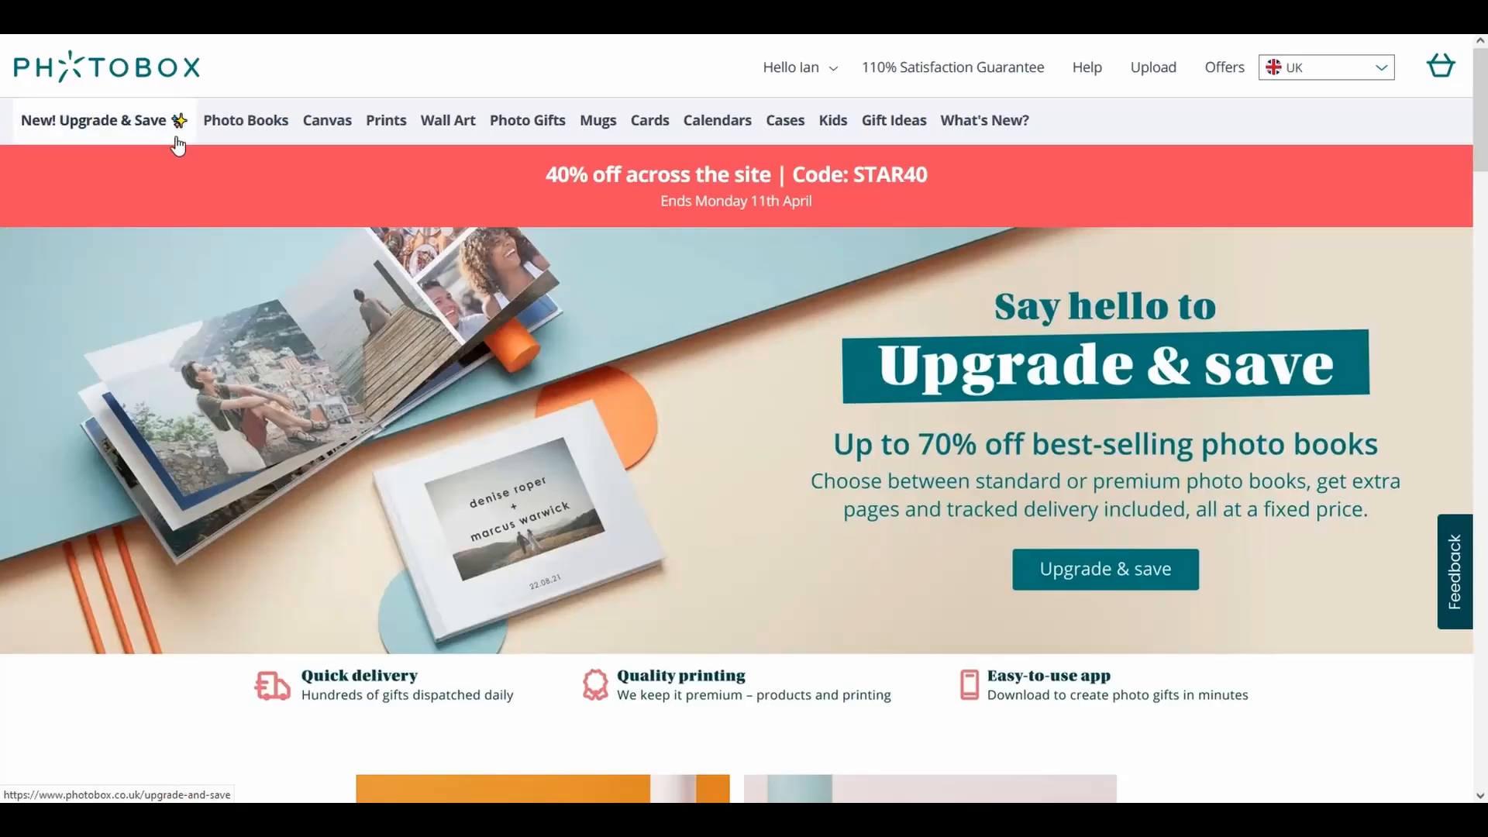
{"action": "mouse_move", "coordinate": [244, 128]}
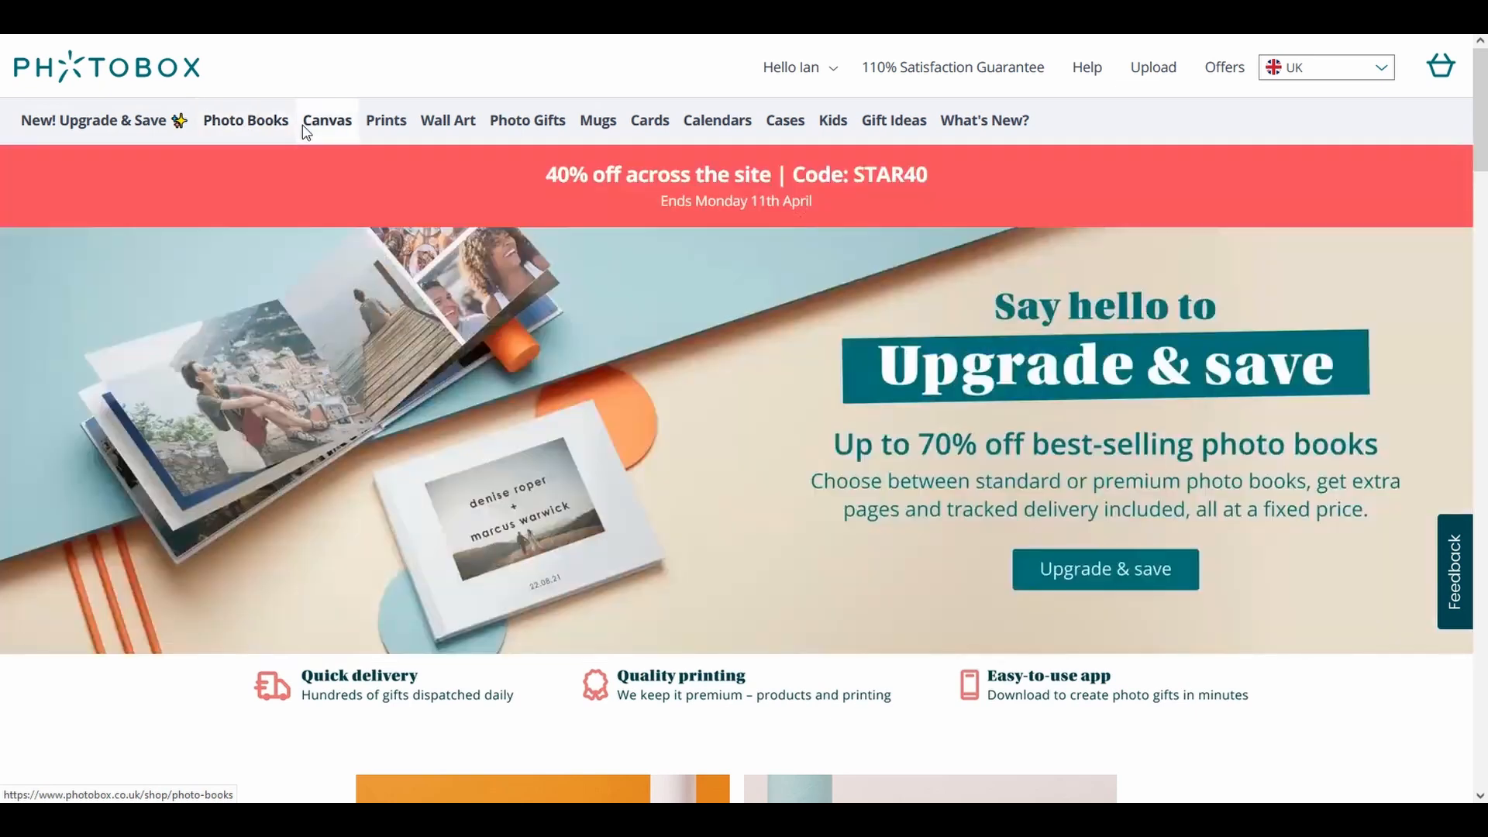
{"action": "mouse_move", "coordinate": [307, 132]}
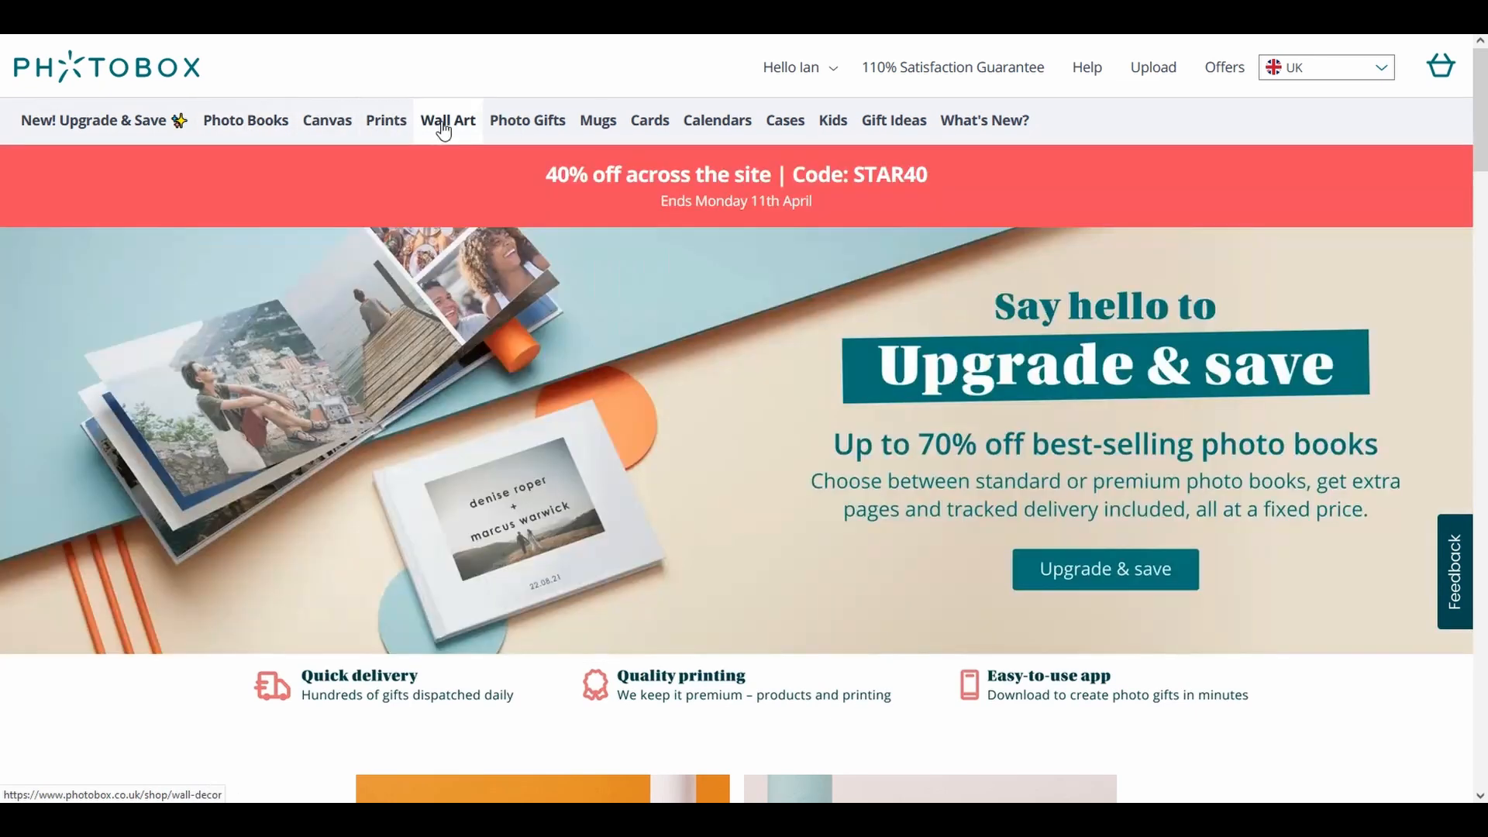
{"action": "mouse_move", "coordinate": [446, 132]}
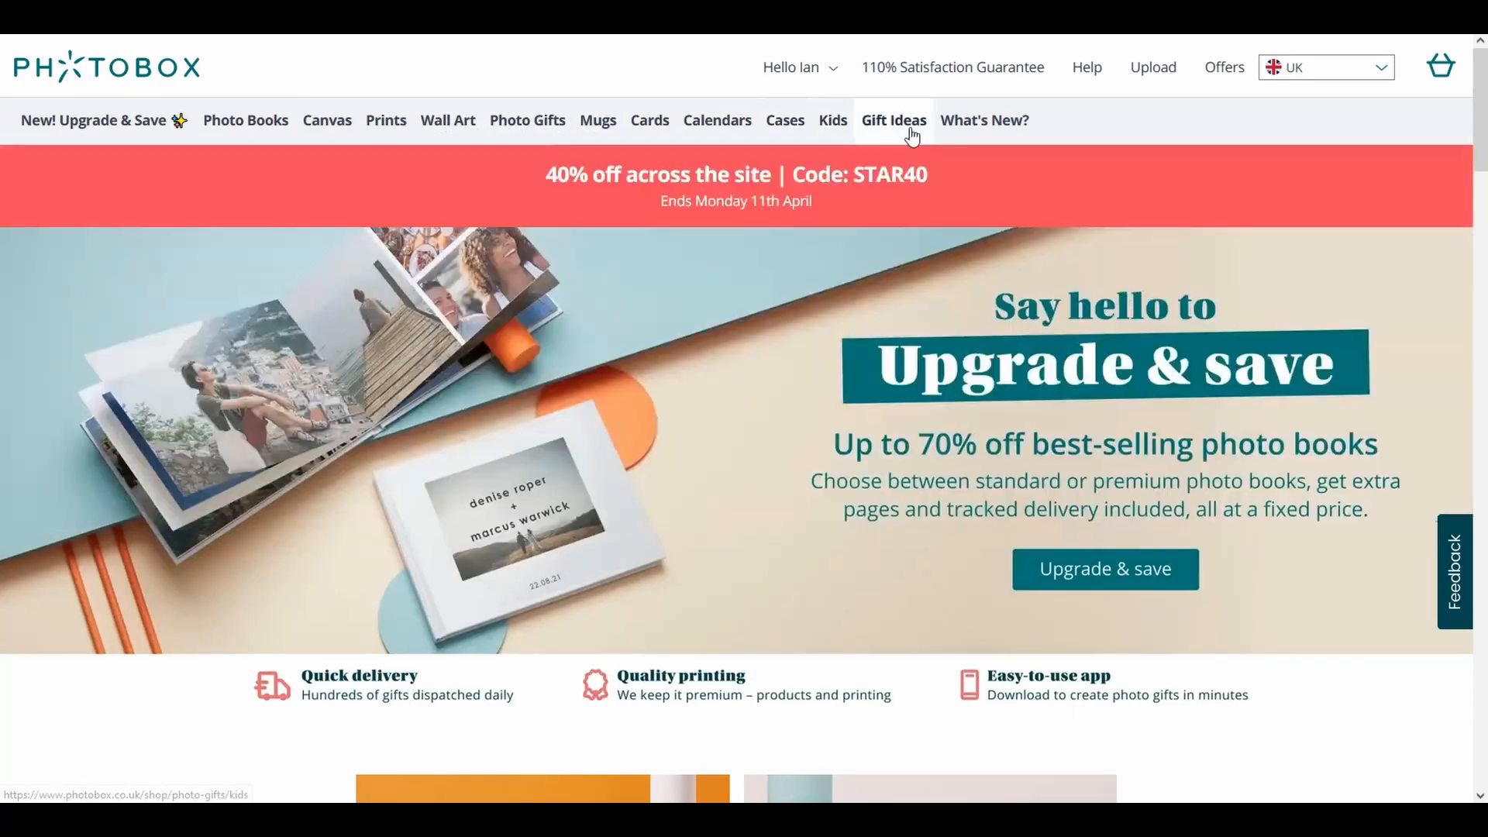
{"action": "mouse_move", "coordinate": [904, 137]}
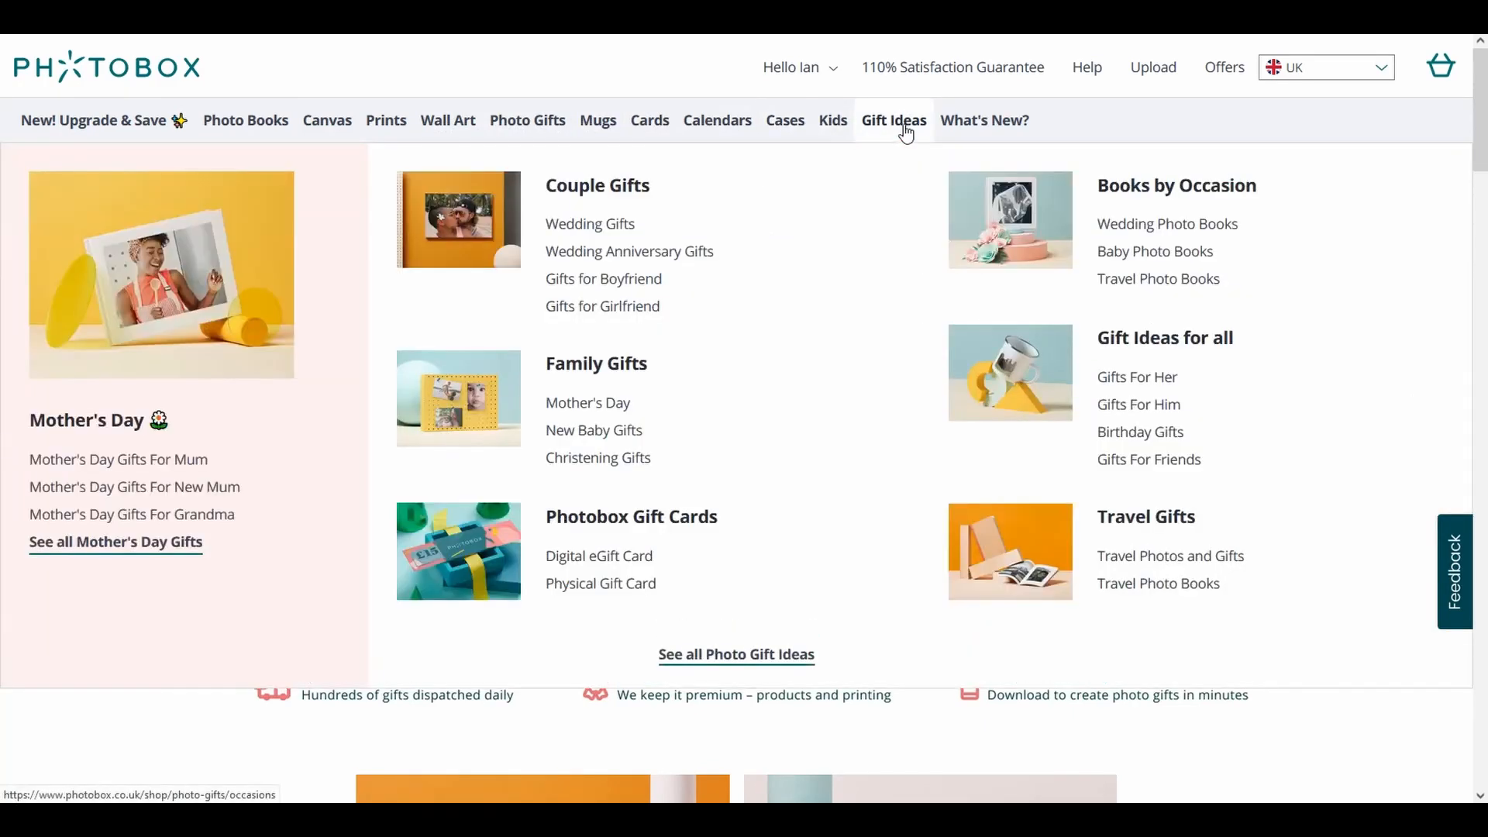